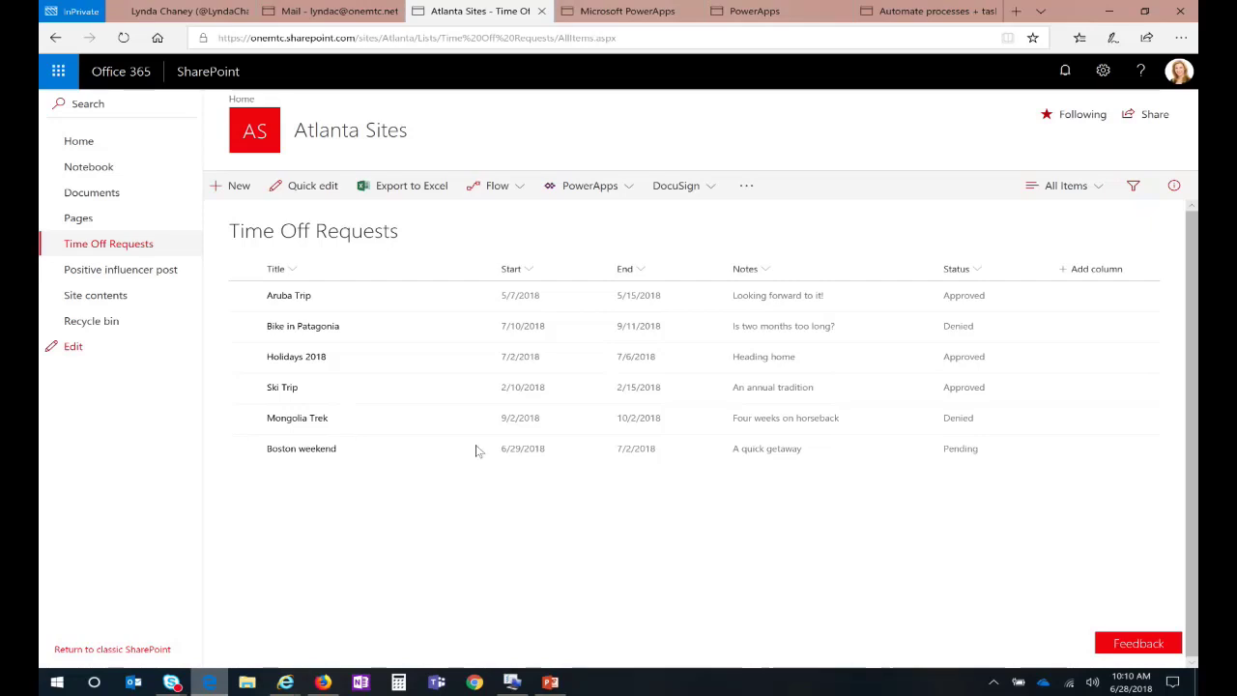
Step: Expand the PowerApps menu on the Time Off Requests list's command bar
{"action": "left_click", "coordinate": [630, 193]}
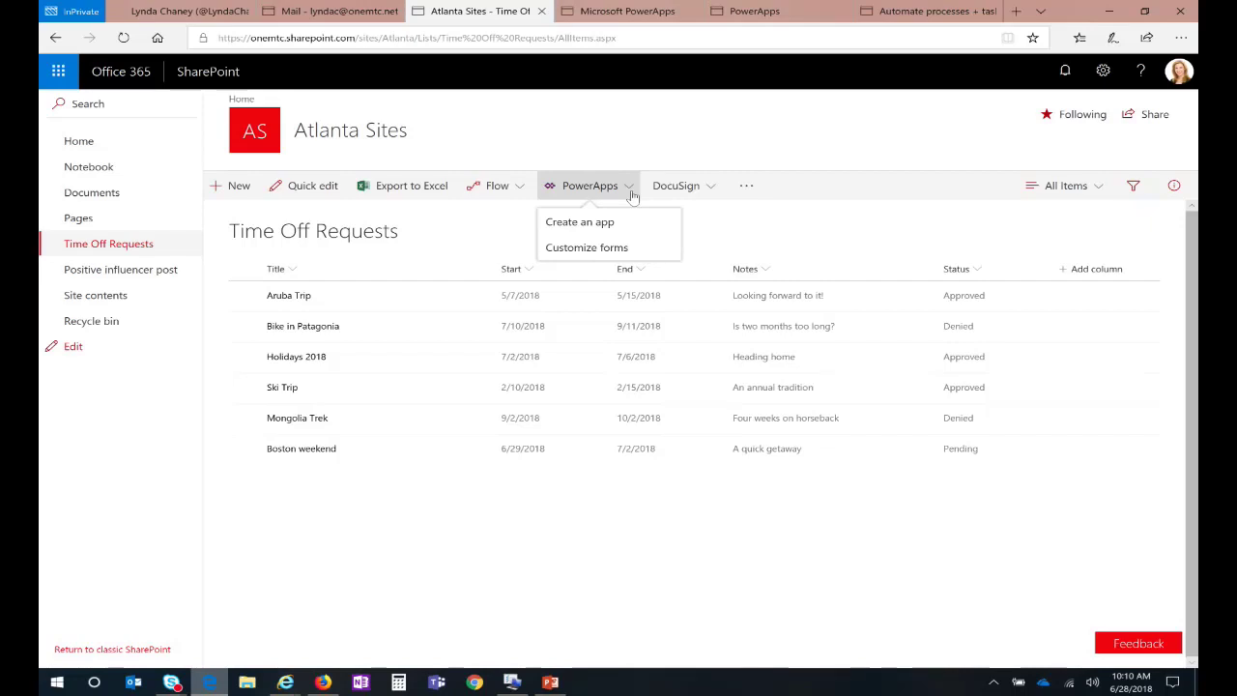
Step: Create an app from the list named 'TryThisAtWork - Time Off Request'
{"action": "left_click", "coordinate": [577, 225]}
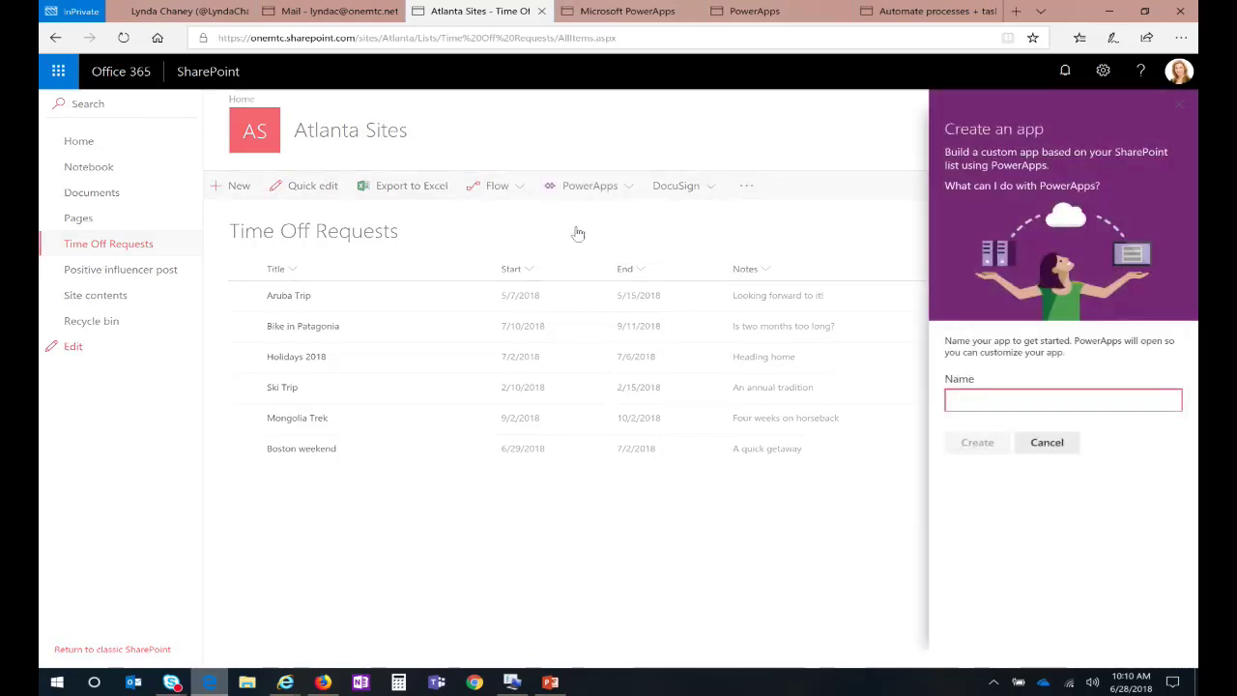
{"action": "type", "text": "TryThisAtWork - Time Off Request"}
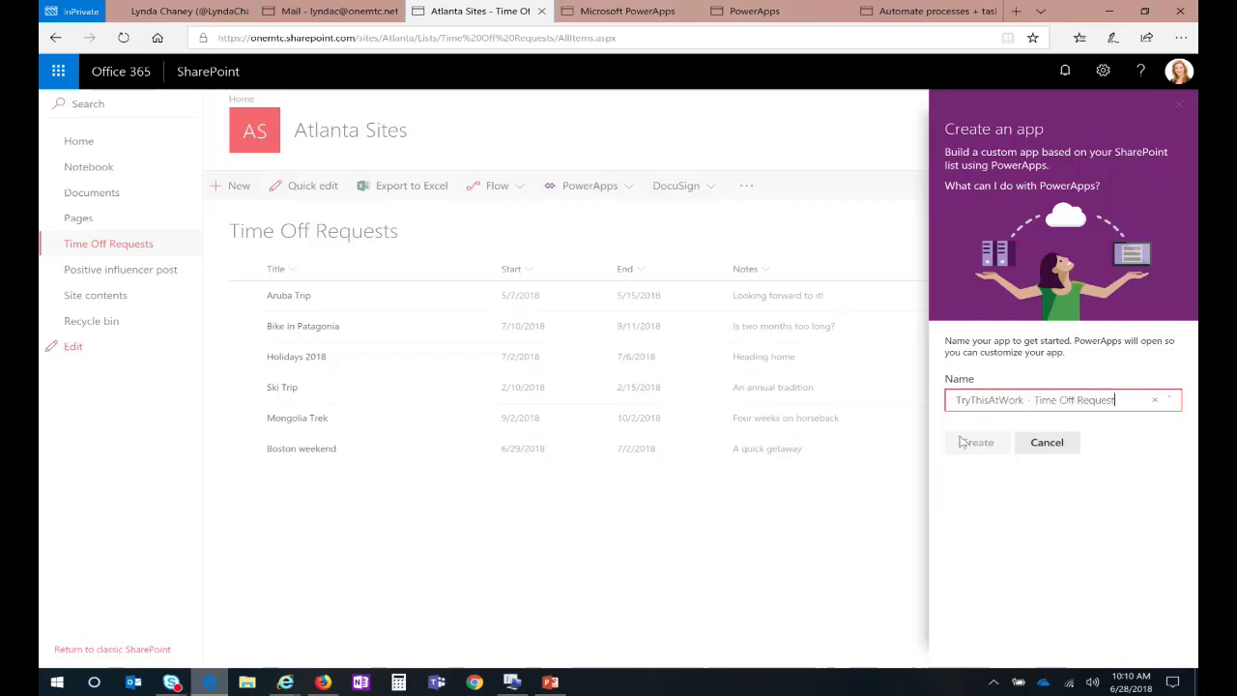
{"action": "left_click", "coordinate": [1091, 473]}
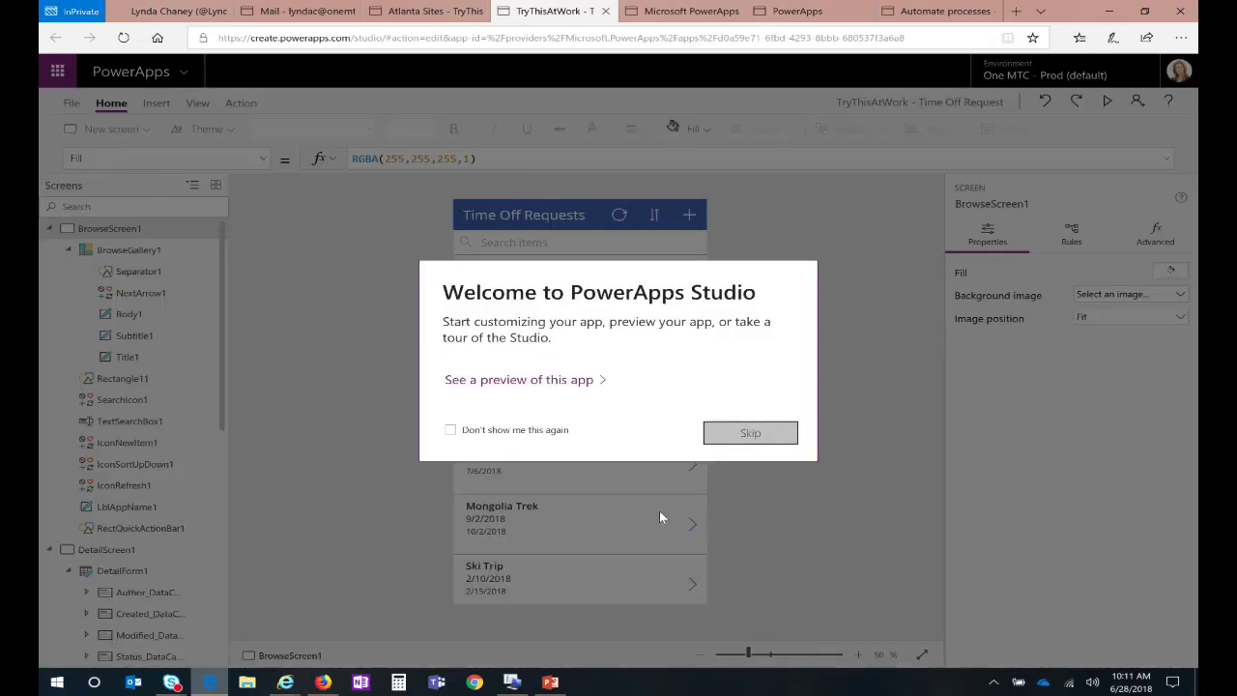
Step: Permanently dismiss the welcome message and run the app in preview with F5
{"action": "left_click", "coordinate": [450, 429]}
{"action": "left_click", "coordinate": [748, 435]}
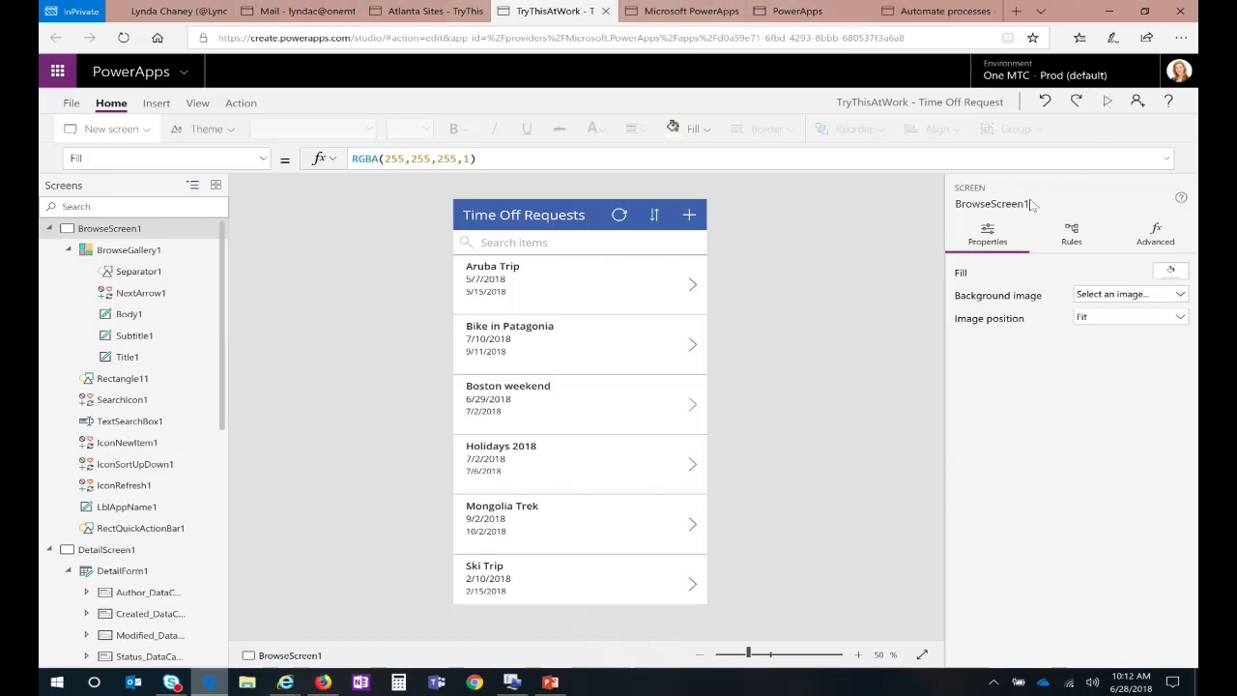
{"action": "key", "text": "F5"}
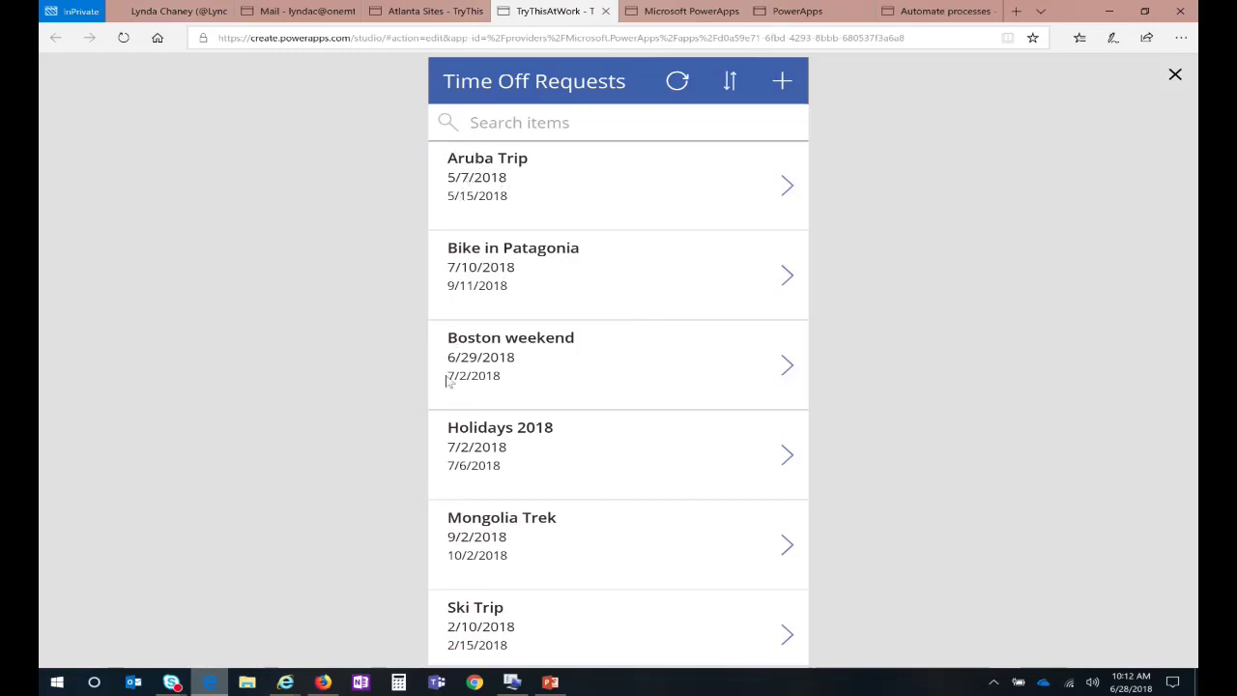
Step: Test the gallery search with 'arub', then clear the search text
{"action": "left_click", "coordinate": [604, 125]}
{"action": "type", "text": "arub"}
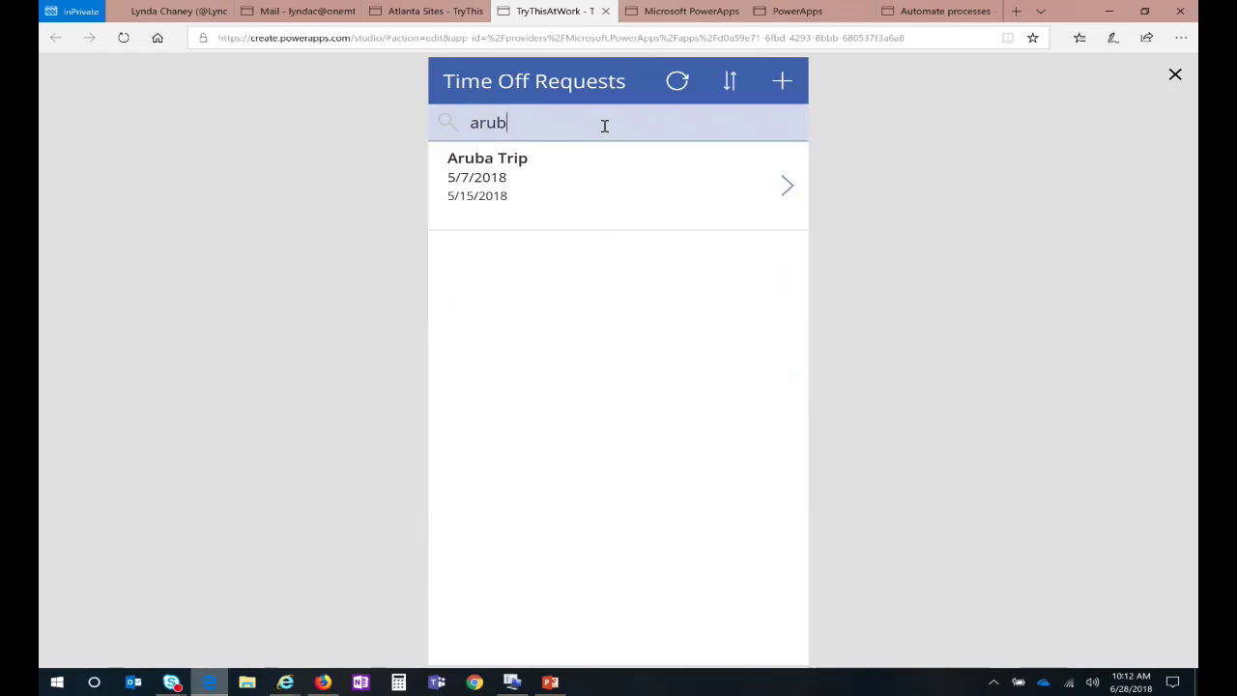
{"action": "double_click", "coordinate": [502, 126]}
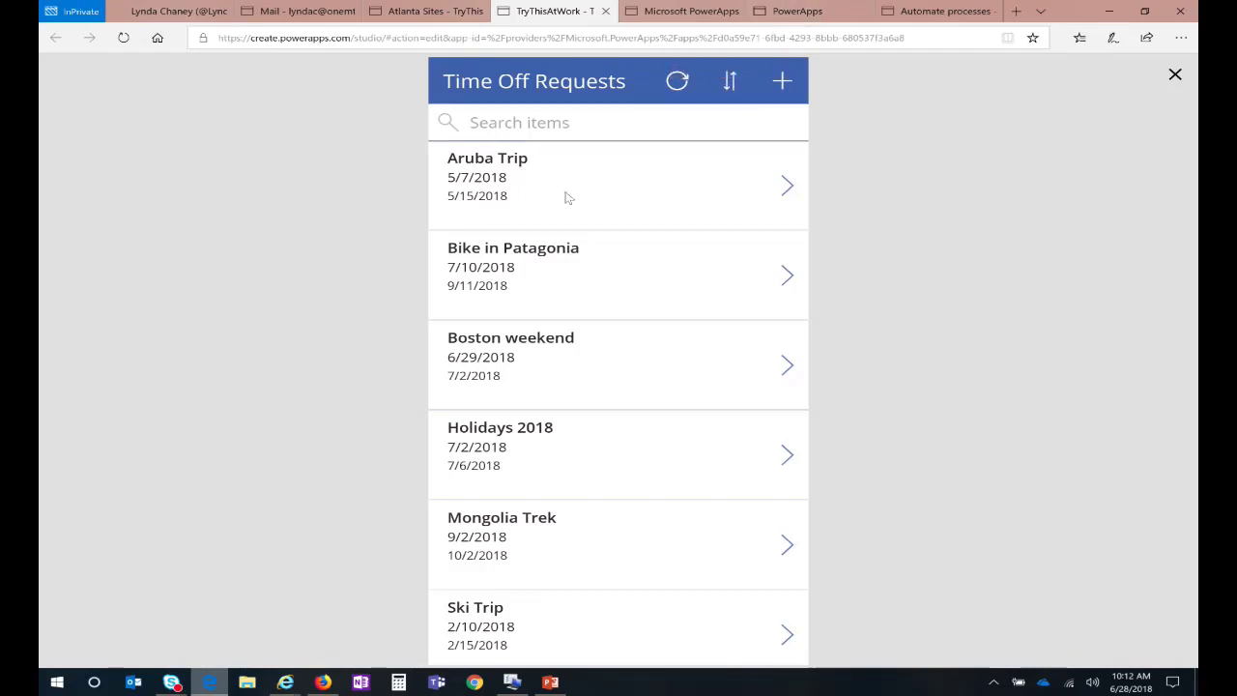
Step: Check Aruba Trip's details and edit form, then exit preview and dismiss the testing tip
{"action": "left_click", "coordinate": [788, 189]}
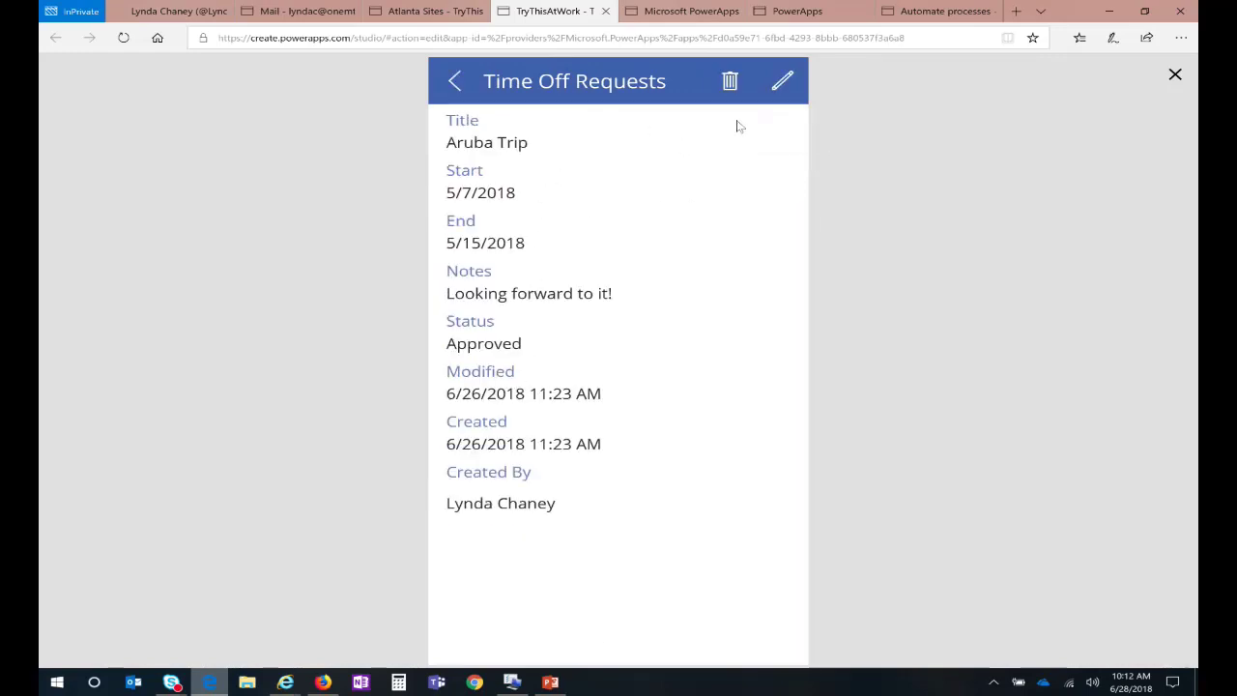
{"action": "left_click", "coordinate": [785, 85]}
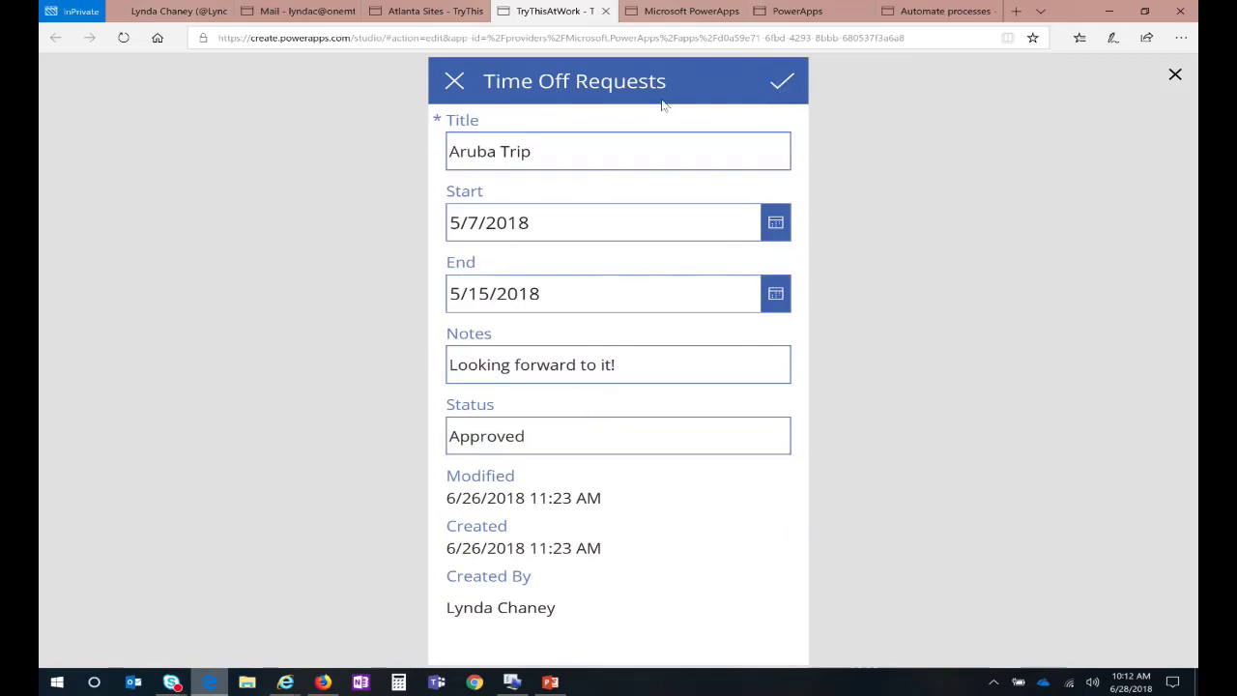
{"action": "left_click", "coordinate": [457, 84]}
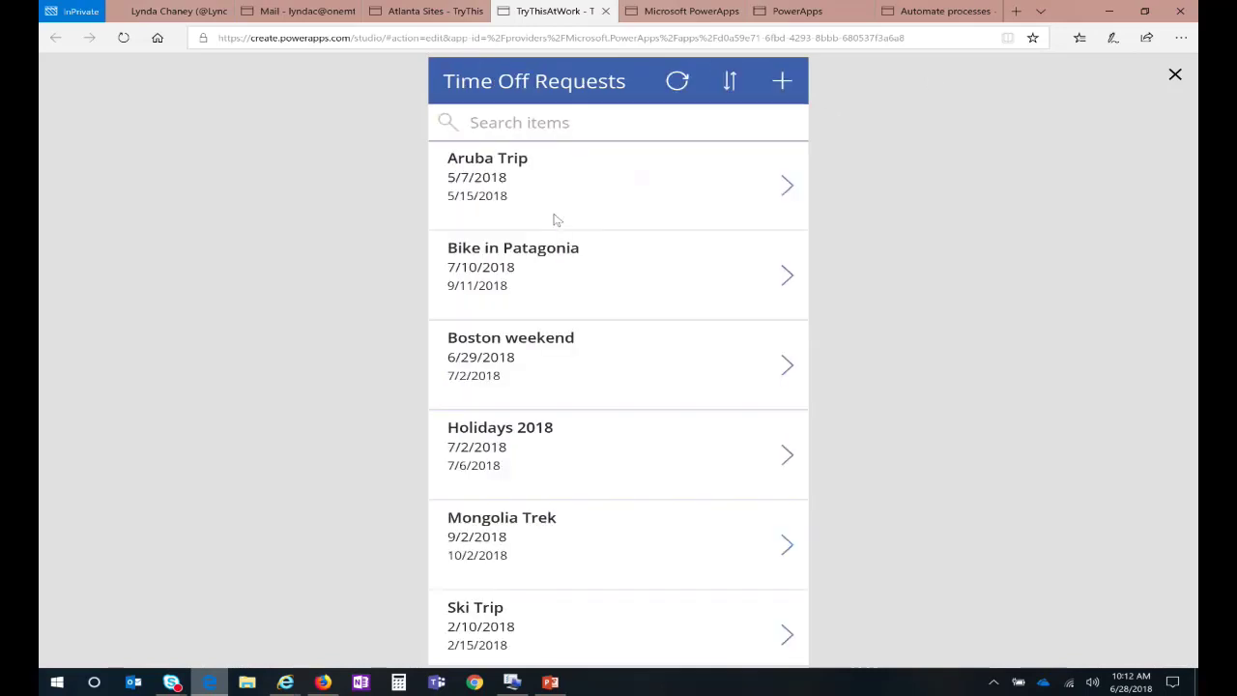
{"action": "left_click", "coordinate": [783, 83]}
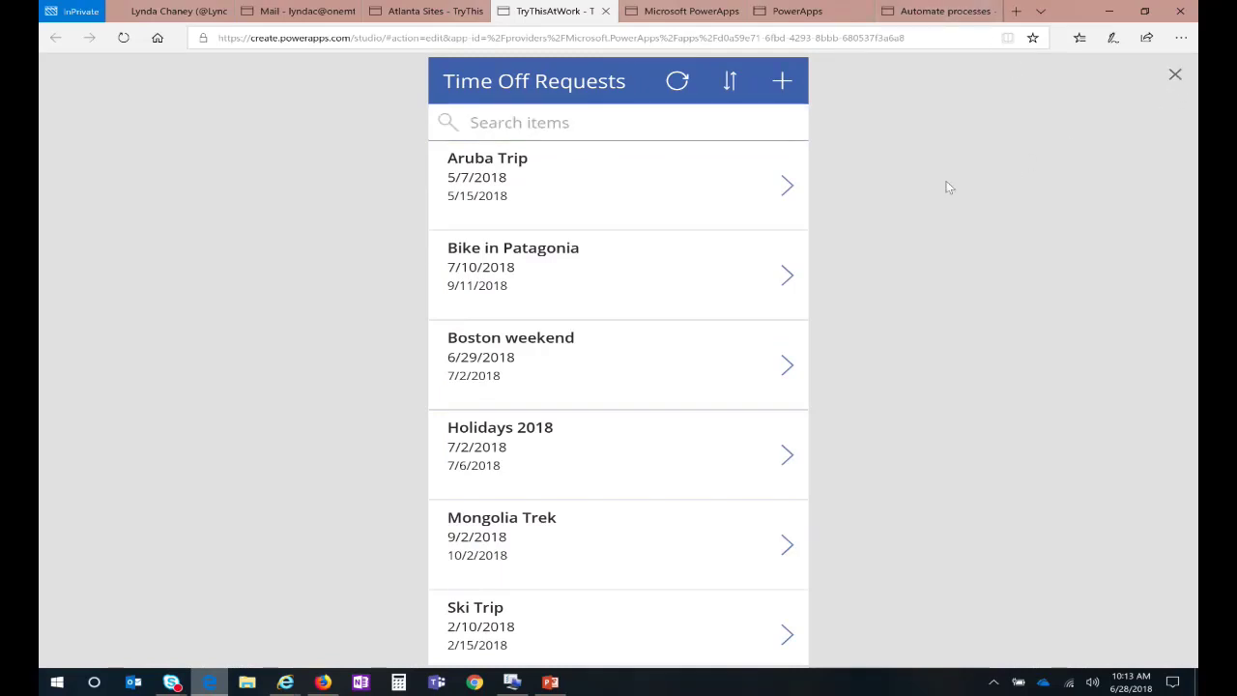
{"action": "key", "text": "Escape"}
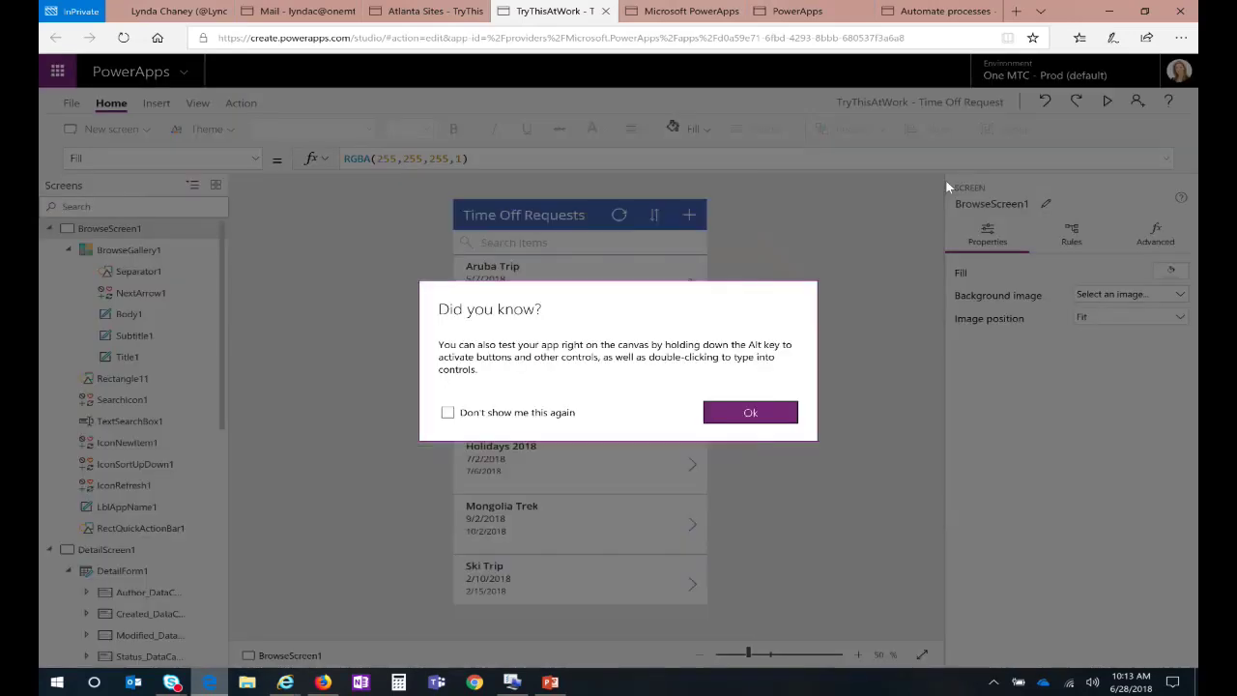
{"action": "left_click", "coordinate": [742, 413]}
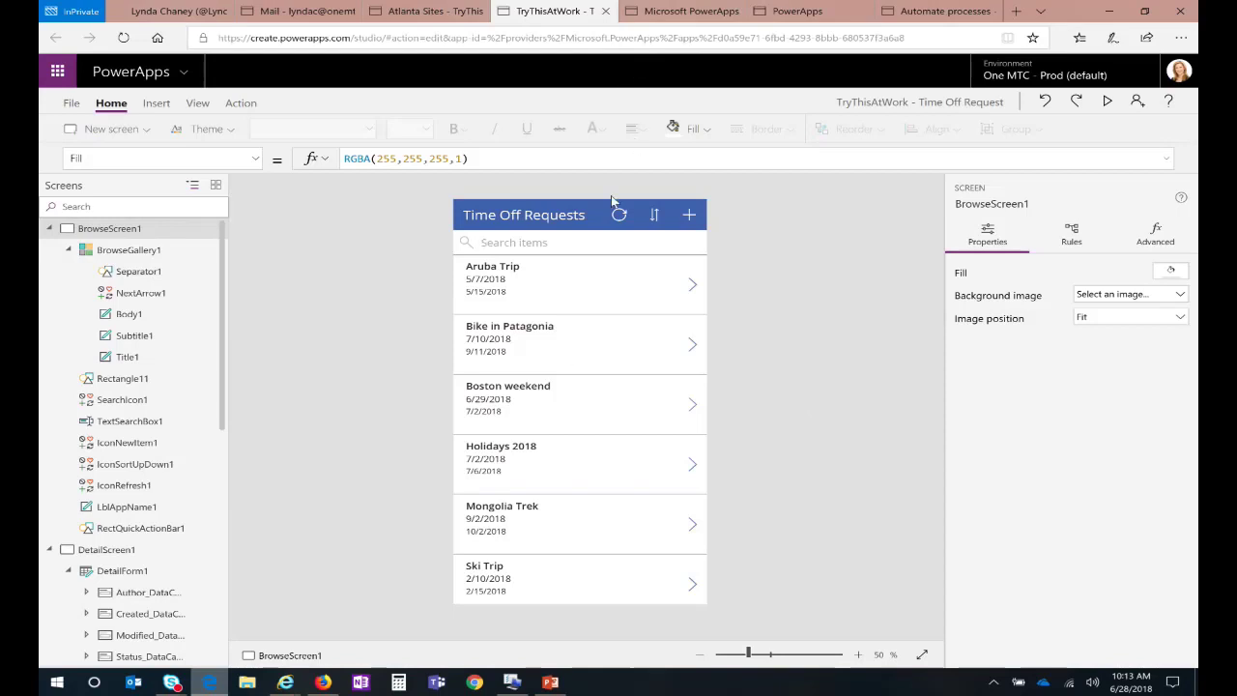
{"action": "left_click", "coordinate": [419, 11]}
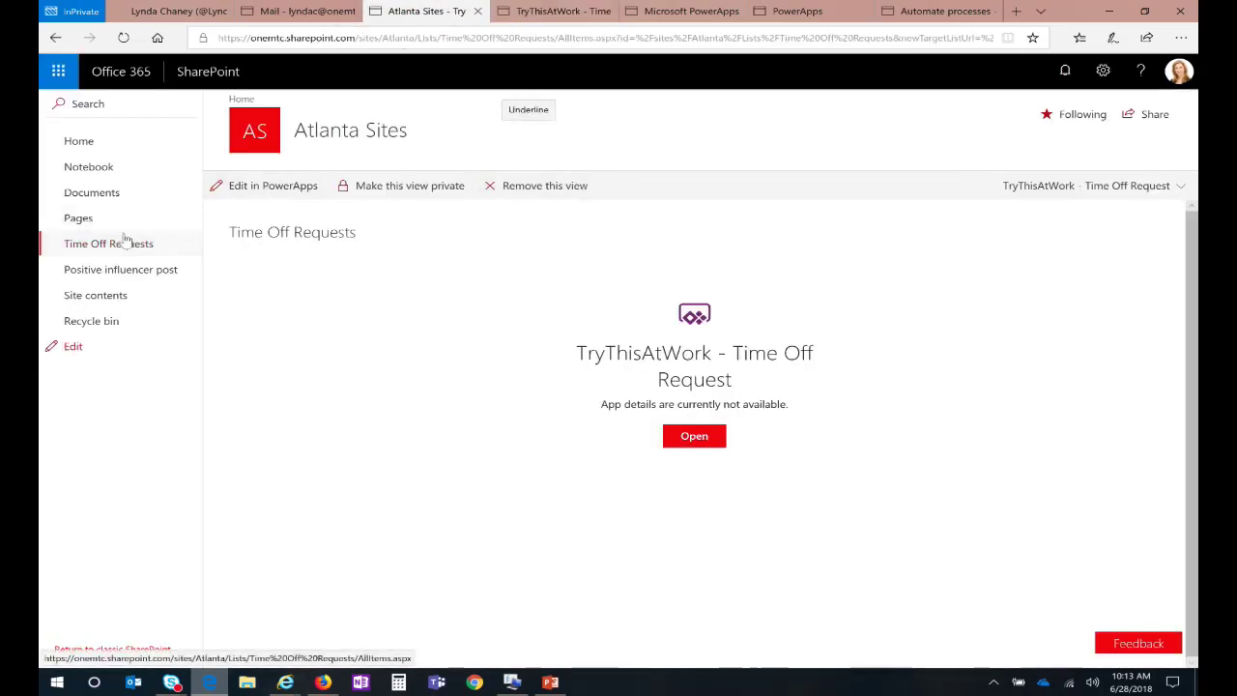
{"action": "left_click", "coordinate": [130, 242]}
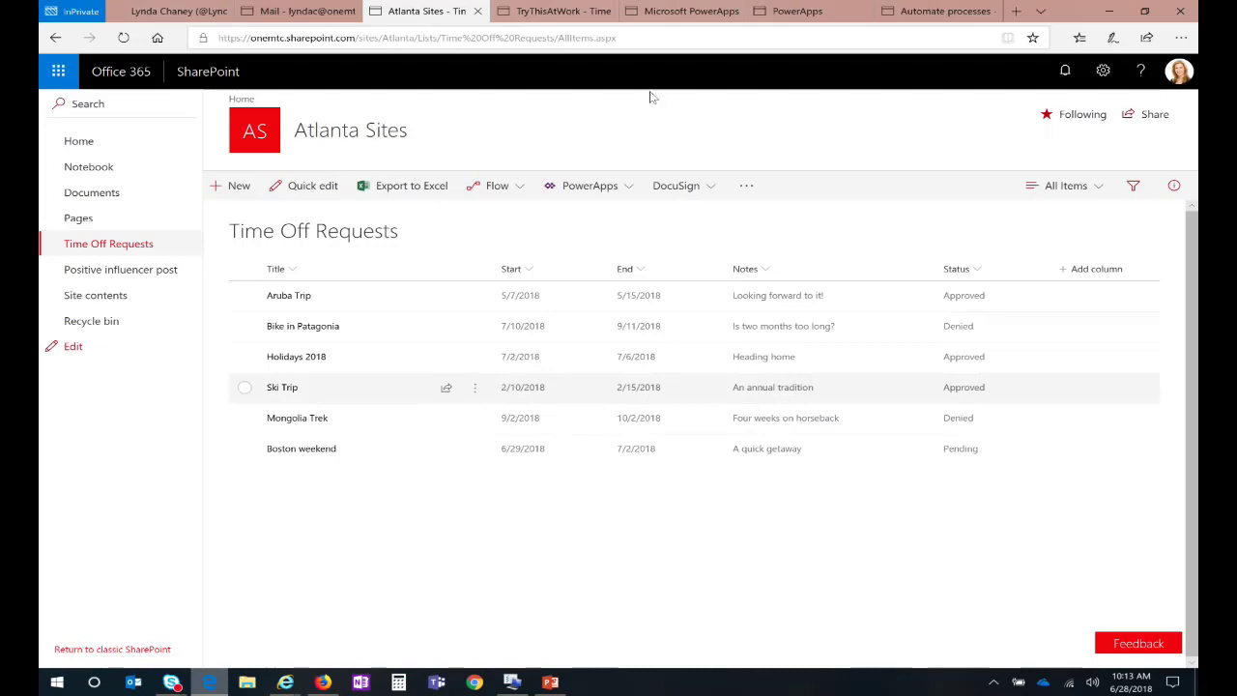
{"action": "left_click", "coordinate": [558, 10]}
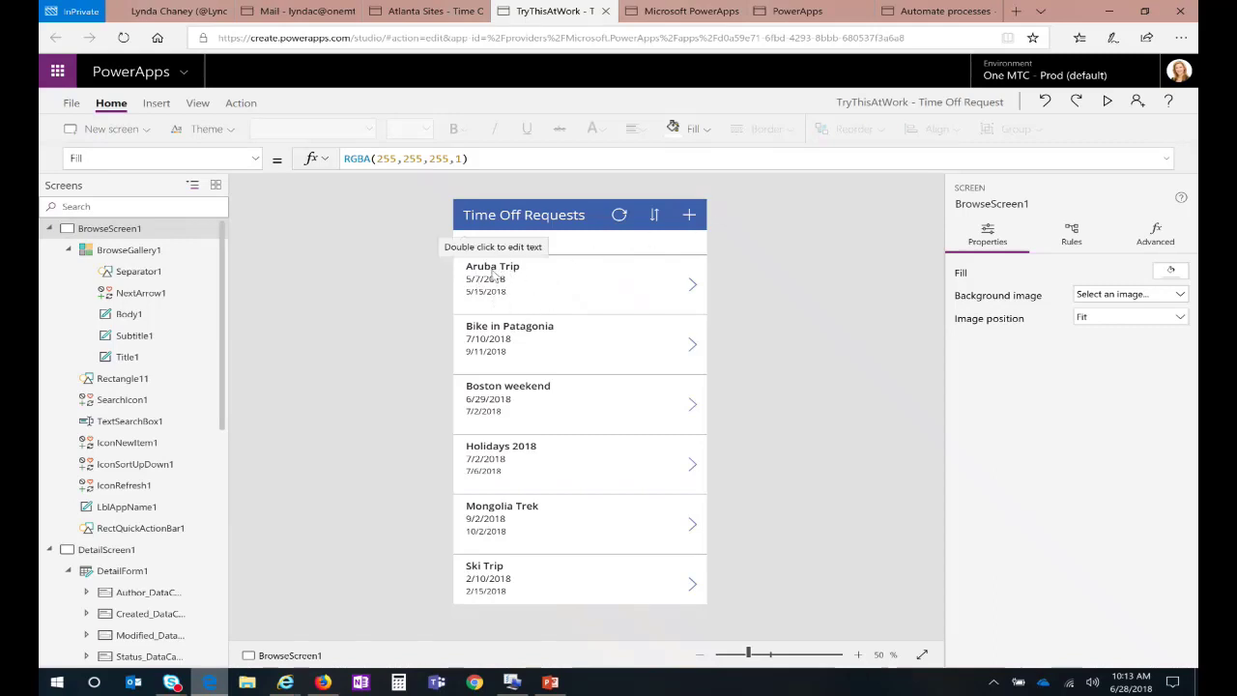
Step: Change the Subtitle1 label's formula from ThisItem.Start to ThisItem.Status
{"action": "left_click", "coordinate": [494, 275]}
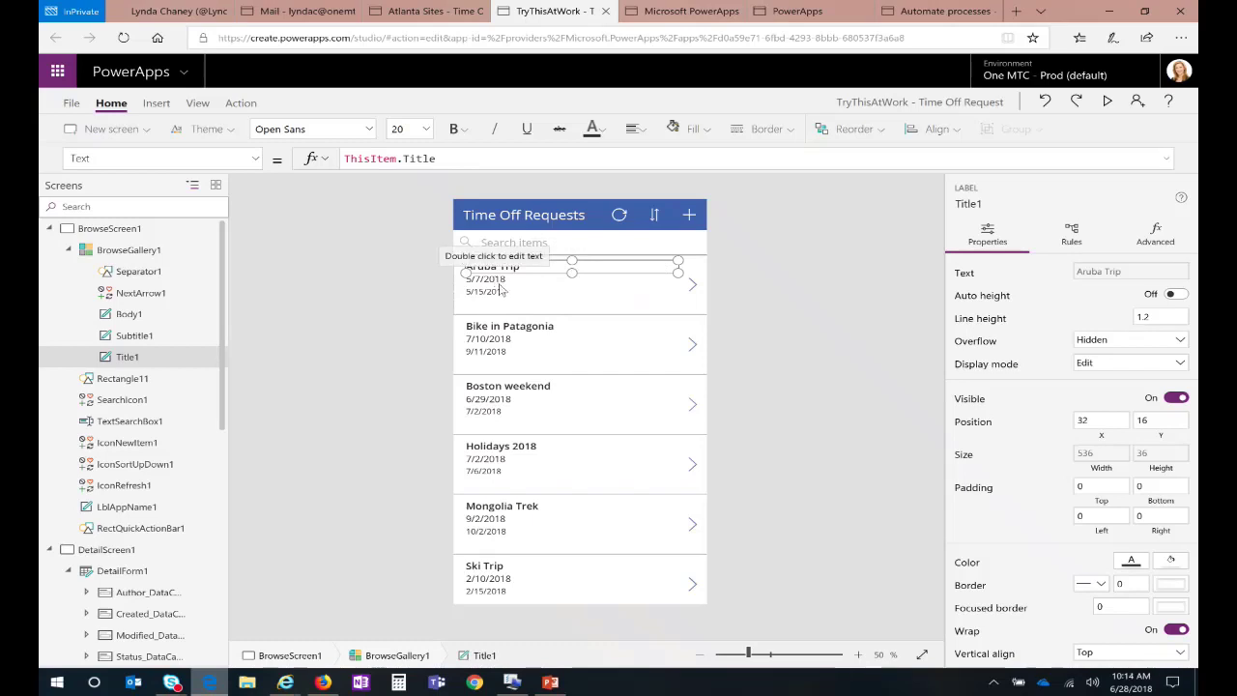
{"action": "left_click", "coordinate": [494, 279]}
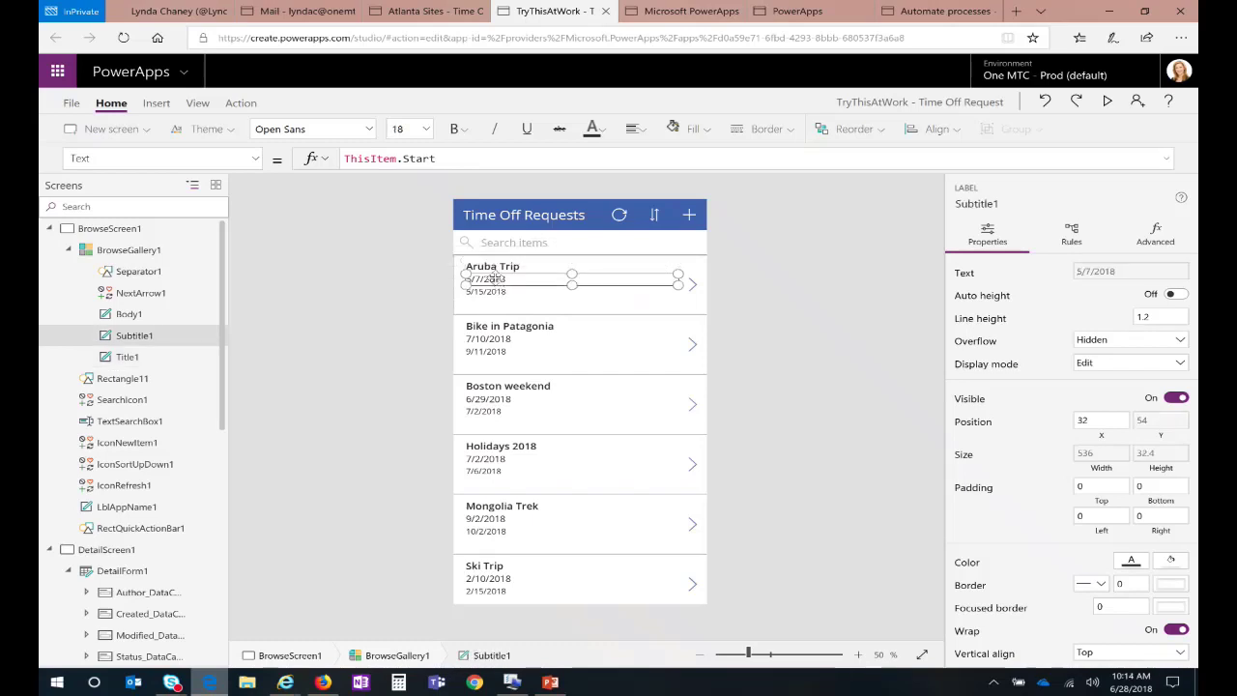
{"action": "double_click", "coordinate": [418, 161]}
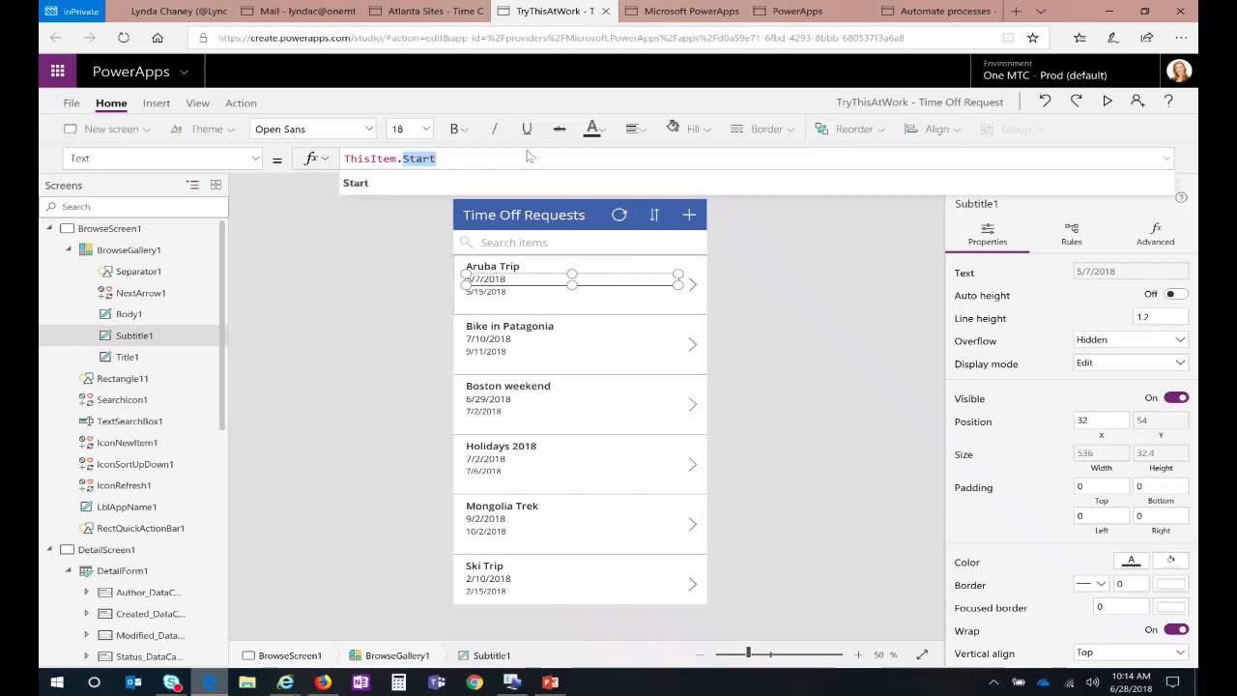
{"action": "key", "text": "BackSpace"}
{"action": "key", "text": "BackSpace"}
{"action": "type", "text": "."}
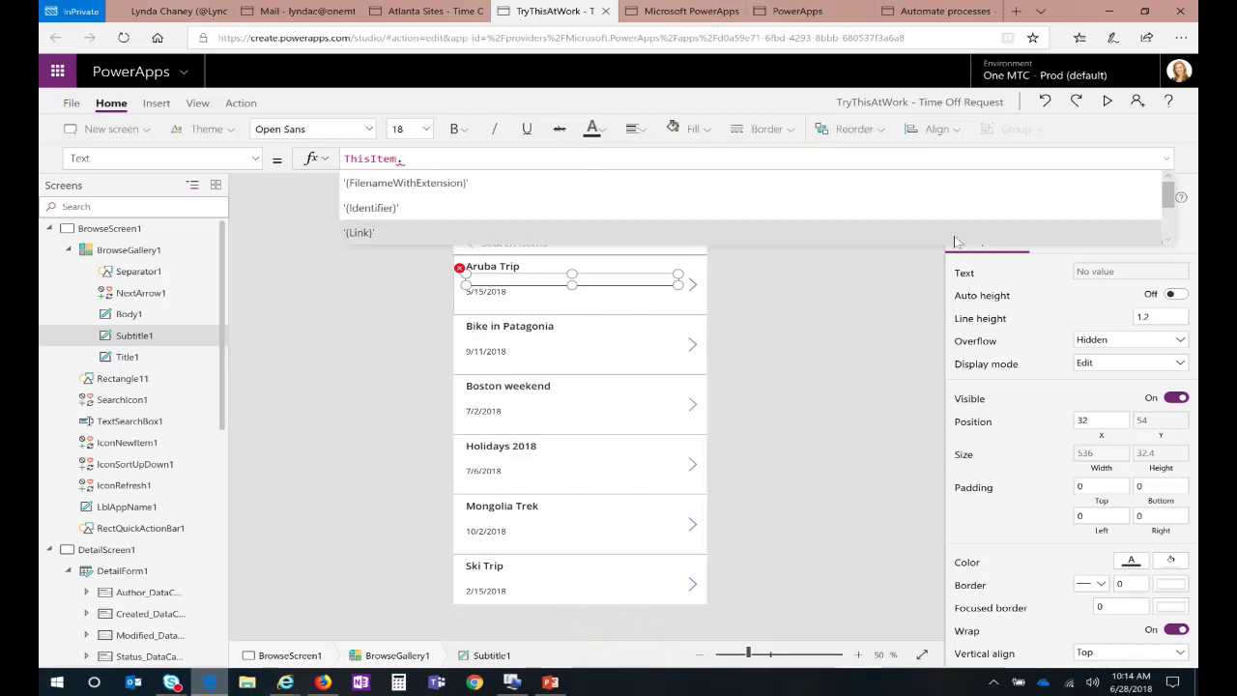
{"action": "scroll", "coordinate": [1166, 241], "scroll_direction": "down", "scroll_amount": 3}
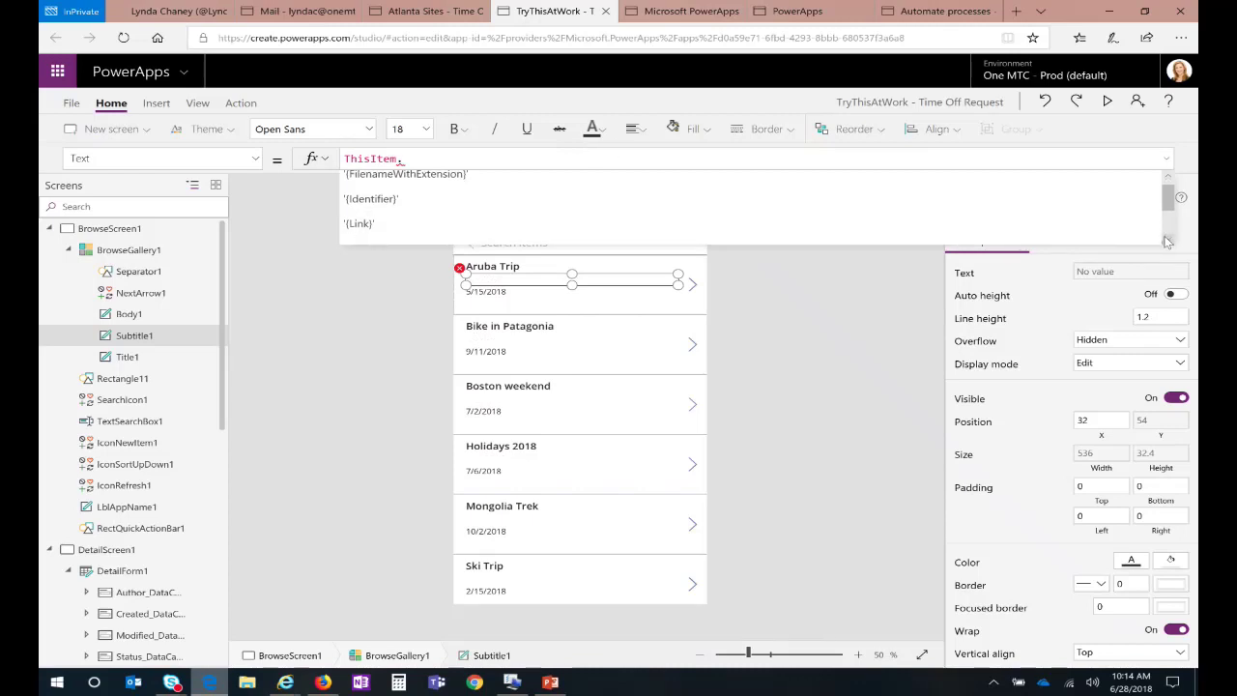
{"action": "scroll", "coordinate": [1166, 240], "scroll_direction": "down", "scroll_amount": 5}
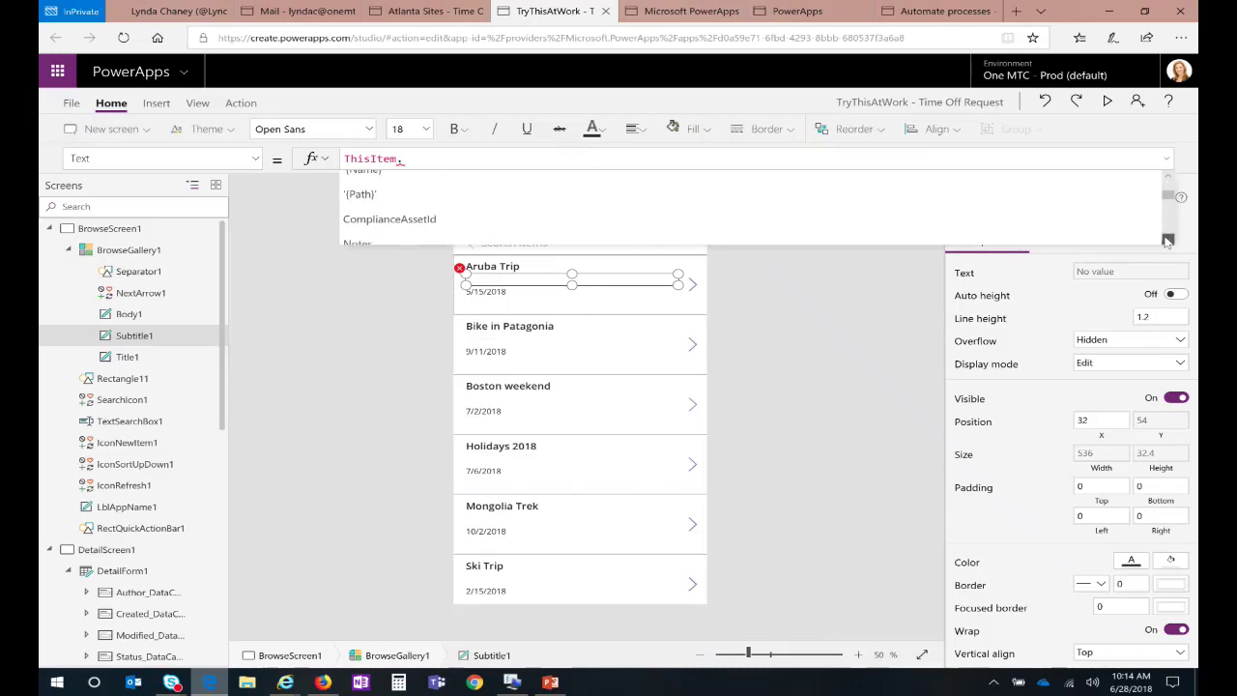
{"action": "scroll", "coordinate": [1166, 241], "scroll_direction": "down", "scroll_amount": 4}
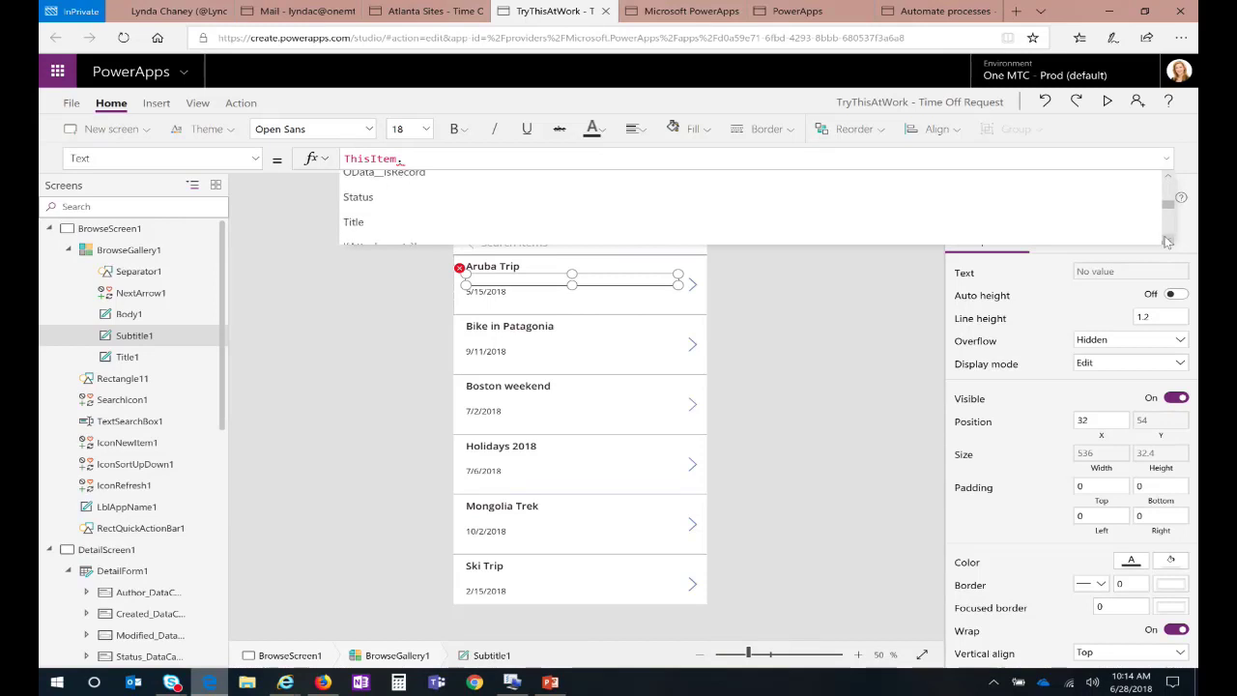
{"action": "scroll", "coordinate": [1167, 241], "scroll_direction": "down", "scroll_amount": 3}
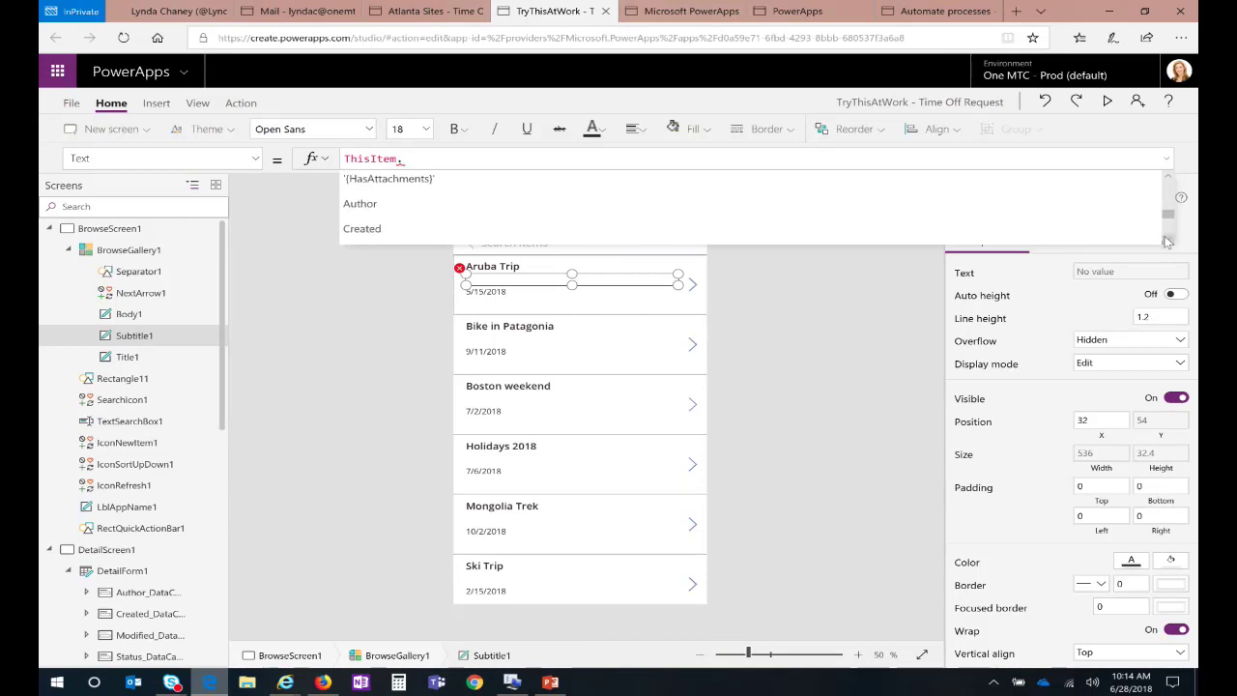
{"action": "scroll", "coordinate": [1167, 221], "scroll_direction": "down", "scroll_amount": 2}
{"action": "scroll", "coordinate": [1166, 214], "scroll_direction": "up", "scroll_amount": 8}
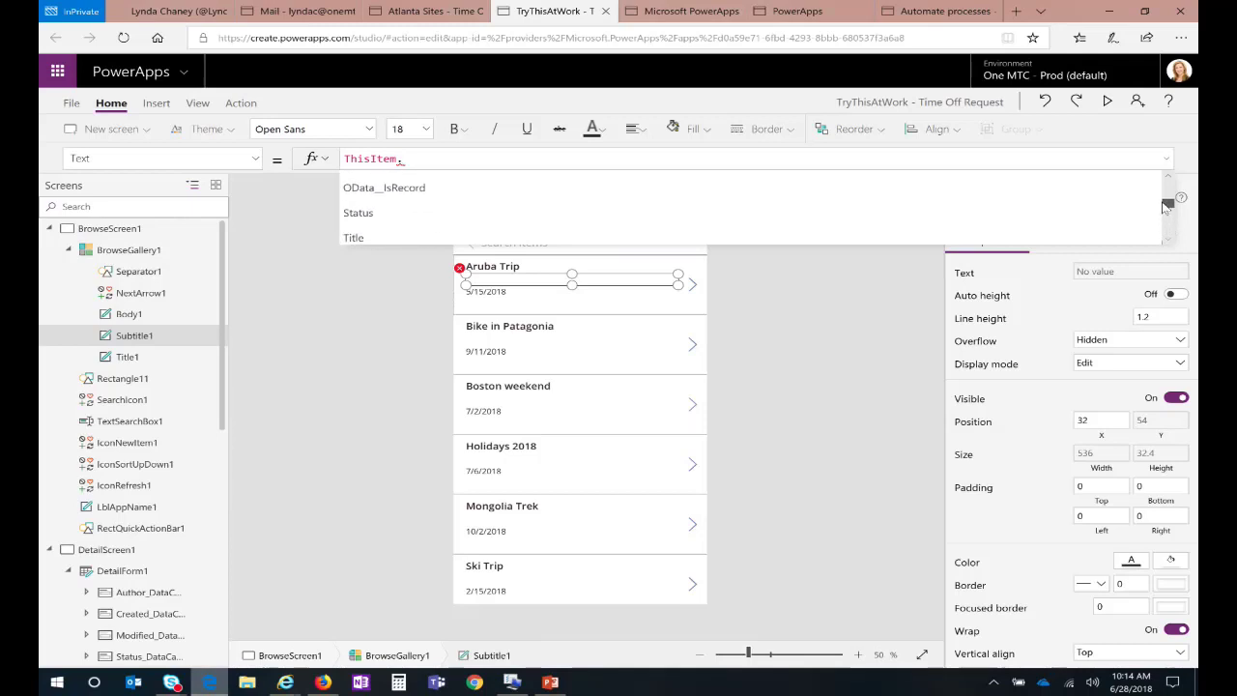
{"action": "type", "text": "sta"}
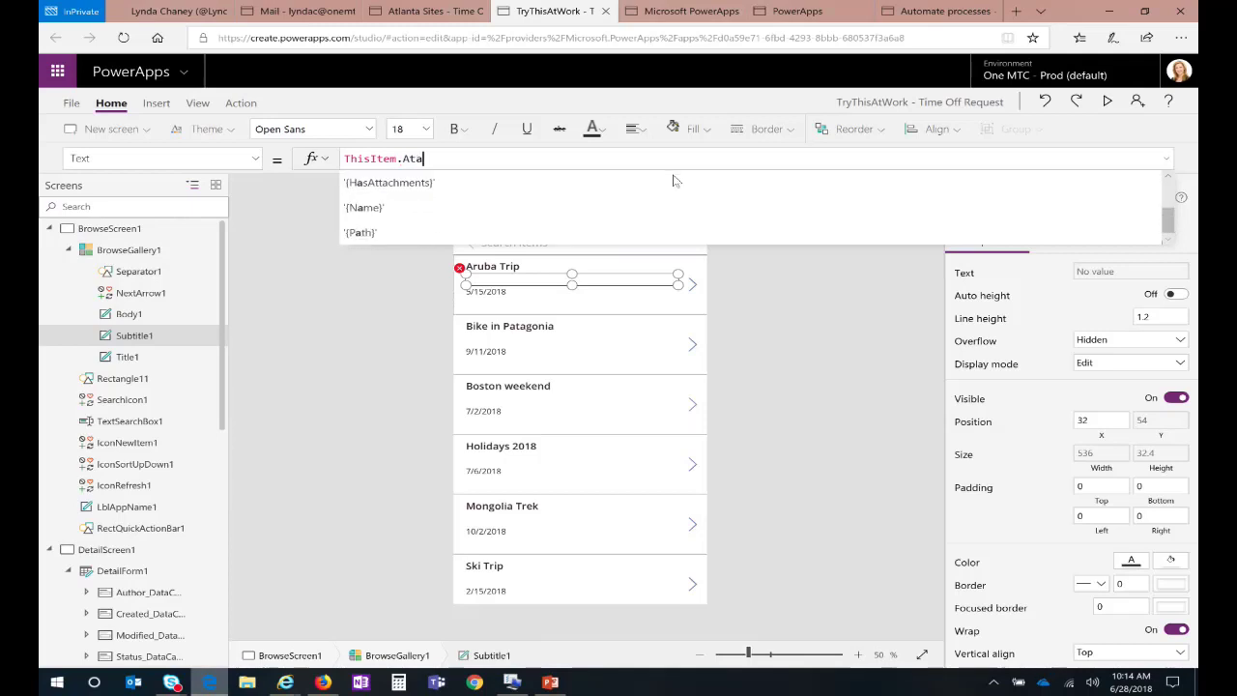
{"action": "key", "text": "BackSpace"}
{"action": "key", "text": "BackSpace"}
{"action": "key", "text": "BackSpace"}
{"action": "type", "text": "stat"}
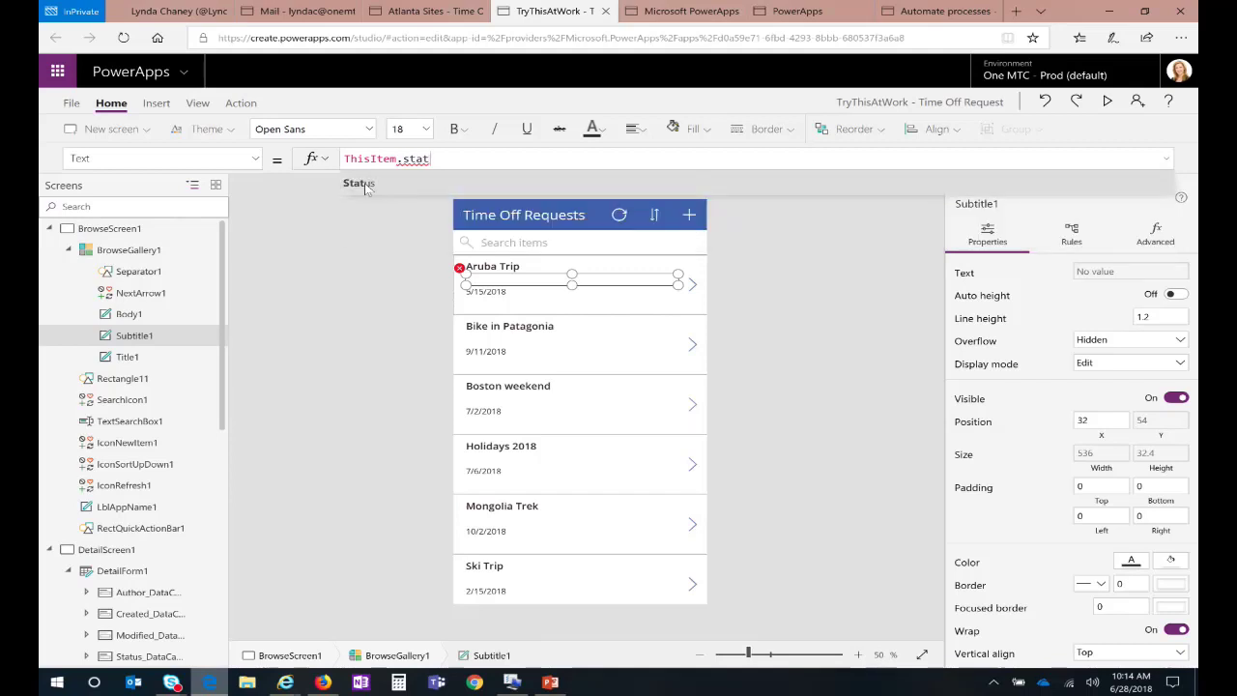
{"action": "left_click", "coordinate": [363, 184]}
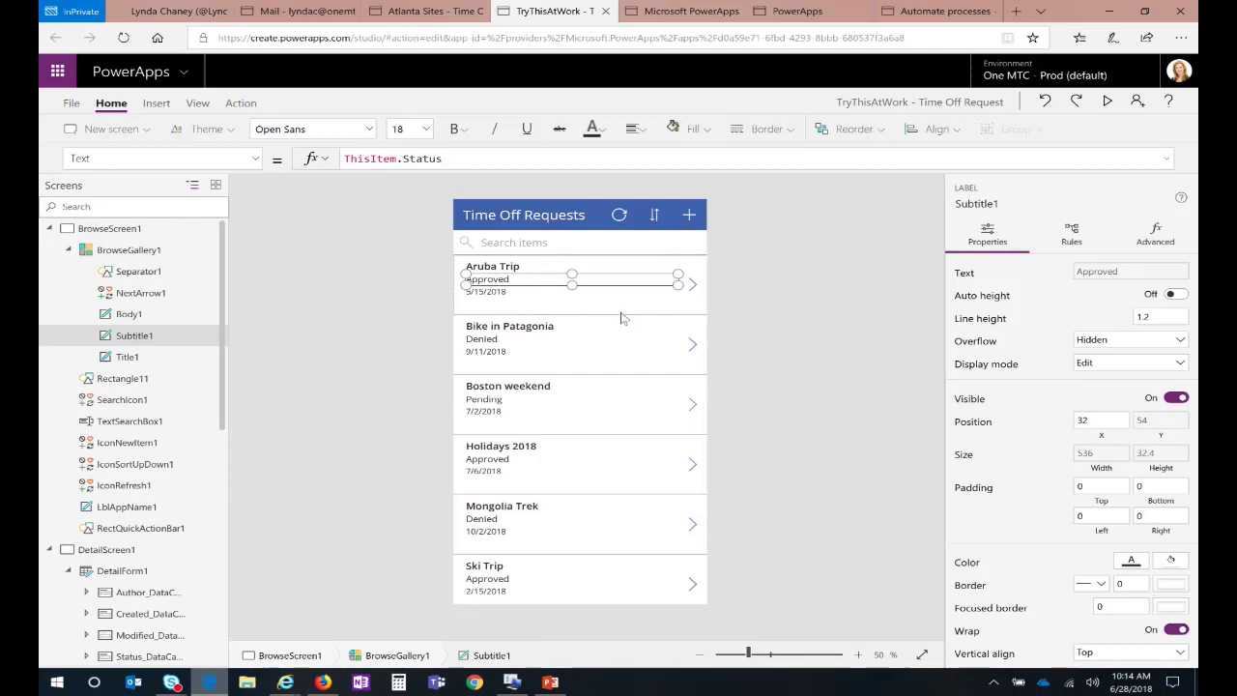
{"action": "left_click", "coordinate": [487, 294]}
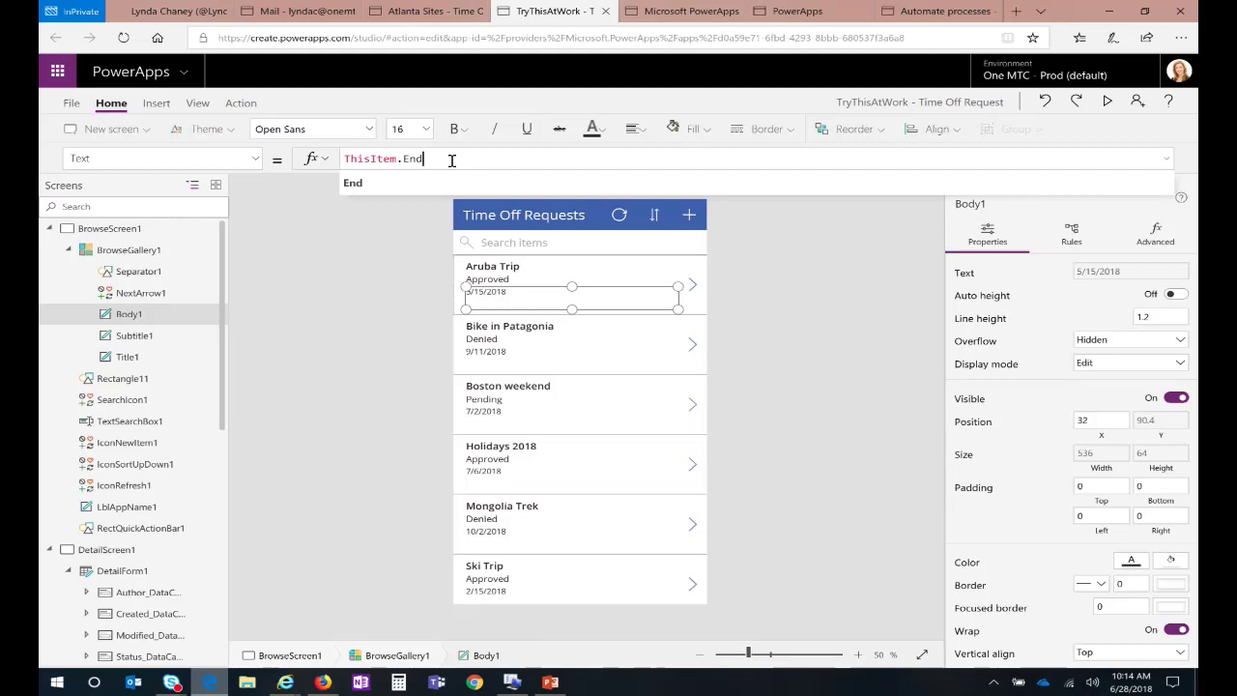
Step: Set Body1's formula to ThisItem.End - ThisItem.Start & " days" to show trip length
{"action": "type", "text": "- thi"}
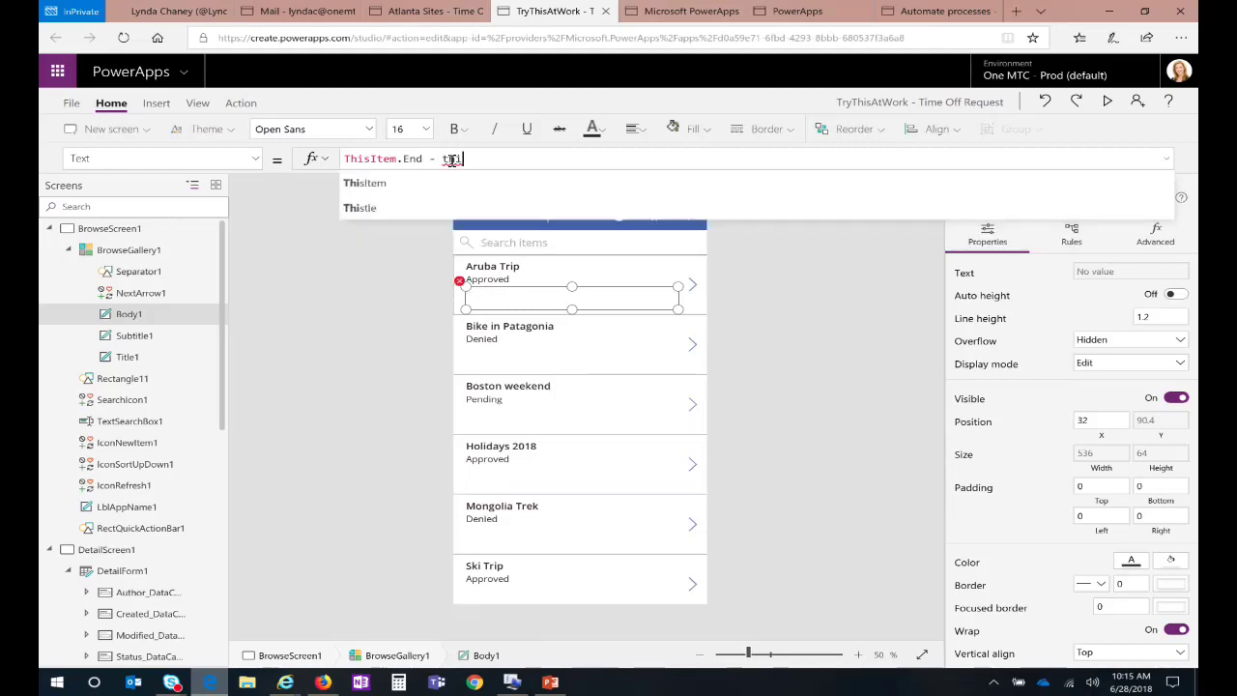
{"action": "key", "text": "Tab"}
{"action": "type", "text": ".st"}
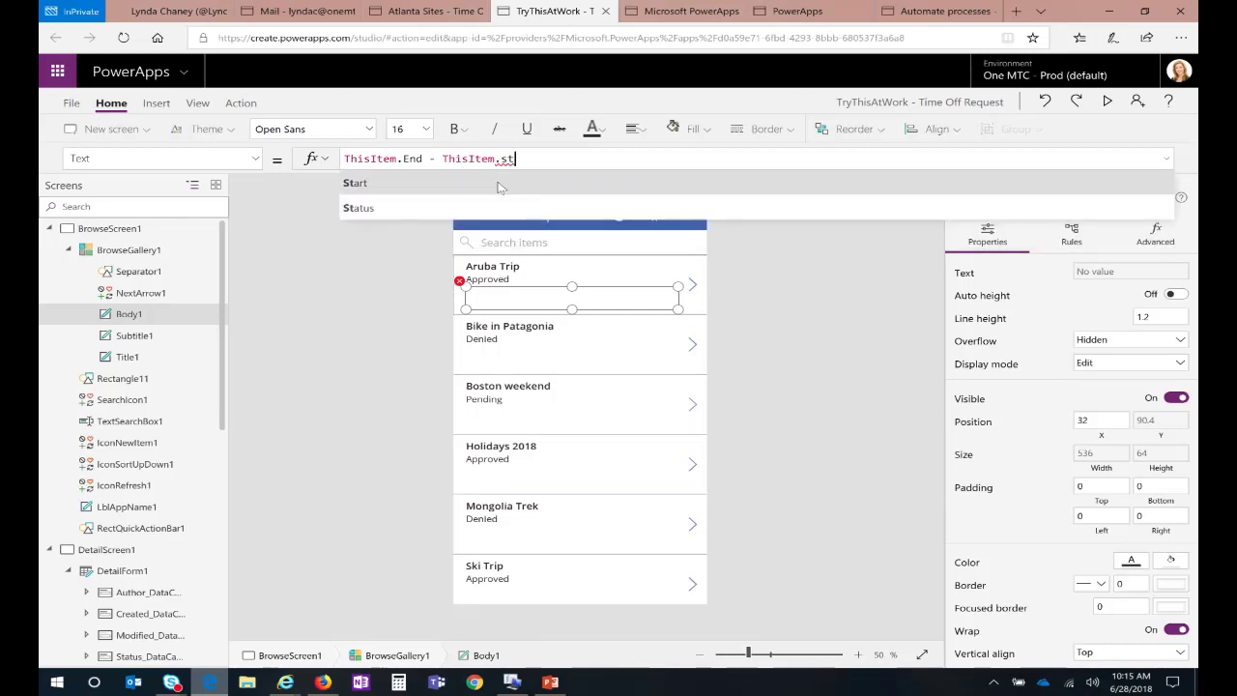
{"action": "left_click", "coordinate": [500, 187]}
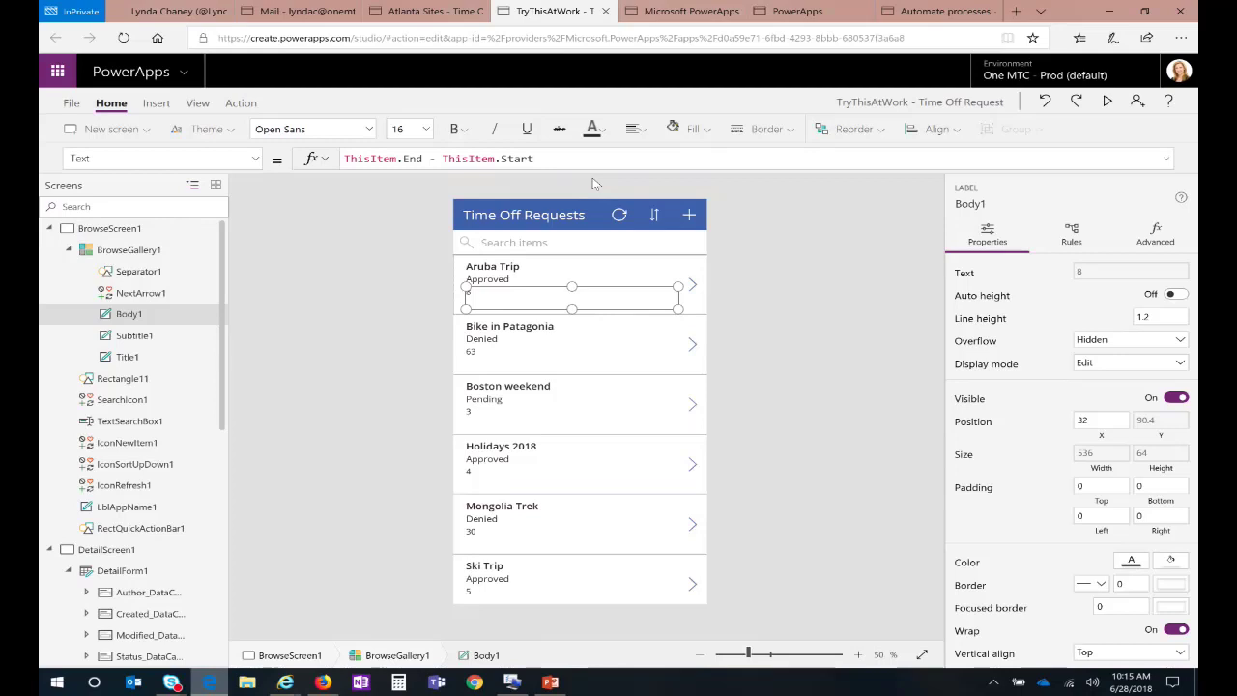
{"action": "type", "text": "& \" days"}
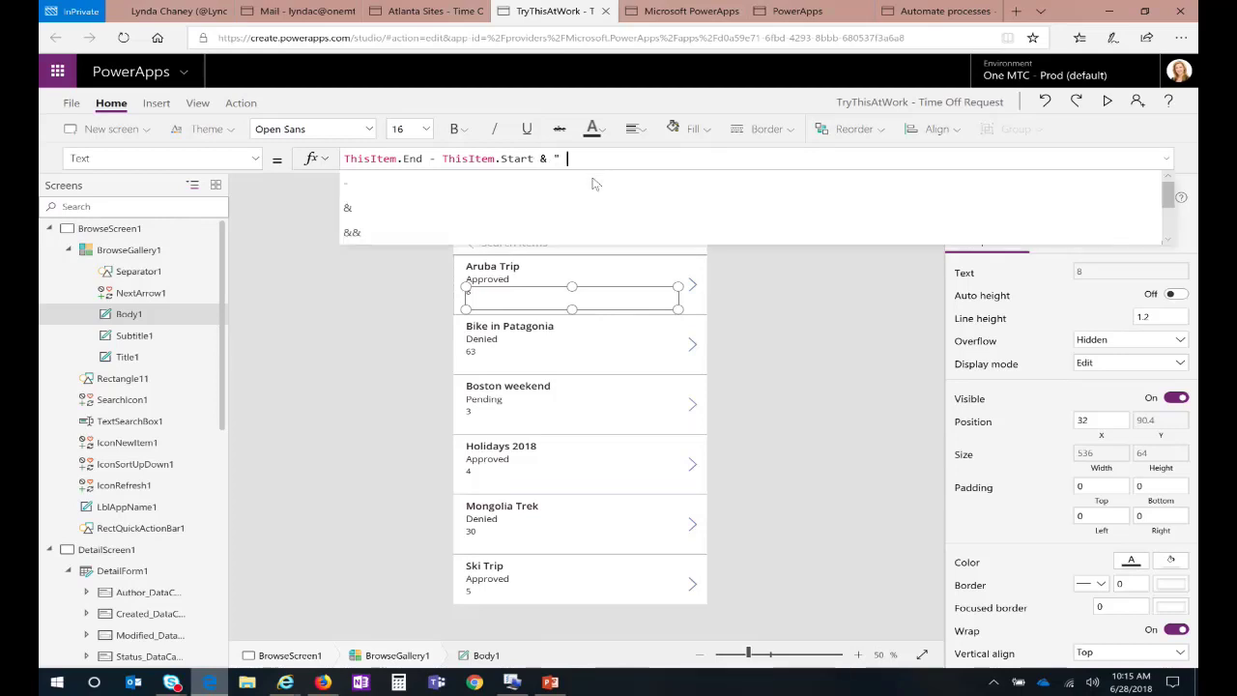
{"action": "type", "text": "\""}
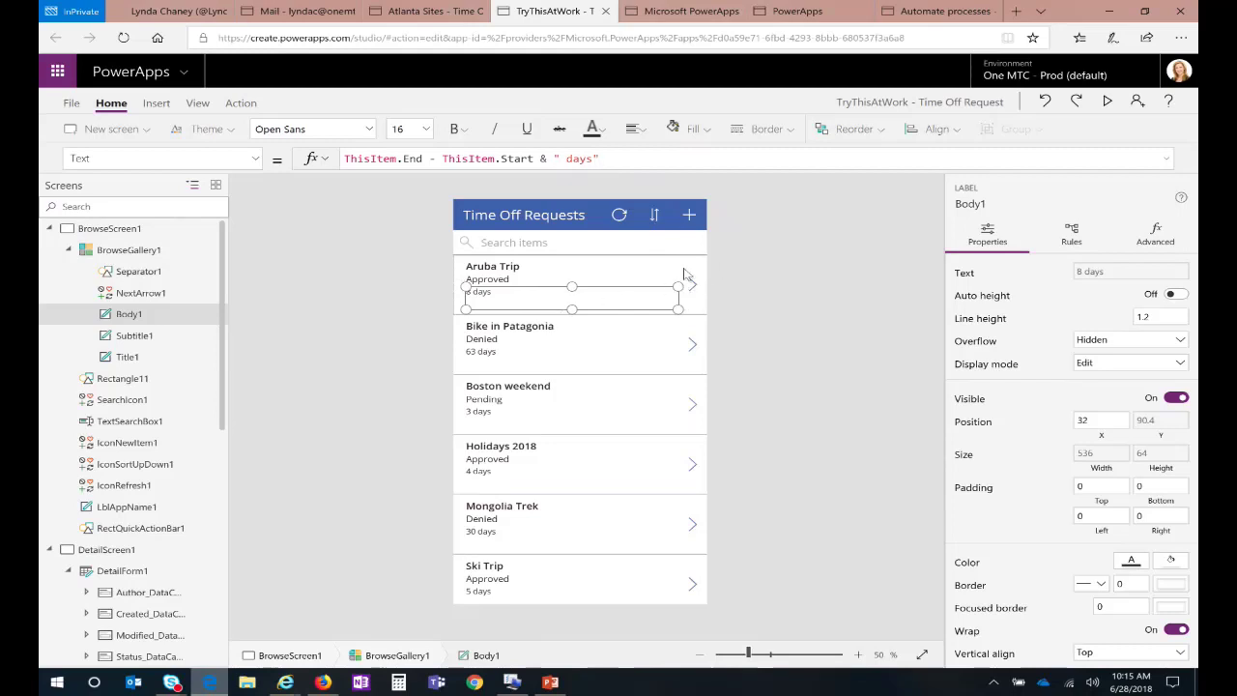
{"action": "left_click", "coordinate": [617, 411]}
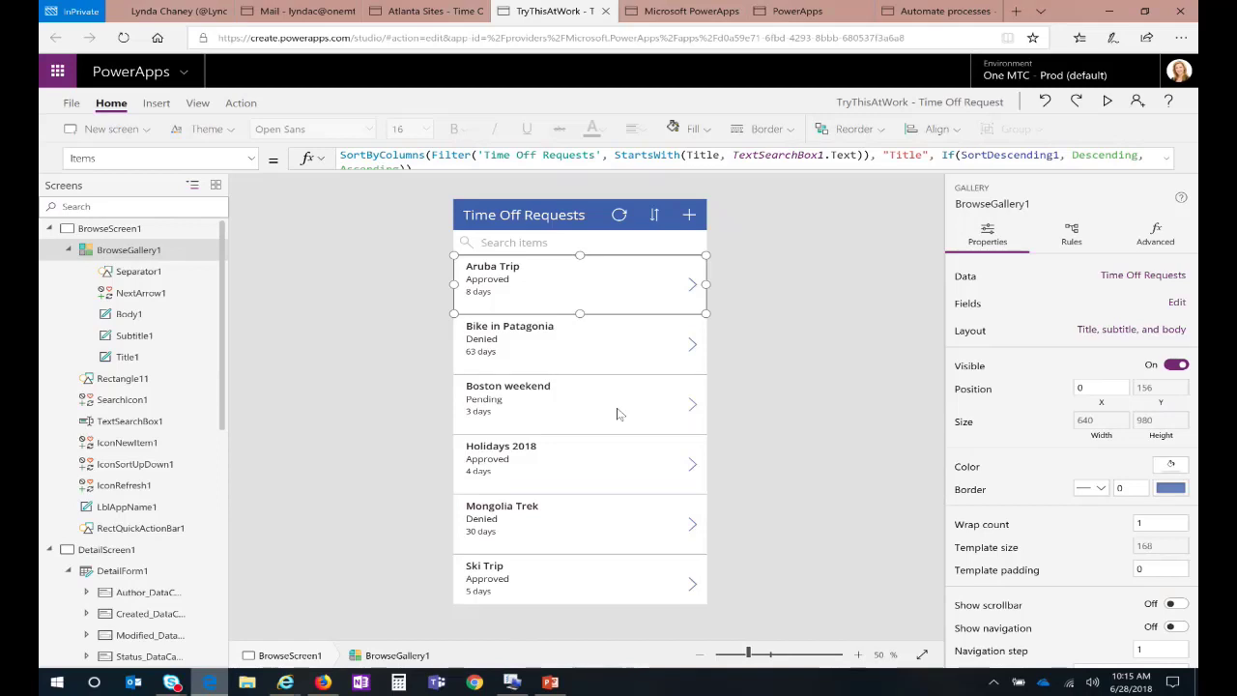
{"action": "left_click", "coordinate": [471, 279]}
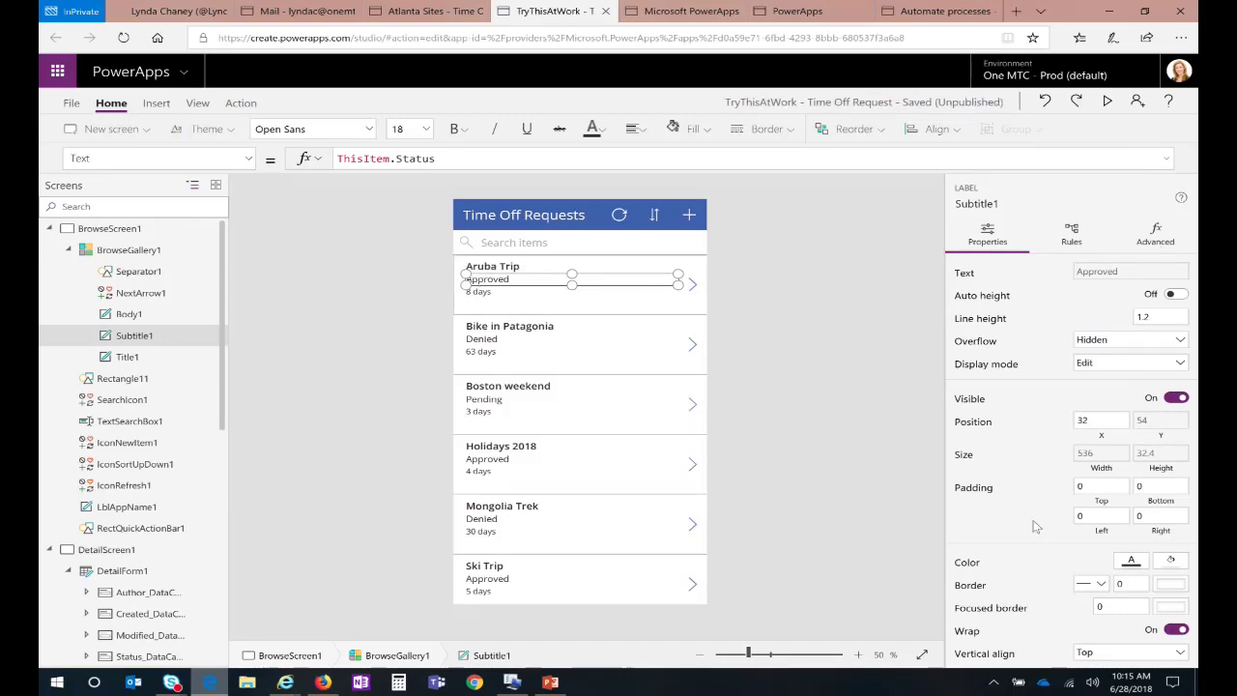
Step: Switch the status label to its Color property and clear the existing formula
{"action": "left_click", "coordinate": [250, 160]}
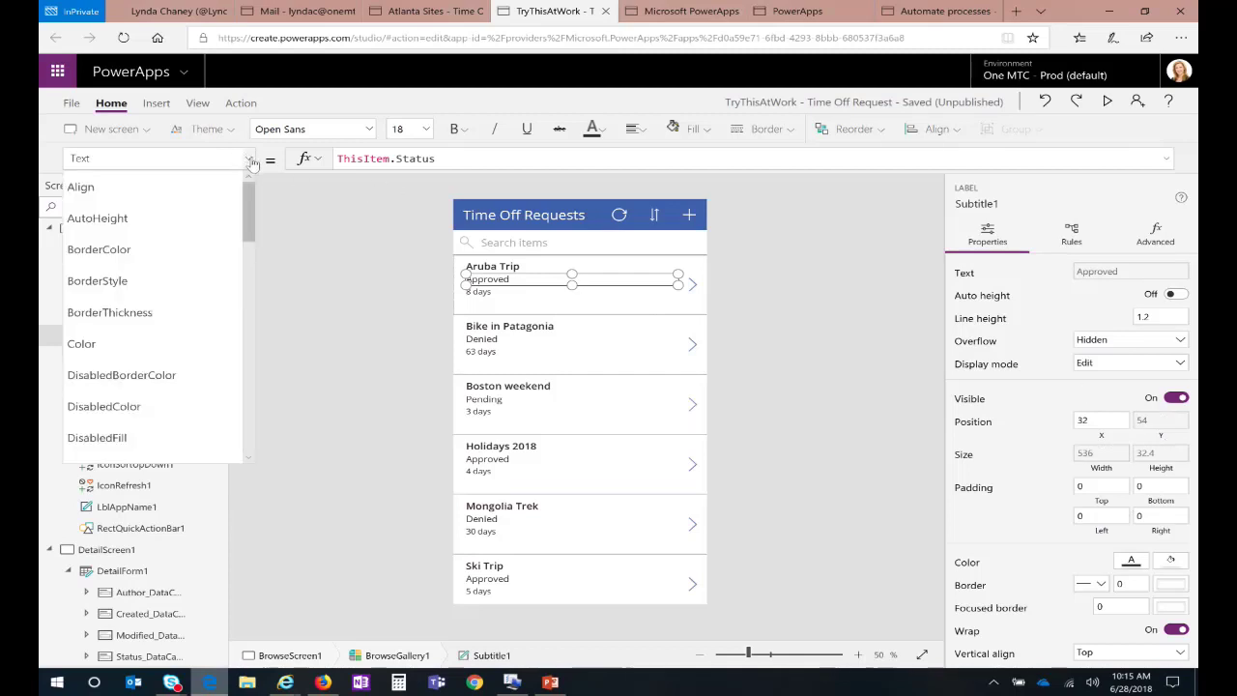
{"action": "left_click", "coordinate": [126, 353]}
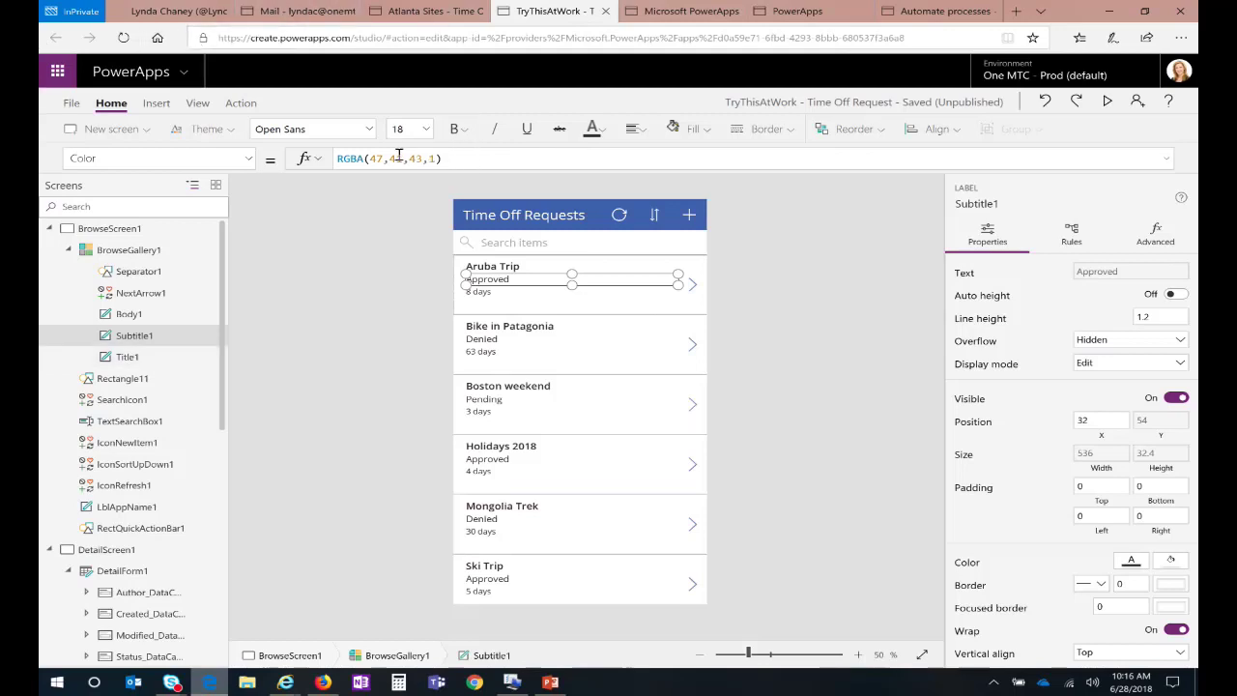
{"action": "triple_click", "coordinate": [355, 157]}
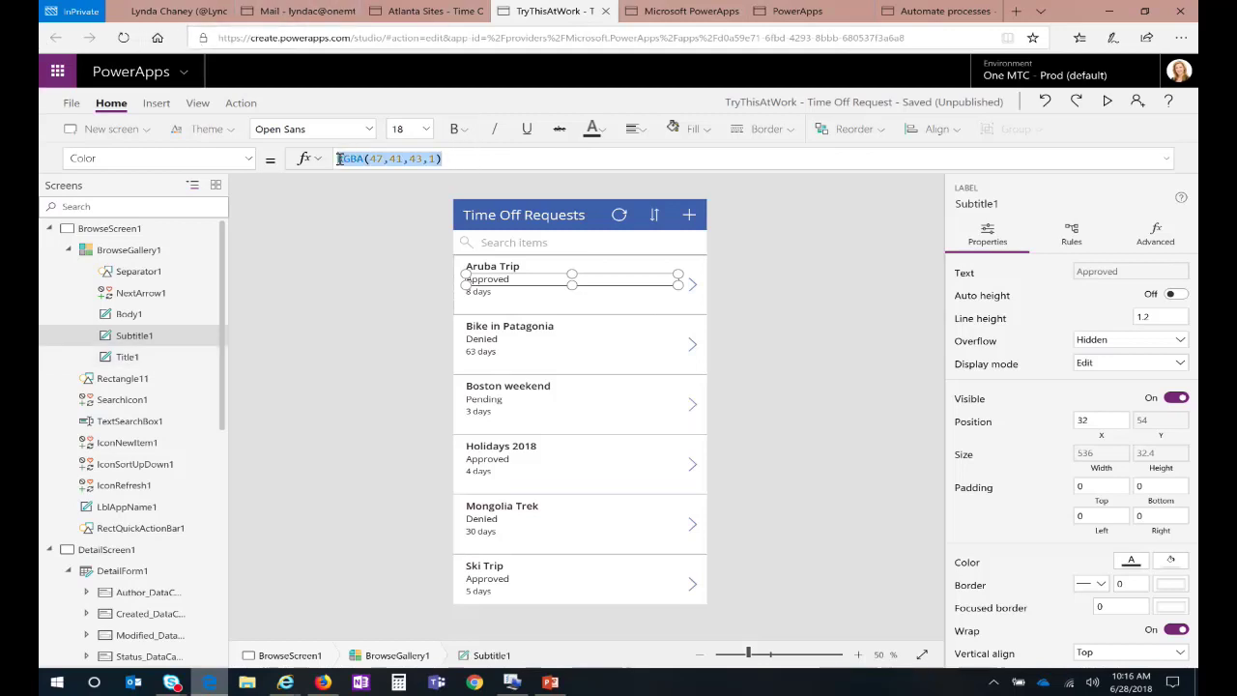
{"action": "key", "text": "BackSpace"}
Step: Enter If(ThisItem.Status="Approved", Green, Red) as the status label's colour
{"action": "type", "text": "If "}
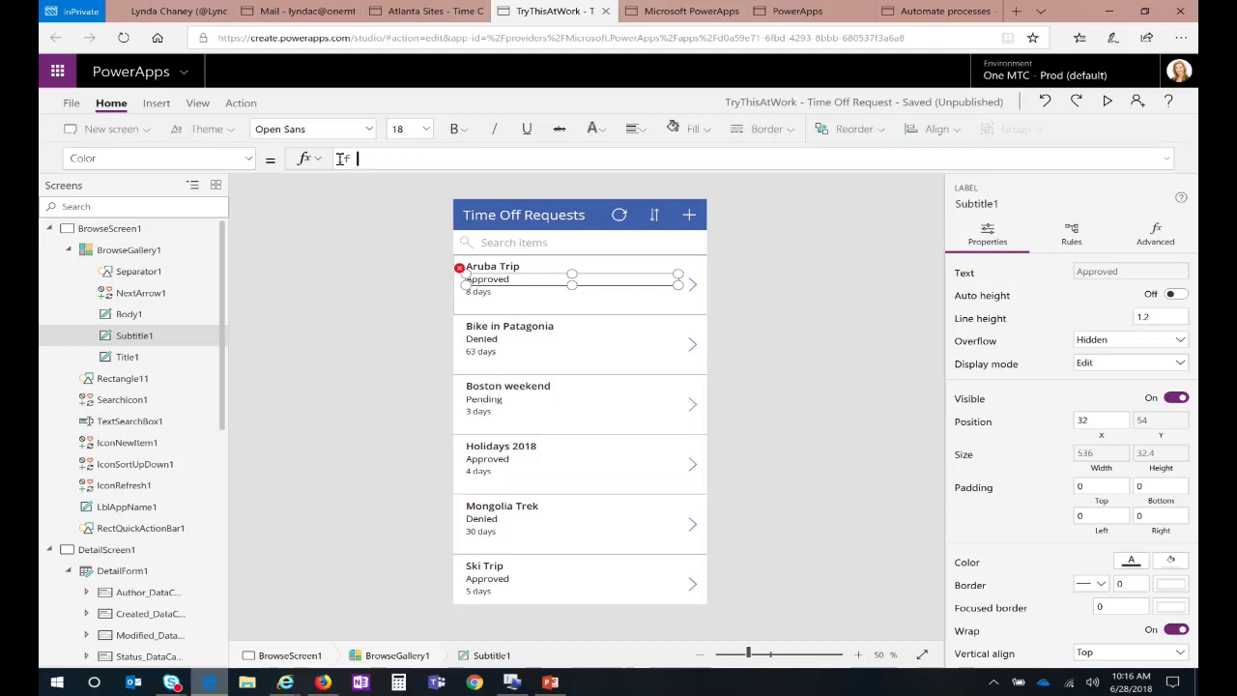
{"action": "type", "text": "(this"}
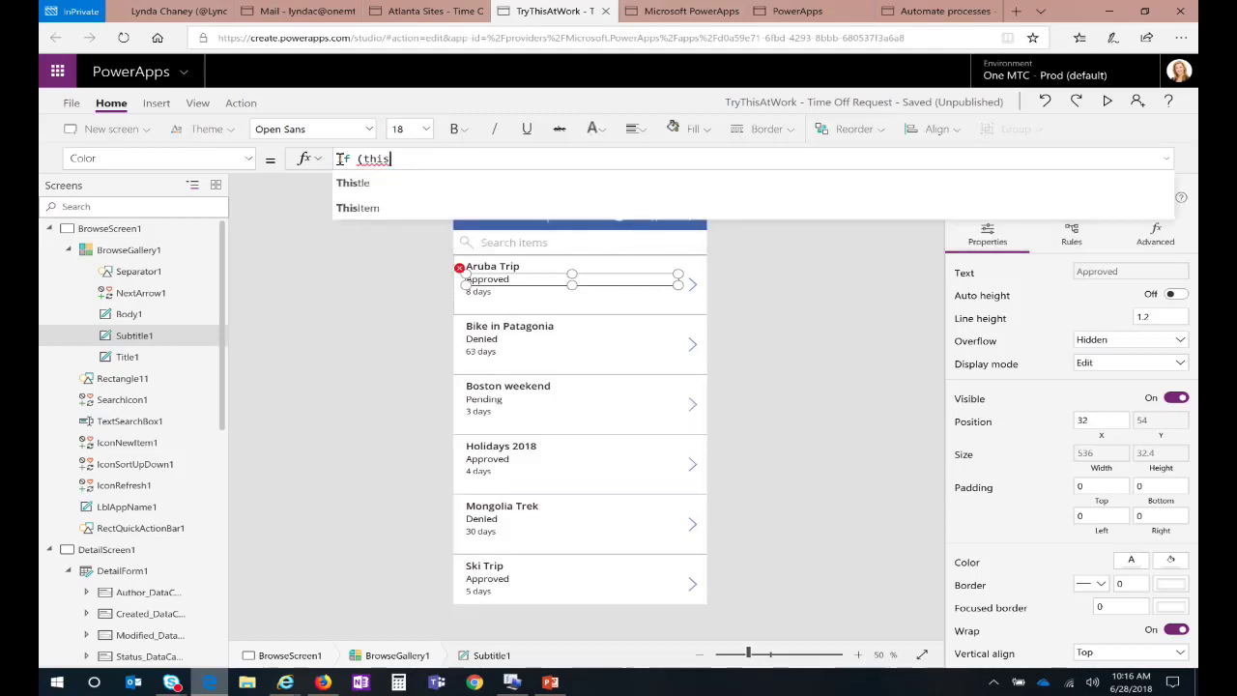
{"action": "type", "text": "it"}
{"action": "key", "text": "Tab"}
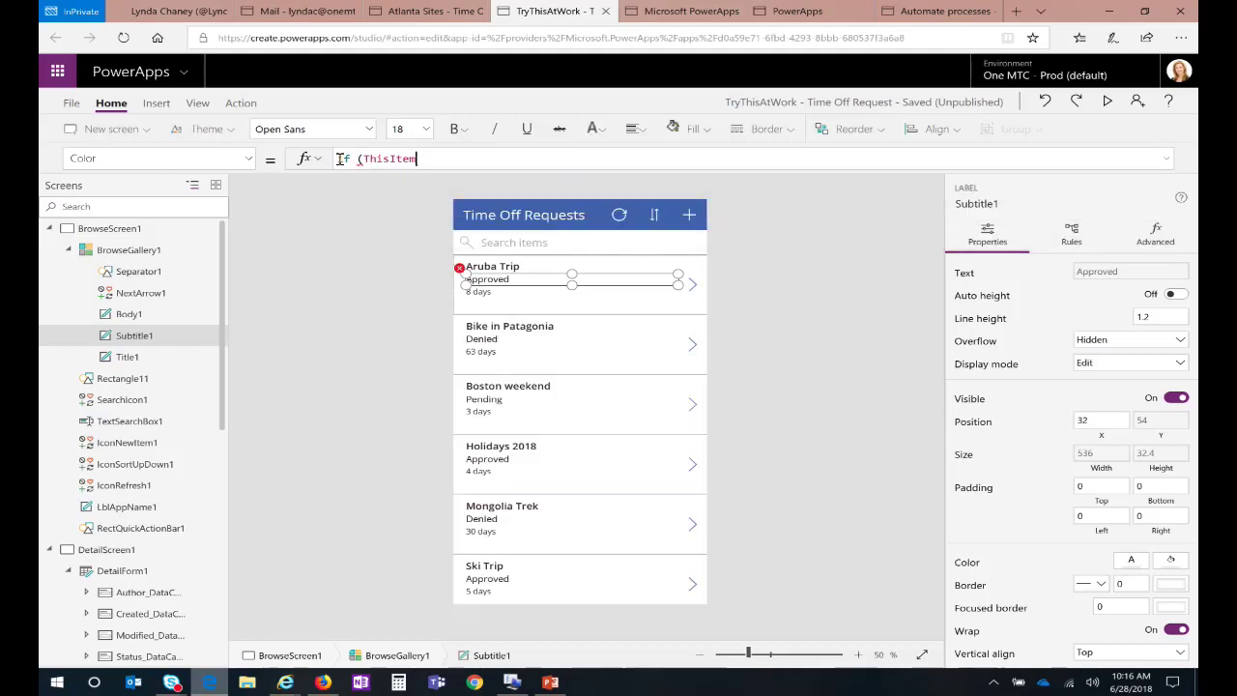
{"action": "type", "text": ".s"}
{"action": "key", "text": "Down"}
{"action": "key", "text": "Tab"}
{"action": "type", "text": "="}
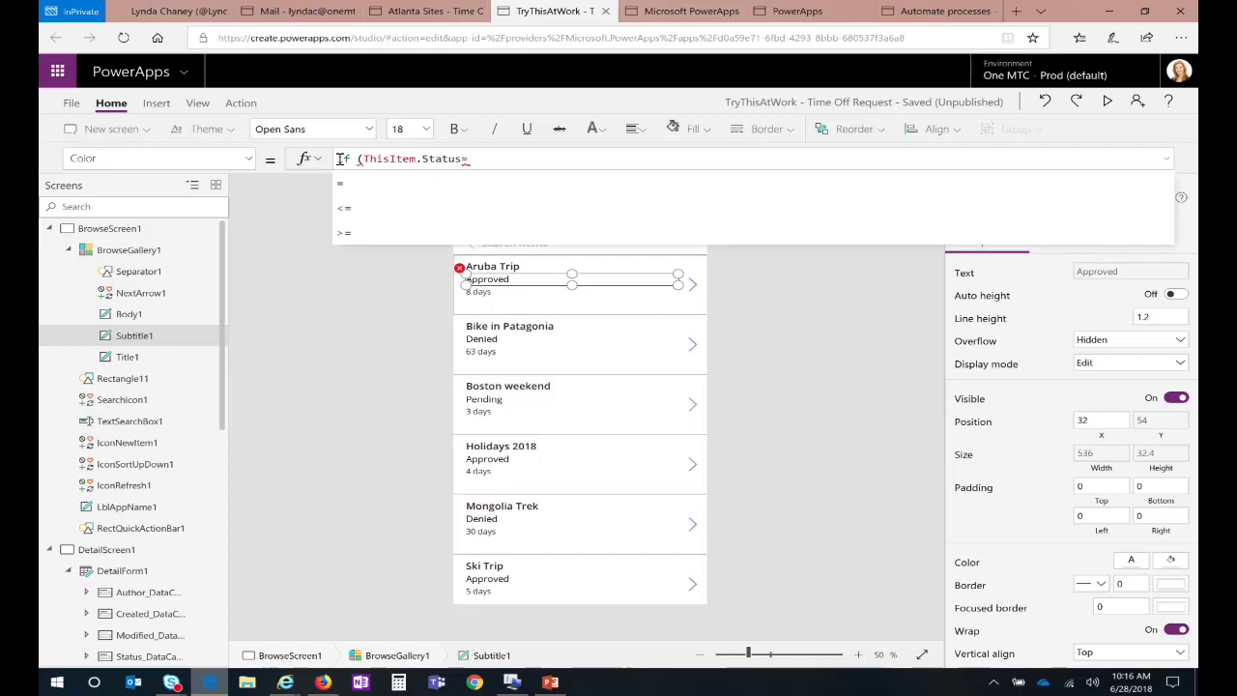
{"action": "type", "text": "\"A"}
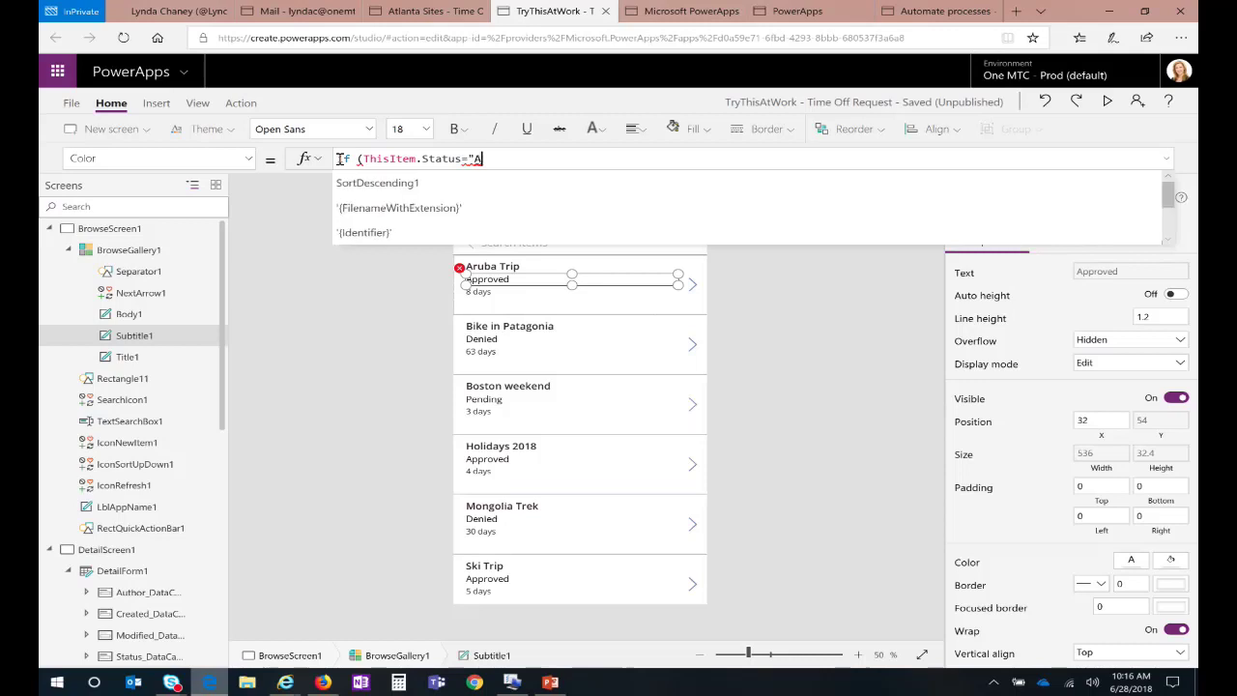
{"action": "type", "text": "pproved\","}
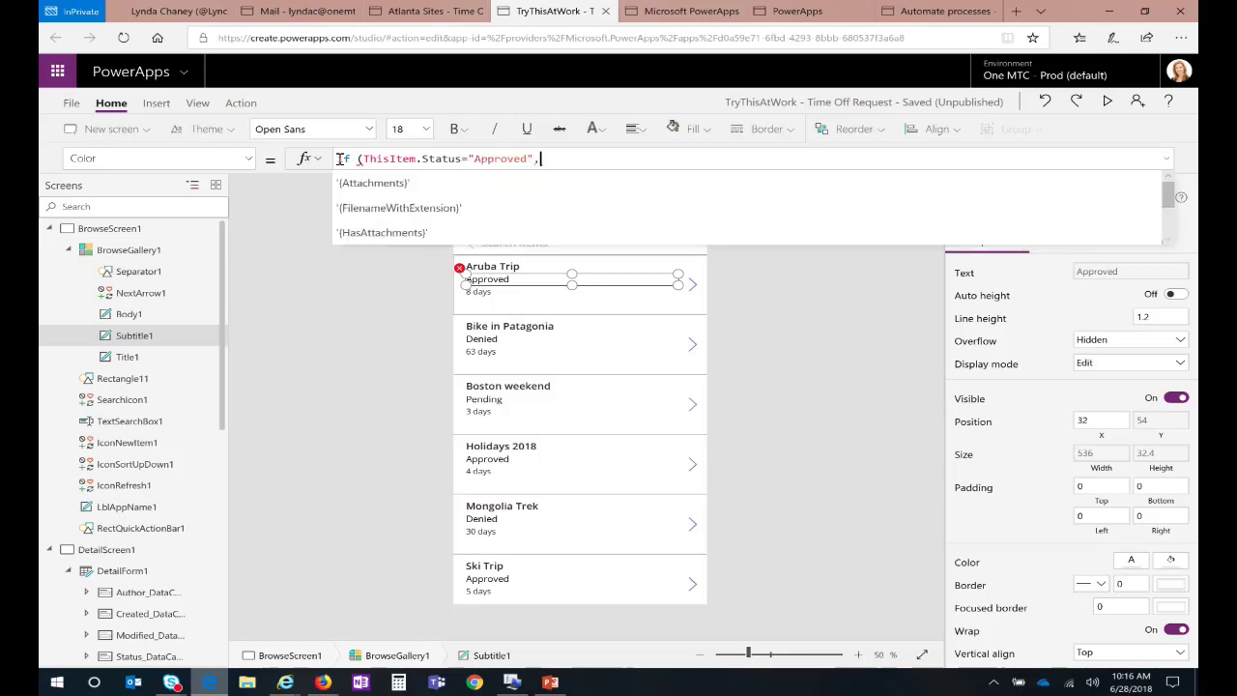
{"action": "type", "text": "green"}
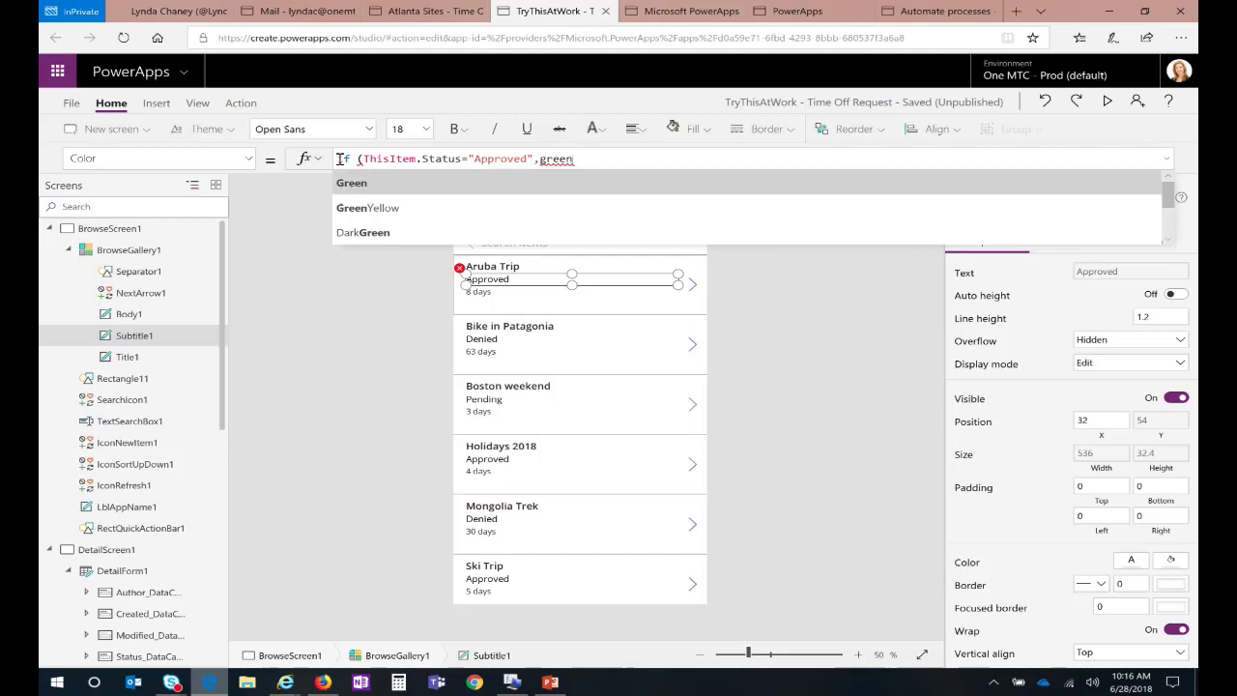
{"action": "key", "text": "Tab"}
{"action": "type", "text": ","}
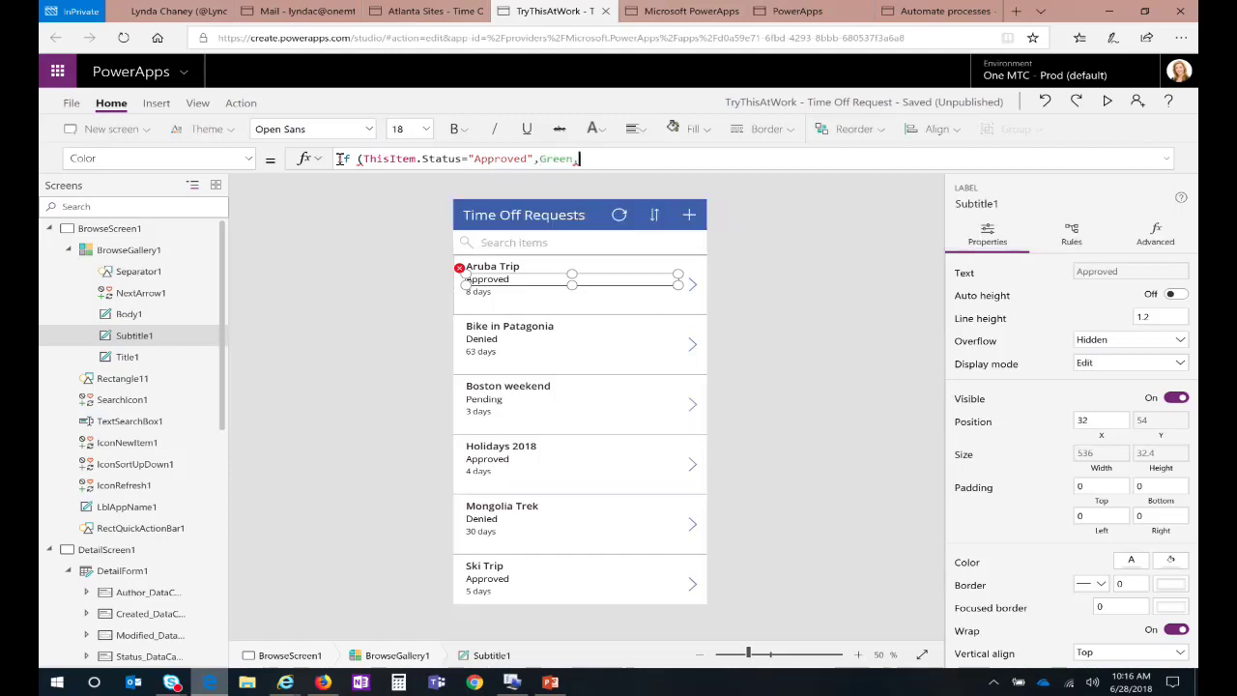
{"action": "type", "text": " red"}
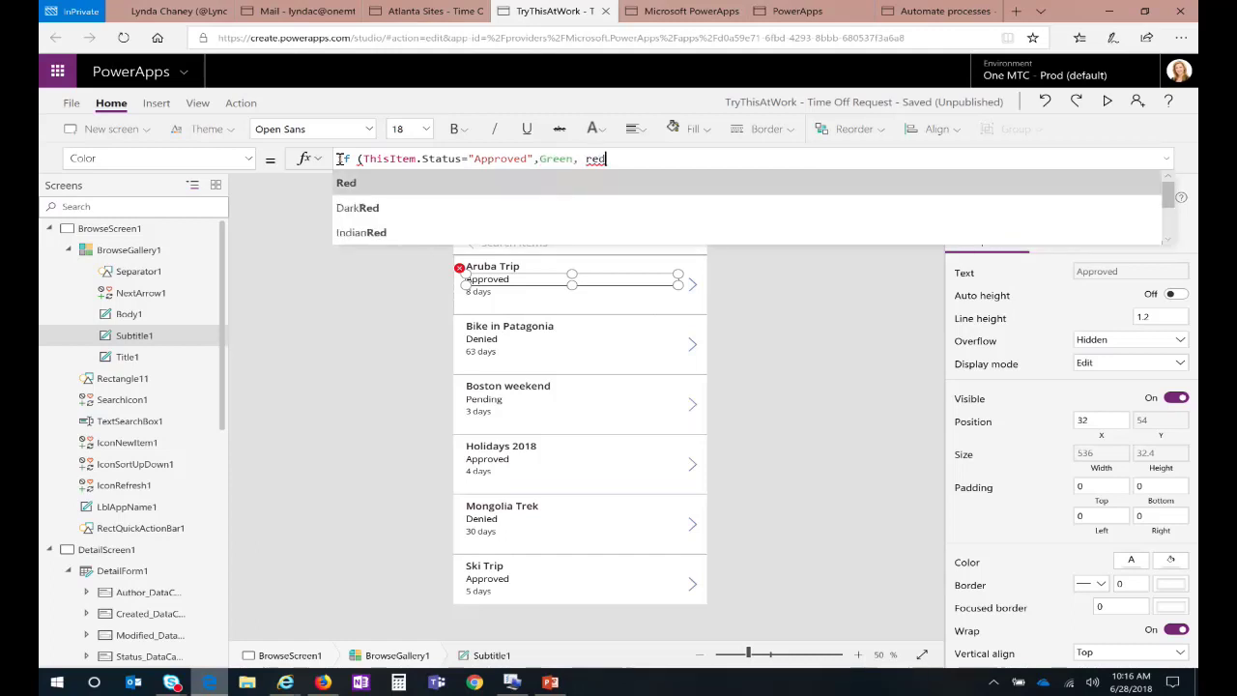
{"action": "key", "text": "Tab"}
{"action": "type", "text": ")"}
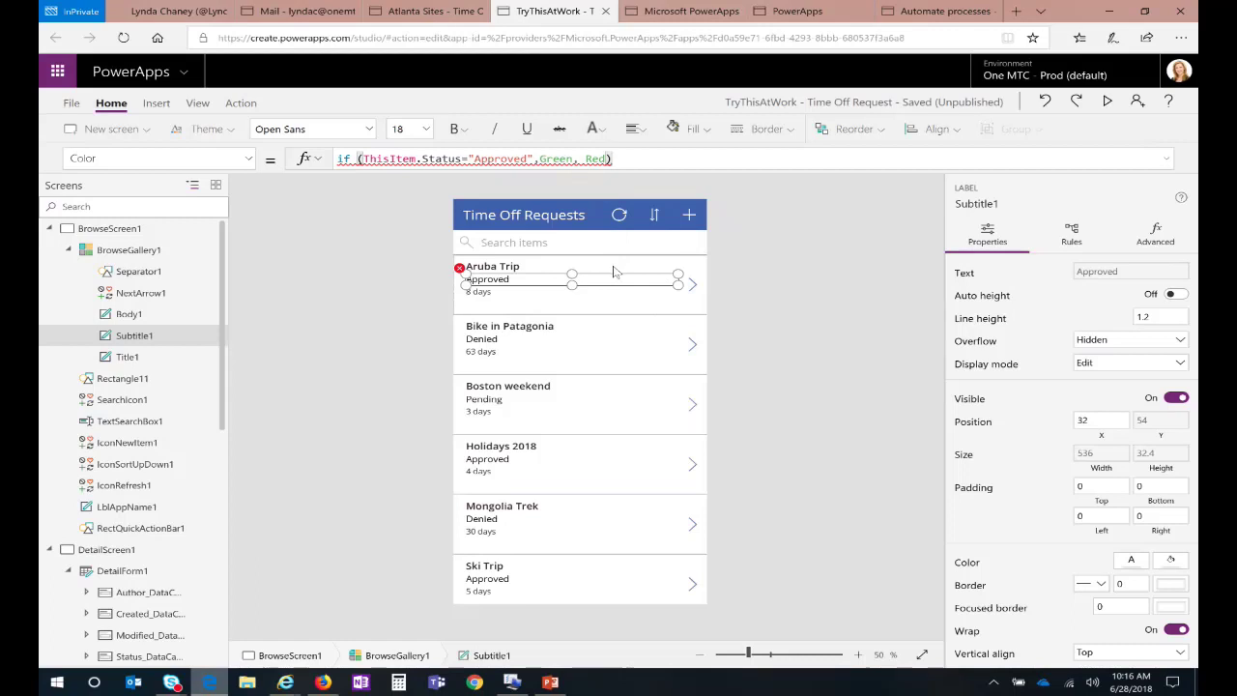
{"action": "left_click", "coordinate": [543, 302]}
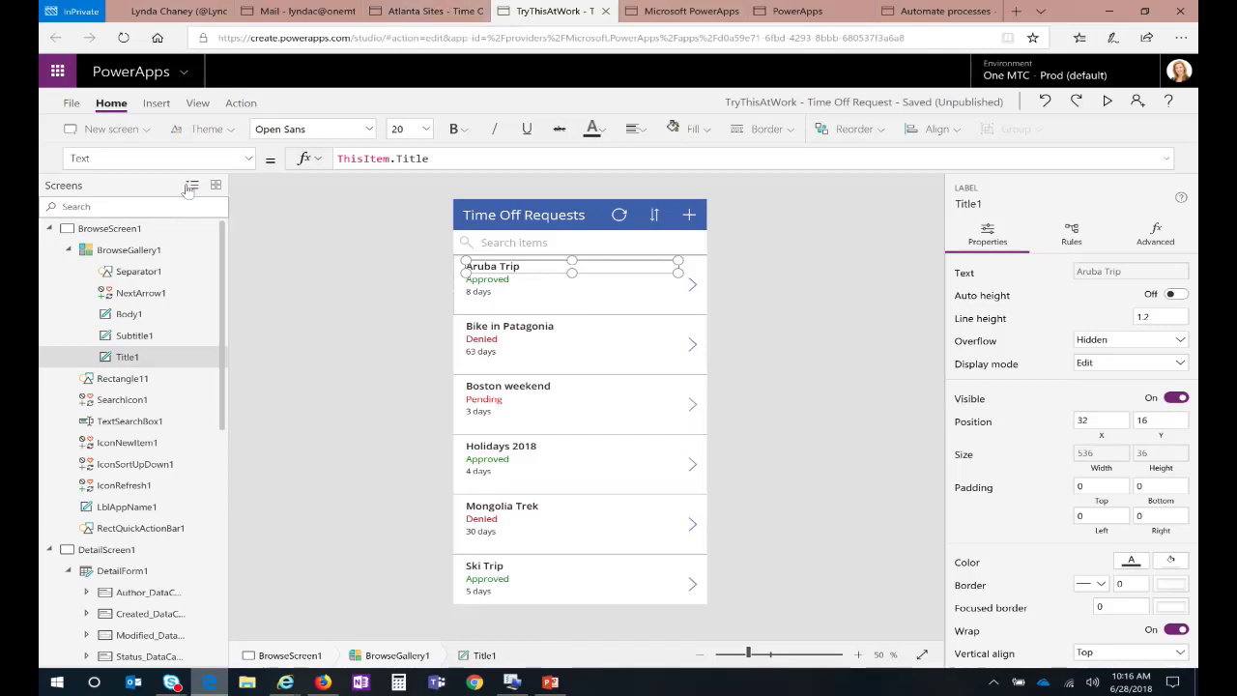
{"action": "left_click", "coordinate": [106, 229]}
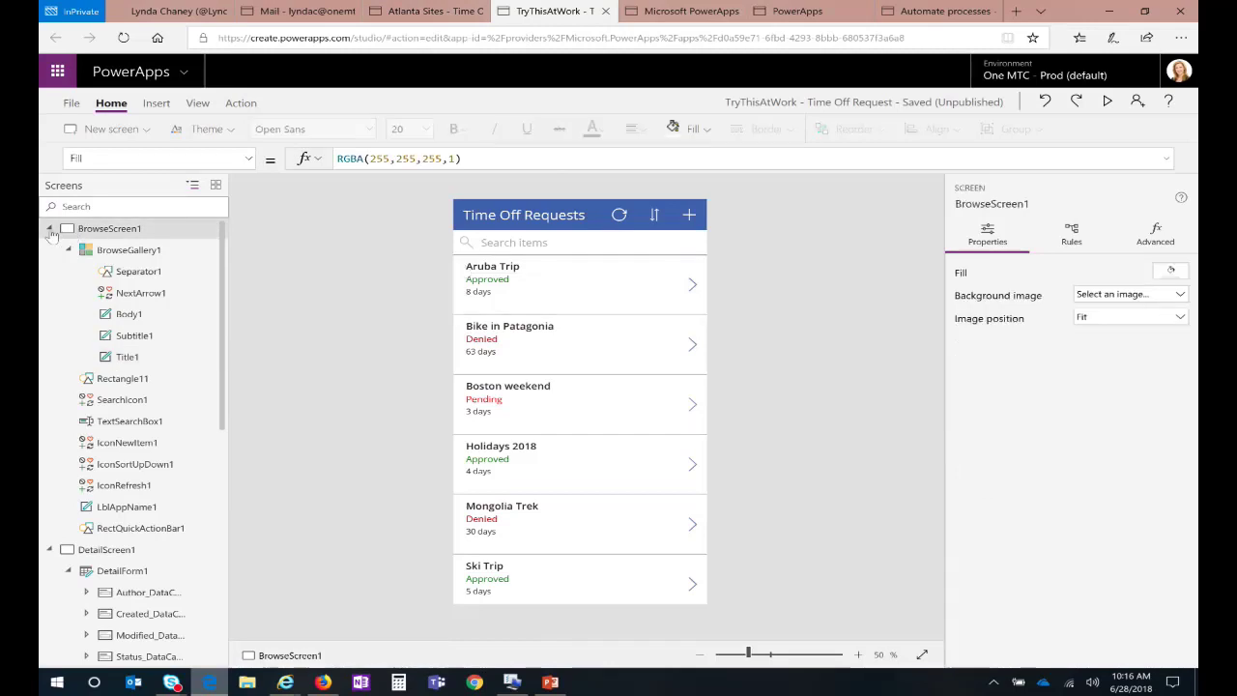
{"action": "left_click", "coordinate": [49, 229]}
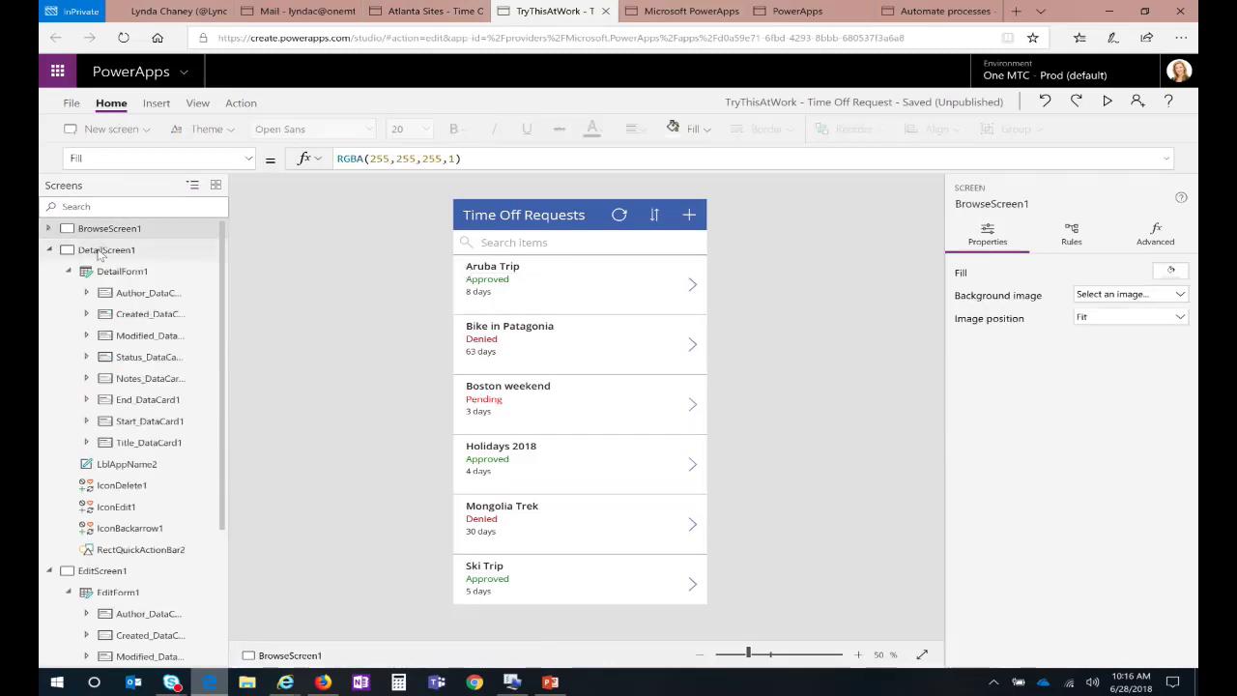
{"action": "left_click", "coordinate": [100, 251]}
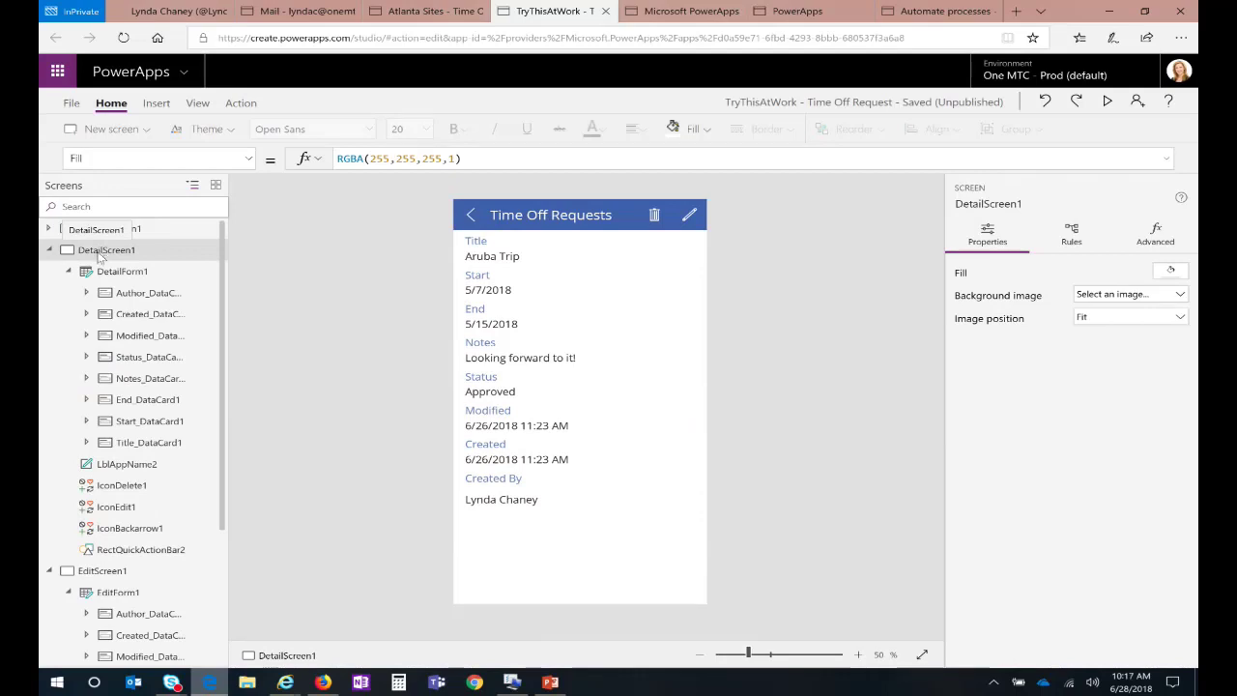
{"action": "left_click", "coordinate": [493, 295]}
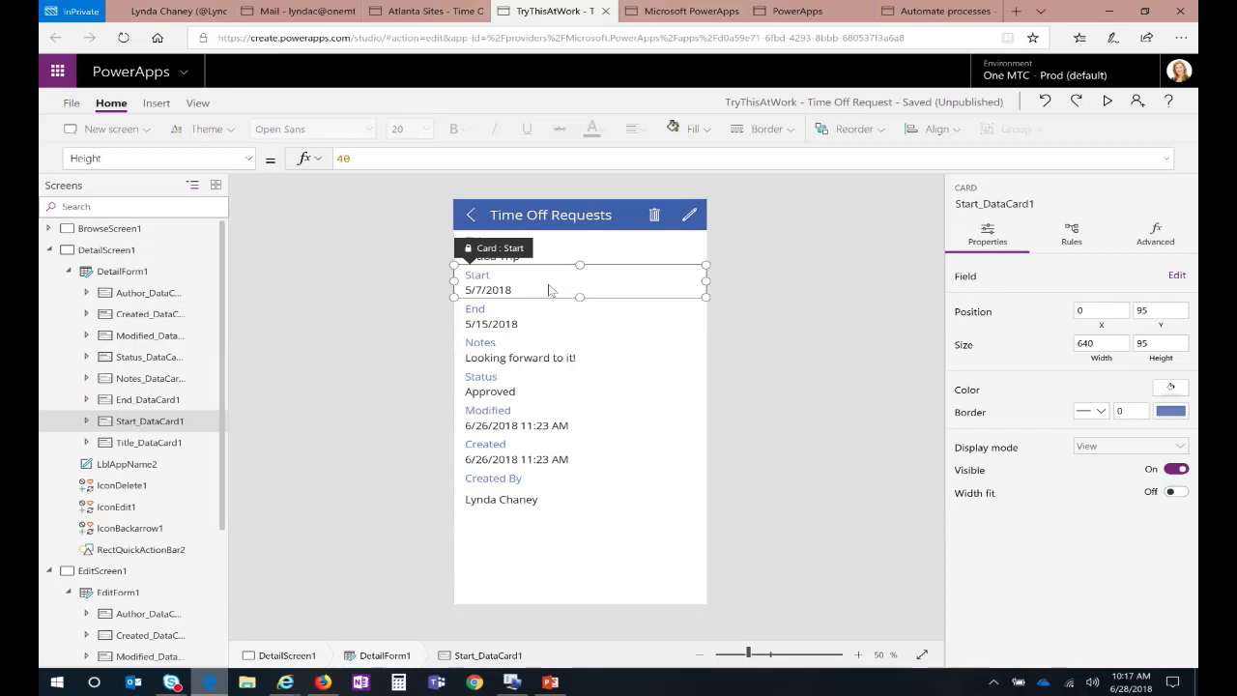
{"action": "left_click", "coordinate": [483, 360]}
{"action": "left_click", "coordinate": [485, 379]}
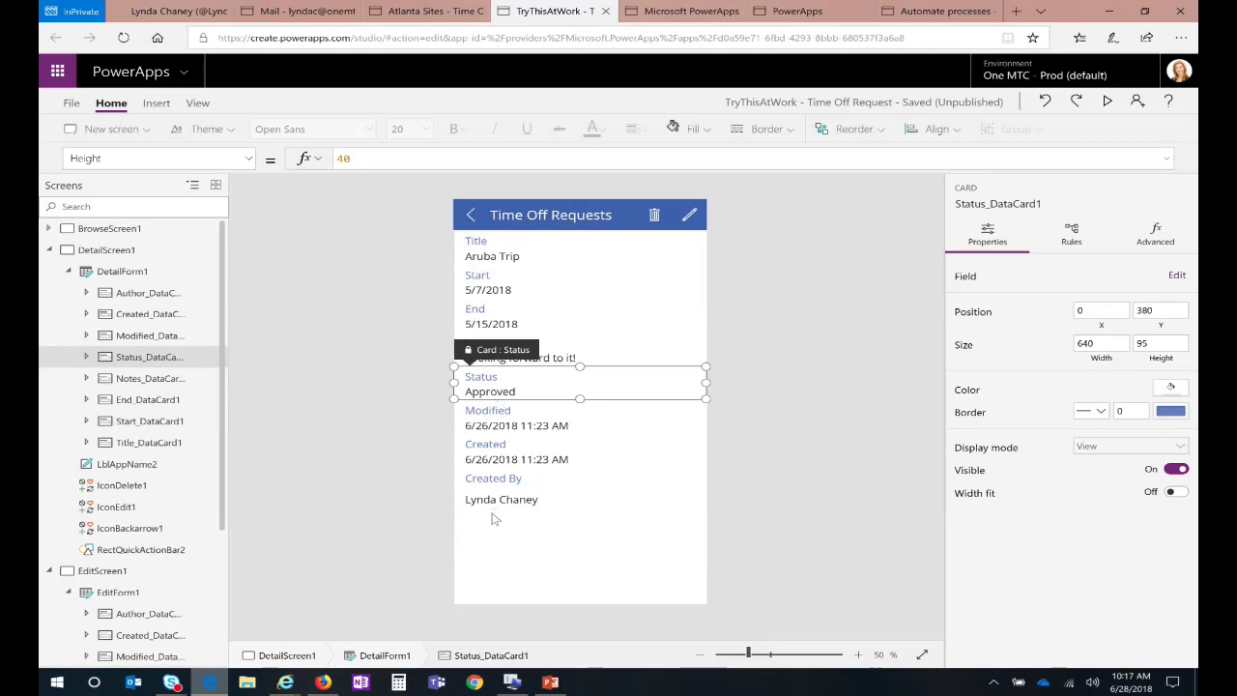
{"action": "left_click", "coordinate": [541, 392]}
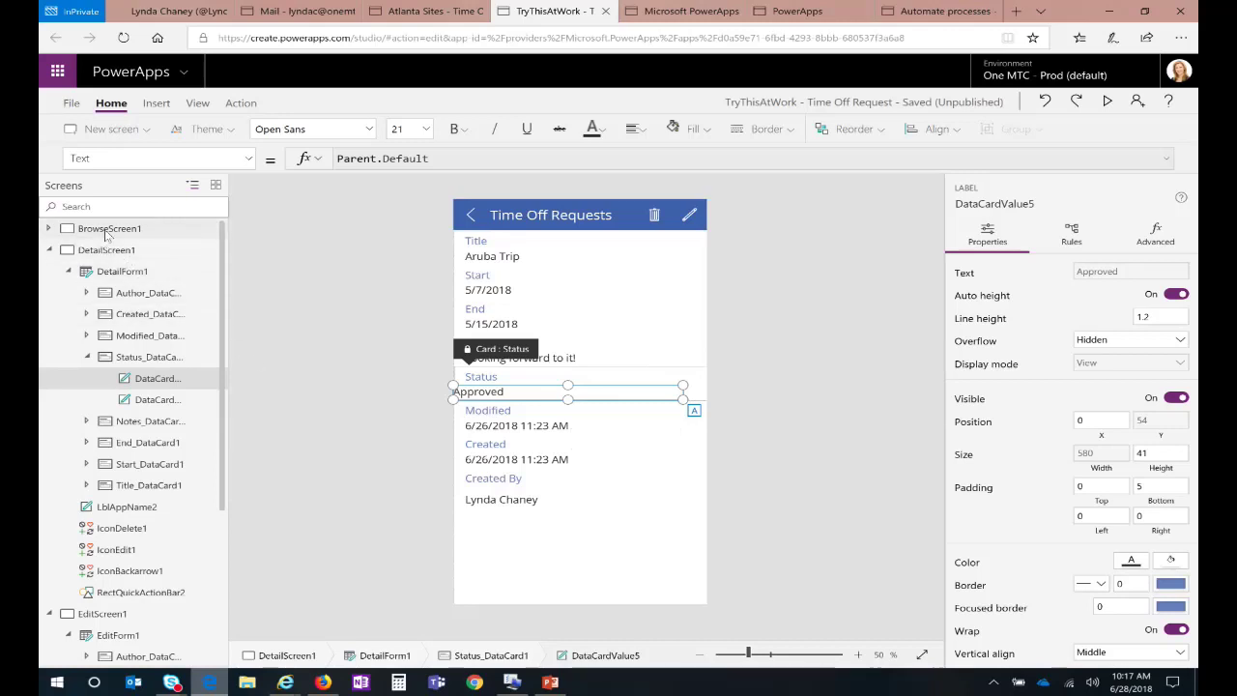
{"action": "left_click", "coordinate": [108, 230]}
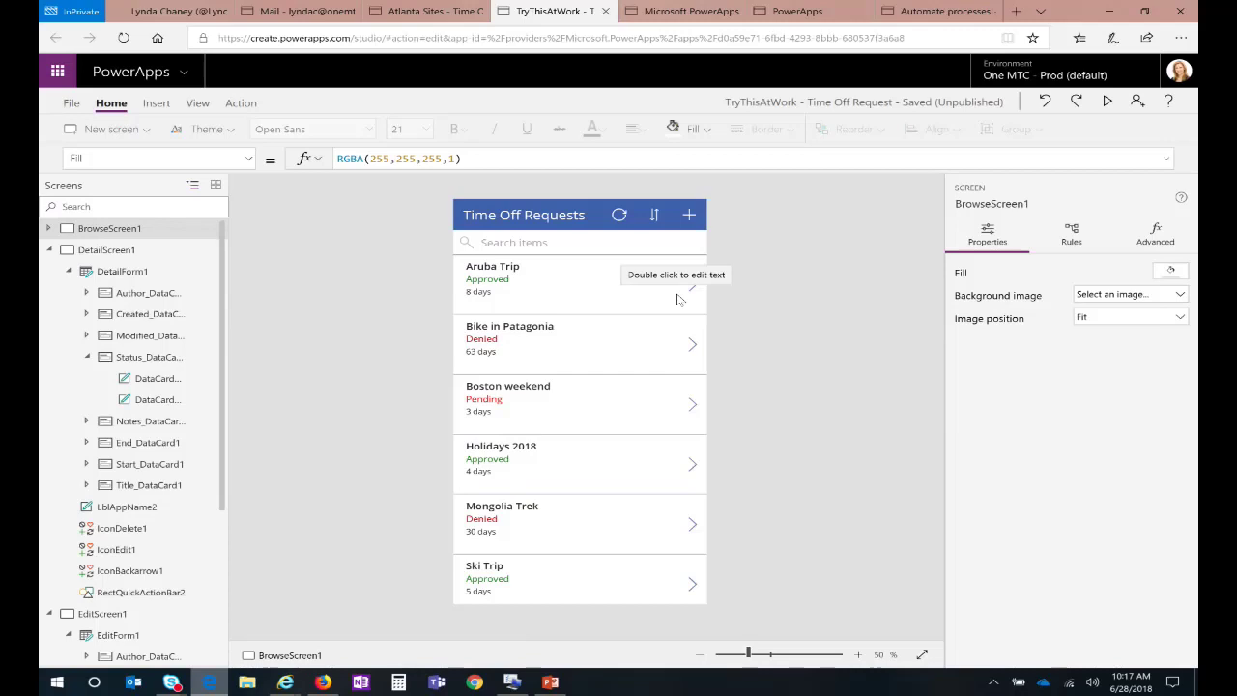
Step: Launch the 'Time off requests - MTC Final' app from the Atlanta apps list
{"action": "left_click", "coordinate": [682, 10]}
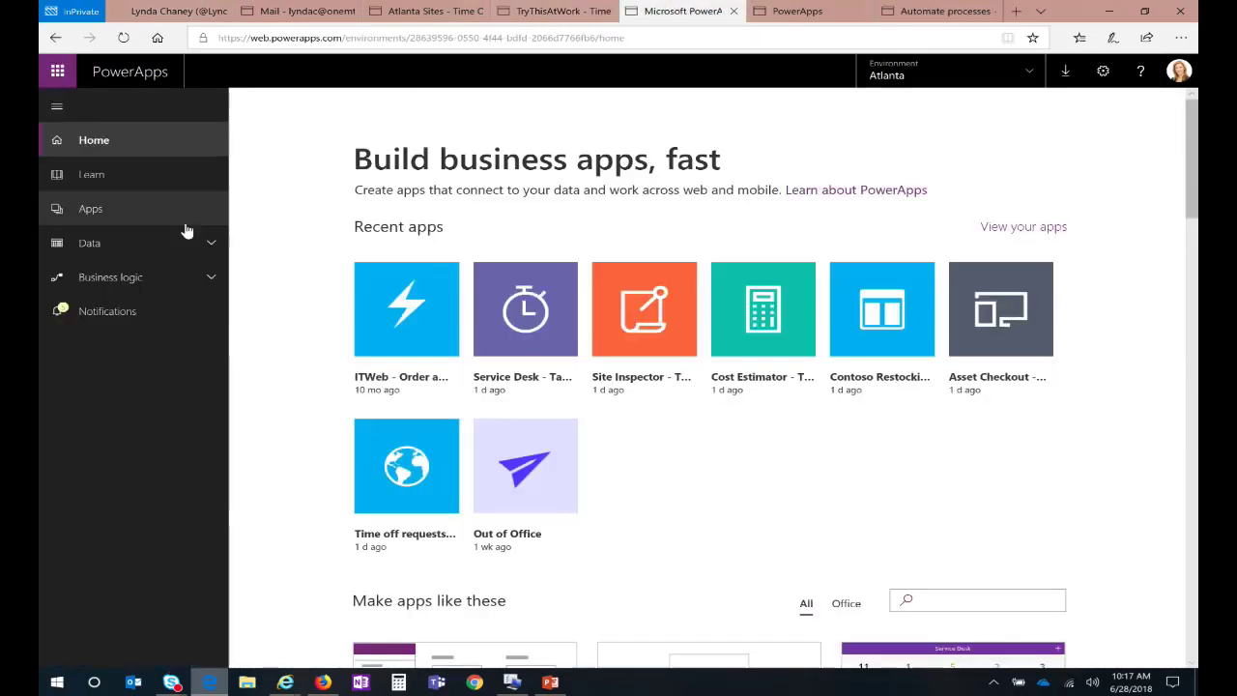
{"action": "left_click", "coordinate": [97, 211]}
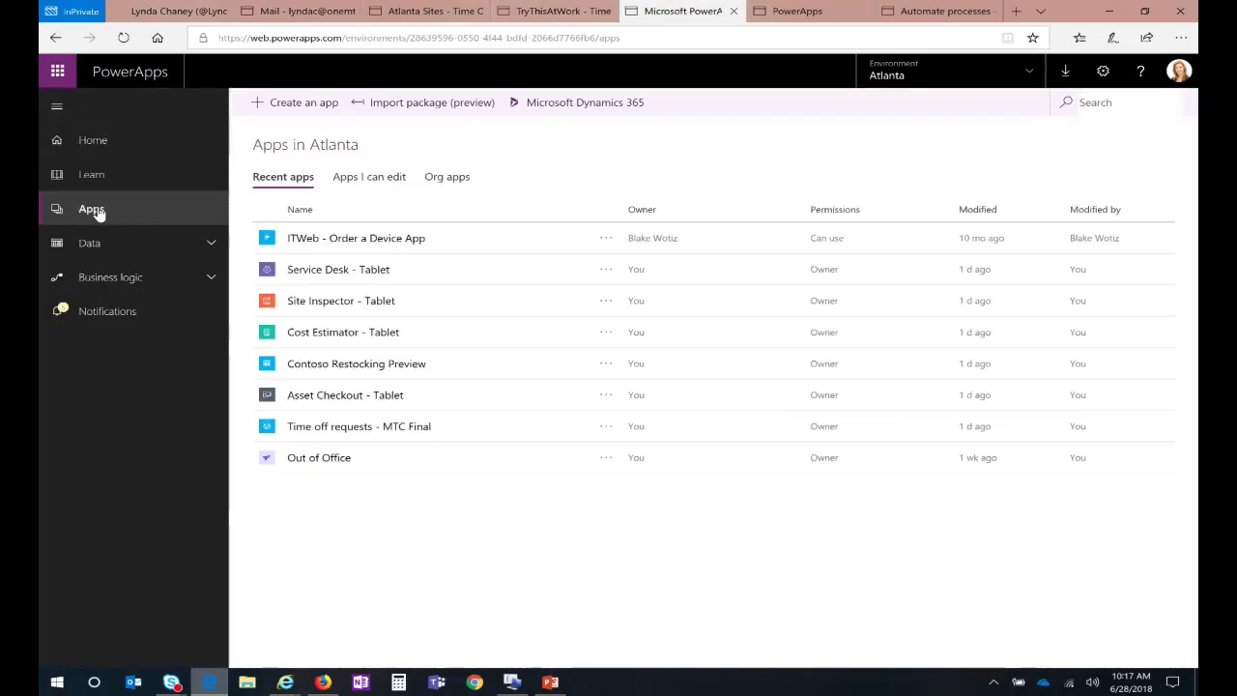
{"action": "left_click", "coordinate": [658, 416]}
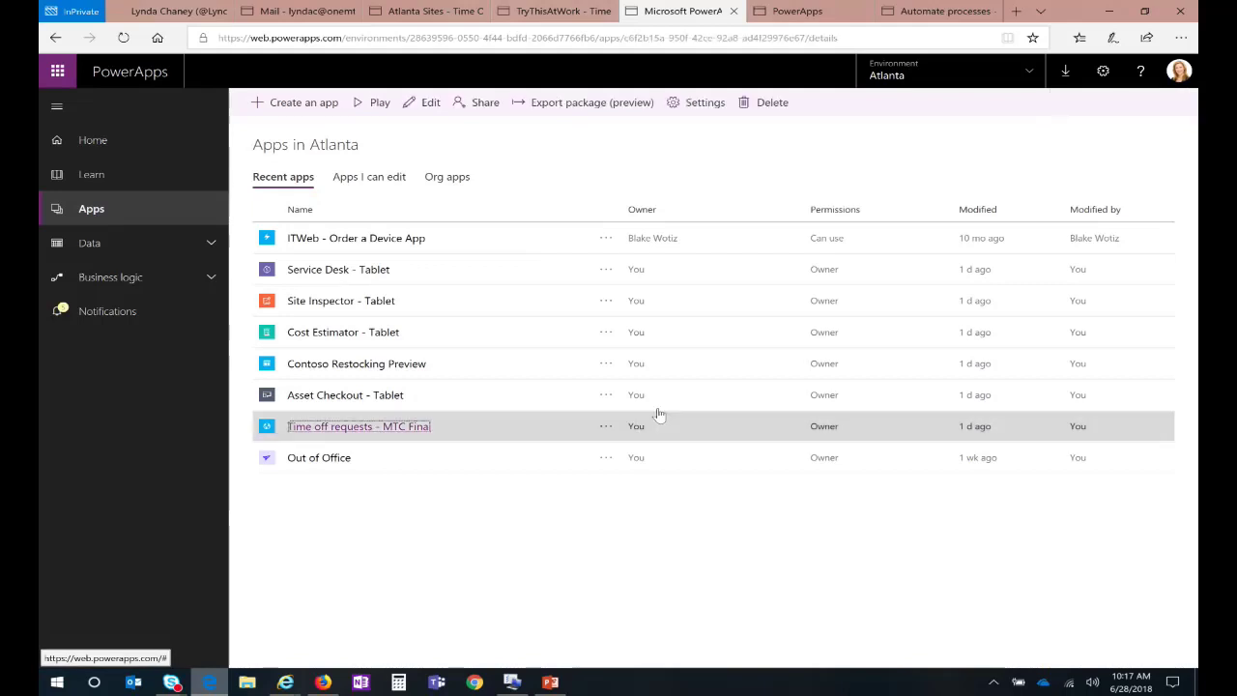
{"action": "left_click", "coordinate": [657, 415]}
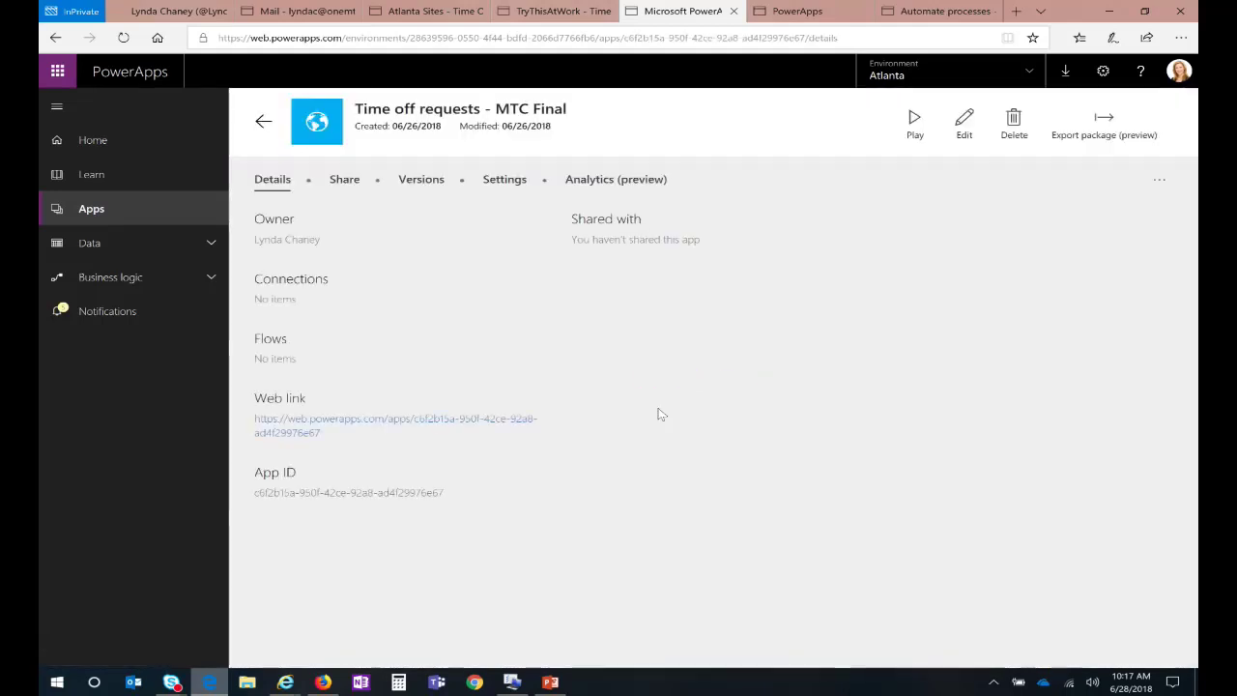
{"action": "left_click", "coordinate": [914, 120]}
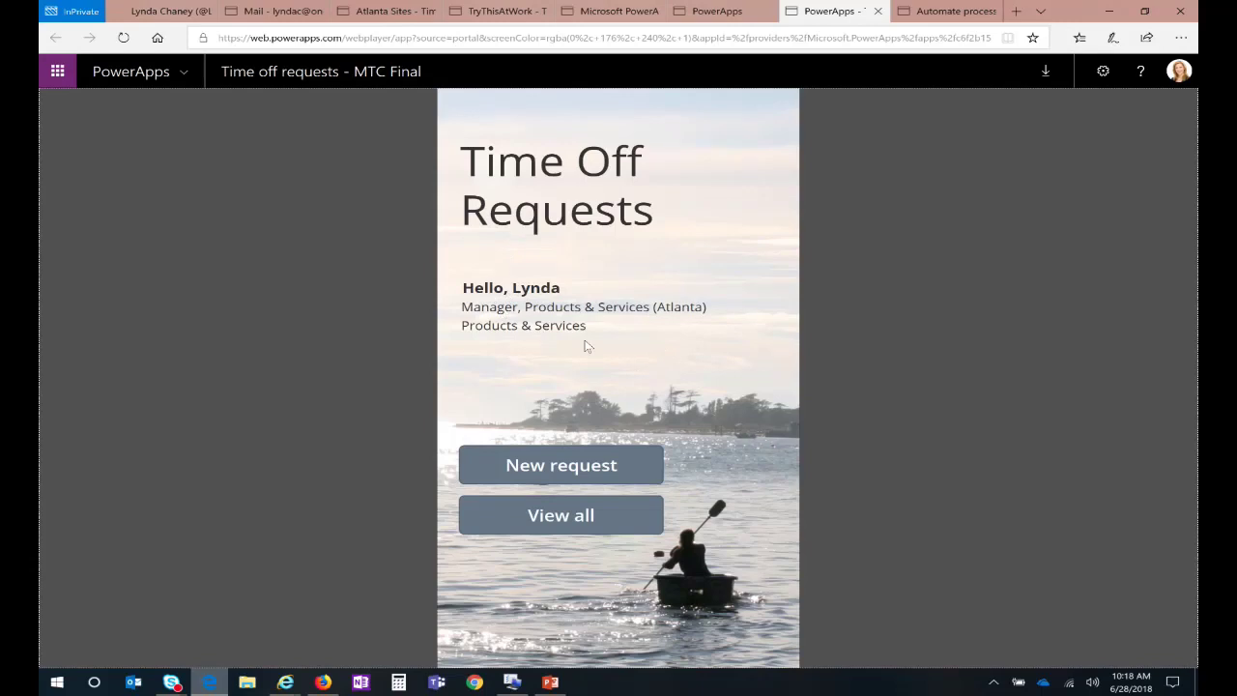
Step: Browse all time off requests and Aruba Trip's details, then go to Microsoft Flow
{"action": "left_click", "coordinate": [575, 515]}
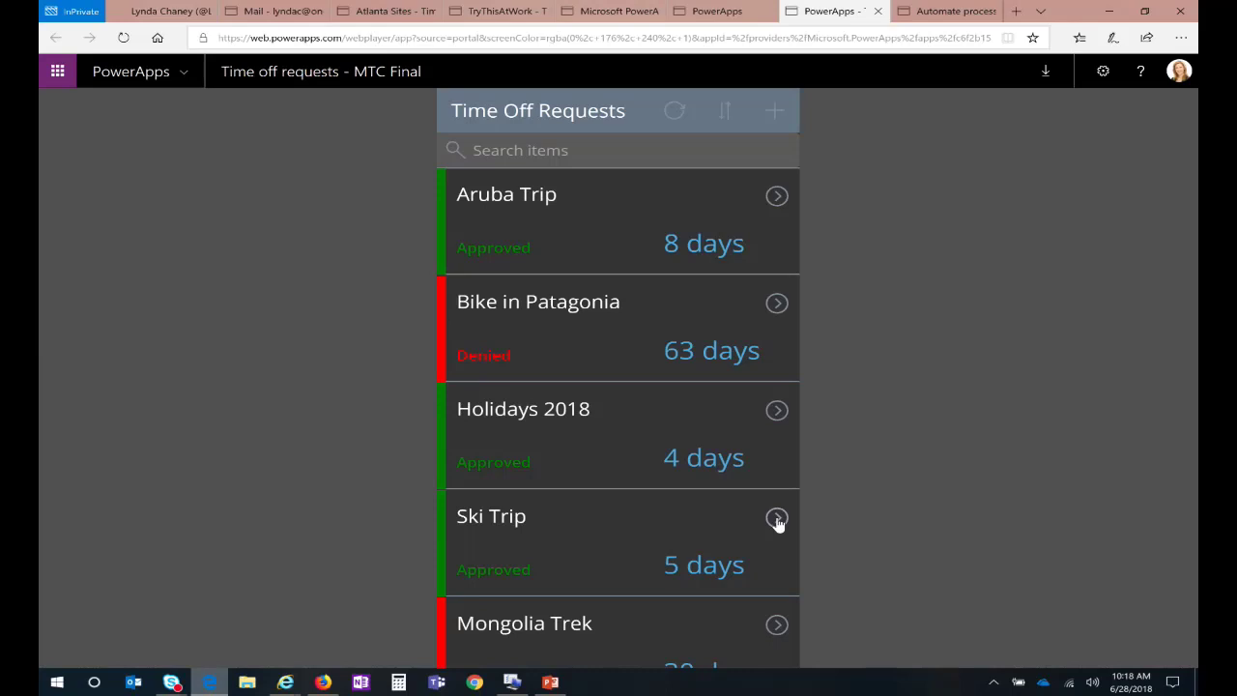
{"action": "left_click", "coordinate": [774, 203]}
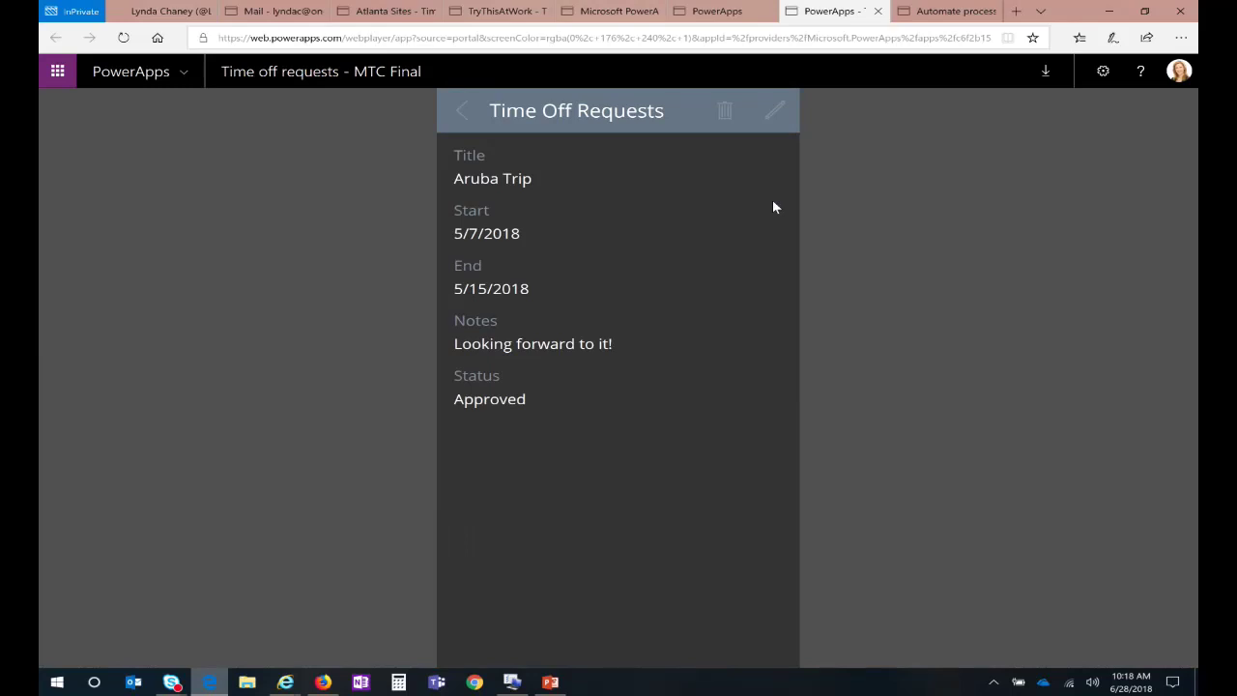
{"action": "left_click", "coordinate": [464, 112]}
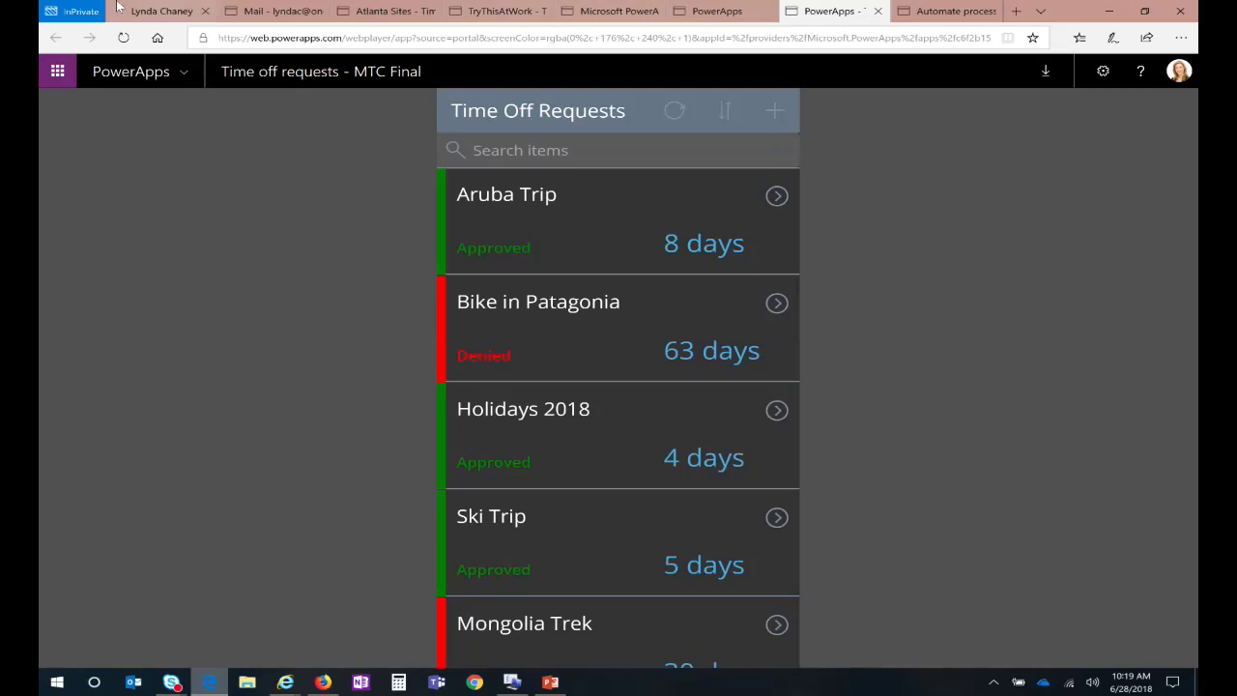
{"action": "left_click", "coordinate": [930, 10]}
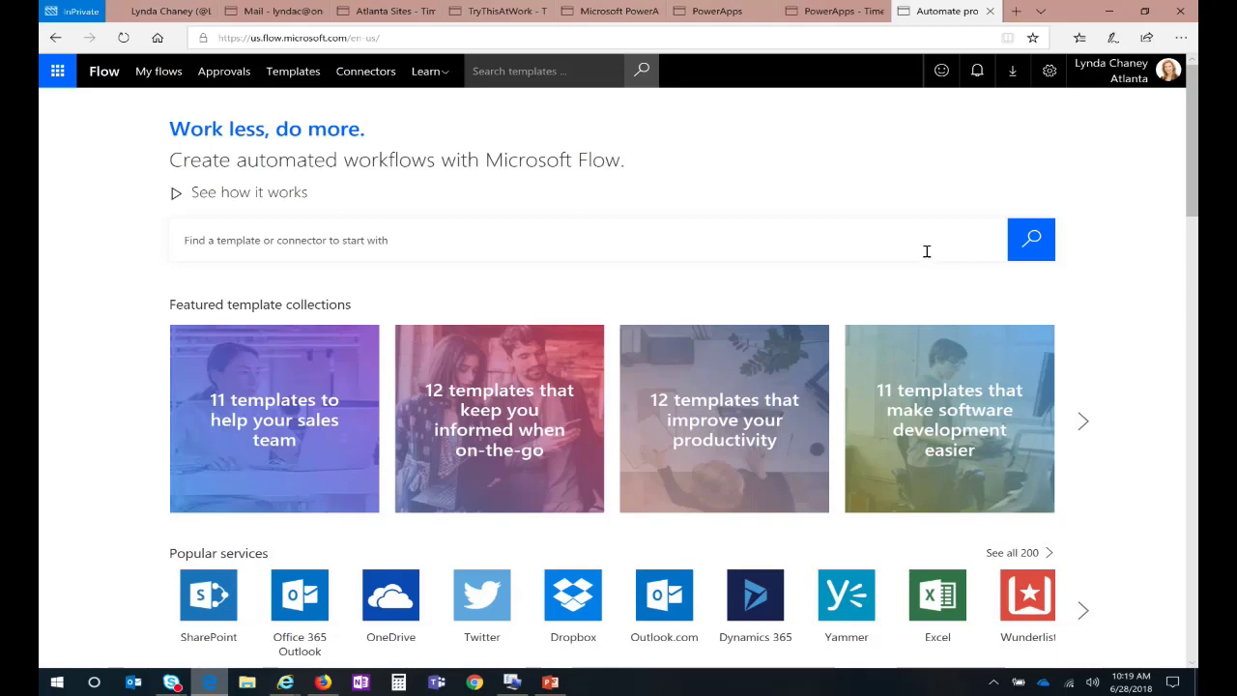
Step: Browse the full catalogue of 200 connectors, then return to the SharePoint list
{"action": "scroll", "coordinate": [808, 176], "scroll_direction": "down", "scroll_amount": 2}
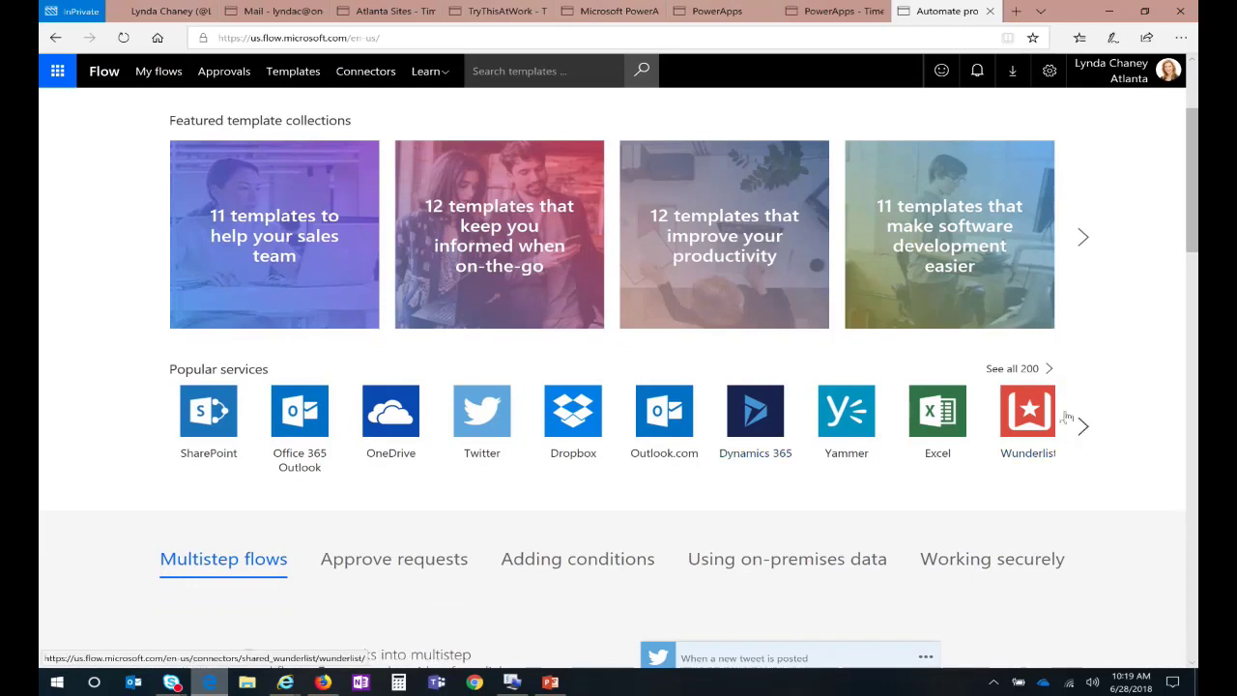
{"action": "left_click", "coordinate": [1019, 368]}
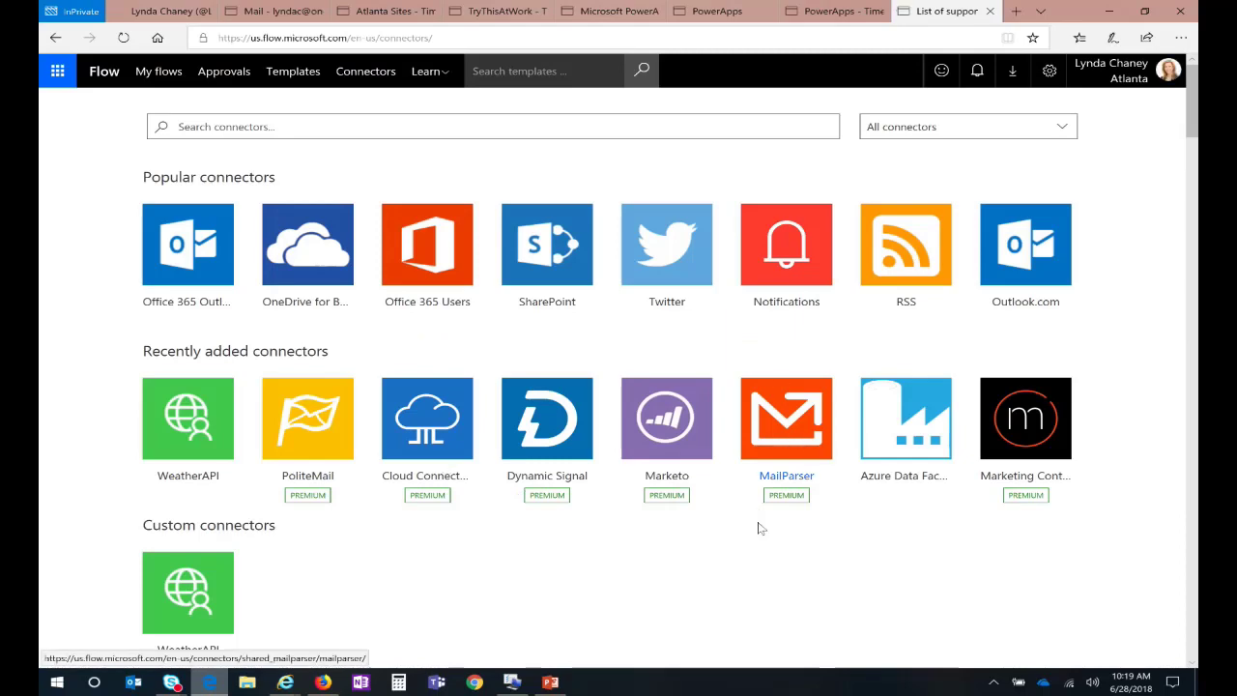
{"action": "scroll", "coordinate": [763, 554], "scroll_direction": "down", "scroll_amount": 3}
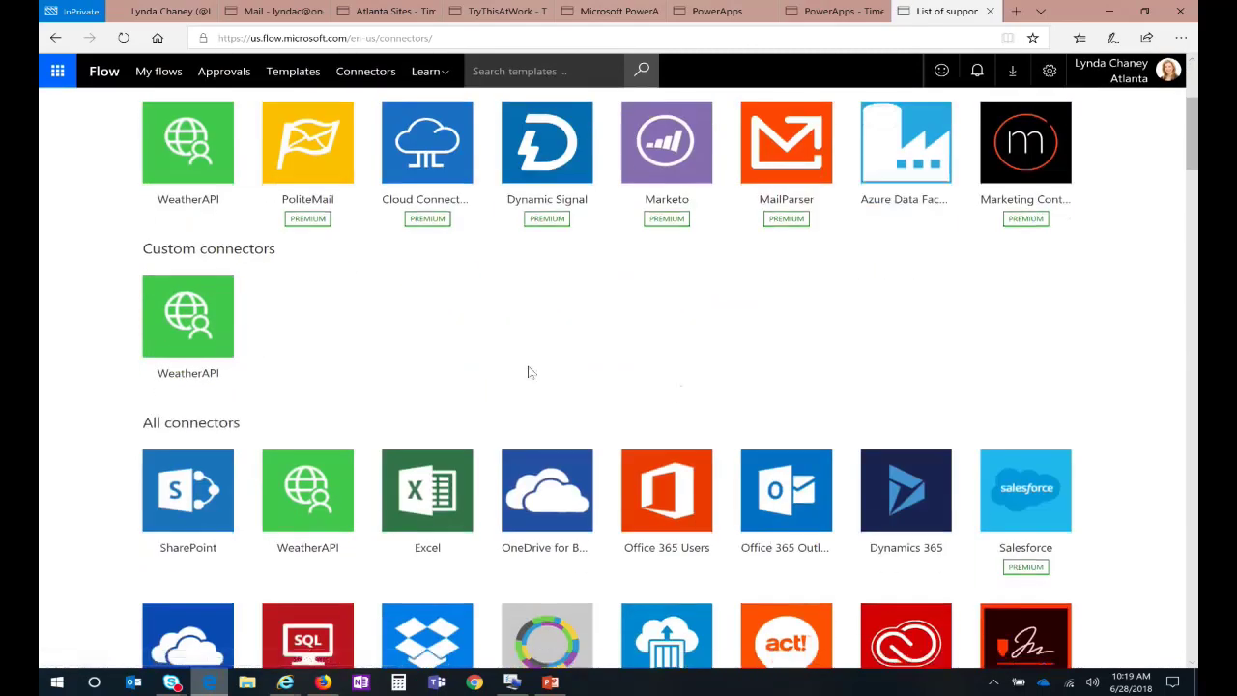
{"action": "scroll", "coordinate": [528, 373], "scroll_direction": "down", "scroll_amount": 6}
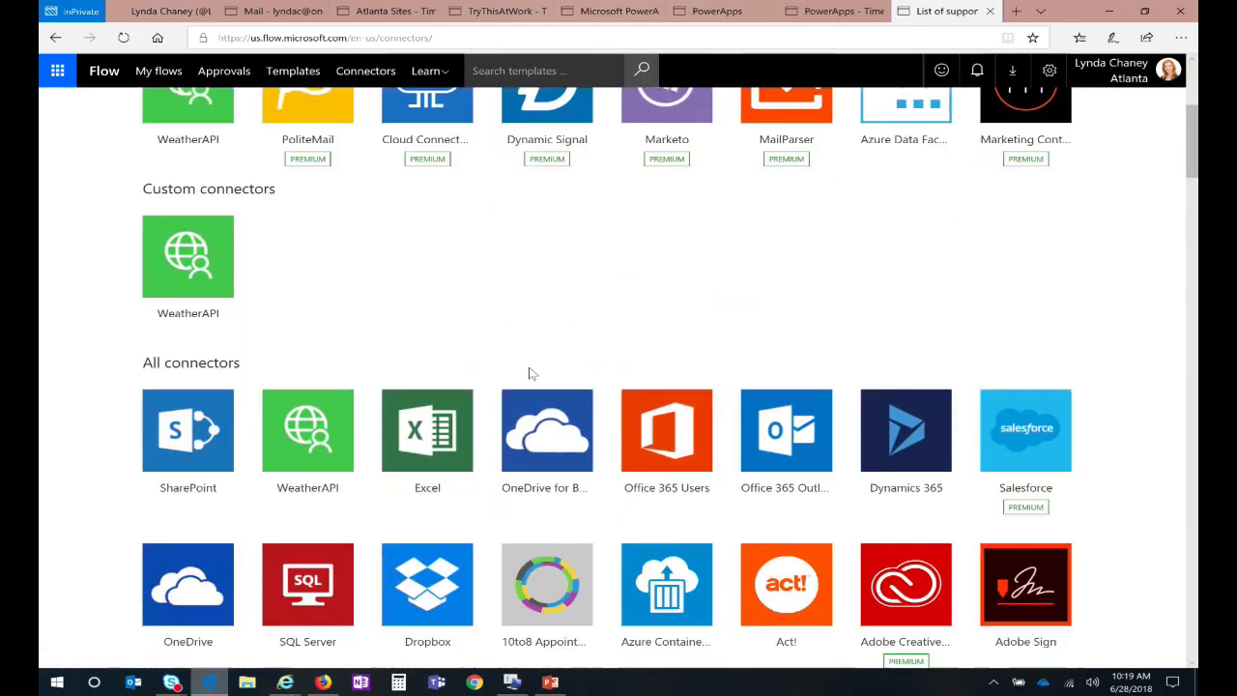
{"action": "scroll", "coordinate": [536, 377], "scroll_direction": "down", "scroll_amount": 3}
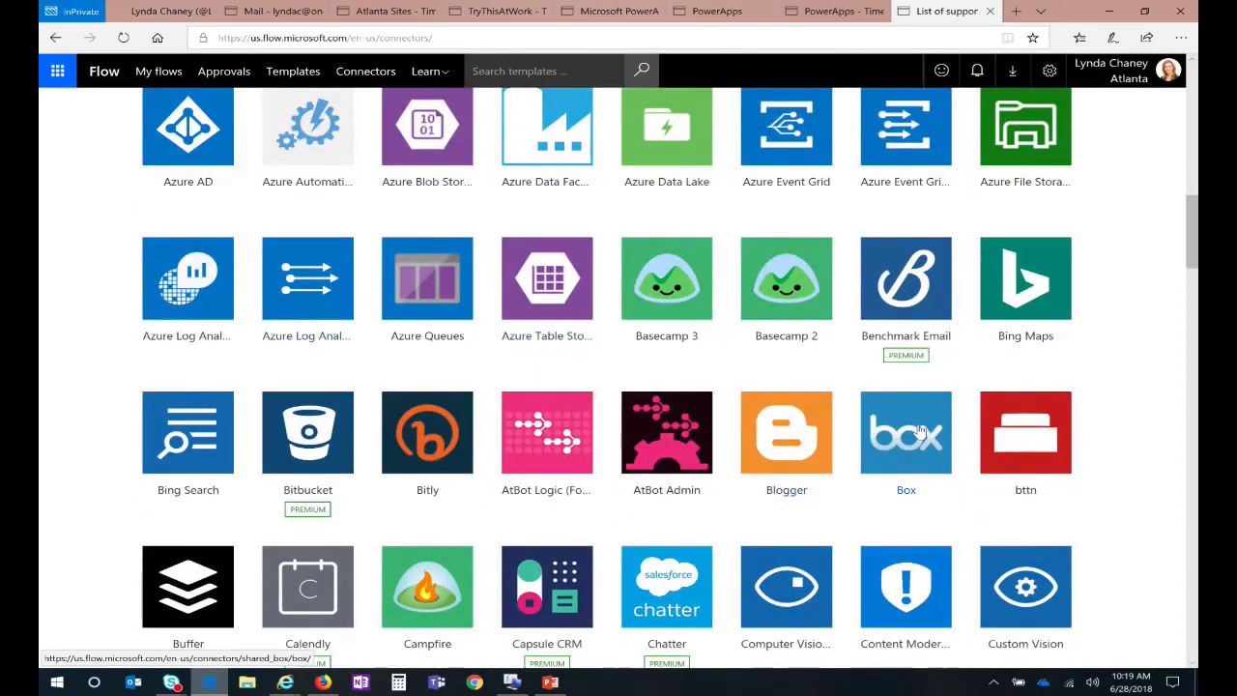
{"action": "scroll", "coordinate": [920, 430], "scroll_direction": "down", "scroll_amount": 3}
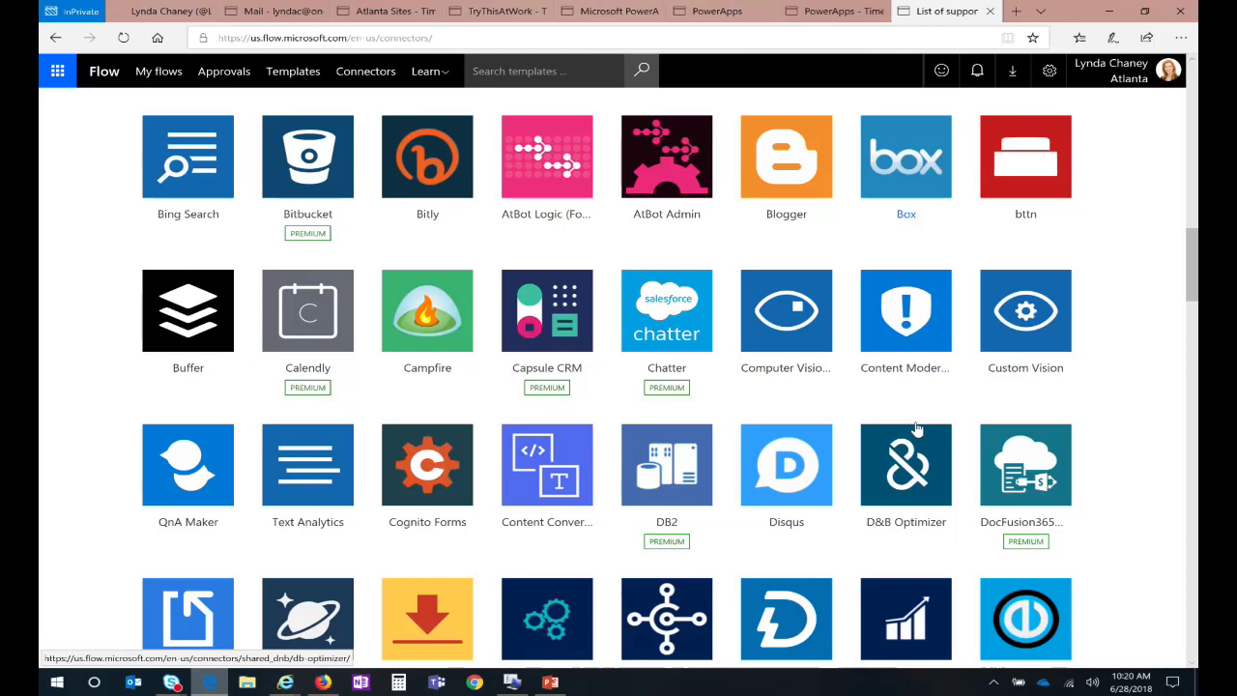
{"action": "left_click", "coordinate": [390, 8]}
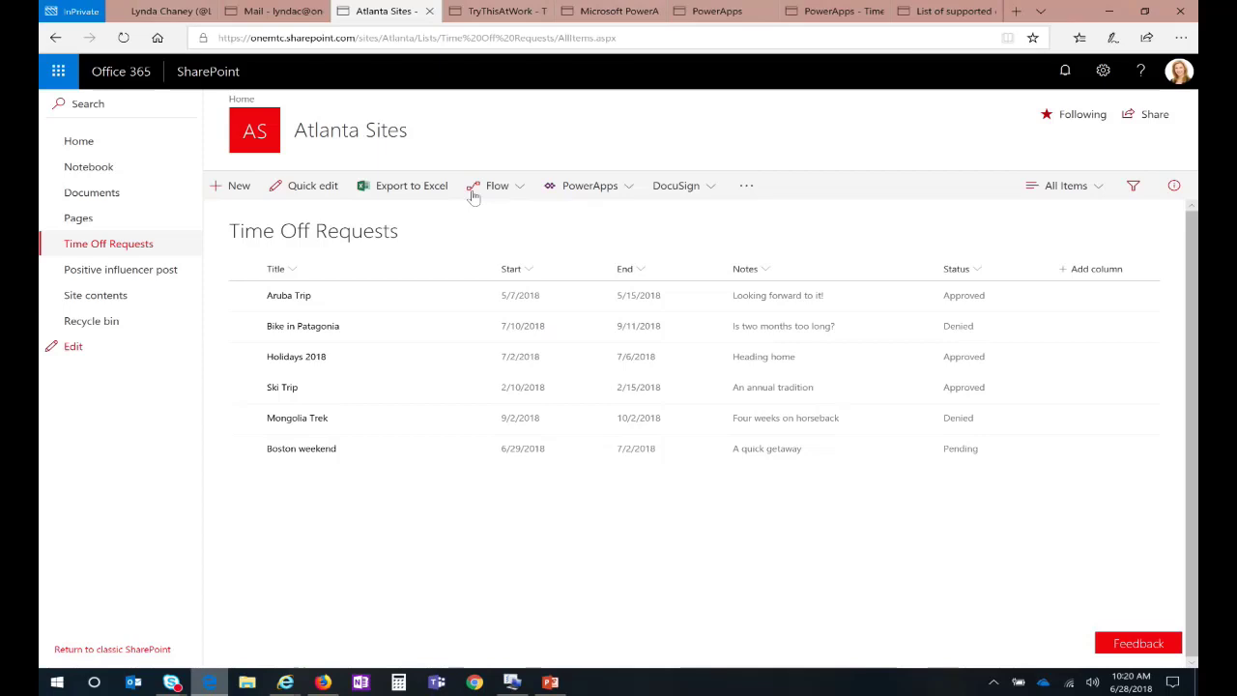
Step: From the Time Off Requests list's Flow menu, choose Create a flow
{"action": "left_click", "coordinate": [520, 191]}
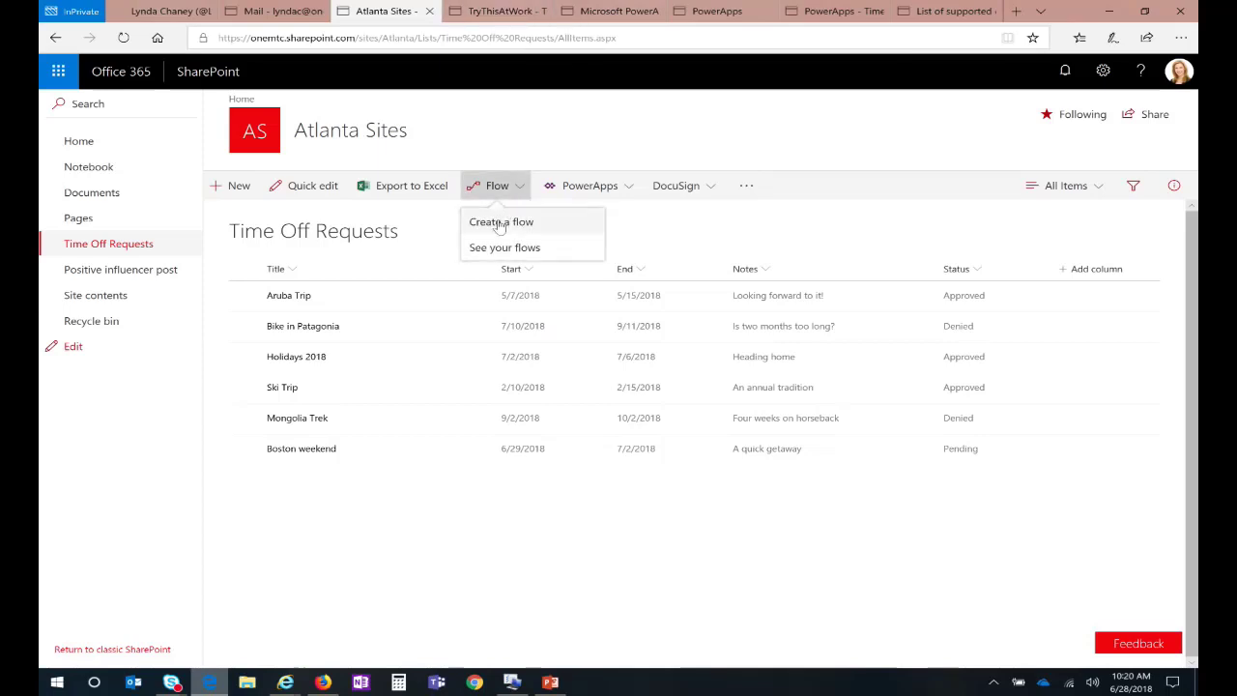
{"action": "left_click", "coordinate": [499, 224]}
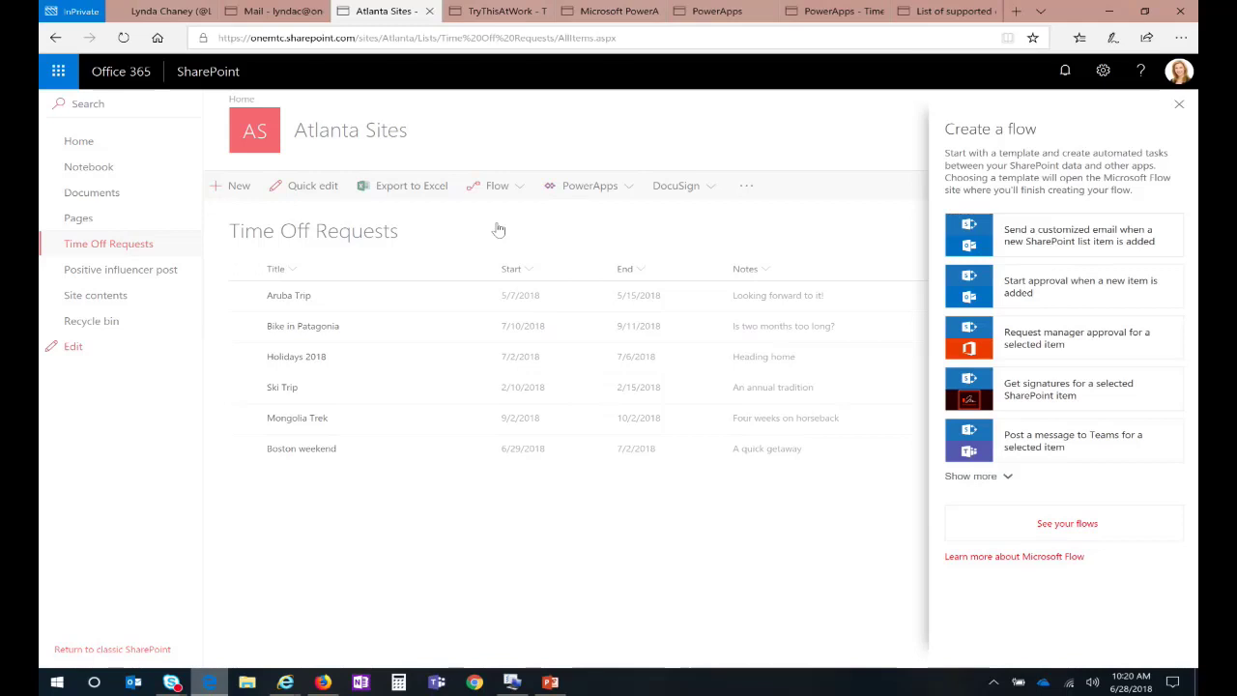
Step: Pick the 'Start approval when a new item is added' template in the Atlanta environment and continue
{"action": "left_click", "coordinate": [1077, 287]}
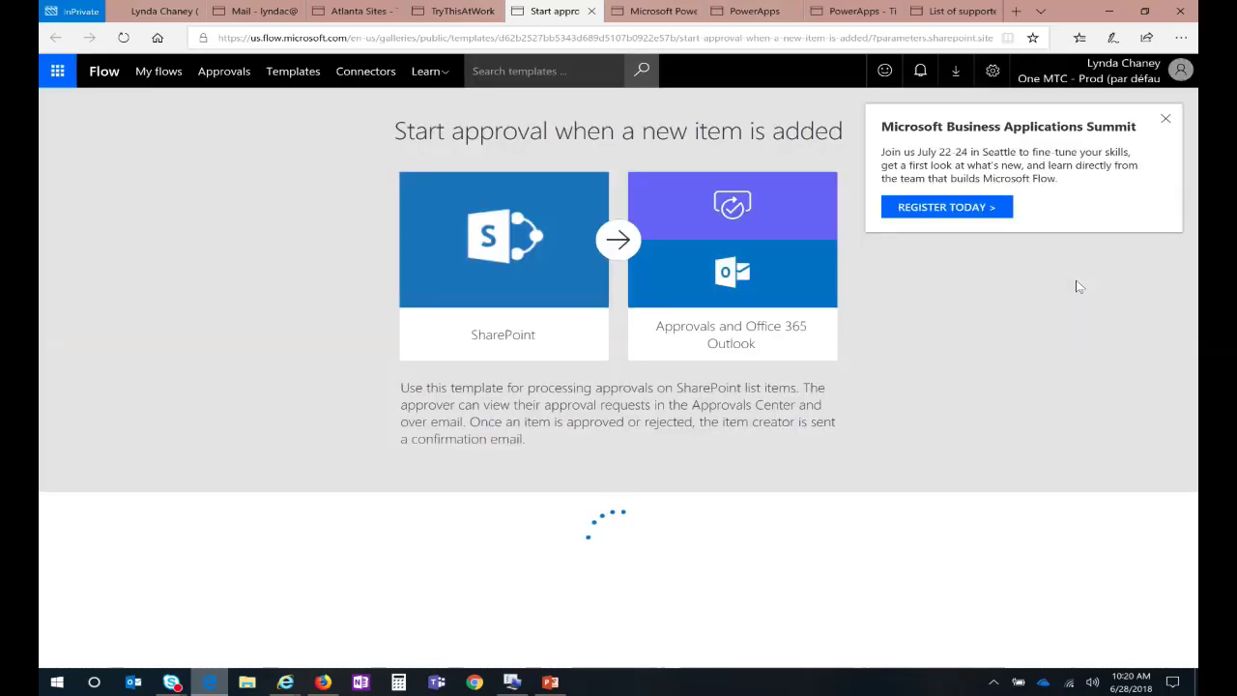
{"action": "left_click", "coordinate": [1165, 122]}
{"action": "left_click", "coordinate": [1031, 80]}
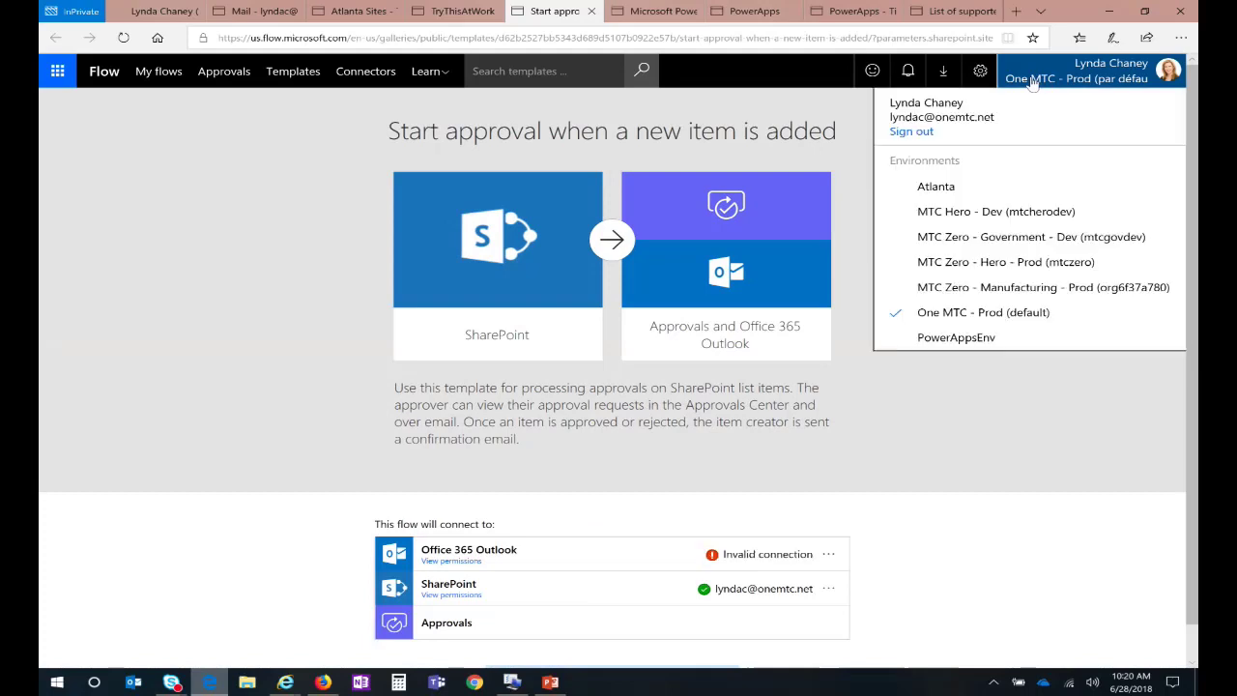
{"action": "left_click", "coordinate": [942, 188]}
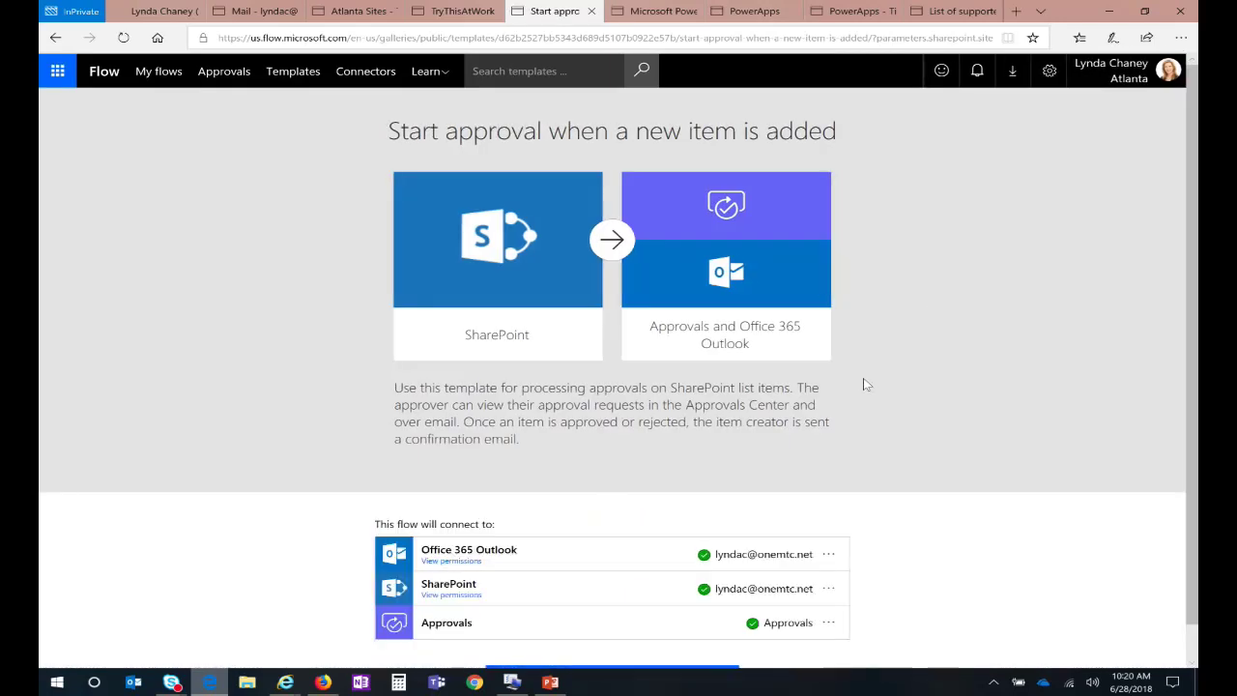
{"action": "scroll", "coordinate": [869, 385], "scroll_direction": "down", "scroll_amount": 1}
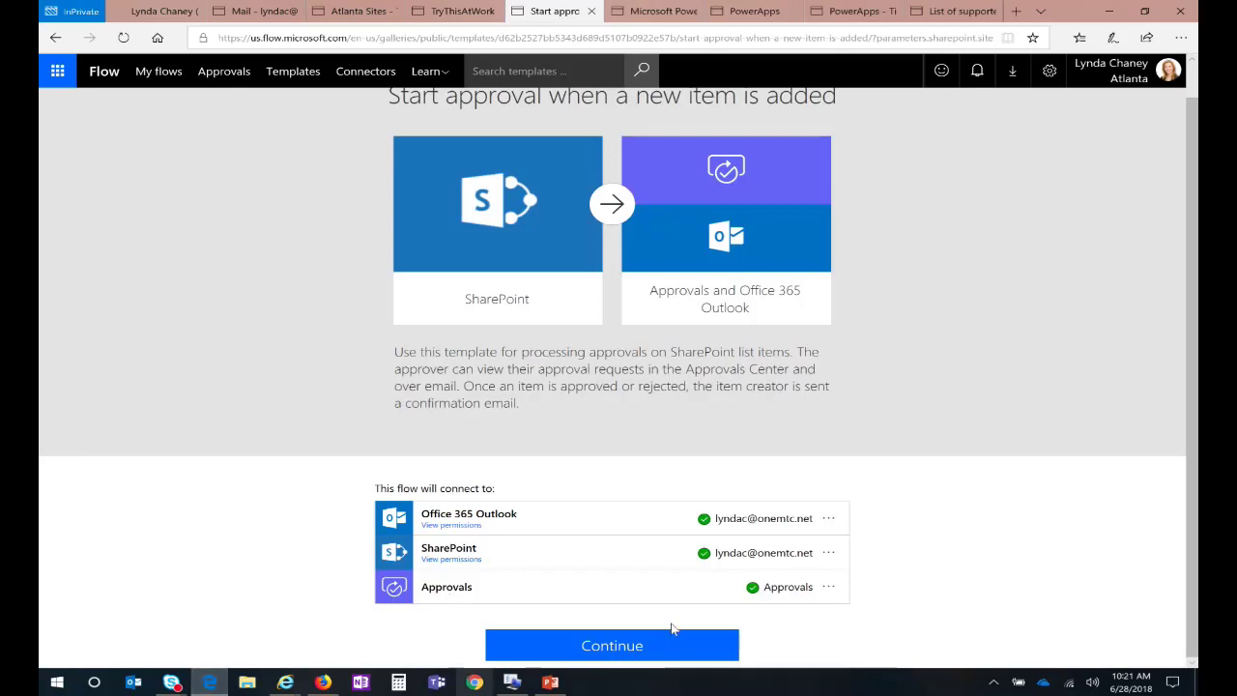
{"action": "left_click", "coordinate": [669, 649]}
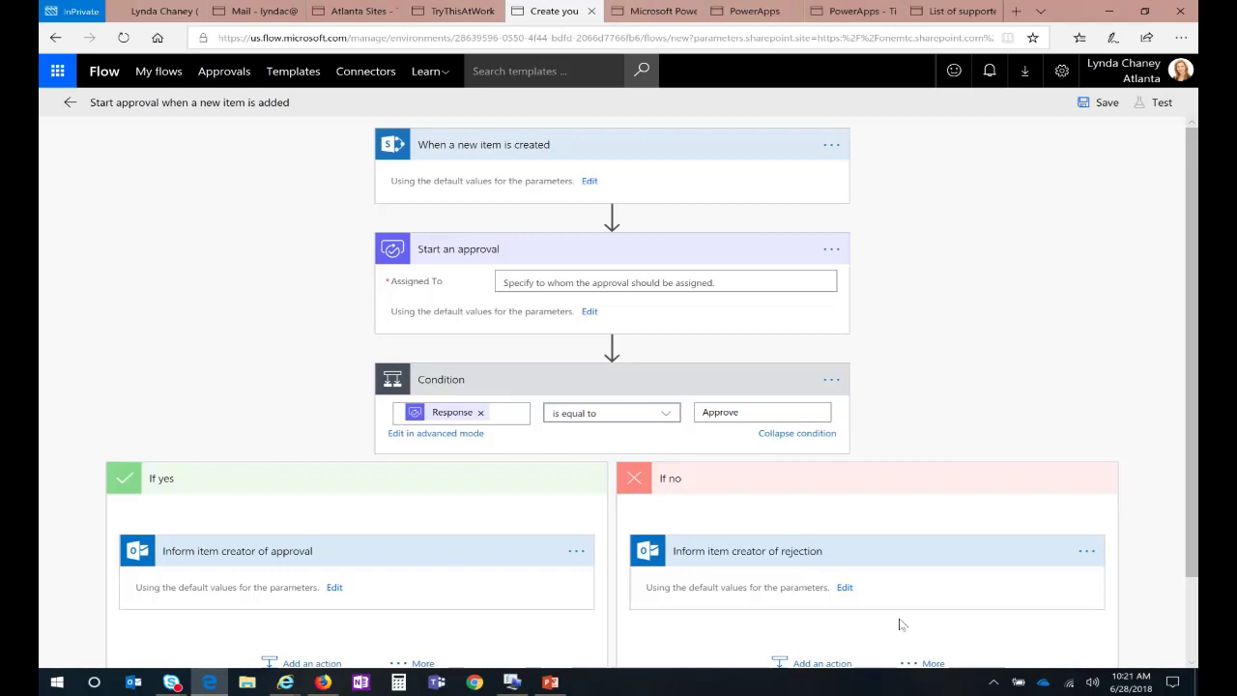
Step: Expand the 'When a new item is created' trigger to show Atlanta Sites and Time Off Requests
{"action": "left_click", "coordinate": [654, 151]}
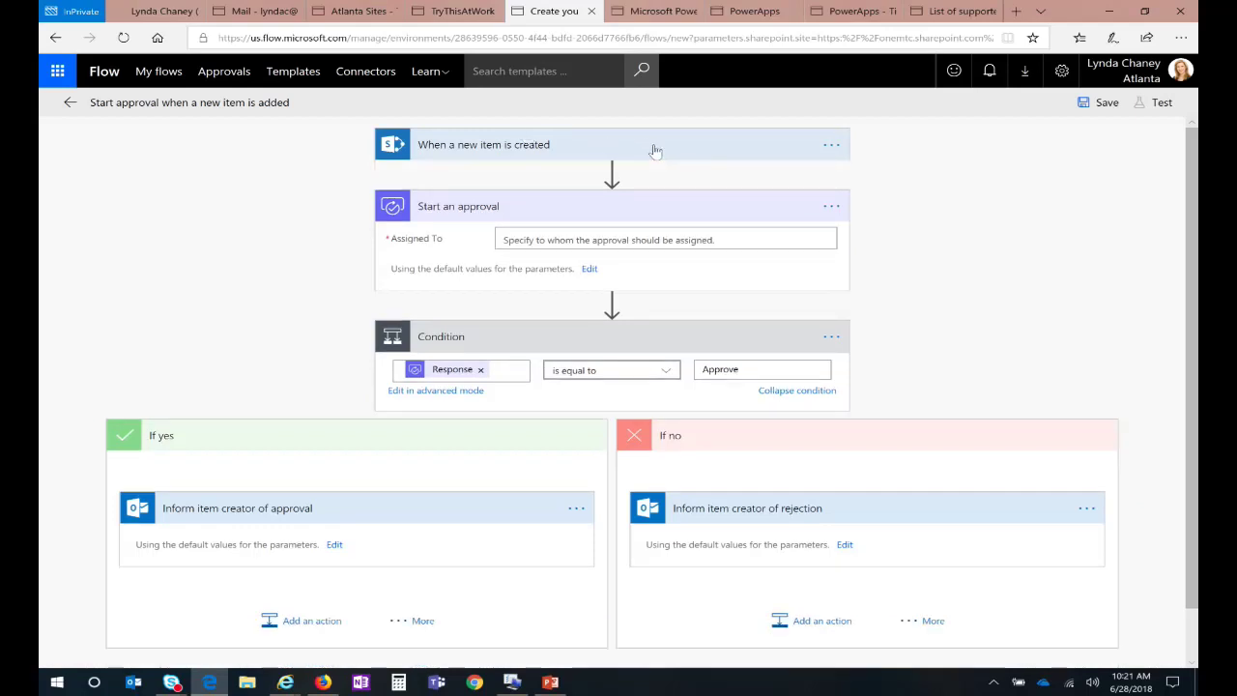
{"action": "left_click", "coordinate": [654, 151]}
{"action": "left_click", "coordinate": [589, 184]}
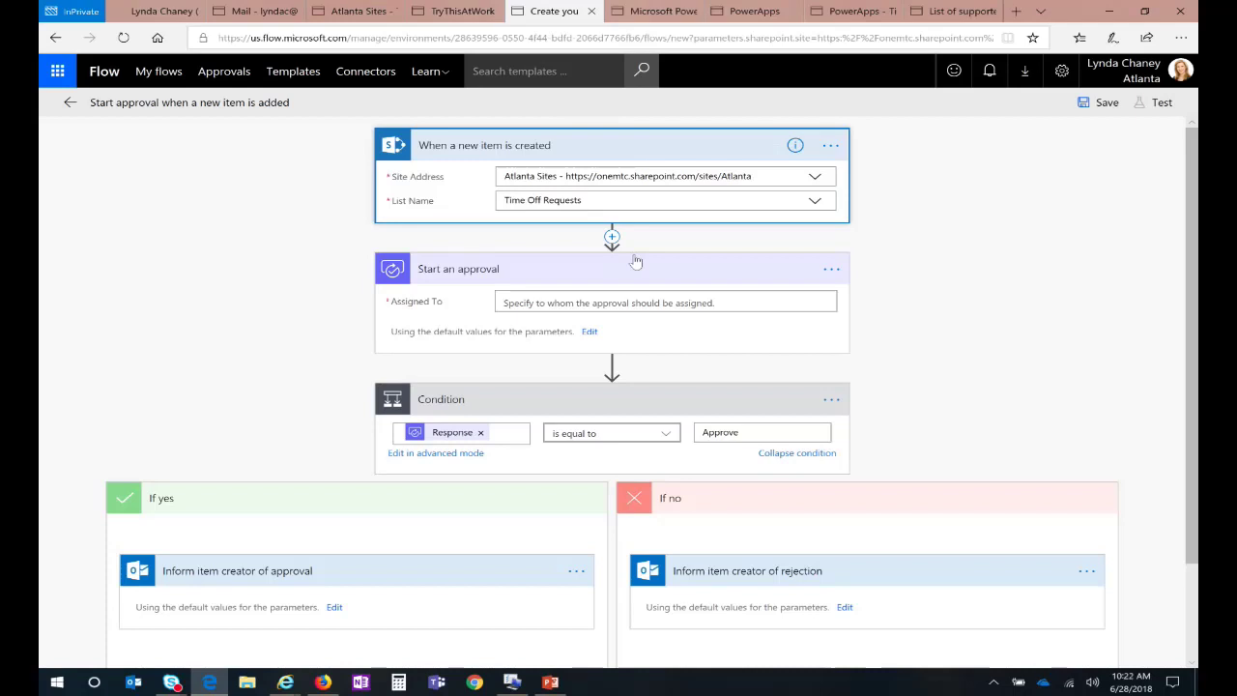
Step: Enter the approver's e-mail address in the approval step's Assigned To field
{"action": "left_click", "coordinate": [586, 303]}
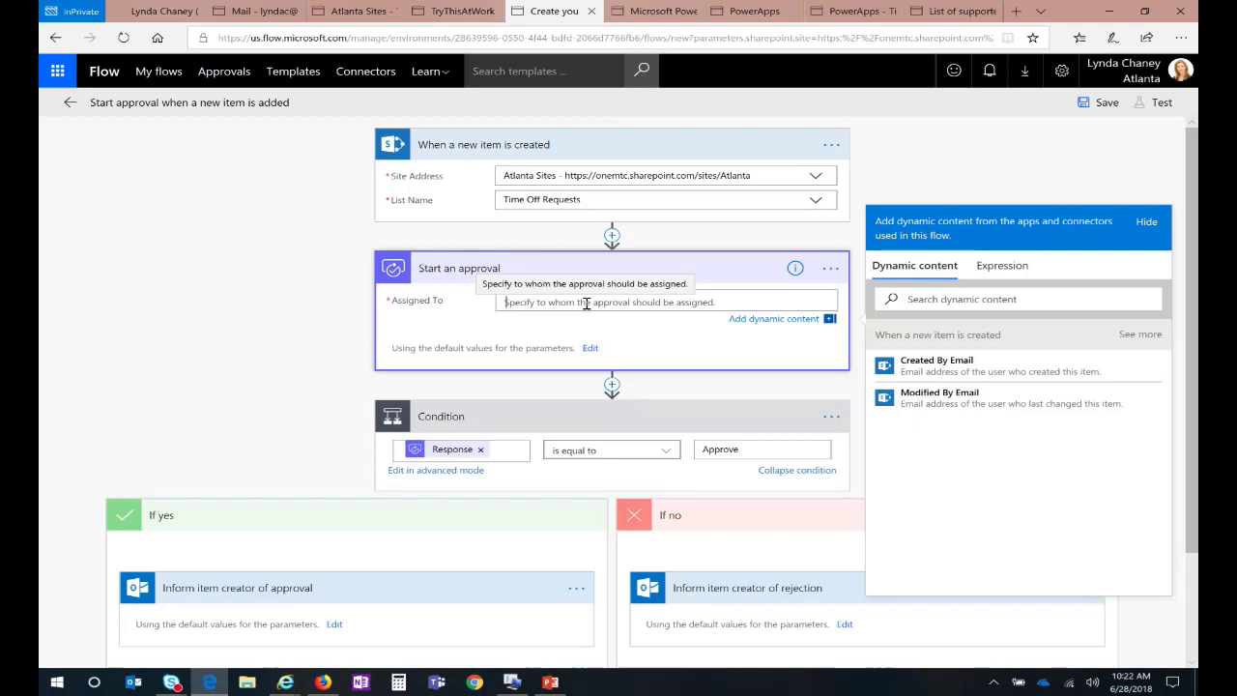
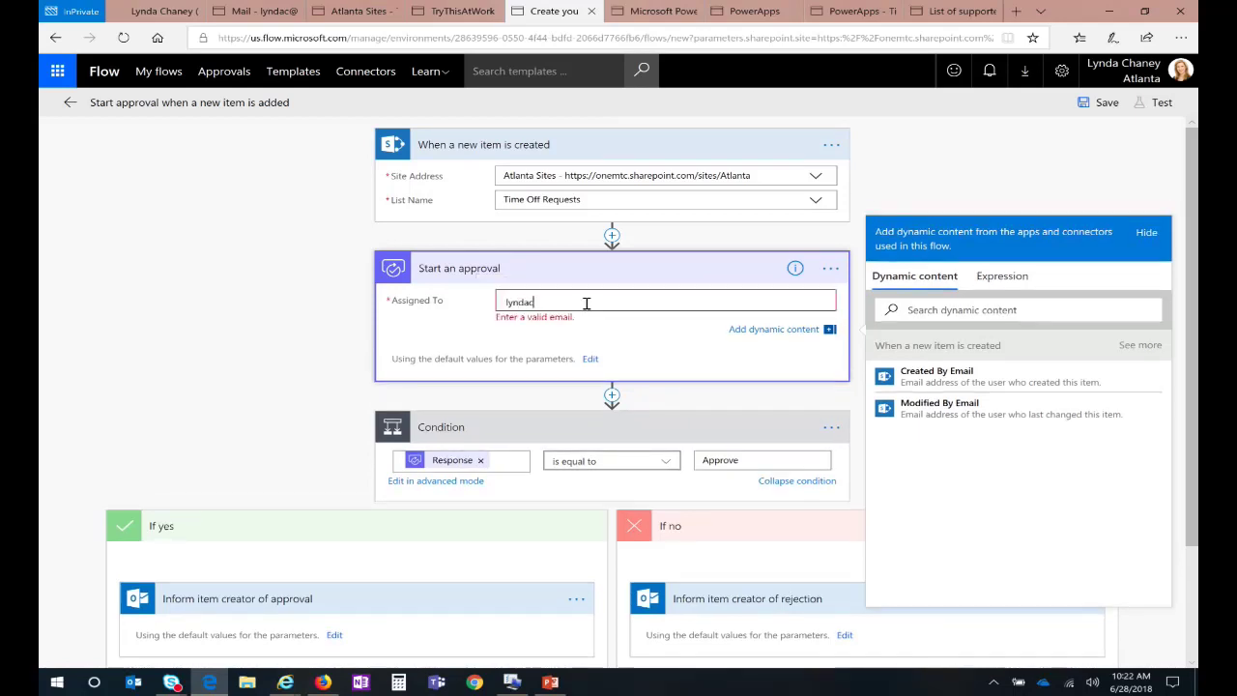
{"action": "key", "text": "BackSpace"}
{"action": "key", "text": "BackSpace"}
{"action": "key", "text": "BackSpace"}
{"action": "key", "text": "BackSpace"}
{"action": "key", "text": "BackSpace"}
{"action": "key", "text": "BackSpace"}
{"action": "key", "text": "BackSpace"}
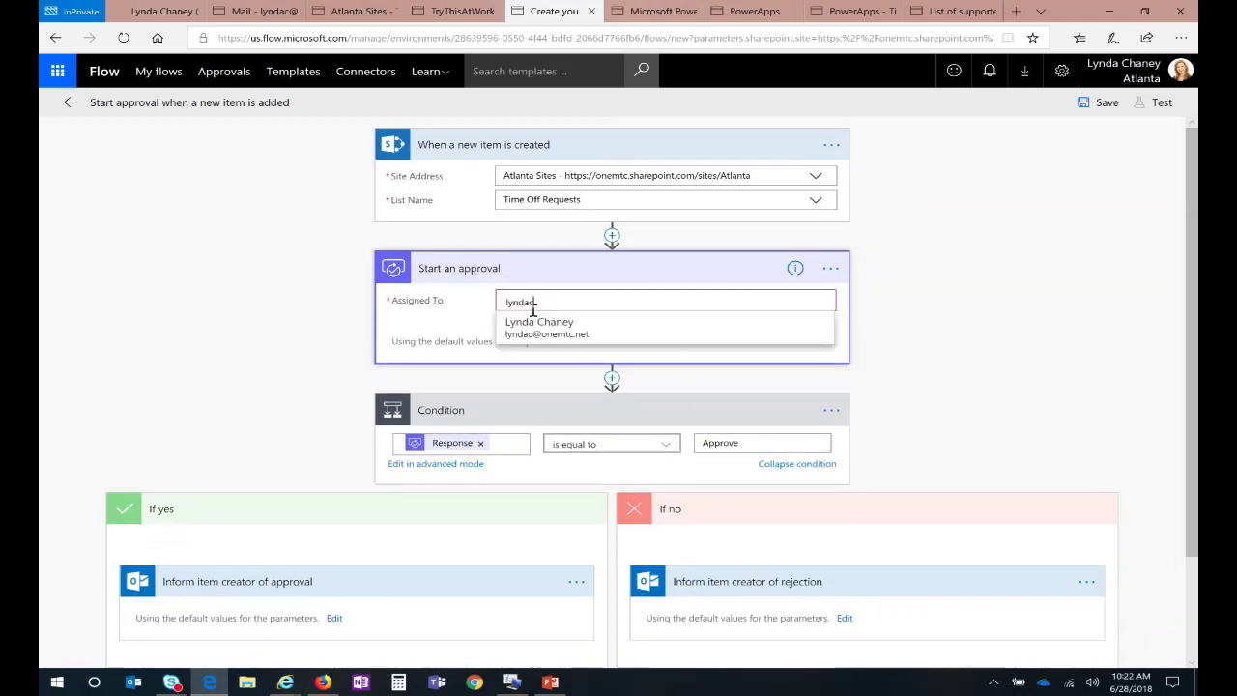
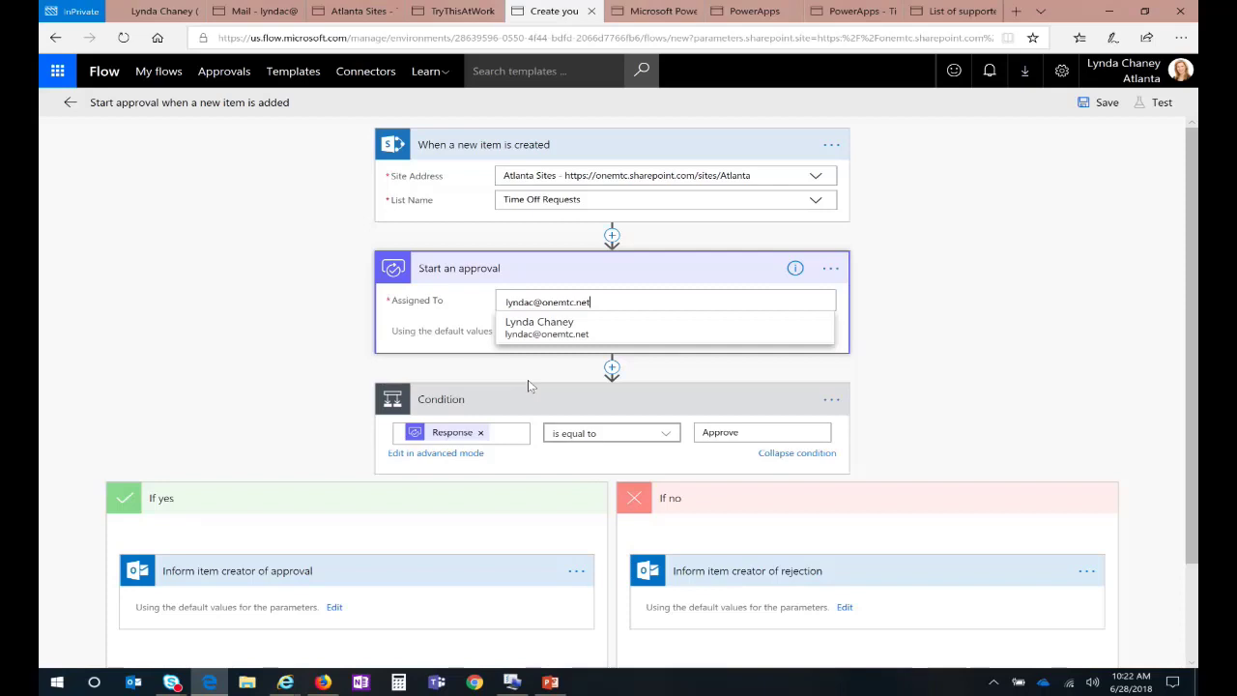
{"action": "left_click", "coordinate": [493, 370]}
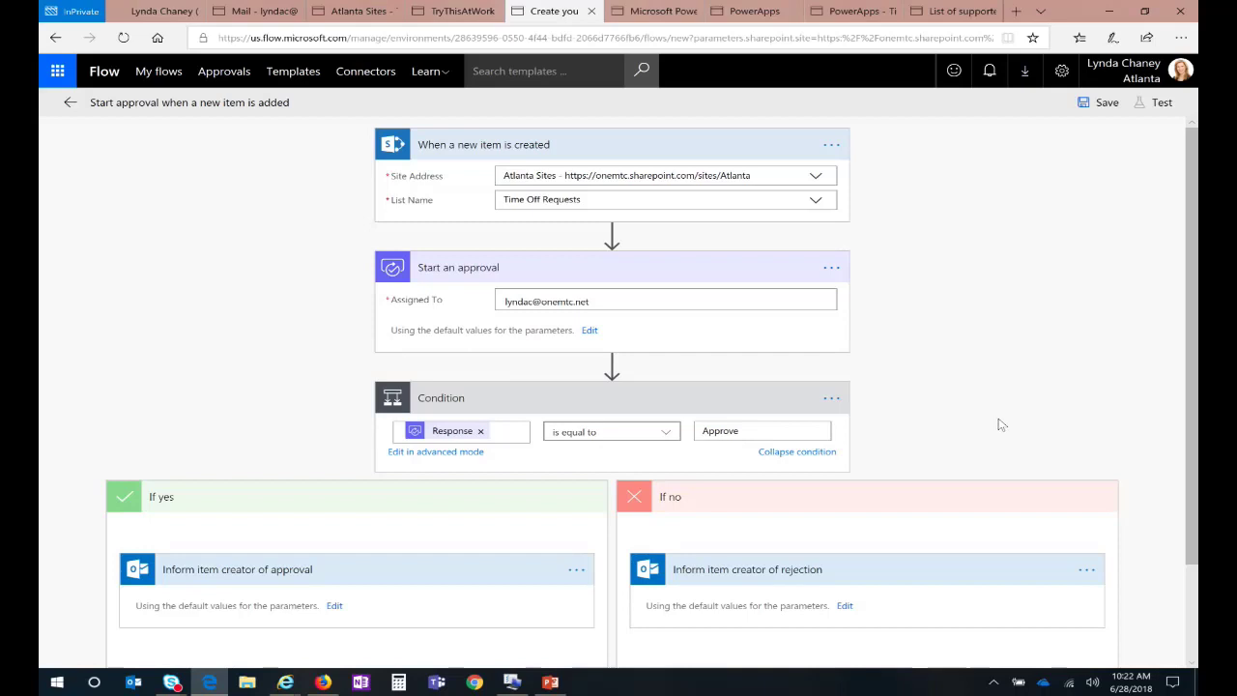
{"action": "scroll", "coordinate": [528, 392], "scroll_direction": "down", "scroll_amount": 2}
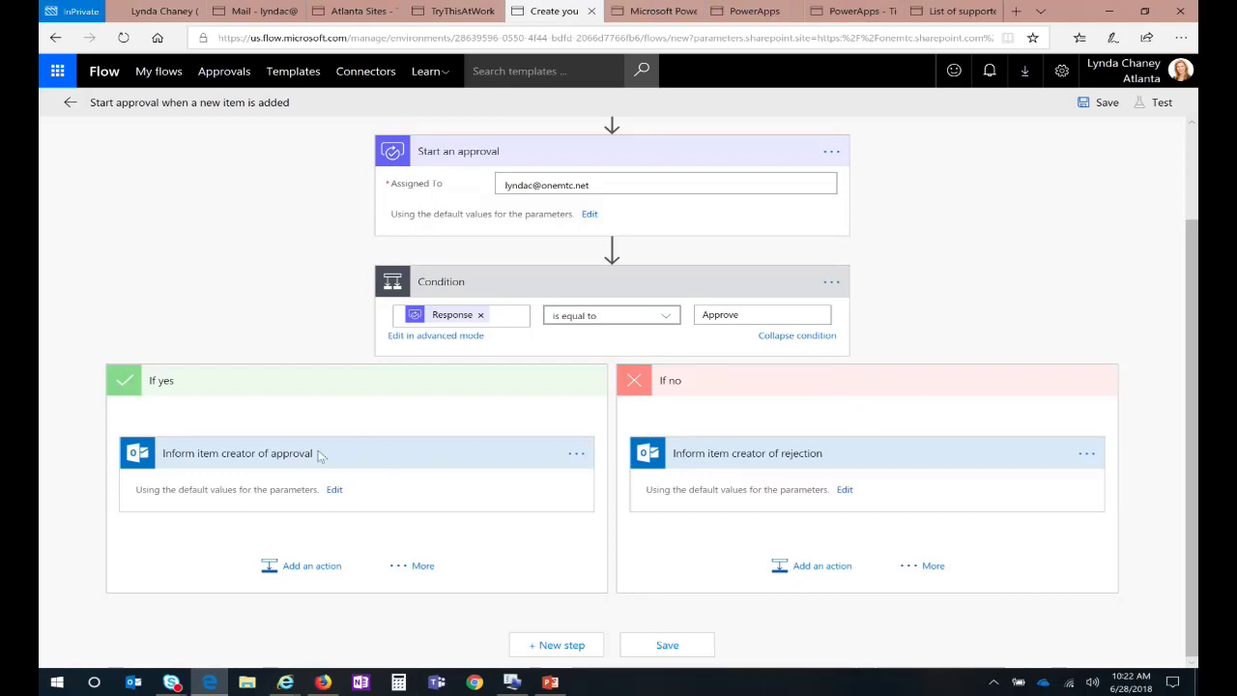
Step: Review 'Inform item creator of approval', then add a new action below it in If yes
{"action": "left_click", "coordinate": [328, 488]}
{"action": "left_click", "coordinate": [436, 479]}
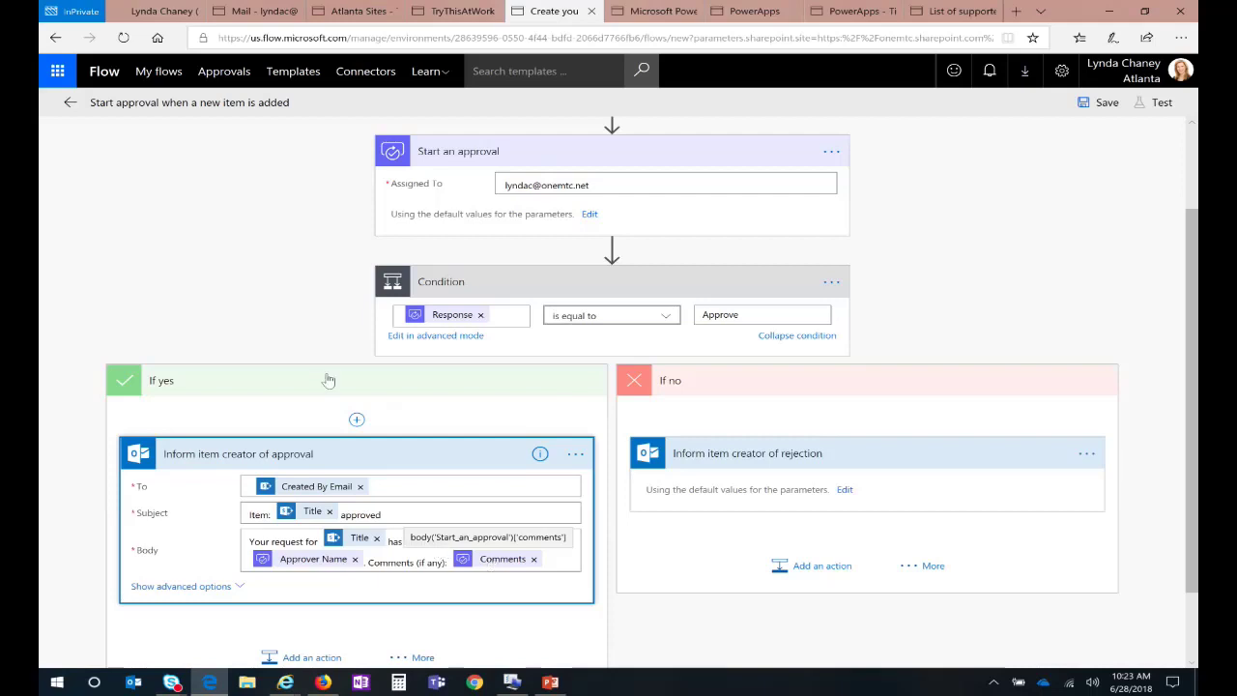
{"action": "scroll", "coordinate": [267, 333], "scroll_direction": "down", "scroll_amount": 1}
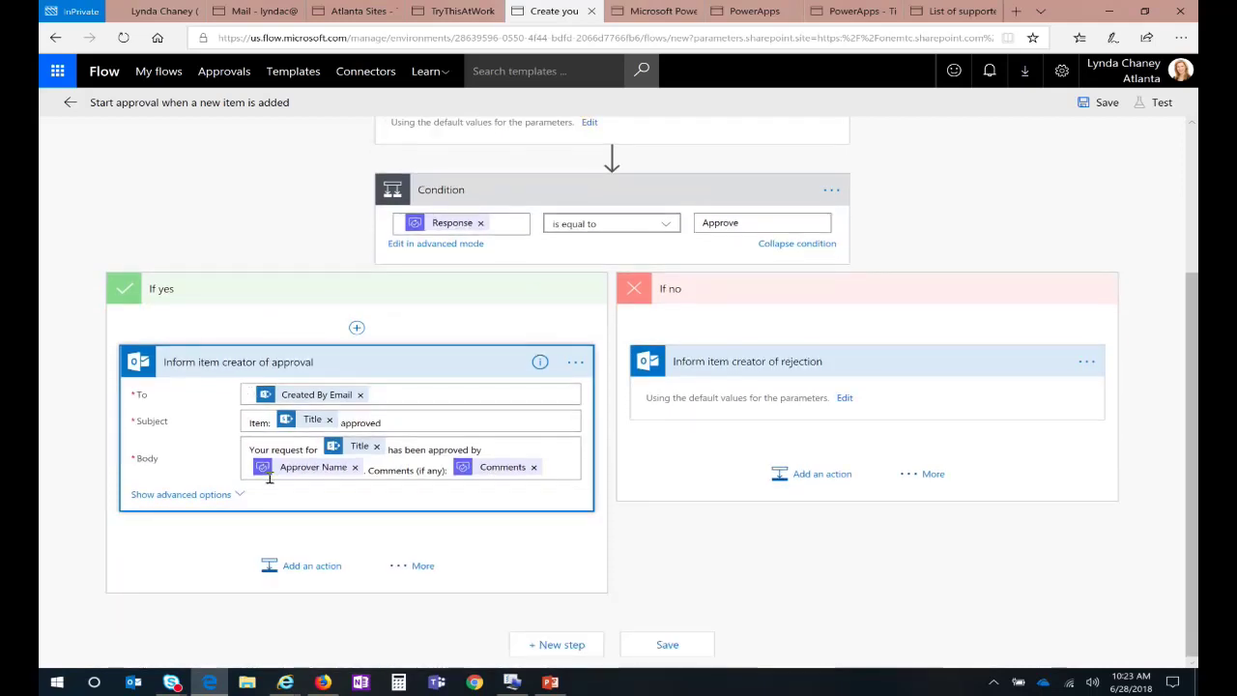
{"action": "left_click", "coordinate": [311, 567]}
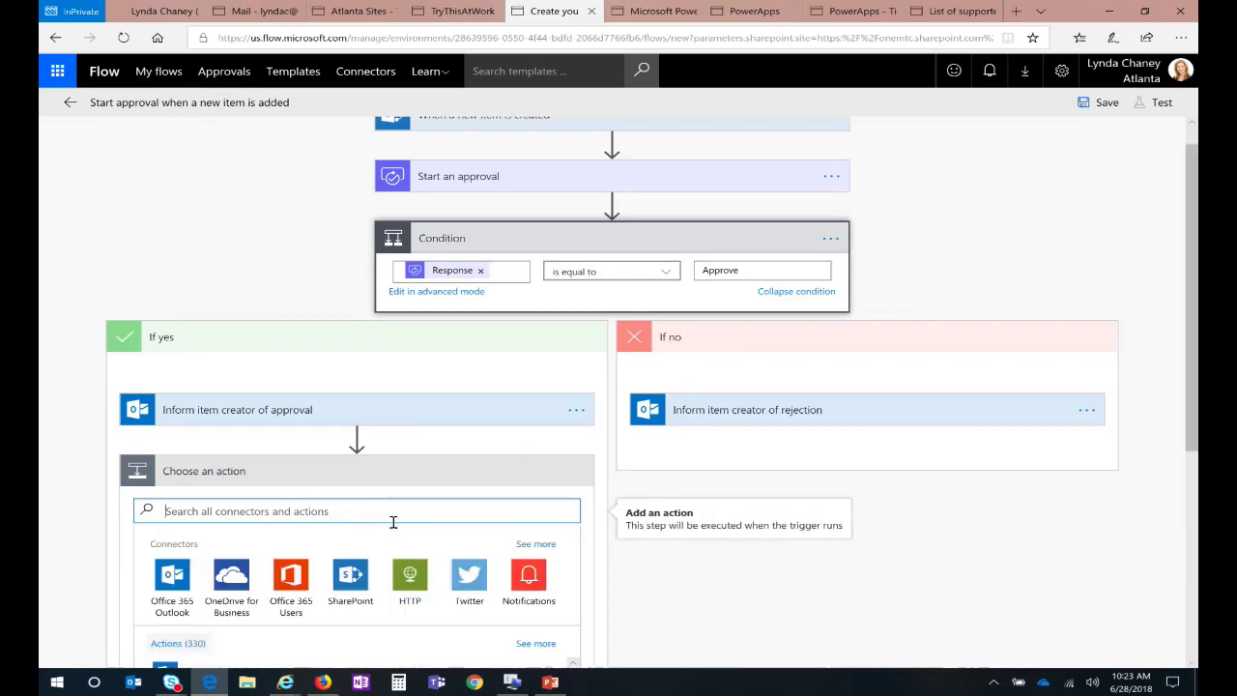
Step: Choose the SharePoint connector's 'Update item' action for the new step
{"action": "scroll", "coordinate": [401, 530], "scroll_direction": "down", "scroll_amount": 2}
{"action": "scroll", "coordinate": [524, 528], "scroll_direction": "down", "scroll_amount": 1}
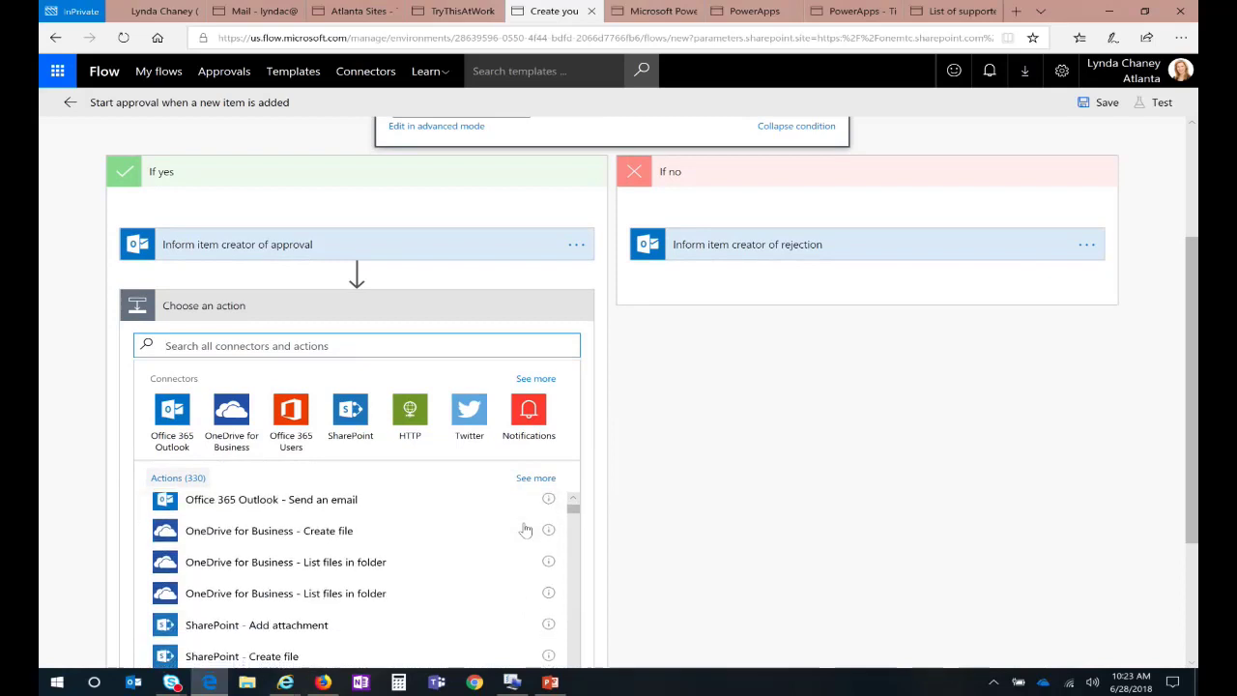
{"action": "scroll", "coordinate": [1194, 398], "scroll_direction": "down", "scroll_amount": 1}
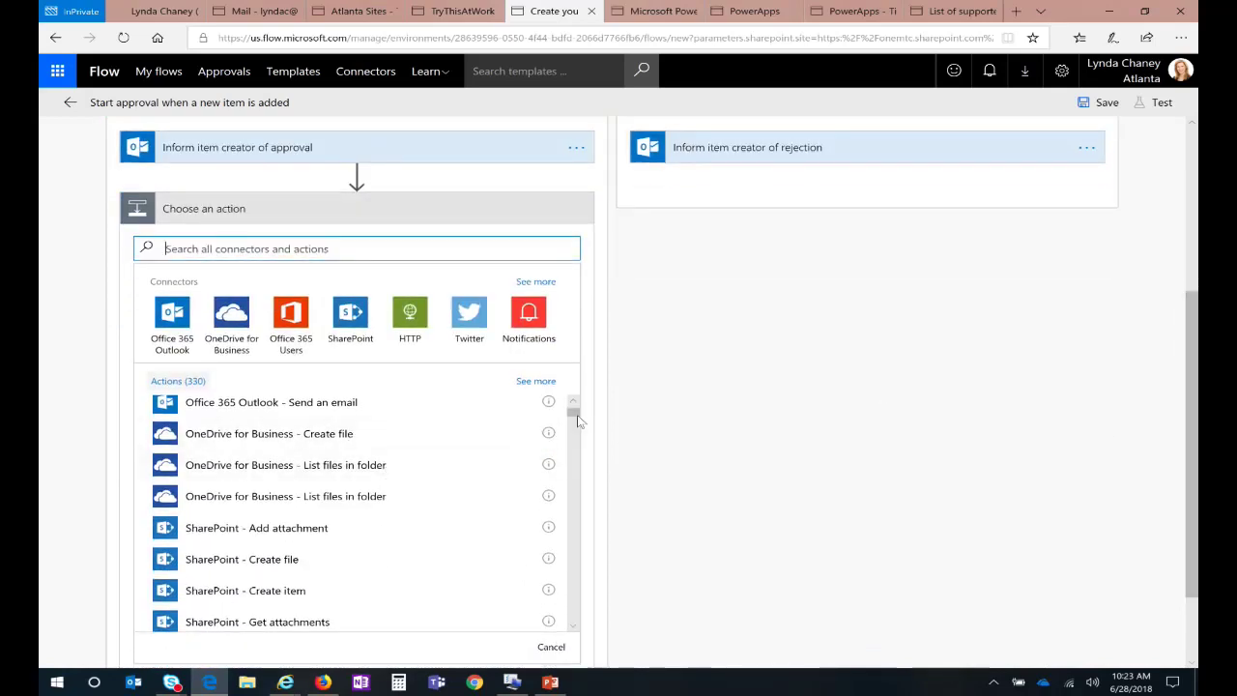
{"action": "mouse_move", "coordinate": [577, 418]}
{"action": "left_mouse_down"}
{"action": "mouse_move", "coordinate": [576, 522]}
{"action": "mouse_move", "coordinate": [578, 414]}
{"action": "left_mouse_up"}
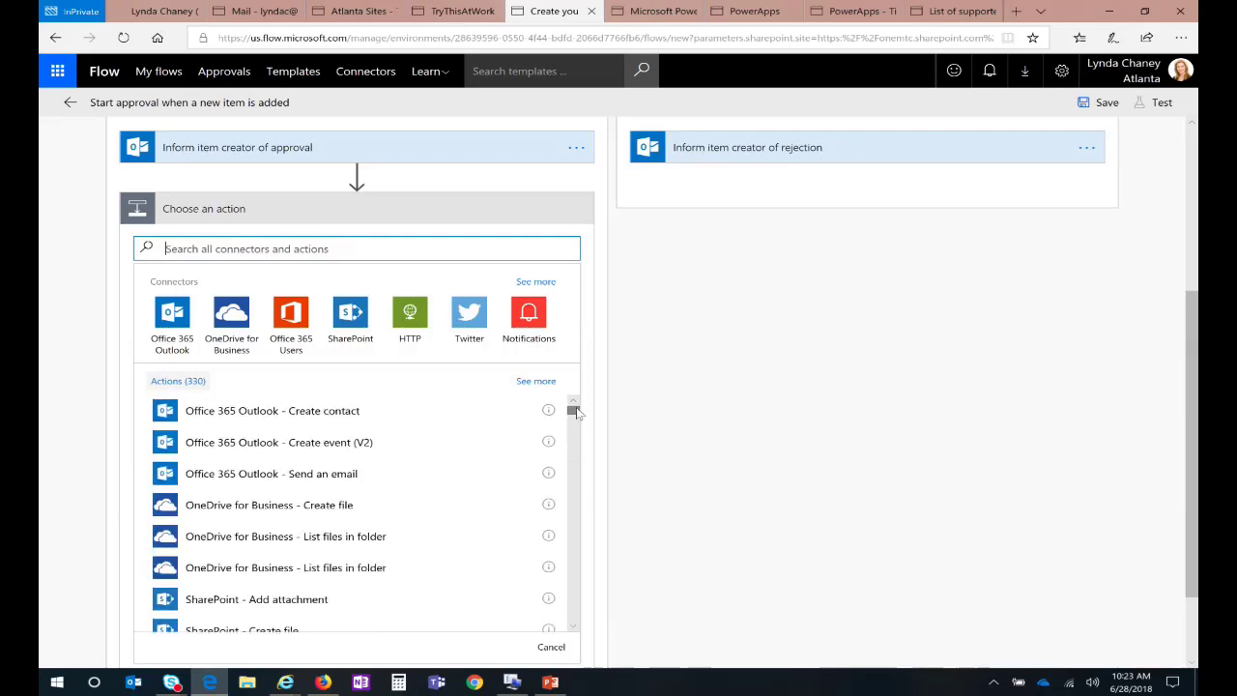
{"action": "left_click", "coordinate": [357, 324]}
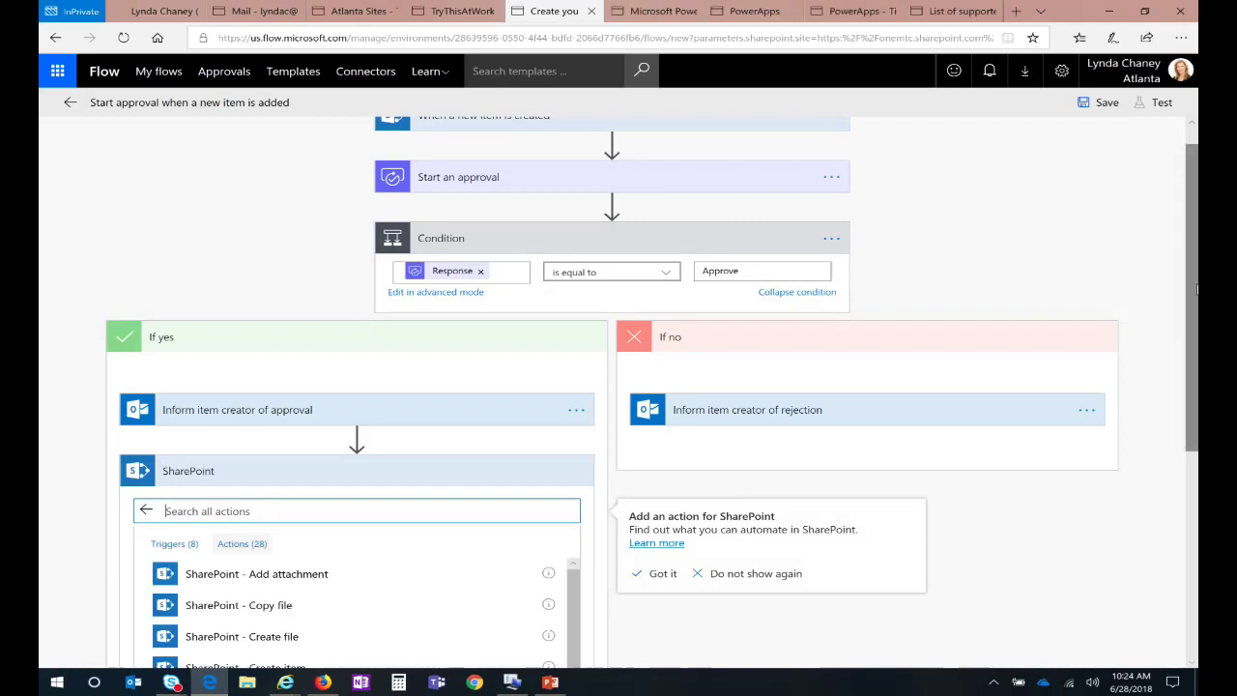
{"action": "scroll", "coordinate": [1197, 288], "scroll_direction": "down", "scroll_amount": 3}
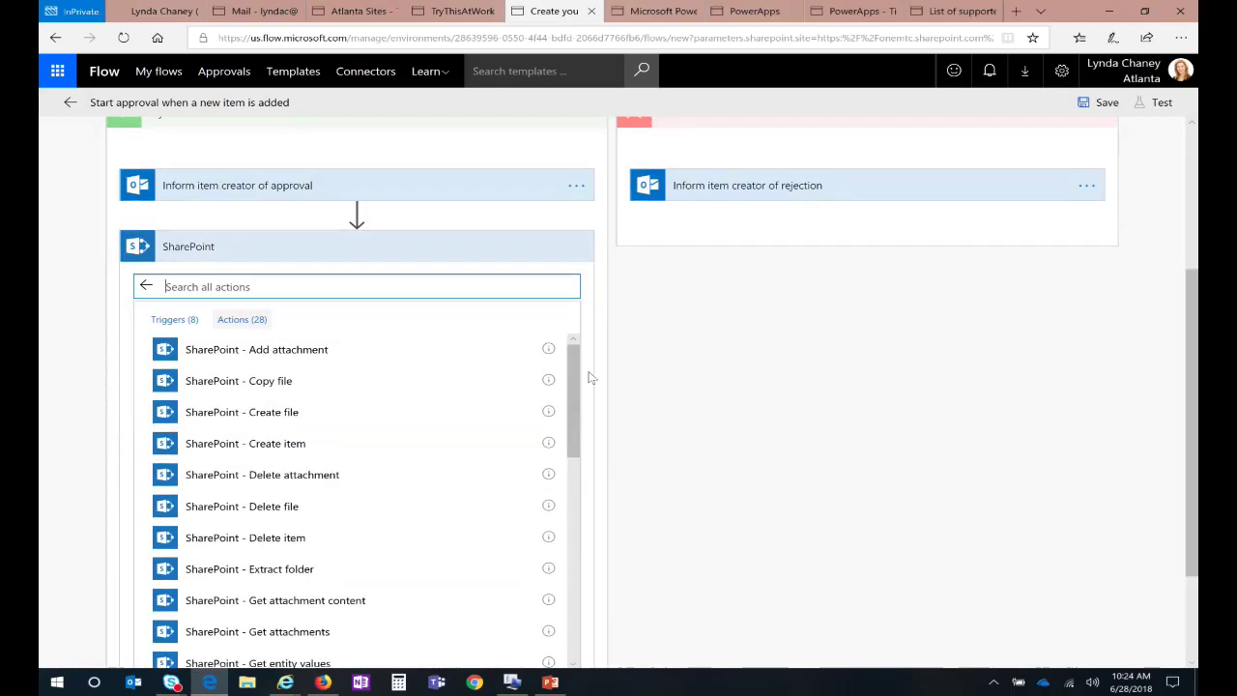
{"action": "left_click_drag", "start_coordinate": [579, 381], "coordinate": [544, 568]}
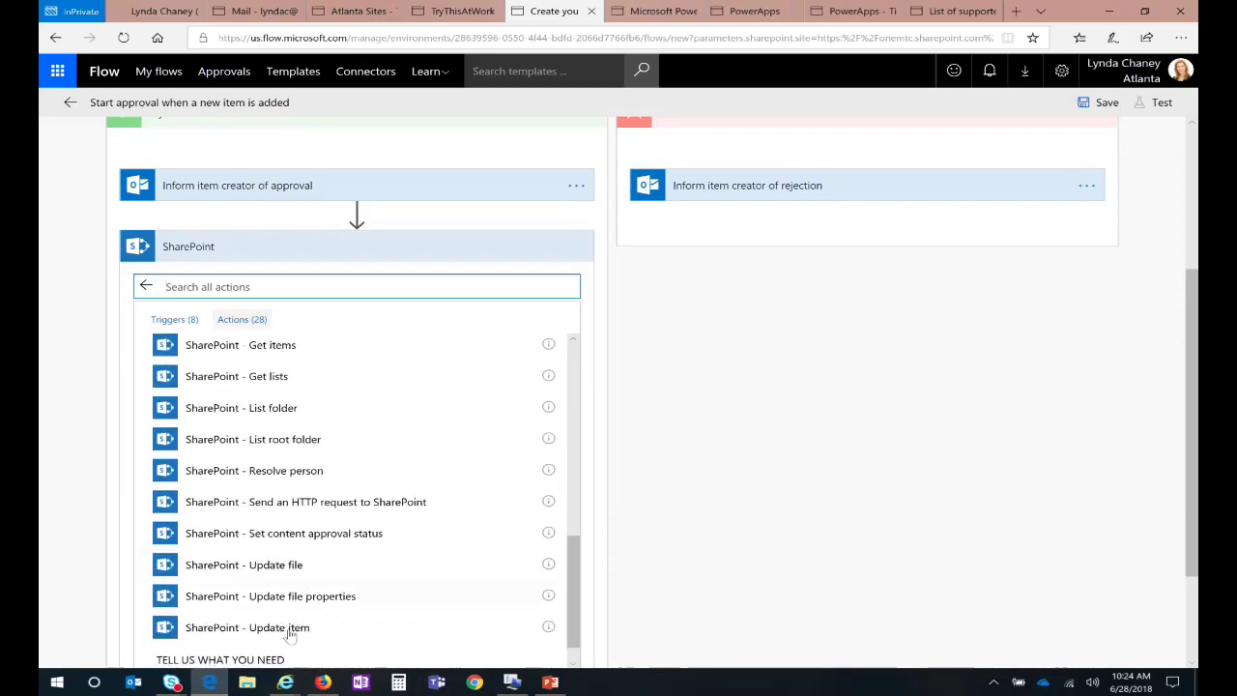
{"action": "left_click", "coordinate": [547, 618]}
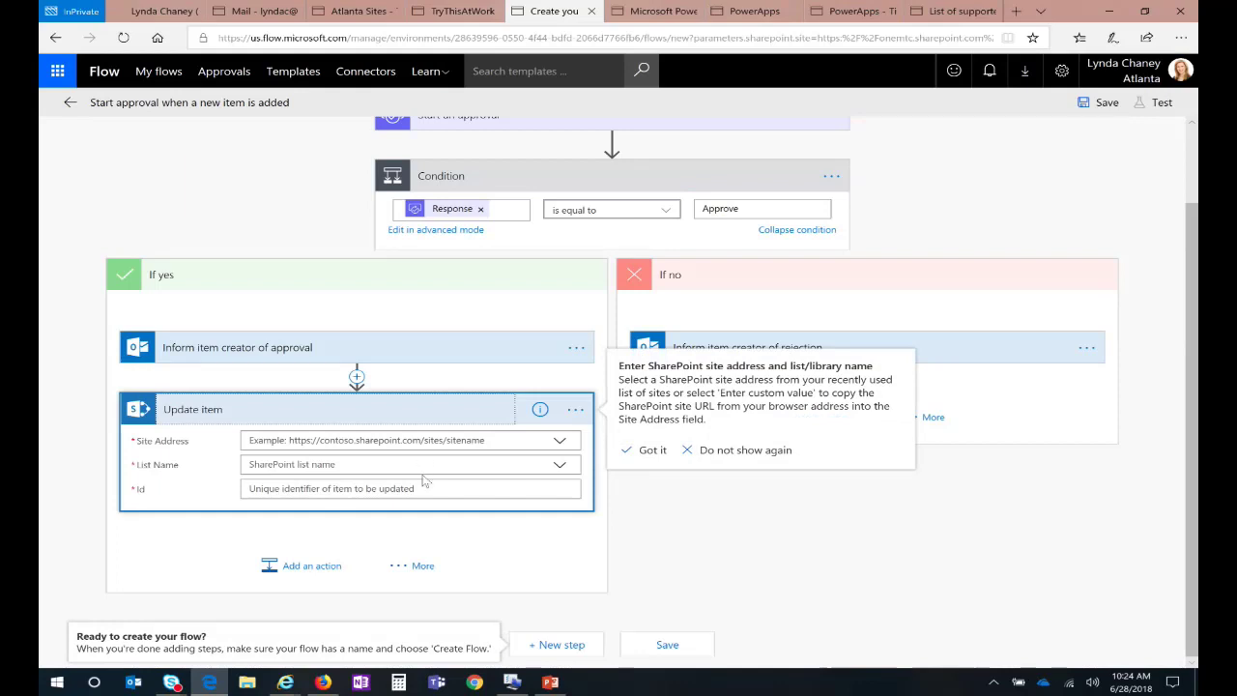
Step: Set the Update item Site Address to Atlanta Sites and List Name to Time Off Requests
{"action": "left_click", "coordinate": [559, 443]}
{"action": "left_click", "coordinate": [558, 443]}
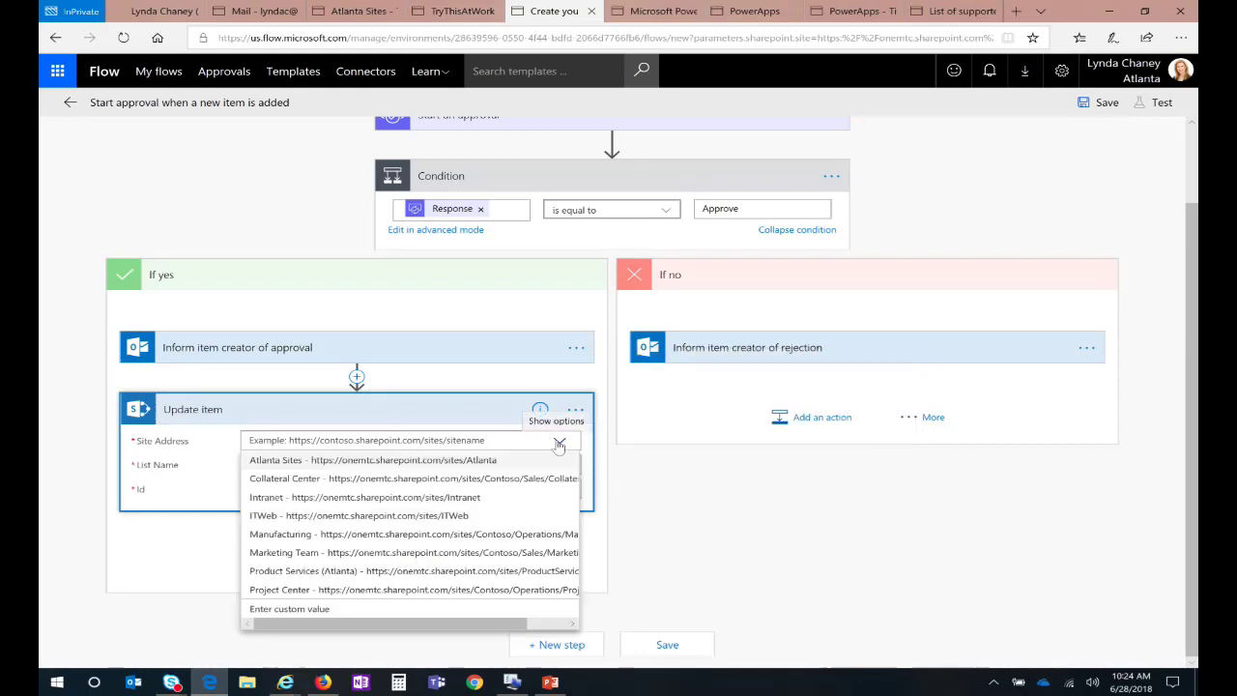
{"action": "left_click", "coordinate": [488, 461]}
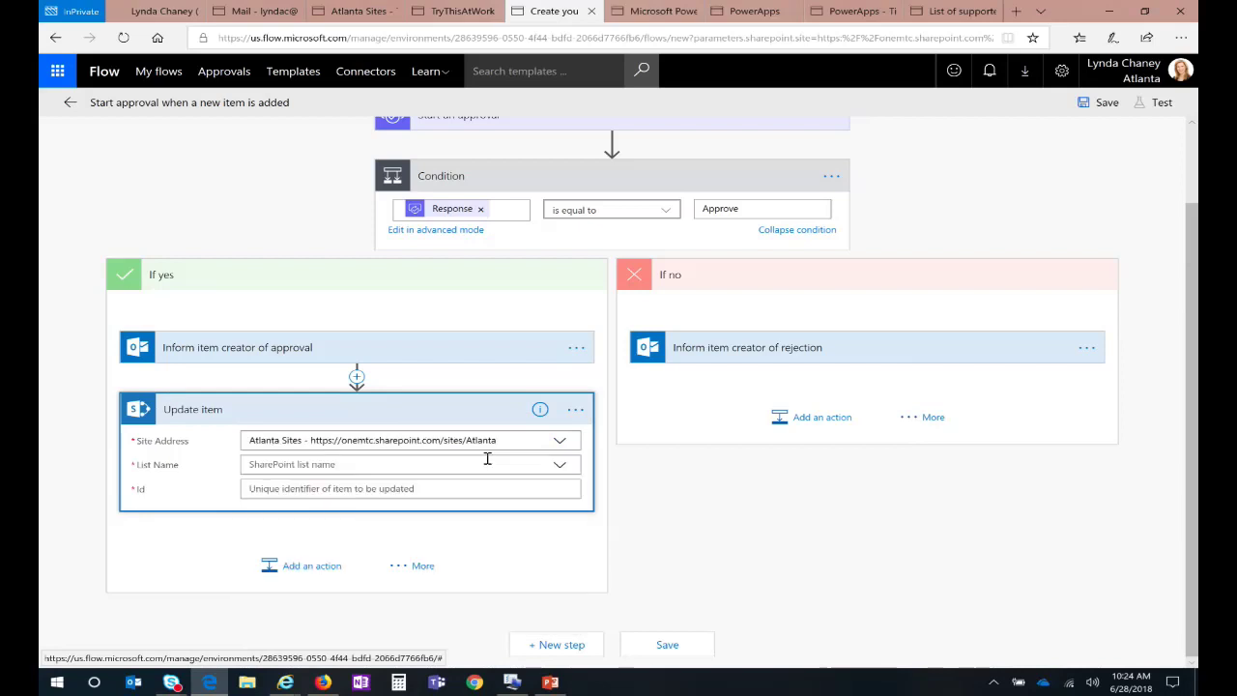
{"action": "left_click", "coordinate": [557, 464]}
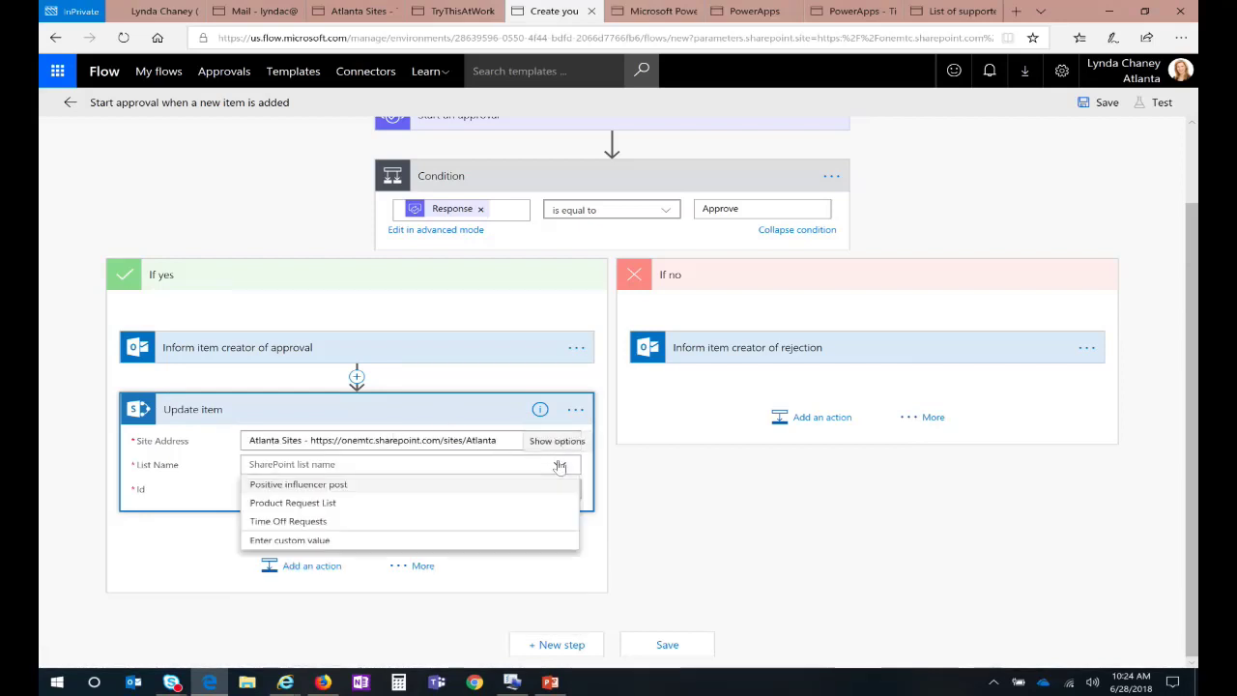
{"action": "left_click", "coordinate": [307, 522]}
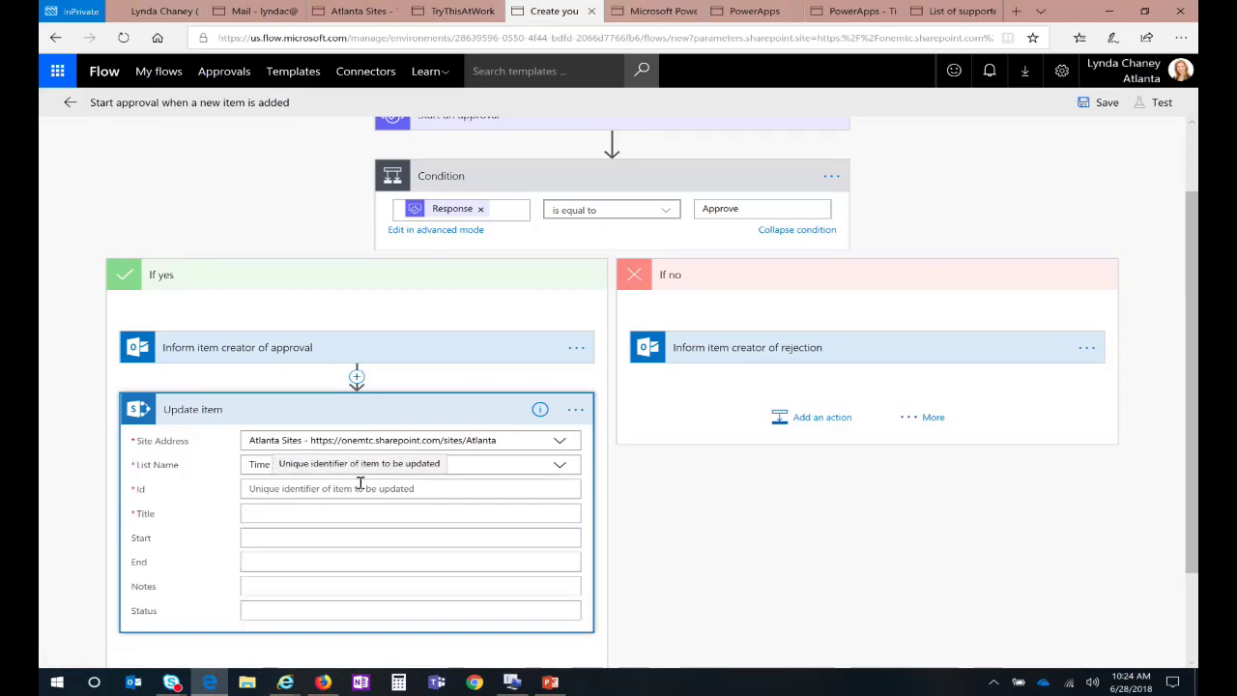
Step: Fill Id and Title with the new item's ID and Title, and Status with "Approved"
{"action": "left_click", "coordinate": [353, 486]}
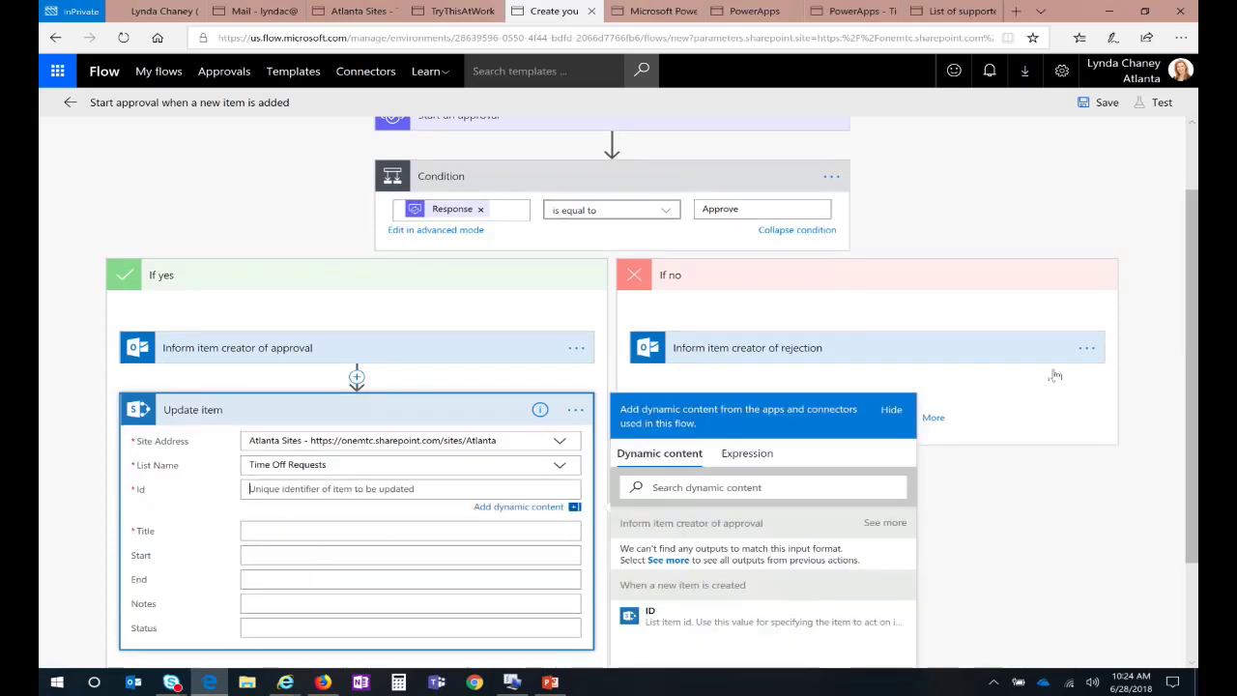
{"action": "left_click_drag", "start_coordinate": [1195, 423], "coordinate": [1187, 454]}
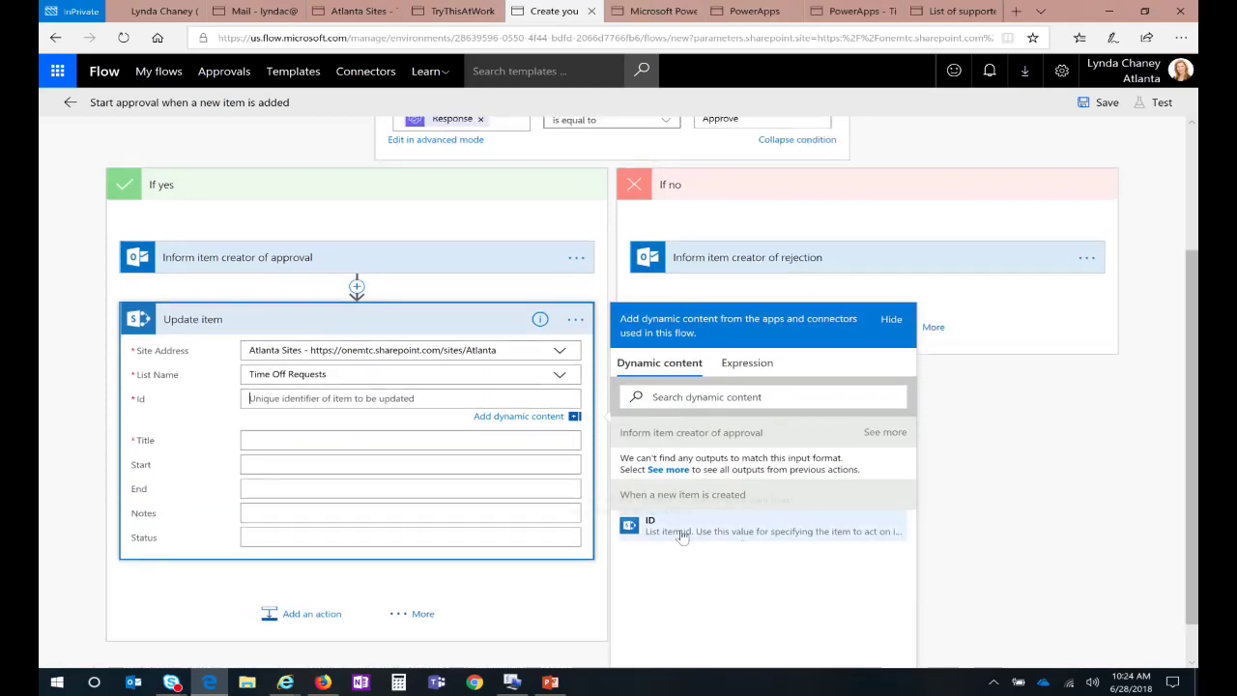
{"action": "left_click", "coordinate": [682, 533]}
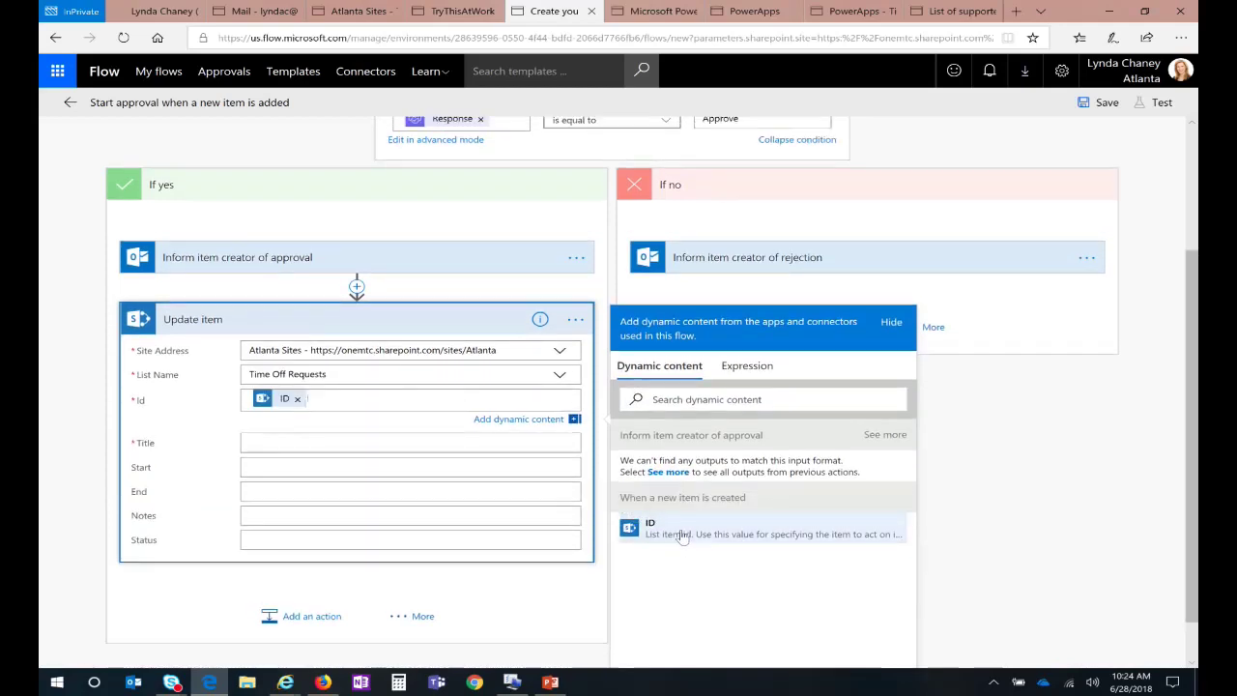
{"action": "left_click", "coordinate": [413, 442]}
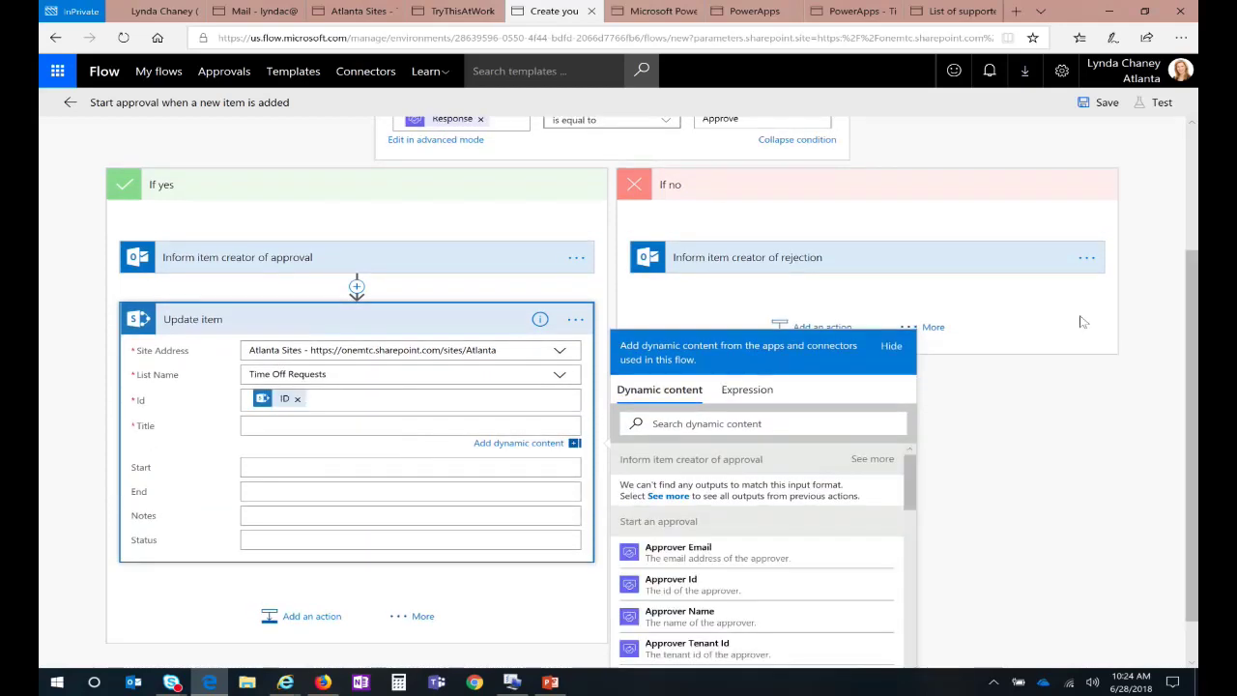
{"action": "left_click_drag", "start_coordinate": [1188, 319], "coordinate": [1188, 371]}
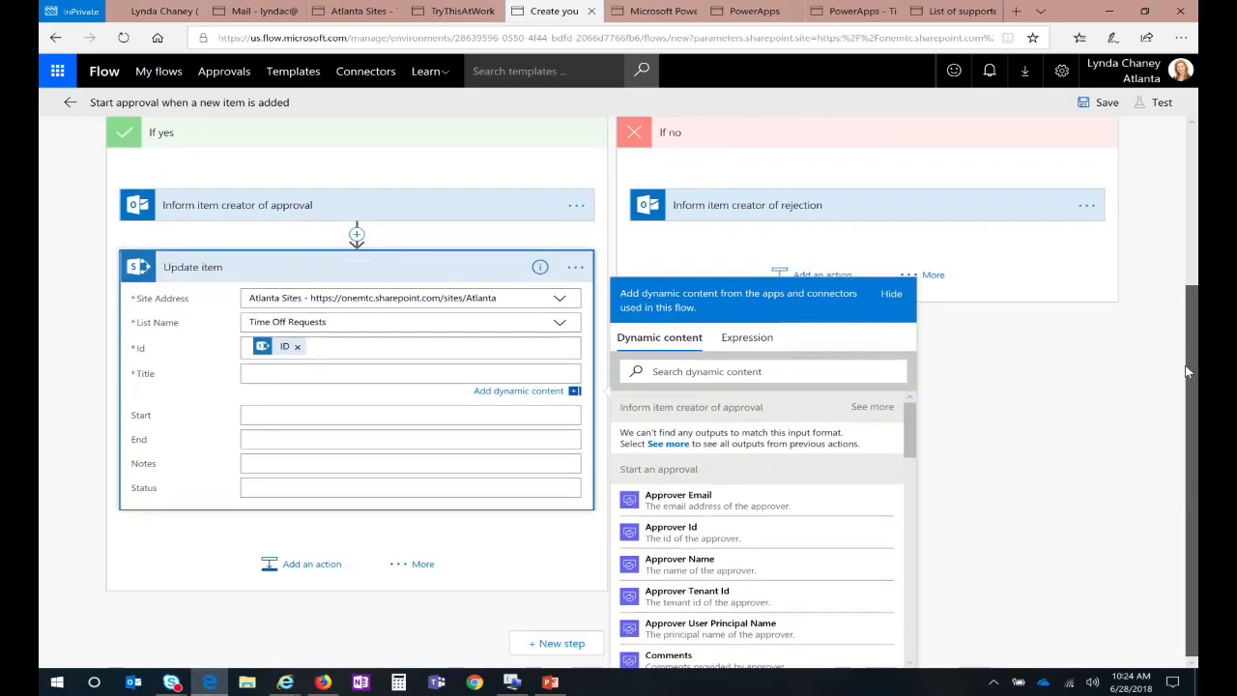
{"action": "left_click_drag", "start_coordinate": [915, 435], "coordinate": [919, 628]}
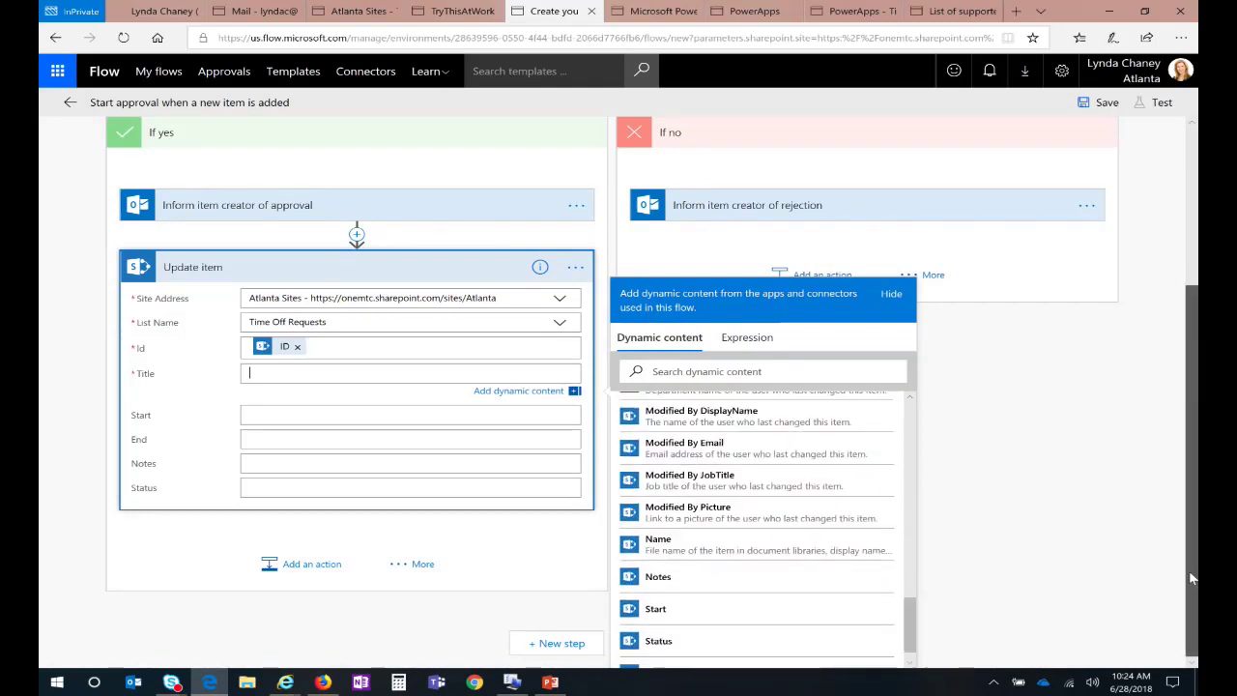
{"action": "scroll", "coordinate": [912, 601], "scroll_direction": "down", "scroll_amount": 1}
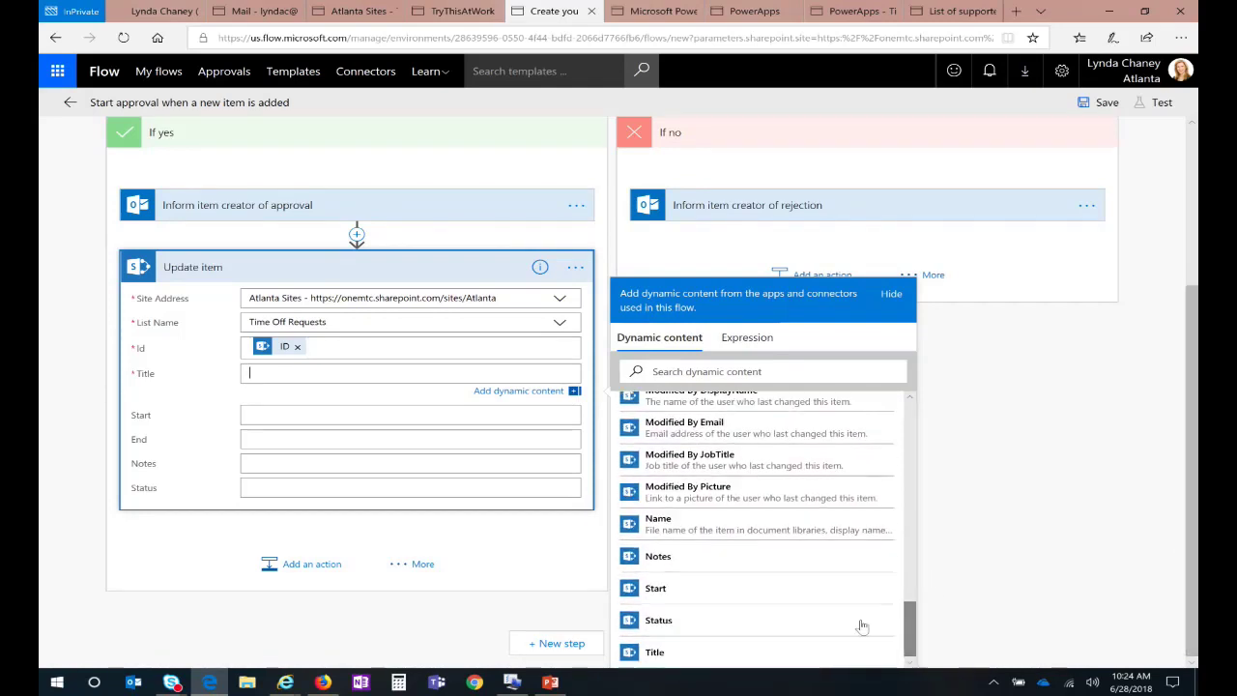
{"action": "left_click", "coordinate": [709, 653]}
{"action": "left_click", "coordinate": [309, 489]}
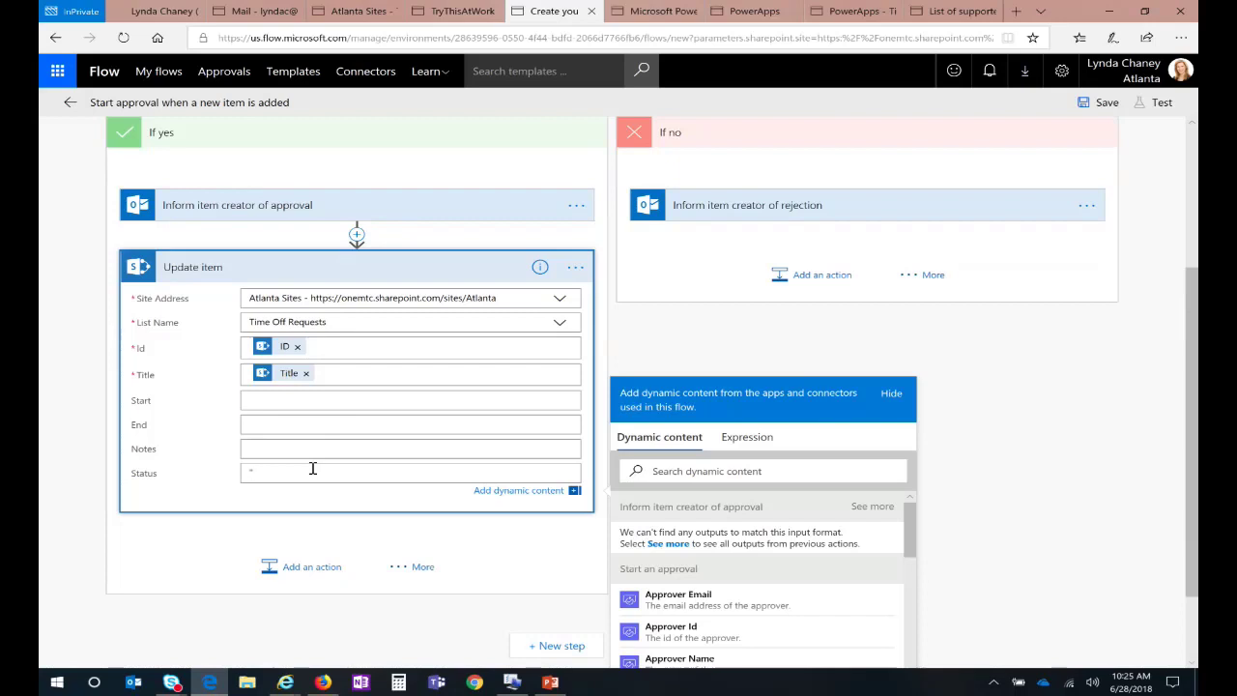
{"action": "type", "text": "pproved\""}
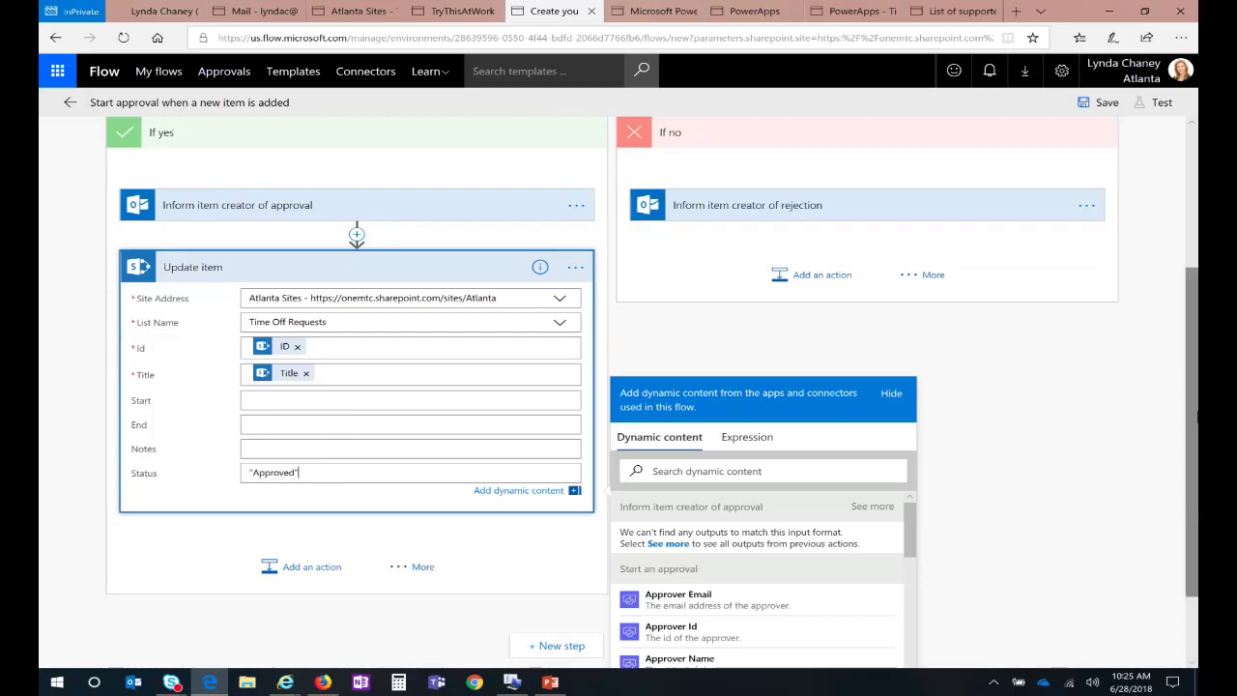
Step: Rename the flow 'Time Off Request Approval Workflow A' and save it
{"action": "scroll", "coordinate": [1194, 418], "scroll_direction": "up", "scroll_amount": 3}
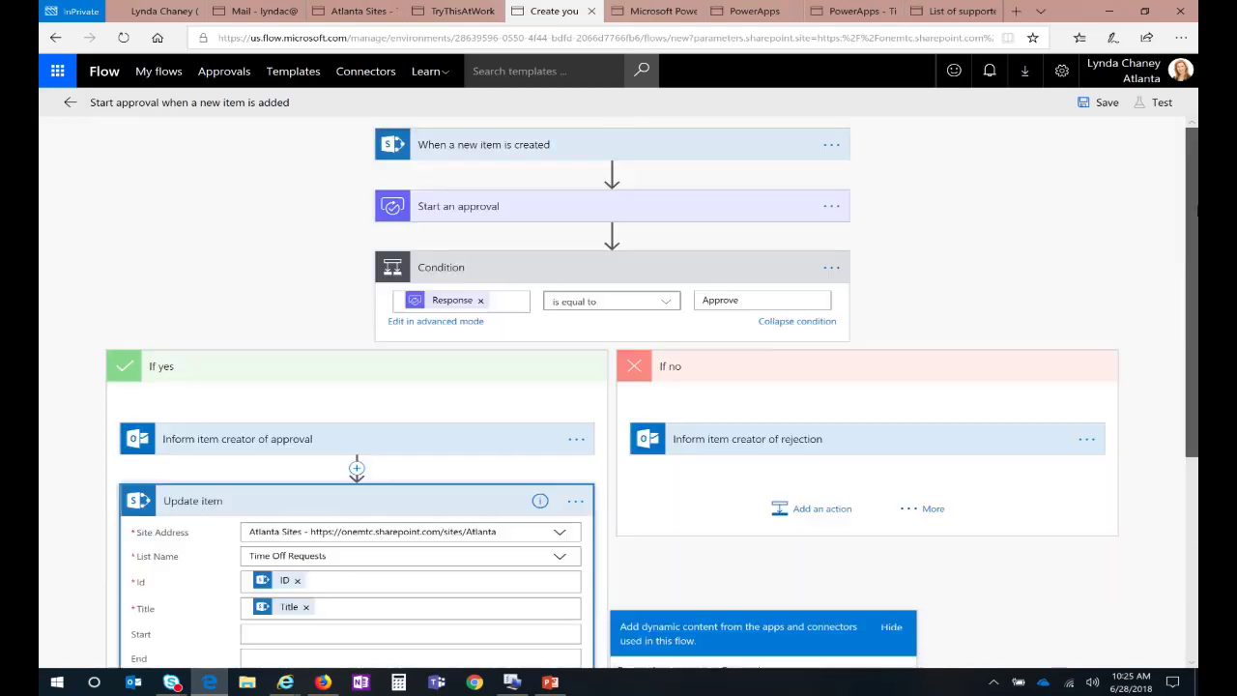
{"action": "left_click", "coordinate": [164, 104]}
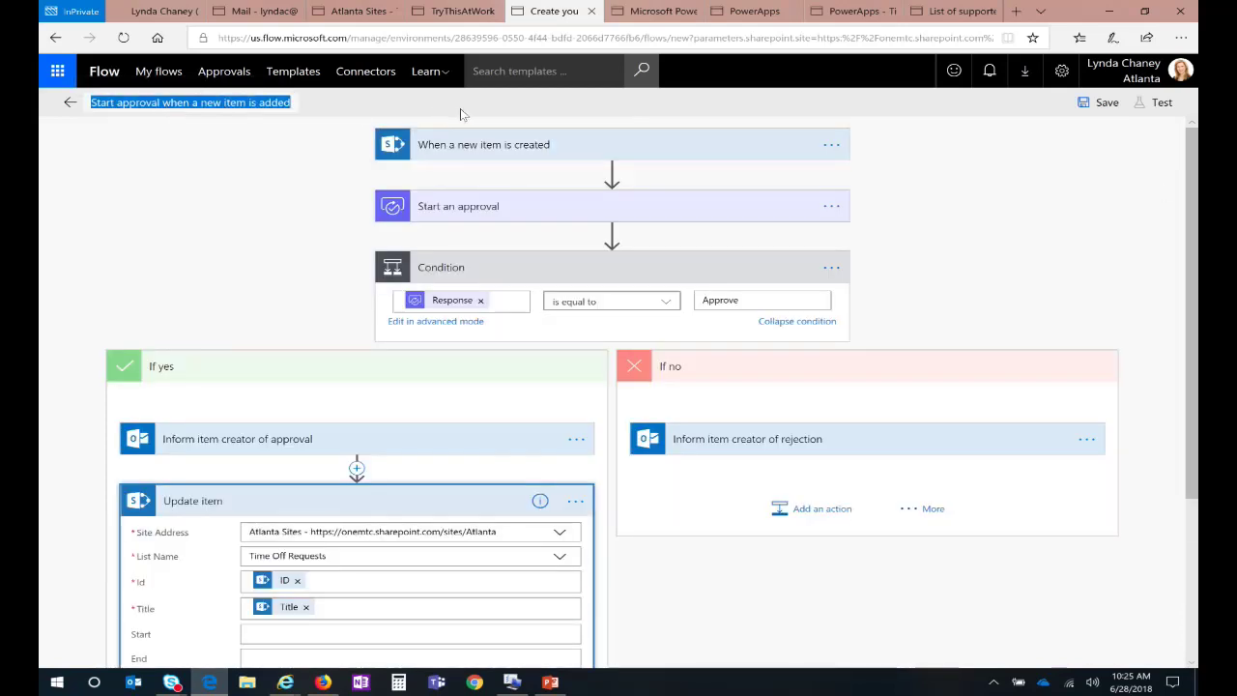
{"action": "type", "text": "Time Off Req"}
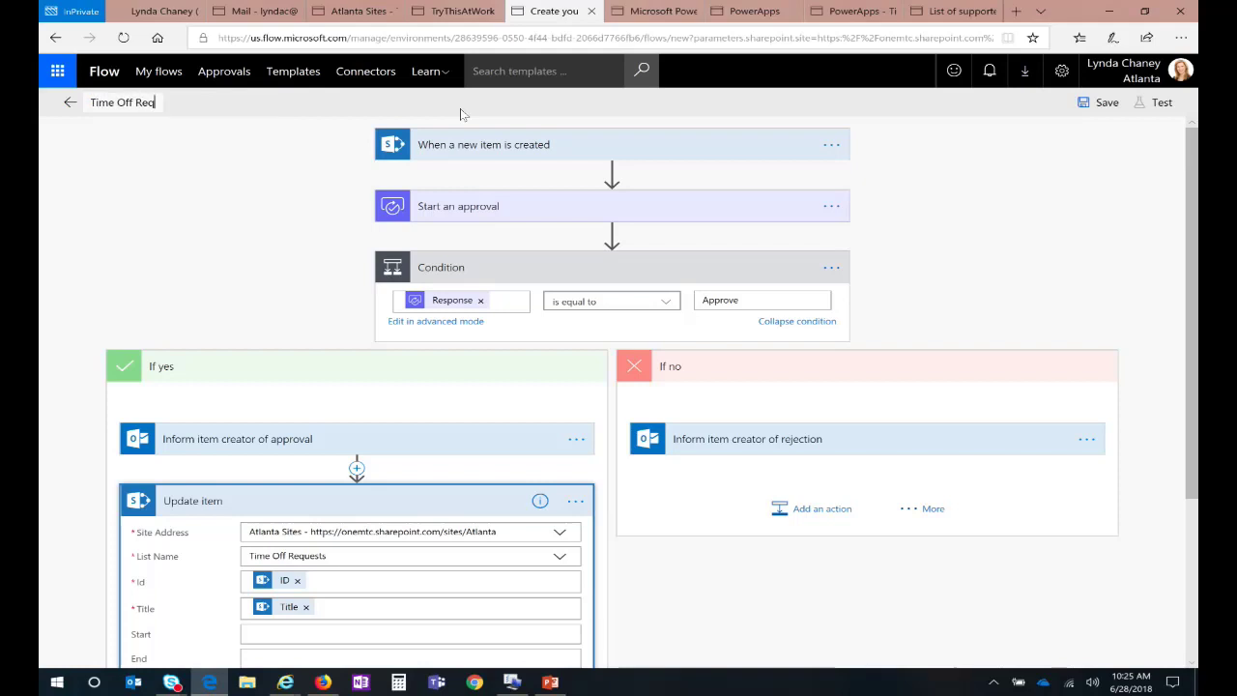
{"action": "type", "text": "uest Approv"}
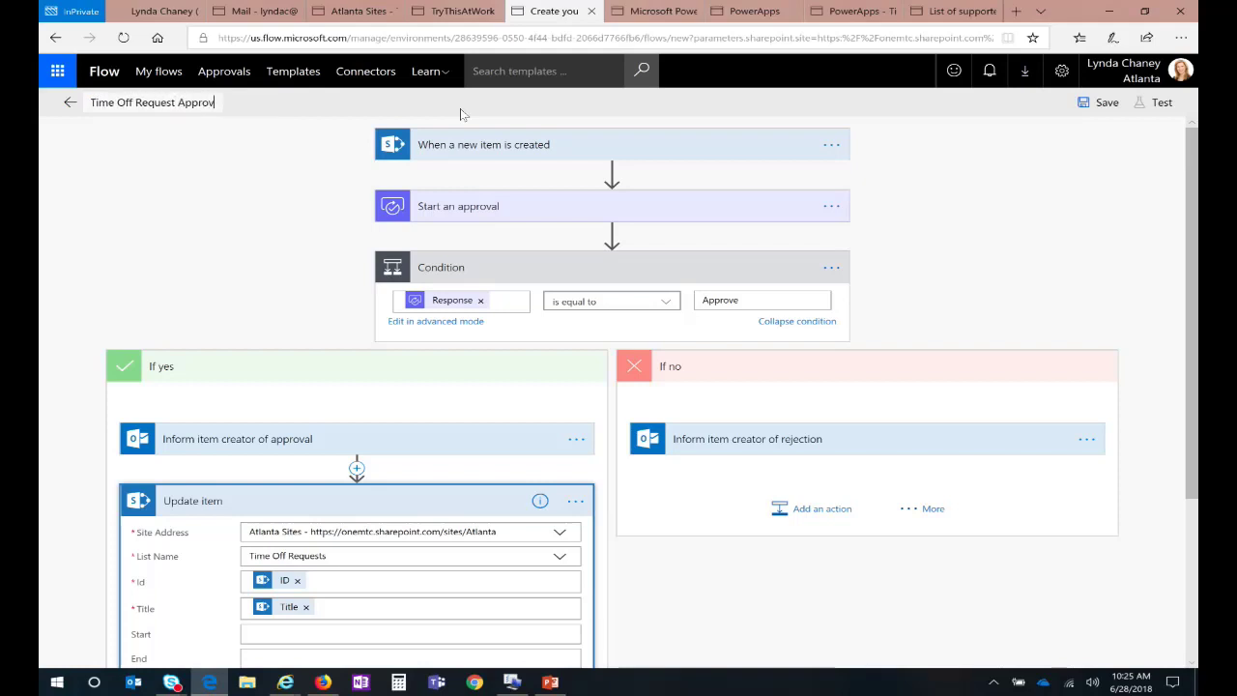
{"action": "type", "text": "al Workflow A"}
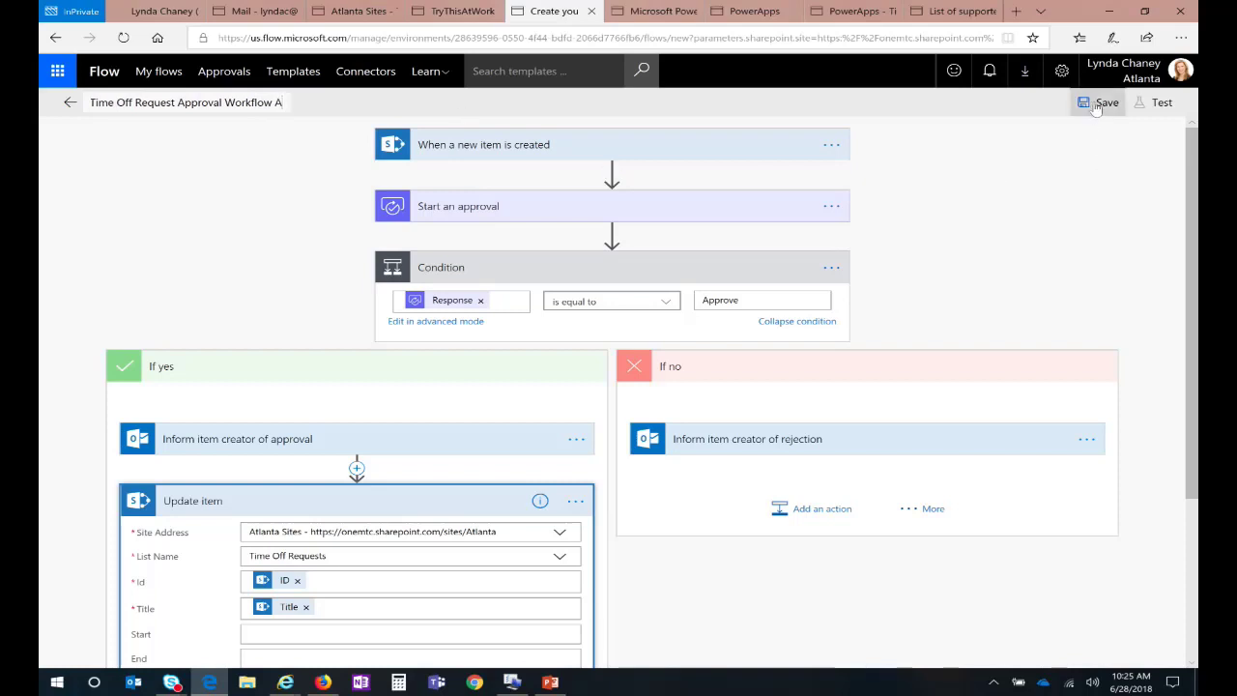
{"action": "left_click", "coordinate": [1100, 104]}
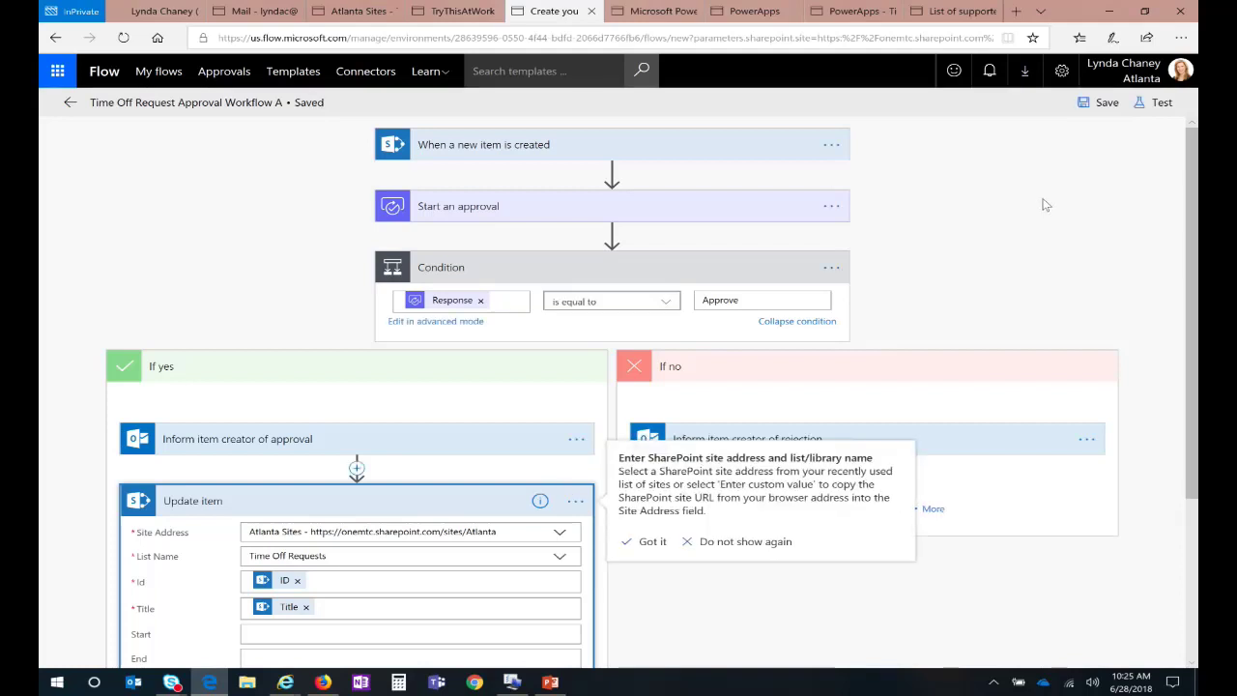
{"action": "left_click", "coordinate": [725, 581]}
{"action": "left_click", "coordinate": [1106, 107]}
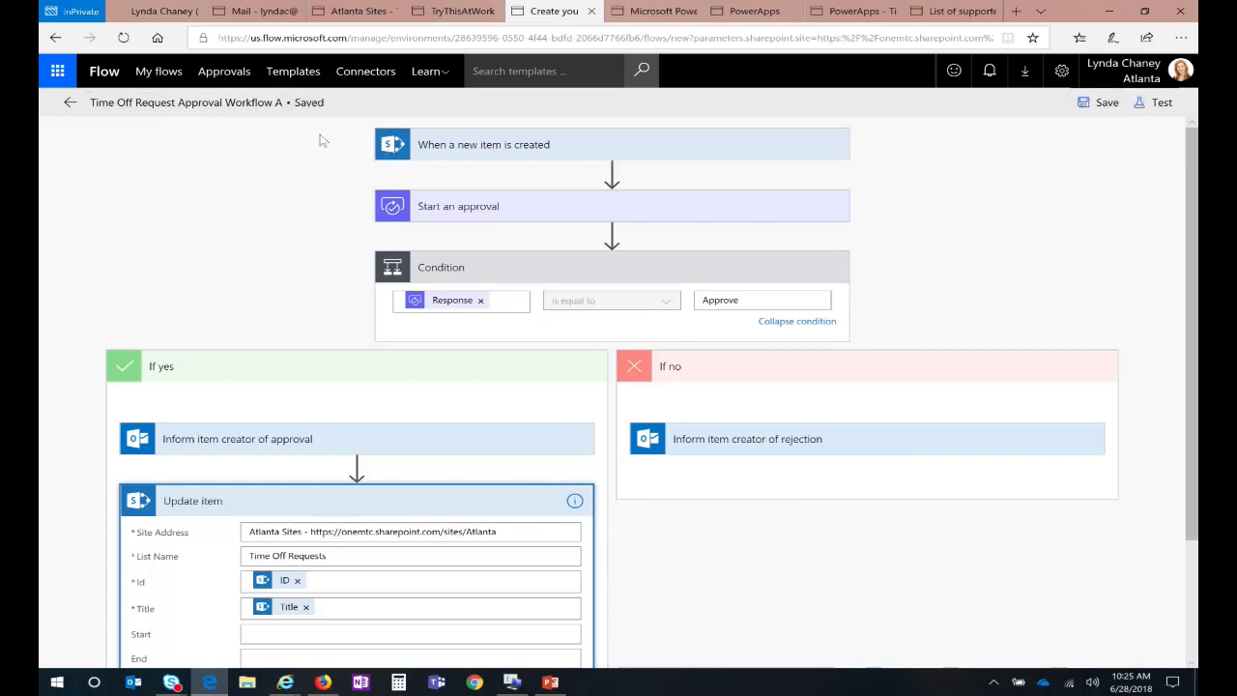
Step: Exit the flow editor and return to the Atlanta Sites Time Off Requests list
{"action": "left_click", "coordinate": [70, 104]}
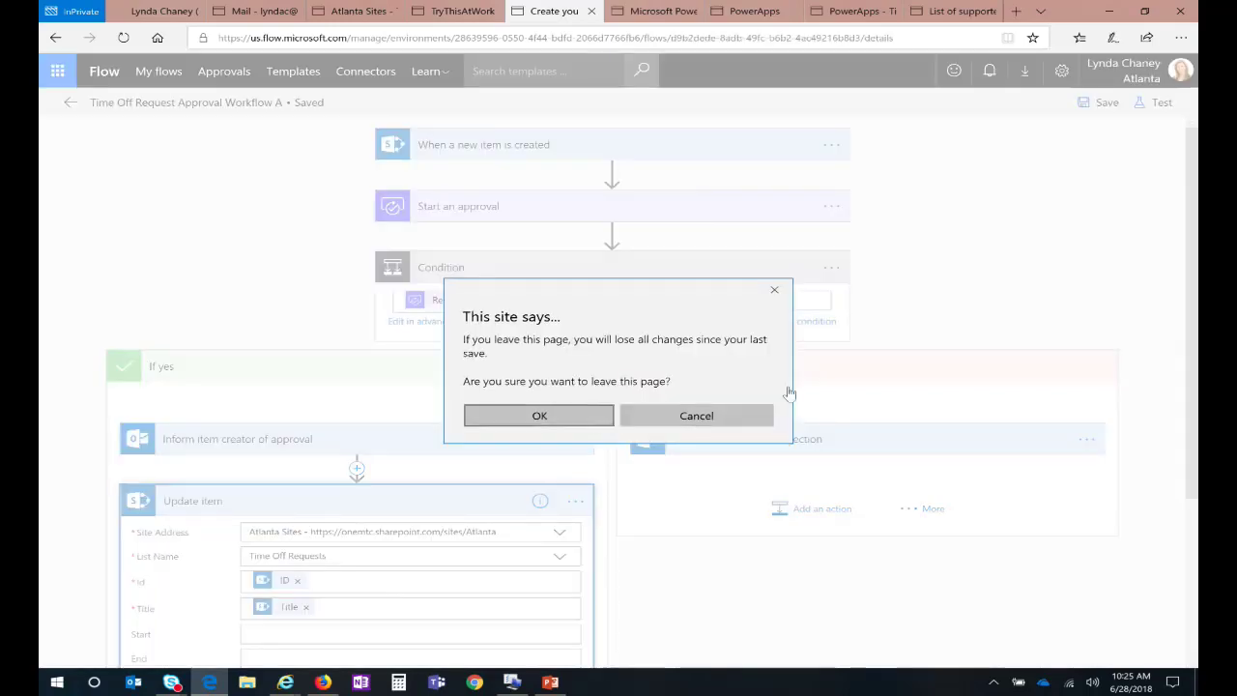
{"action": "key", "text": "Return"}
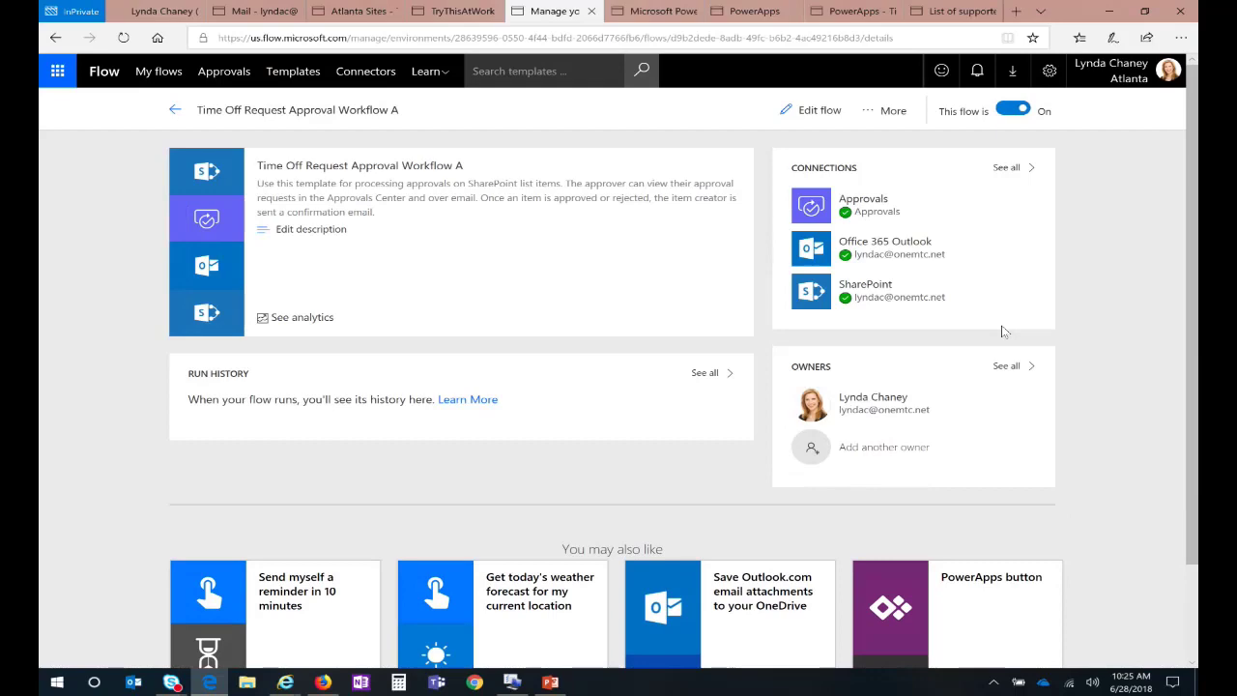
{"action": "left_click", "coordinate": [434, 7]}
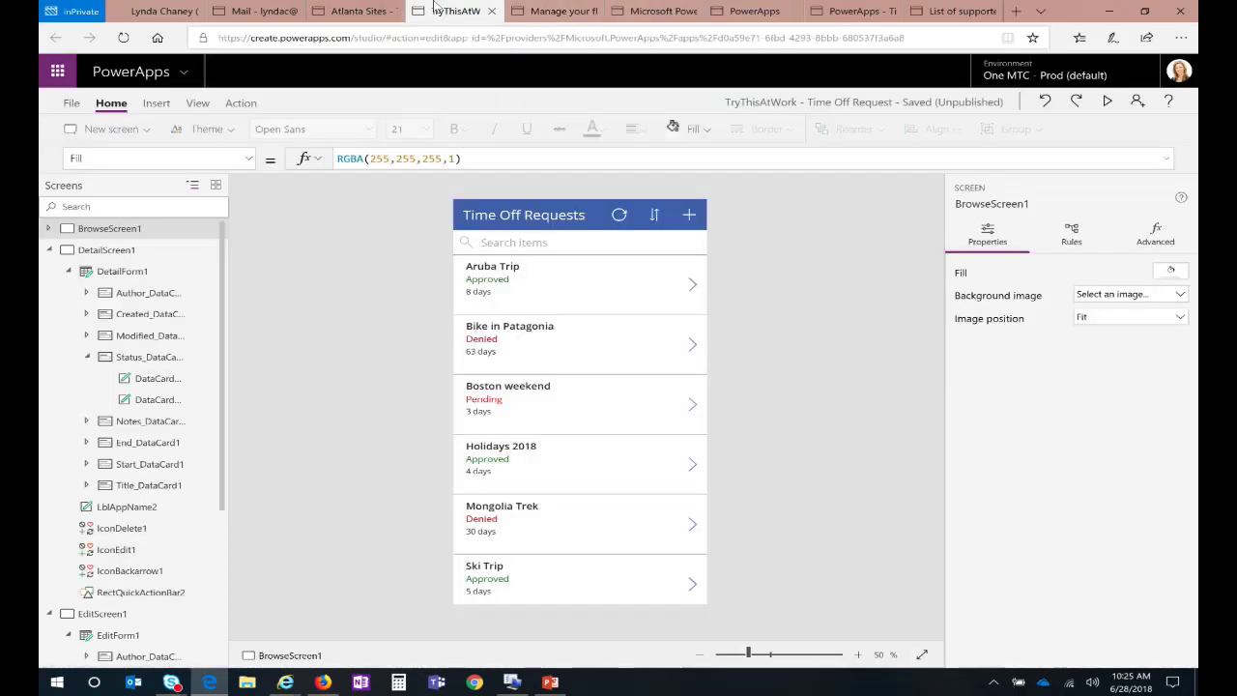
{"action": "left_click", "coordinate": [356, 11]}
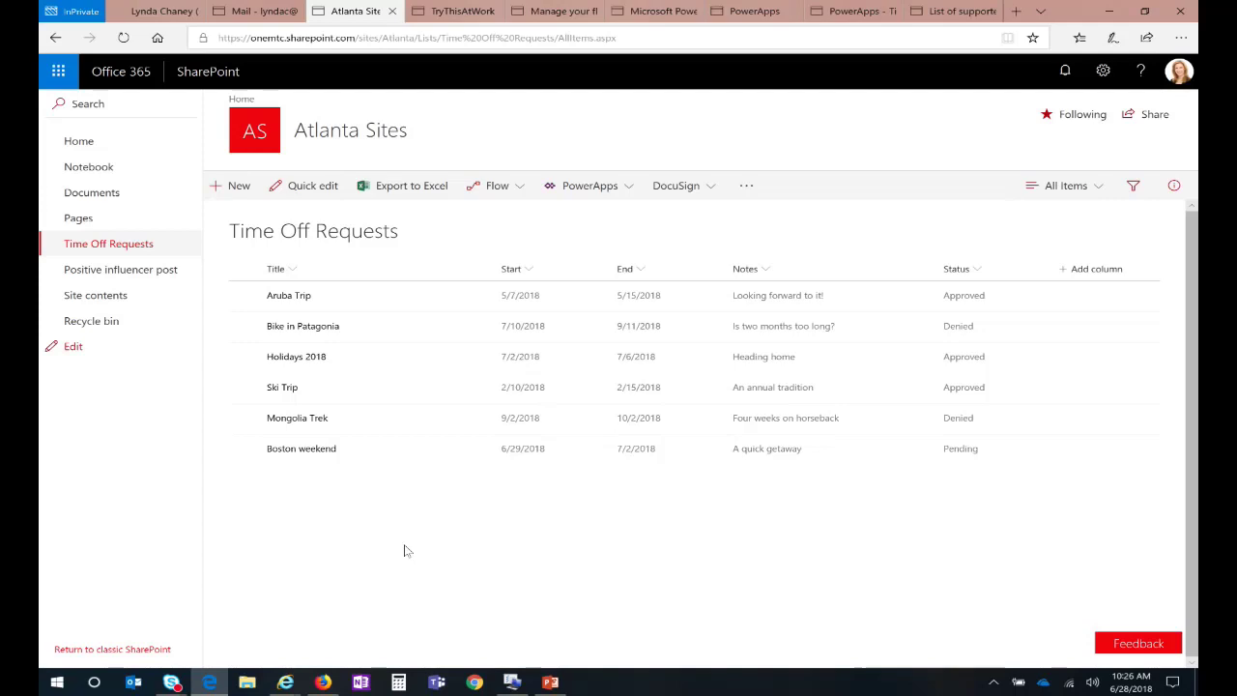
Step: Launch the Time off requests - MTC Final app and start a new request
{"action": "left_click", "coordinate": [555, 11]}
{"action": "left_click", "coordinate": [657, 11]}
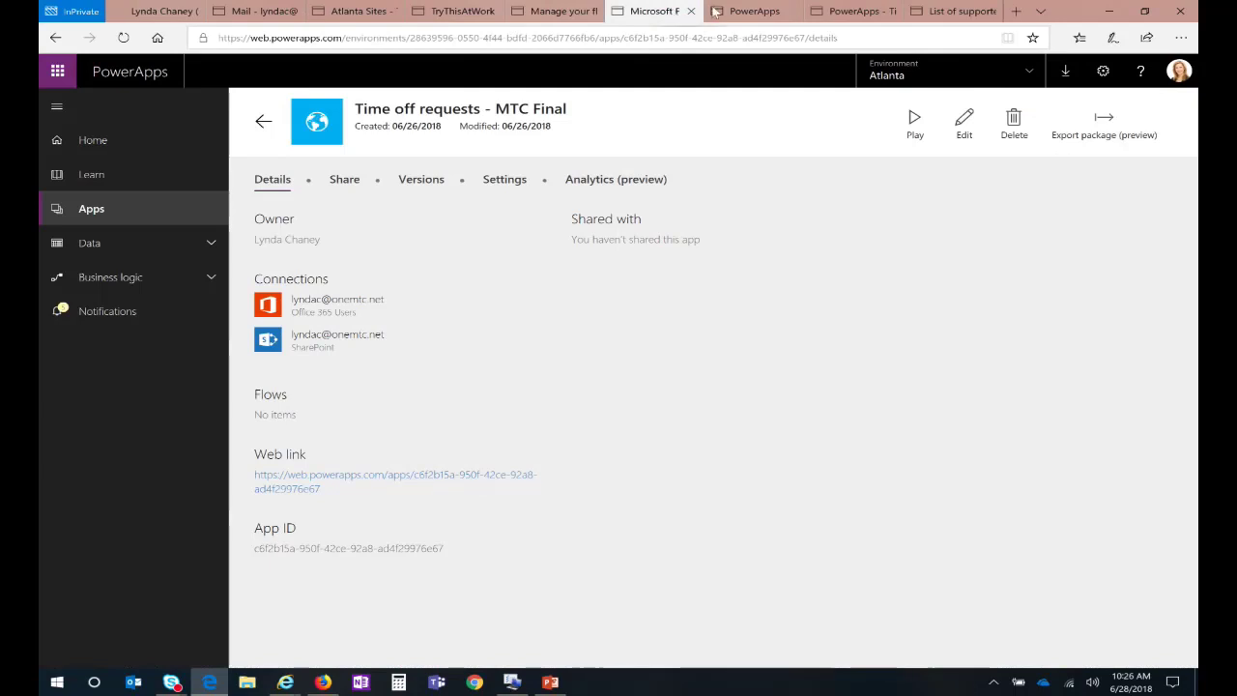
{"action": "left_click", "coordinate": [917, 126]}
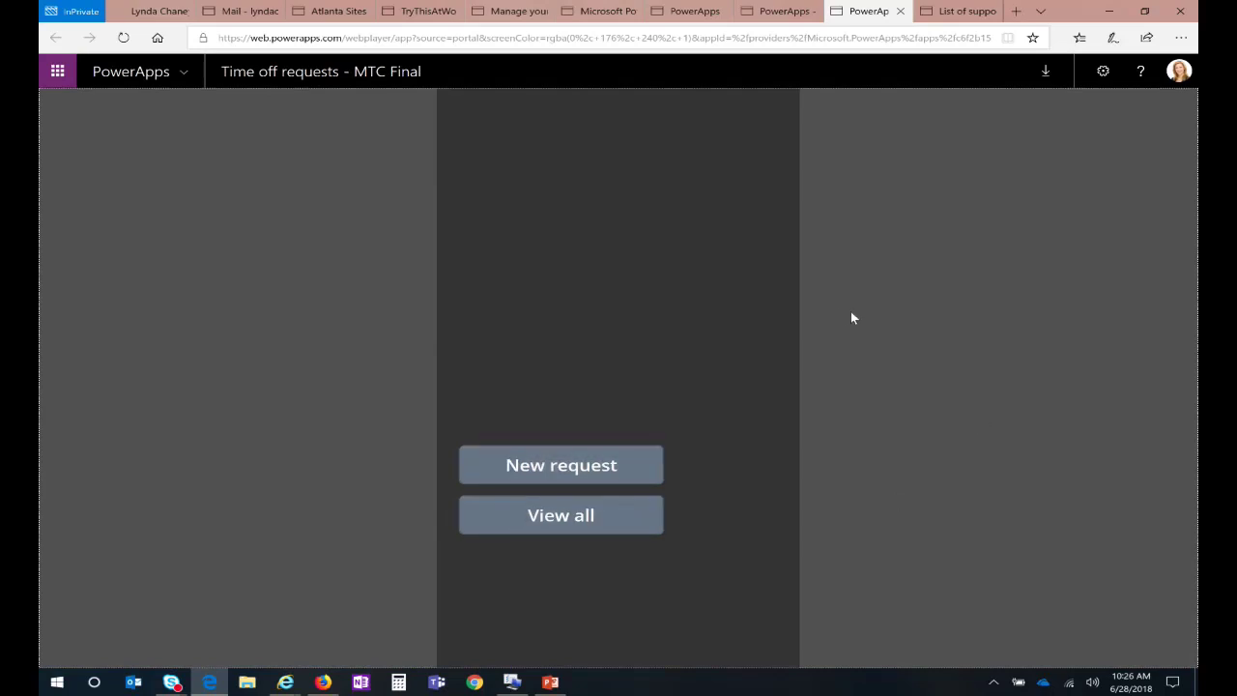
{"action": "left_click", "coordinate": [553, 468]}
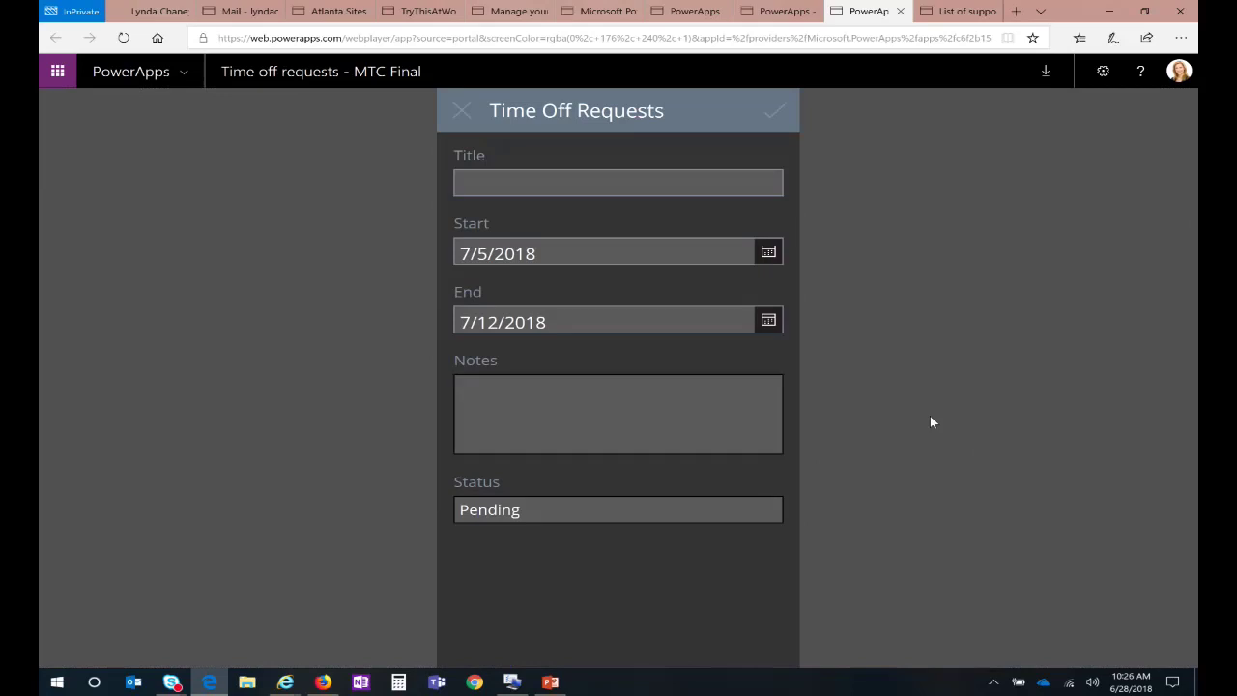
Step: Title the request 'Vegas Vacation week', running 7/5/2018 to 7/12/2018
{"action": "left_click", "coordinate": [687, 183]}
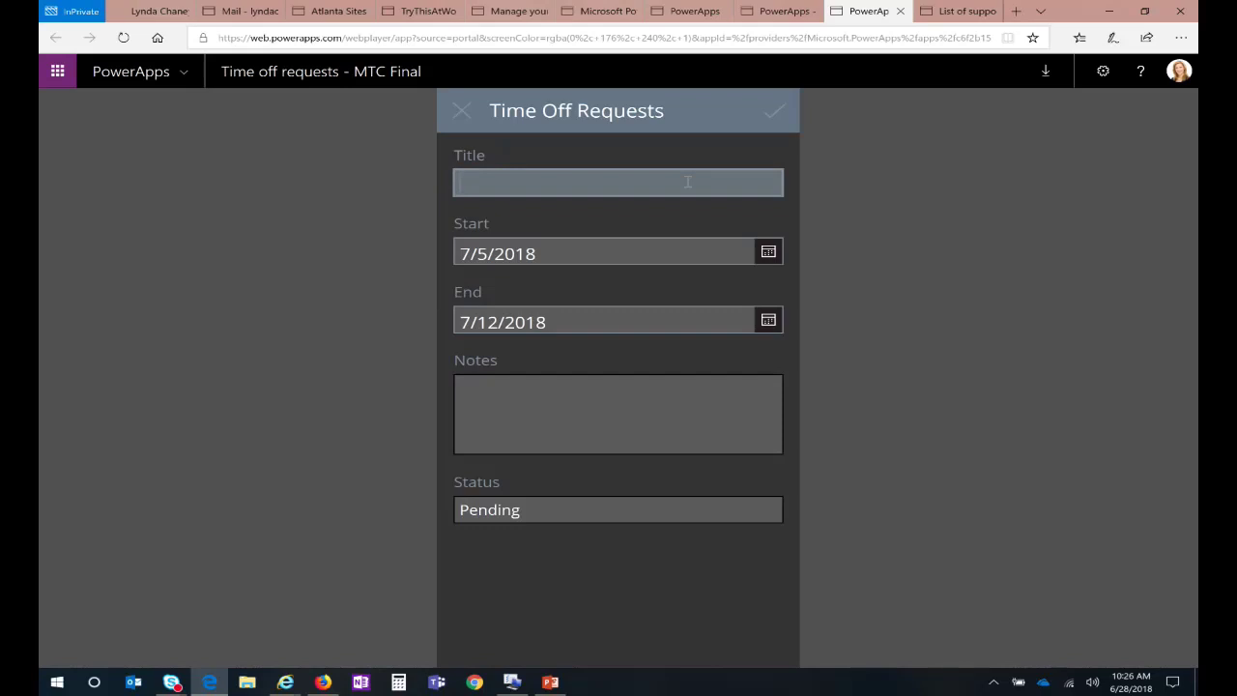
{"action": "type", "text": "Vegas Vacation wee"}
{"action": "key", "text": "BackSpace"}
{"action": "key", "text": "BackSpace"}
{"action": "key", "text": "BackSpace"}
{"action": "key", "text": "BackSpace"}
{"action": "type", "text": "week"}
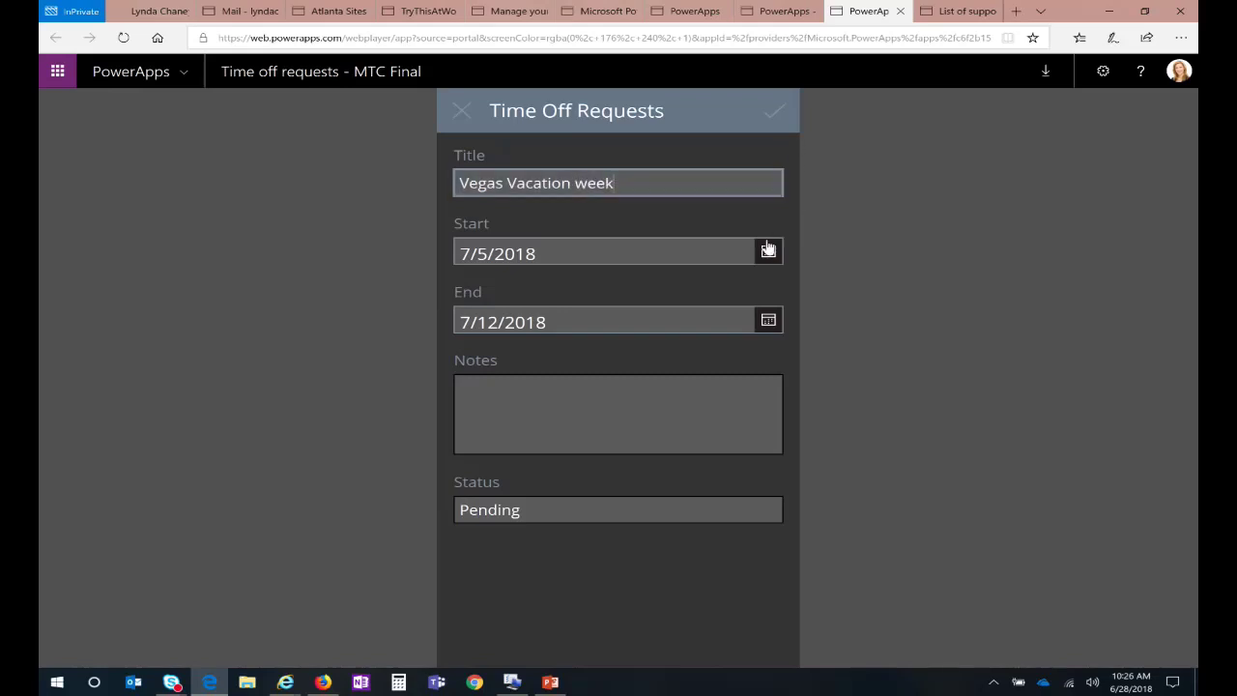
{"action": "left_click", "coordinate": [767, 253]}
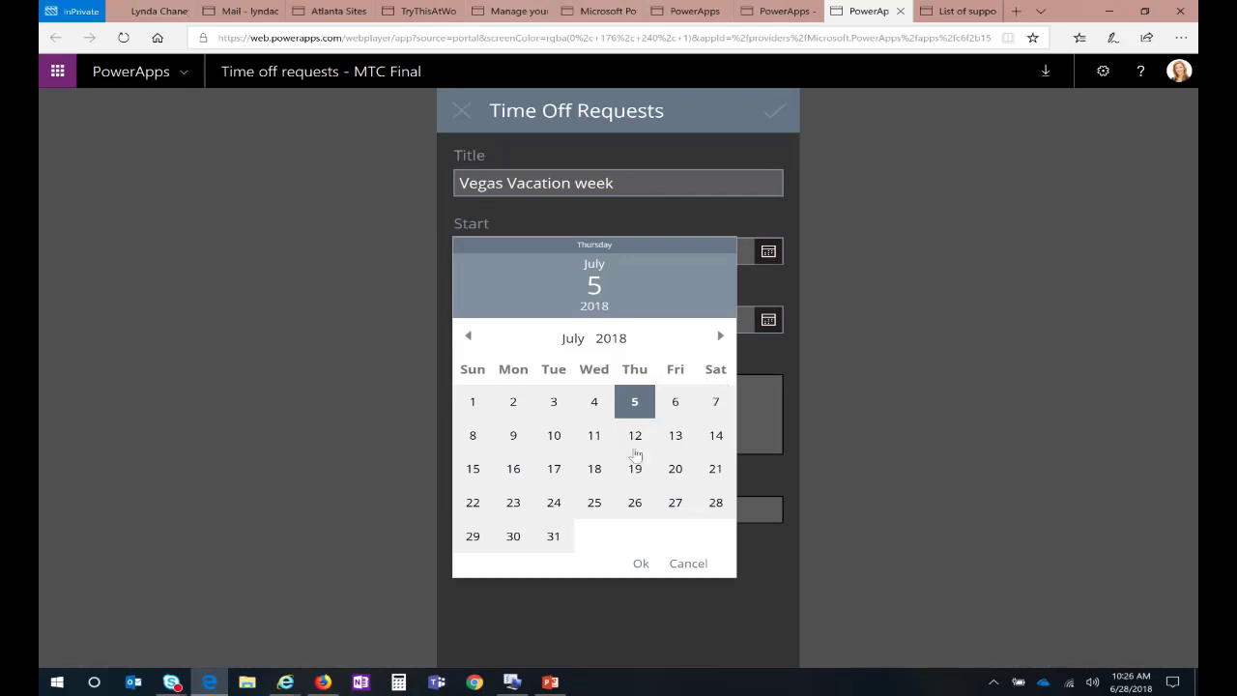
{"action": "left_click", "coordinate": [514, 472]}
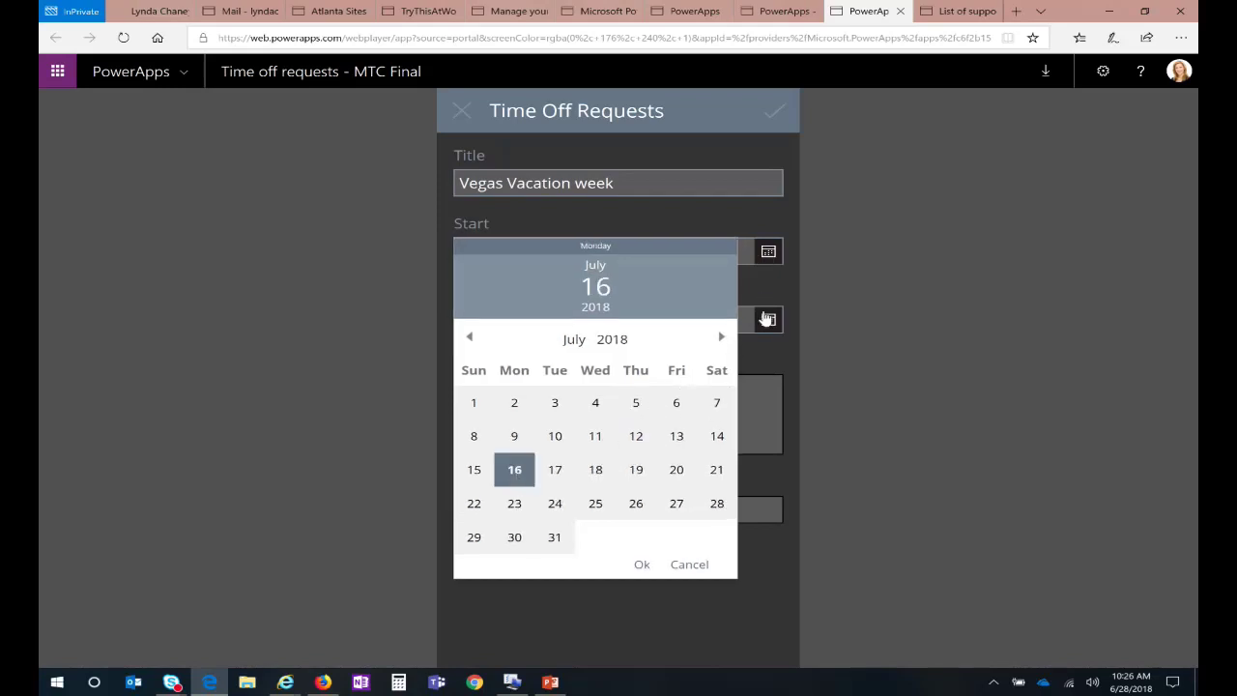
{"action": "left_click", "coordinate": [767, 319]}
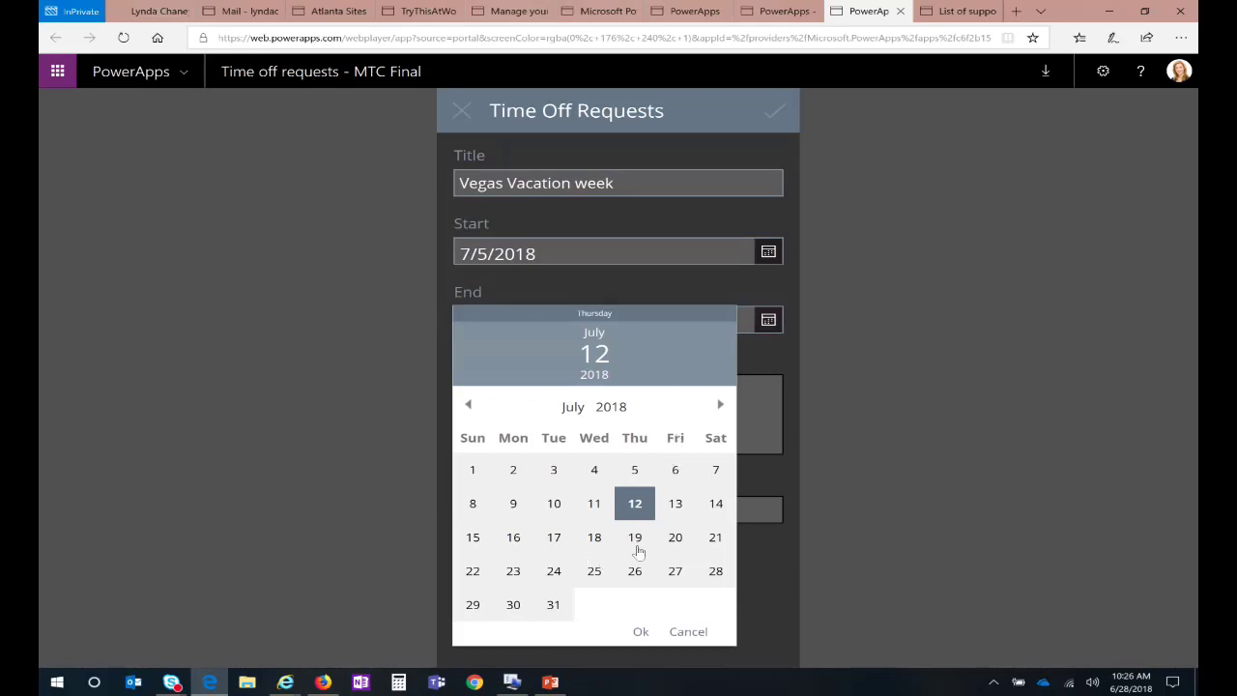
{"action": "left_click", "coordinate": [675, 539]}
{"action": "left_click", "coordinate": [768, 422]}
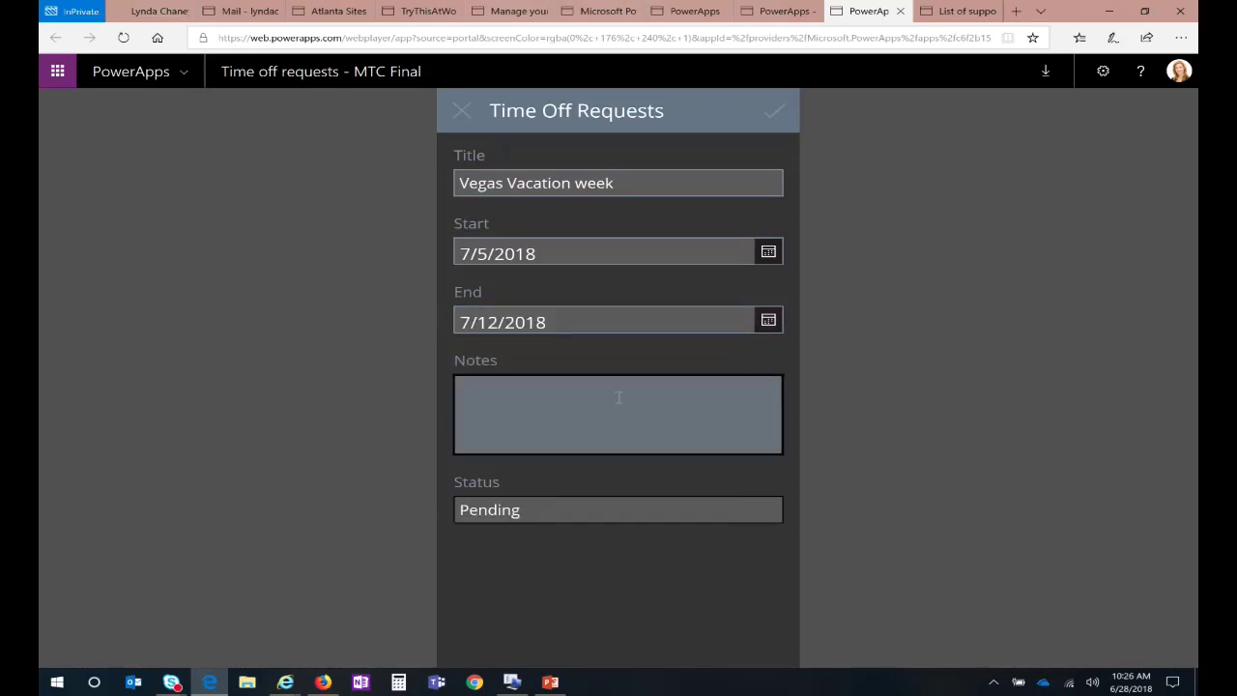
Step: Add the note 'vacation for training and relaxing' and submit the request
{"action": "type", "text": "vacation for training and rele"}
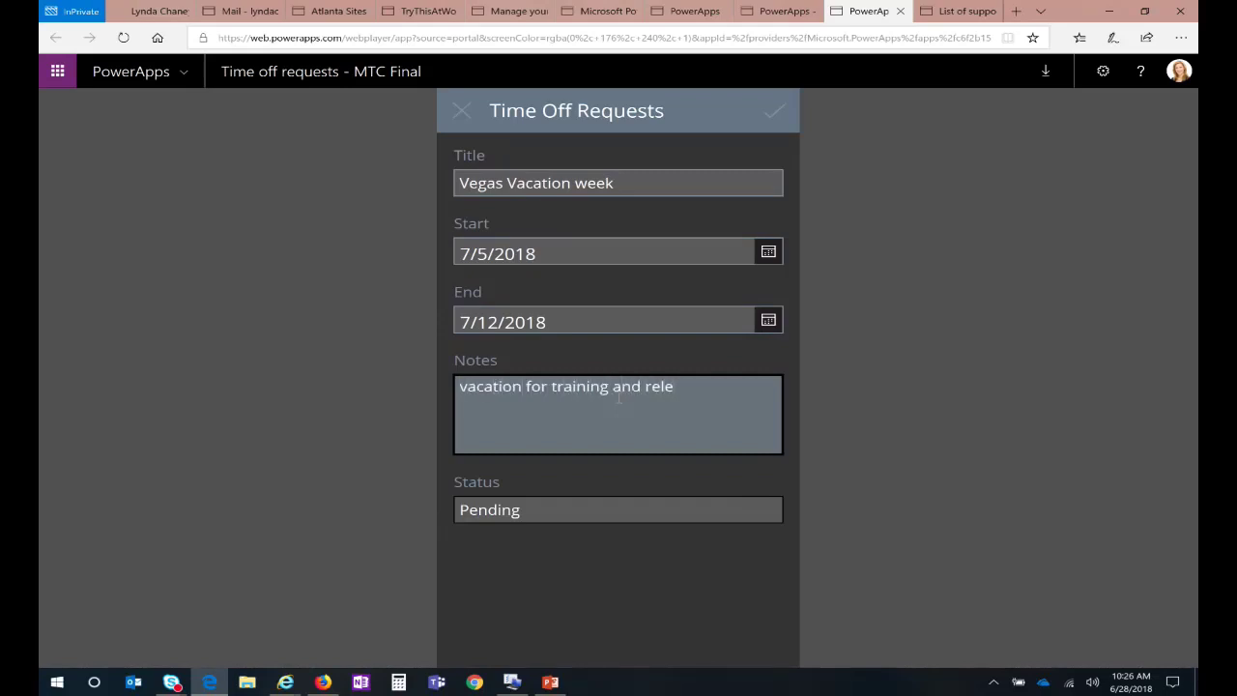
{"action": "type", "text": "xa"}
{"action": "key", "text": "BackSpace"}
{"action": "key", "text": "BackSpace"}
{"action": "key", "text": "BackSpace"}
{"action": "type", "text": "axing"}
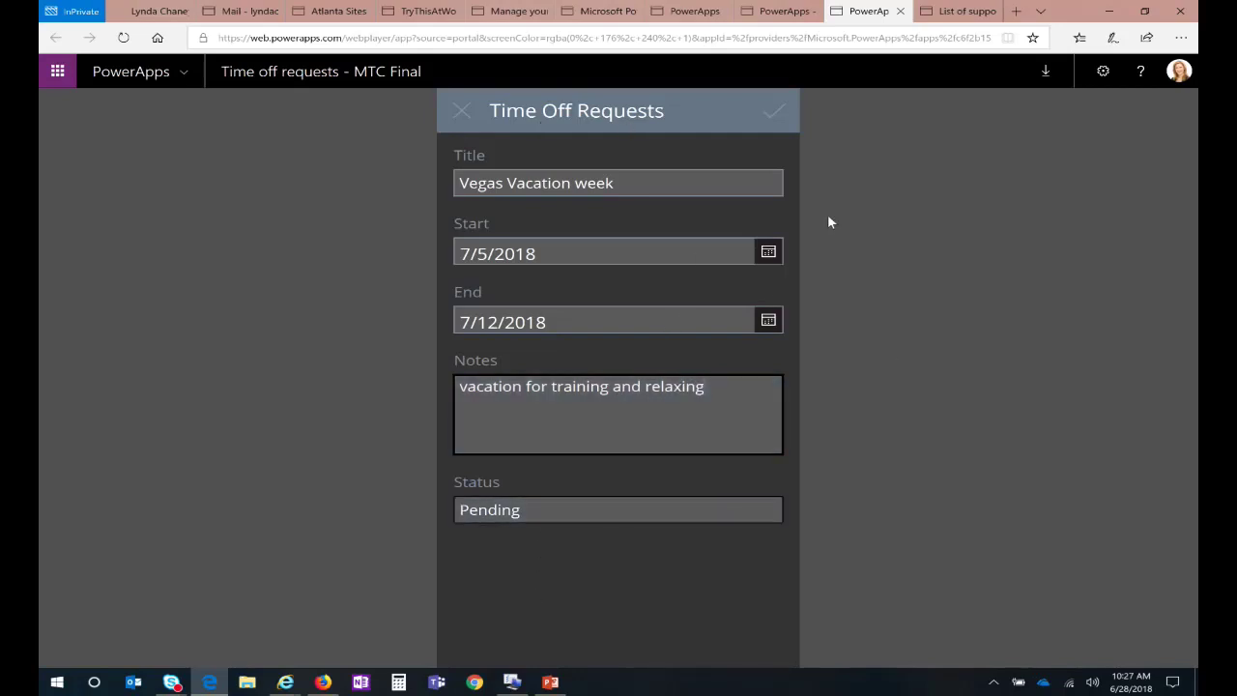
{"action": "left_click", "coordinate": [778, 114]}
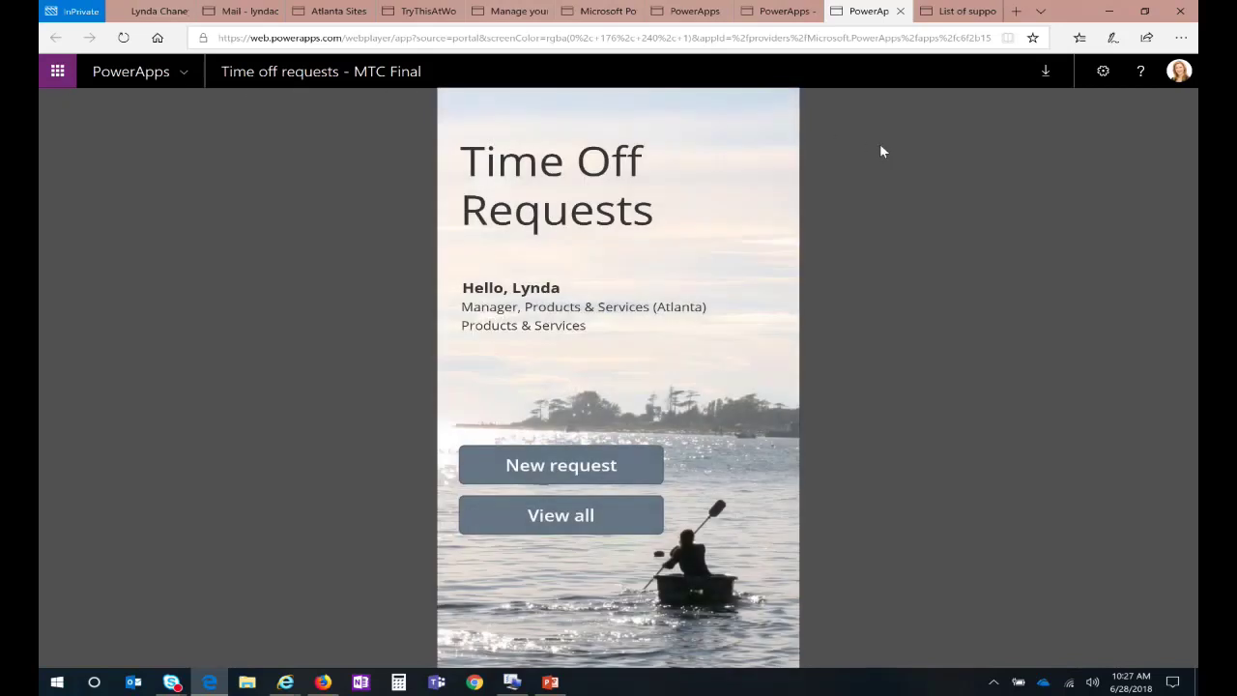
Step: Show all time off requests and scroll down to the Pending 7-day Vegas Vacation week entry
{"action": "left_click", "coordinate": [560, 516]}
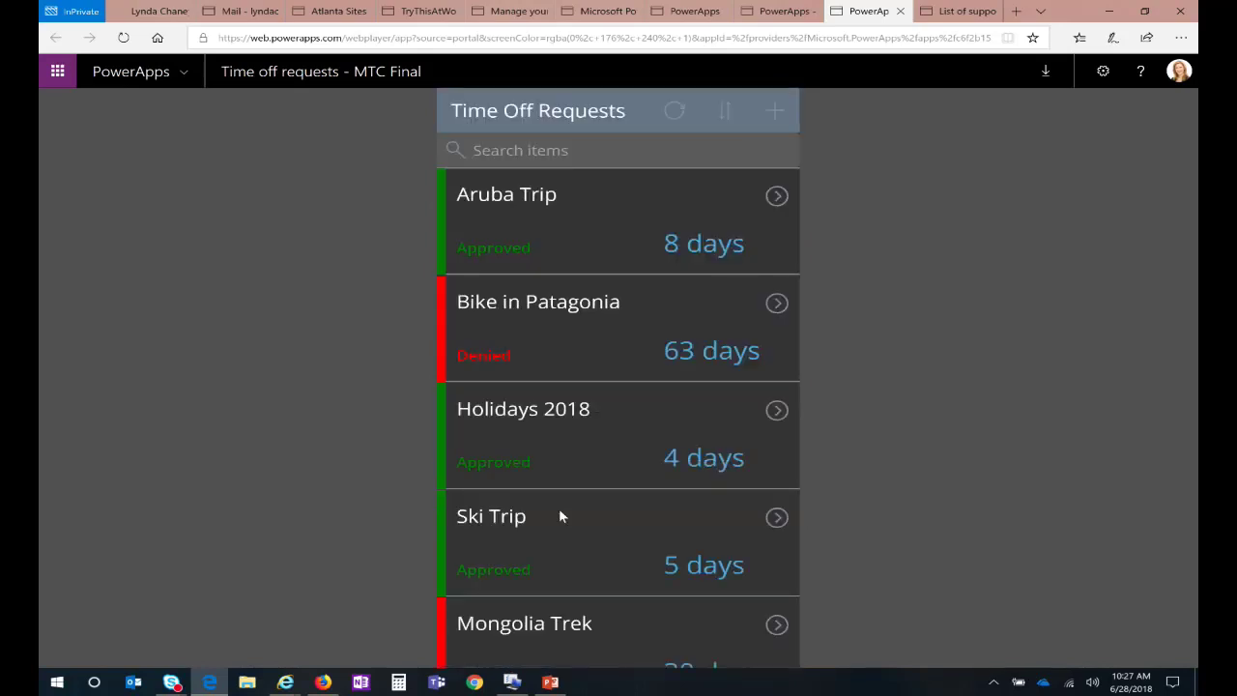
{"action": "scroll", "coordinate": [561, 489], "scroll_direction": "down", "scroll_amount": 3}
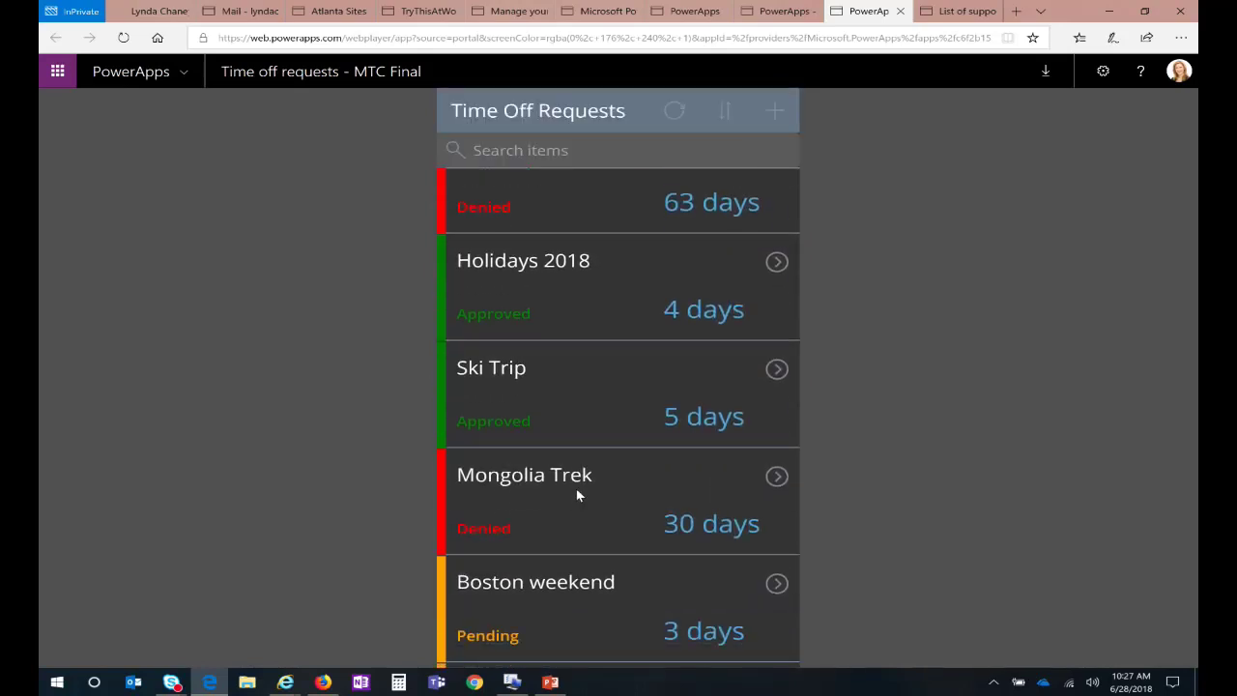
{"action": "scroll", "coordinate": [584, 498], "scroll_direction": "down", "scroll_amount": 1}
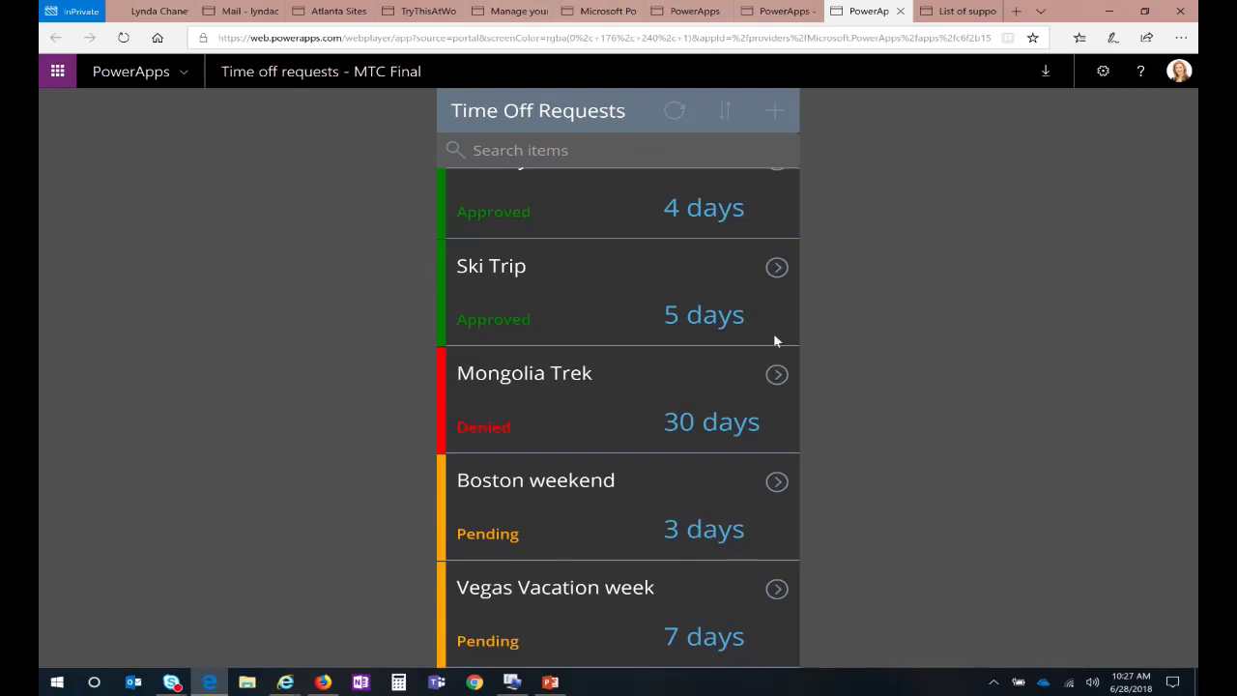
Step: Check the approval flow's run history from its details page
{"action": "left_click", "coordinate": [513, 14]}
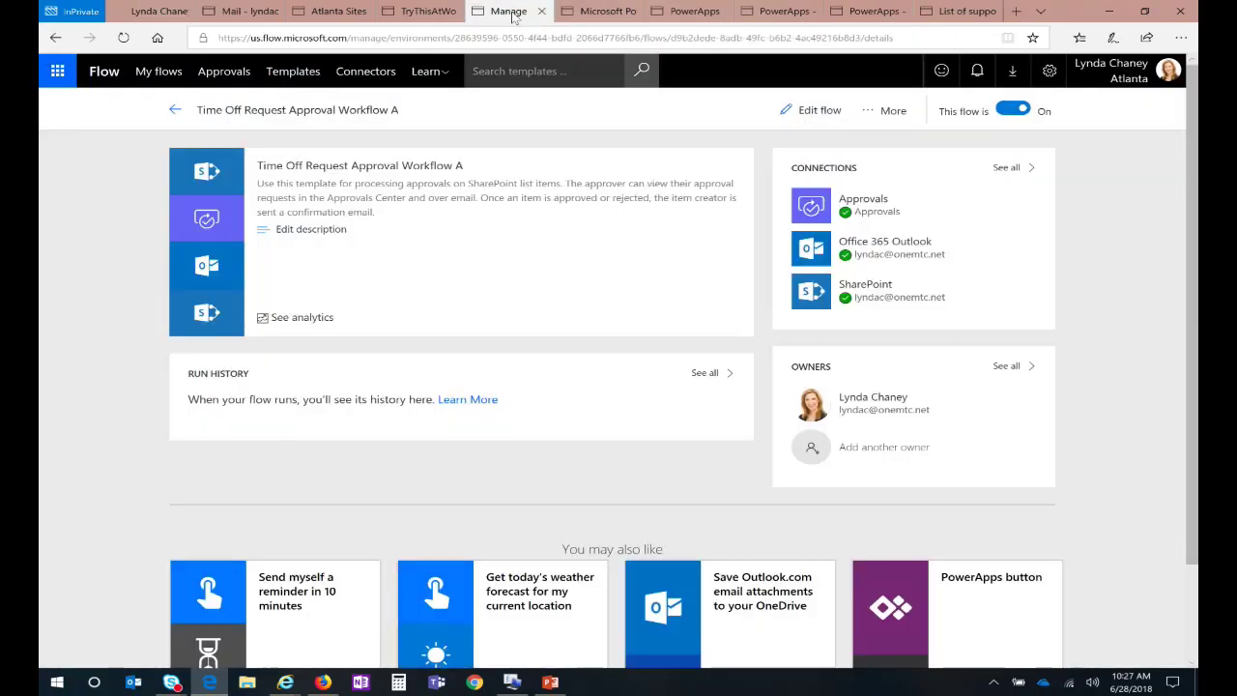
{"action": "left_click", "coordinate": [711, 372]}
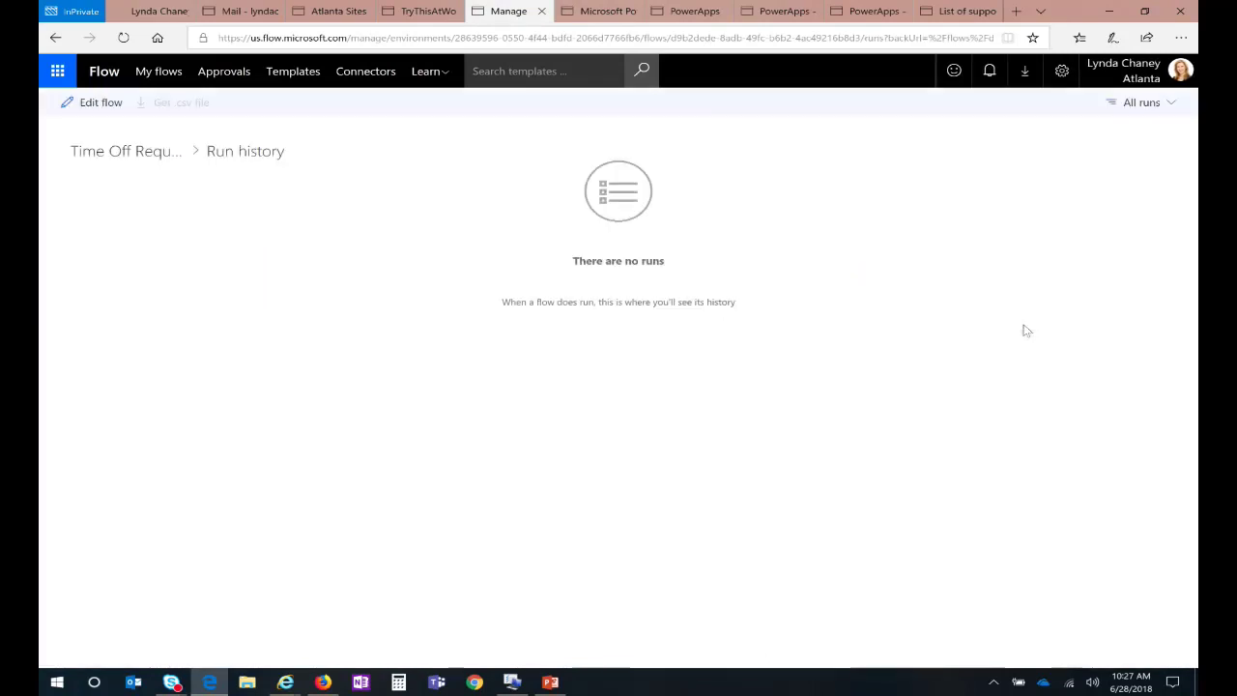
{"action": "left_click", "coordinate": [55, 37]}
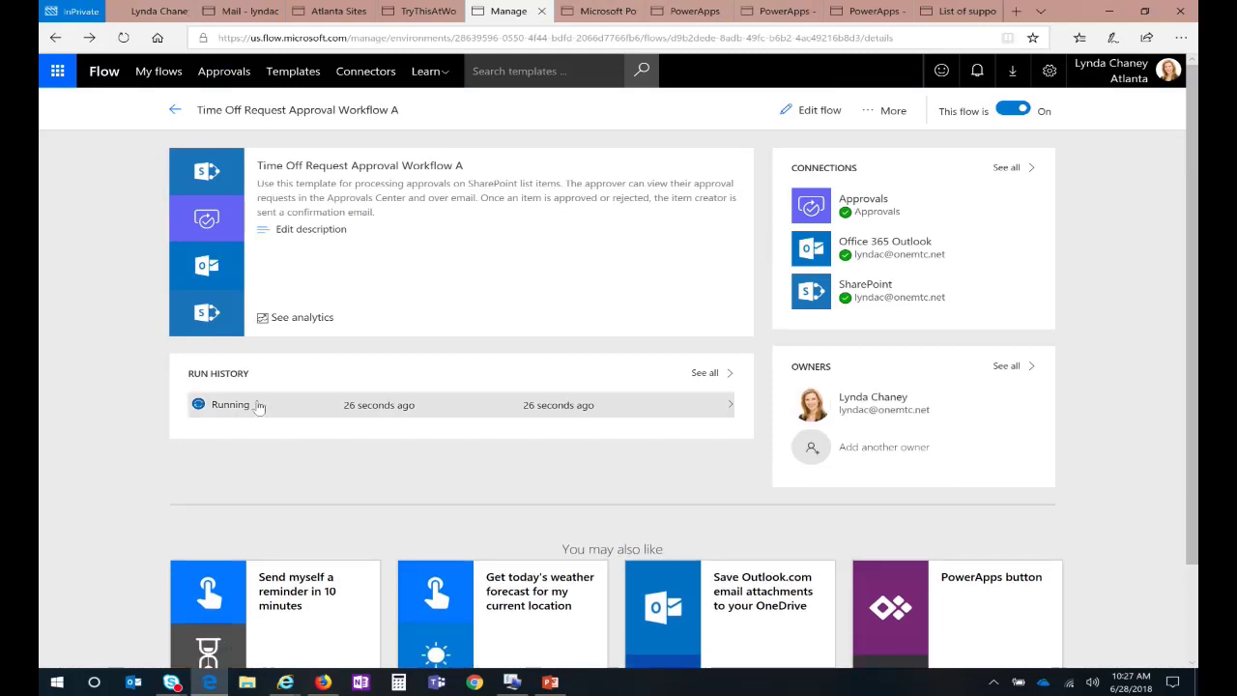
Step: Inspect the running Vegas Vacation week run's trigger and confirm it waits at Start an approval
{"action": "left_click", "coordinate": [357, 406]}
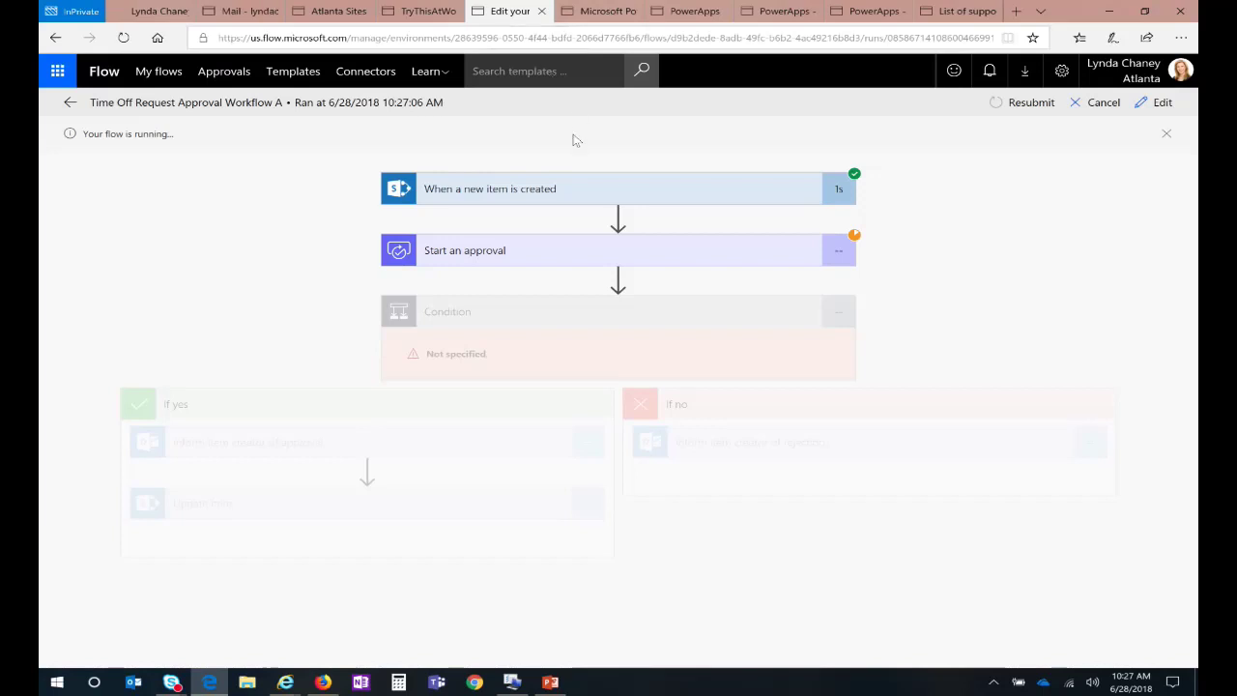
{"action": "double_click", "coordinate": [679, 193]}
{"action": "left_click_drag", "start_coordinate": [681, 194], "coordinate": [1197, 348]}
{"action": "left_click", "coordinate": [1191, 214]}
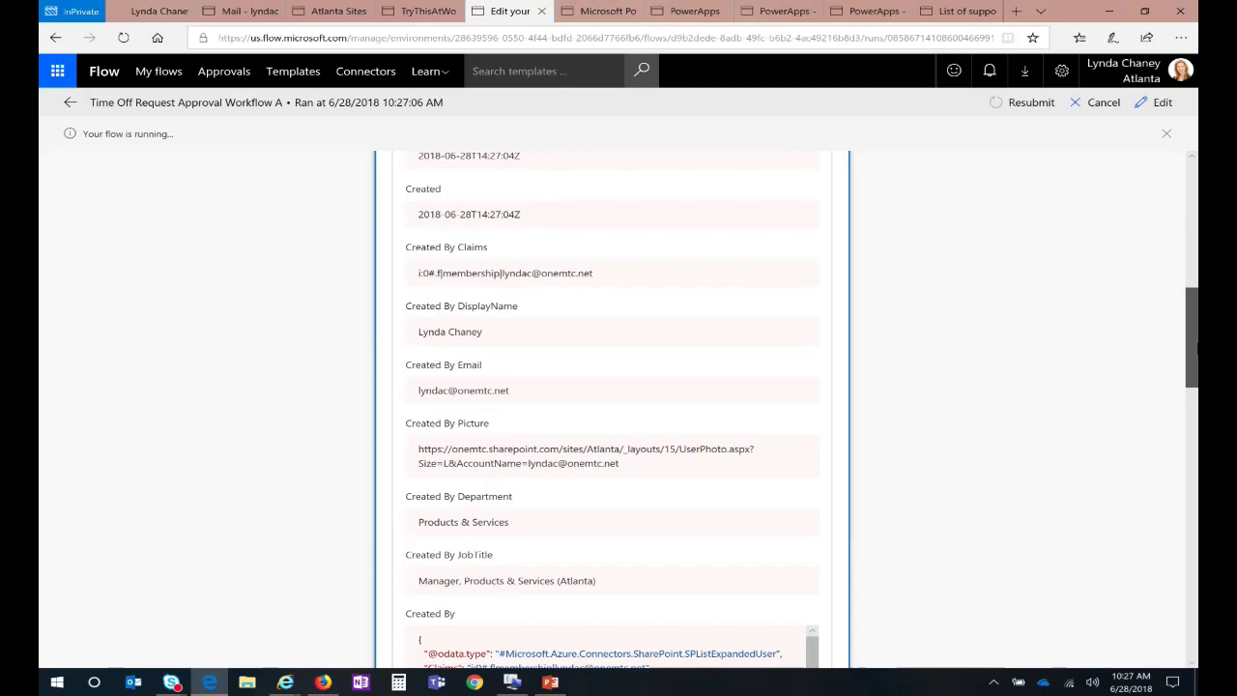
{"action": "left_click_drag", "start_coordinate": [1196, 348], "coordinate": [1196, 593]}
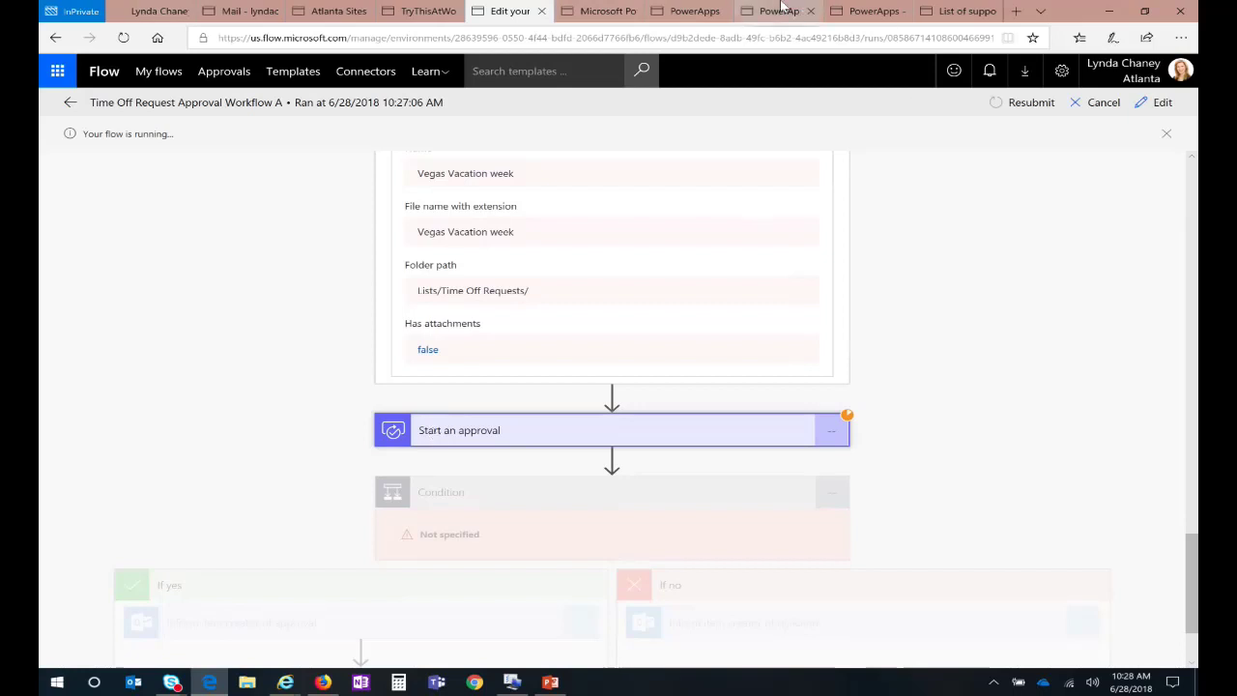
{"action": "left_click", "coordinate": [282, 9]}
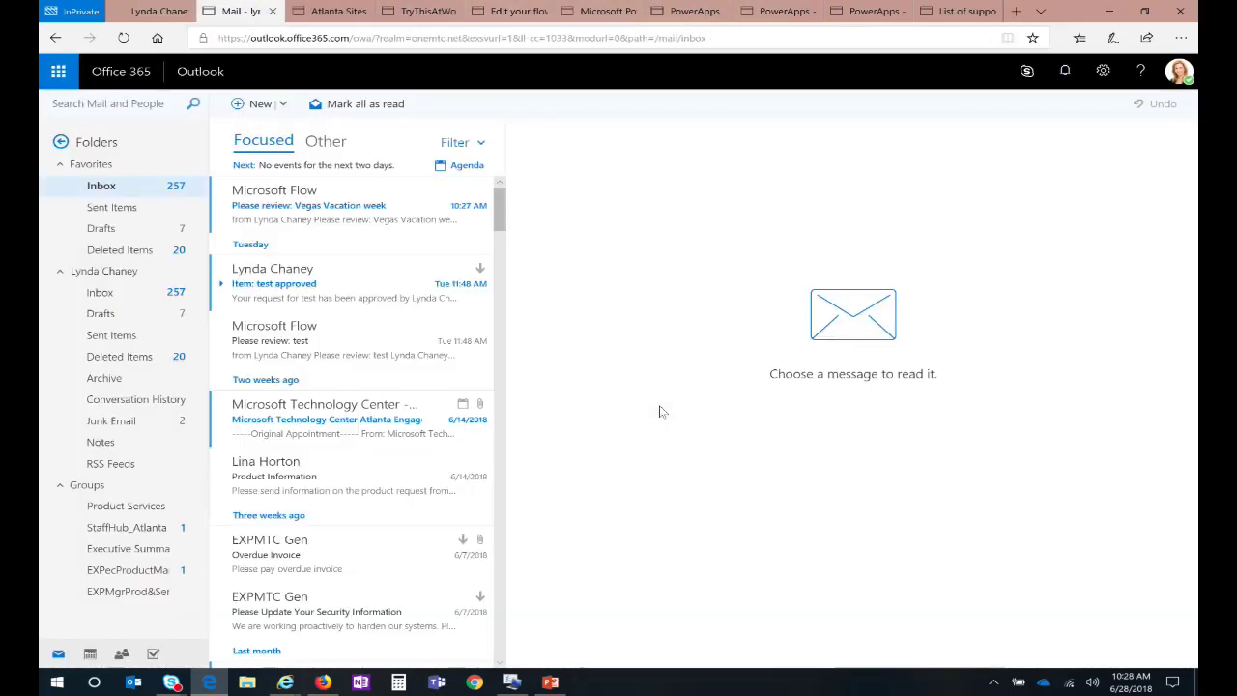
Step: Approve the Vegas Vacation week request with the comment 'Sounds like fun. Enjoy'
{"action": "left_click", "coordinate": [329, 216]}
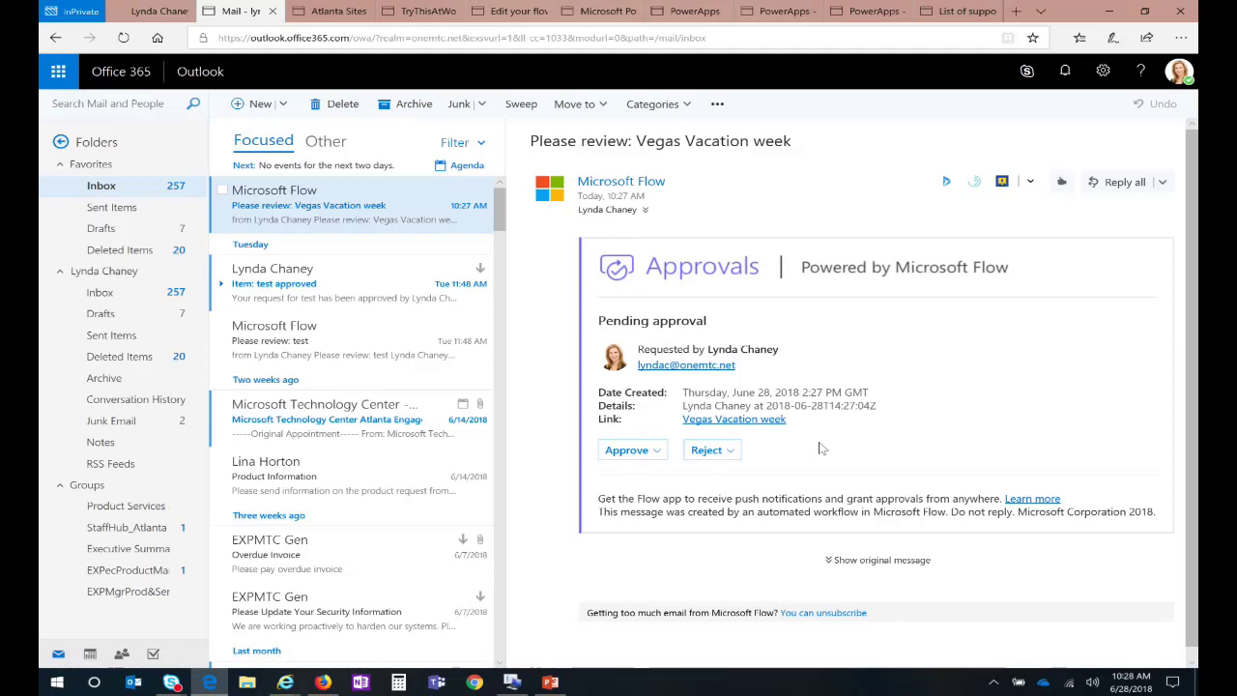
{"action": "left_click", "coordinate": [663, 452]}
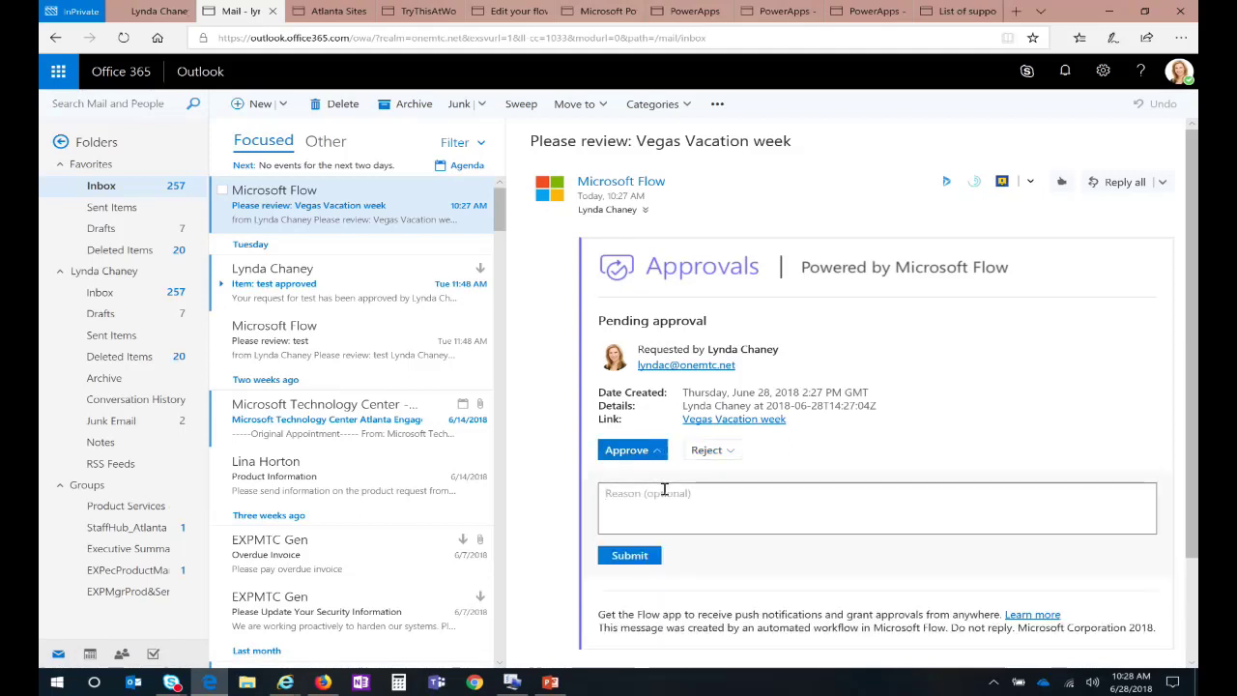
{"action": "type", "text": "Sounds like fun. Enjoy"}
{"action": "left_click", "coordinate": [630, 556]}
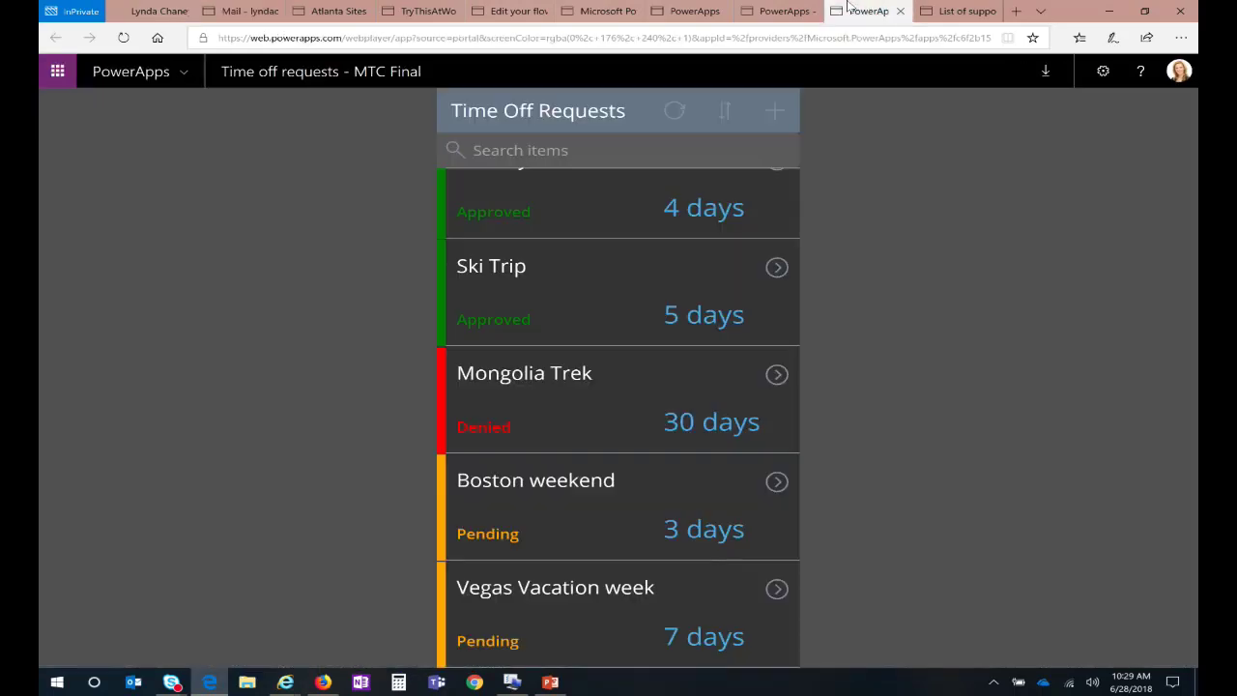
Step: Review the approval run's steps, confirming it succeeded through Update item
{"action": "left_click", "coordinate": [873, 11]}
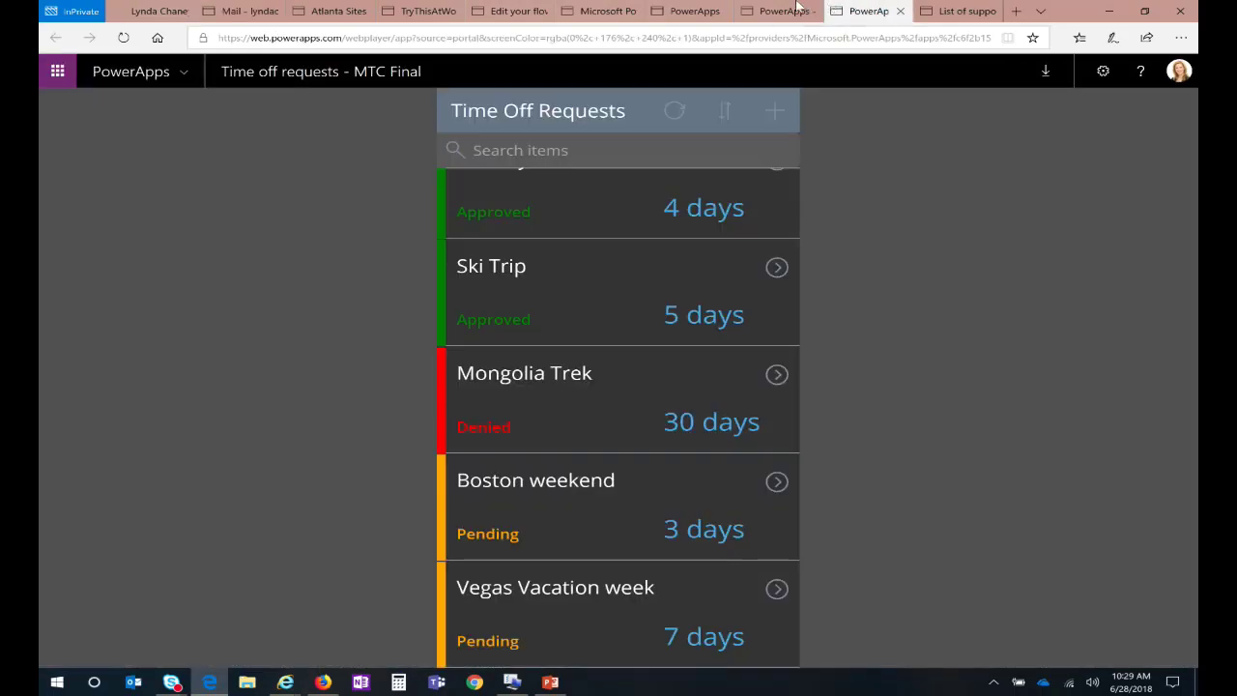
{"action": "left_click", "coordinate": [689, 10]}
{"action": "left_click", "coordinate": [601, 10]}
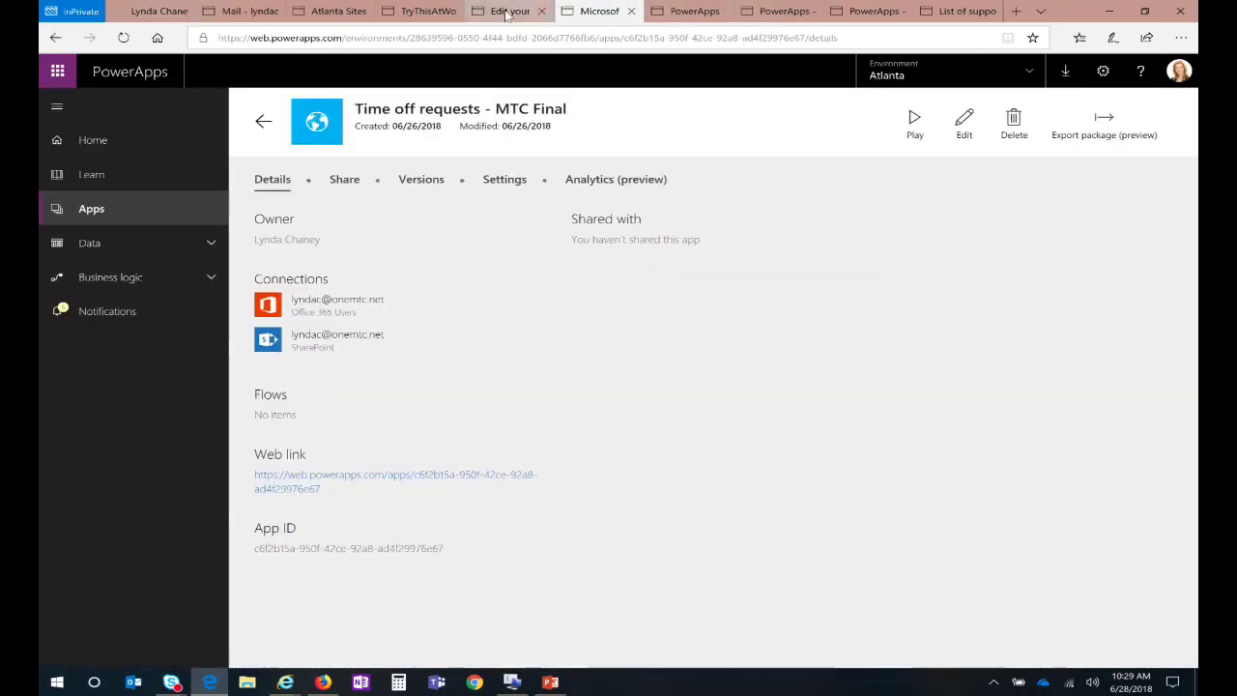
{"action": "left_click", "coordinate": [512, 11]}
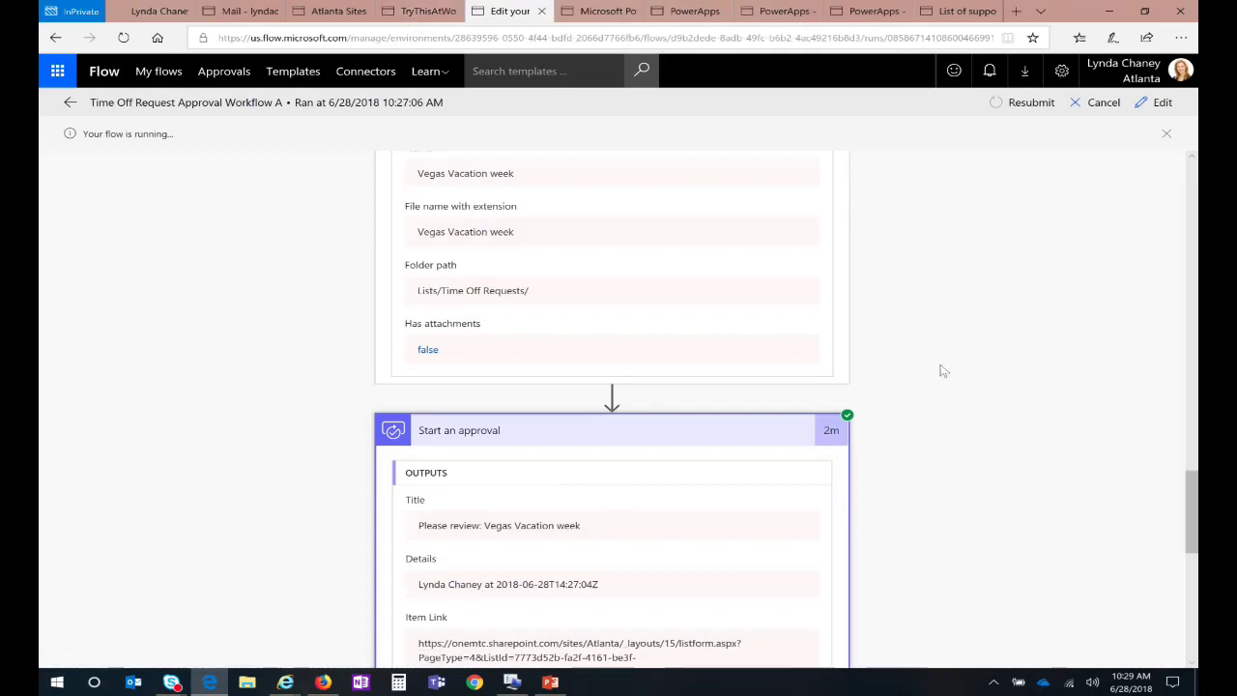
{"action": "scroll", "coordinate": [605, 349], "scroll_direction": "down", "scroll_amount": 2}
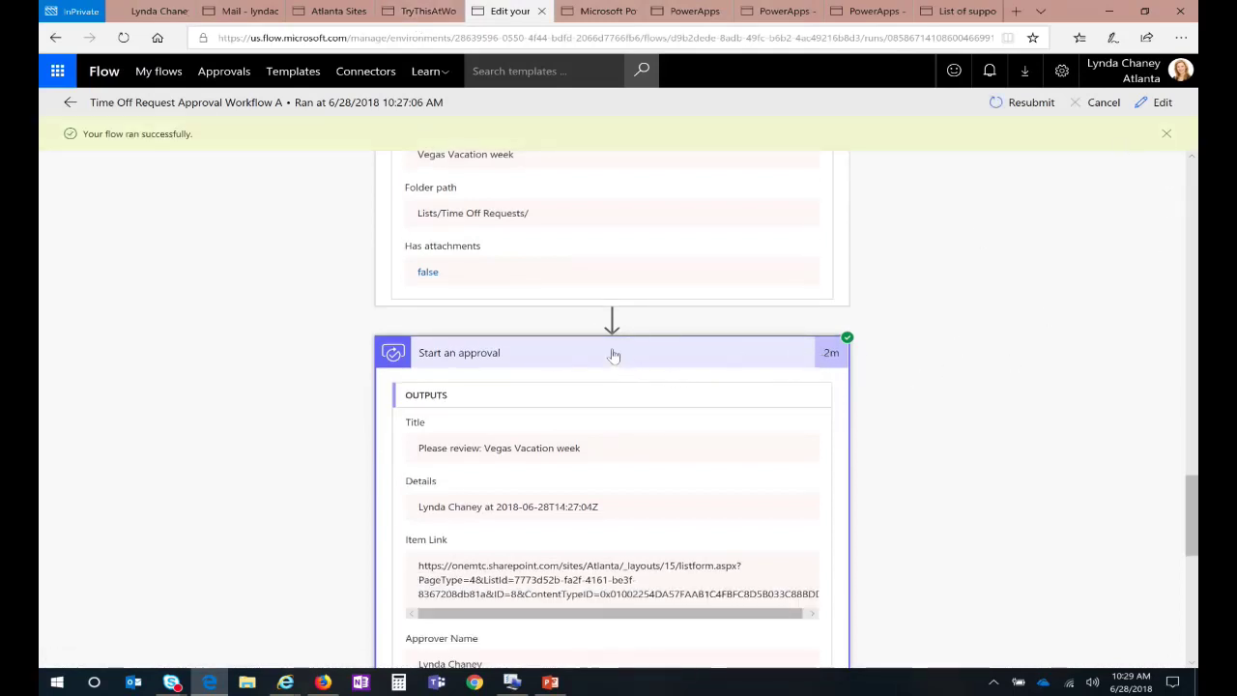
{"action": "left_click", "coordinate": [833, 354]}
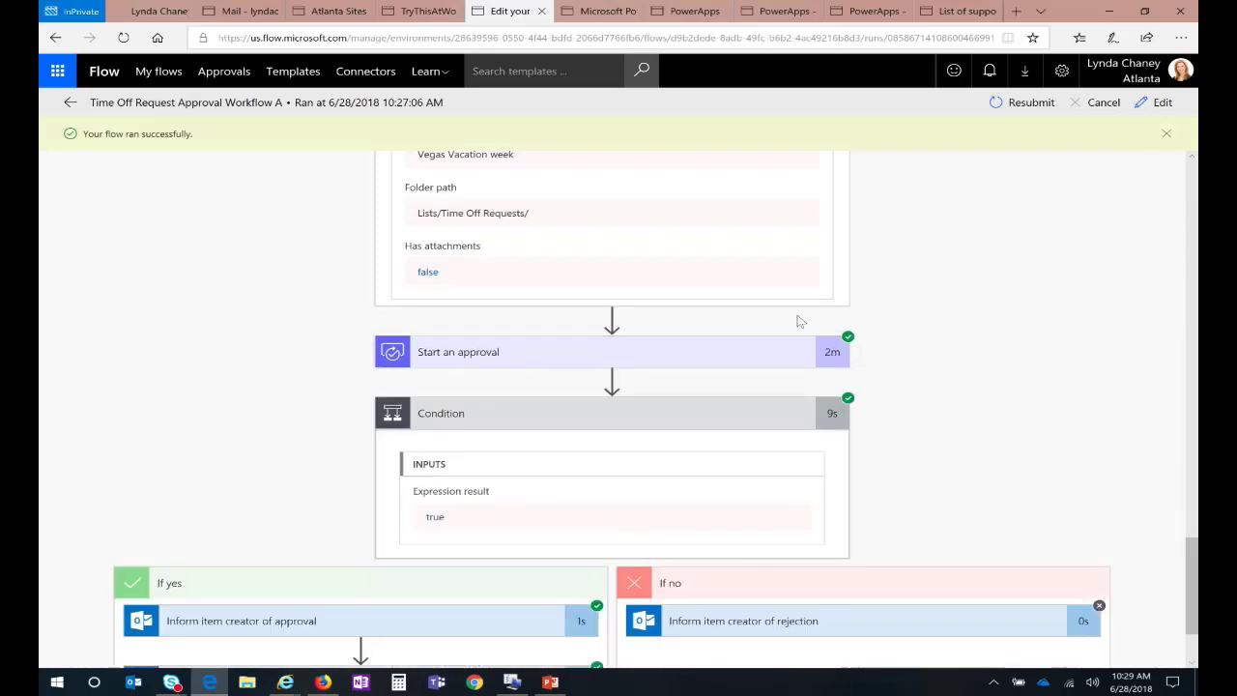
{"action": "scroll", "coordinate": [1002, 361], "scroll_direction": "down", "scroll_amount": 2}
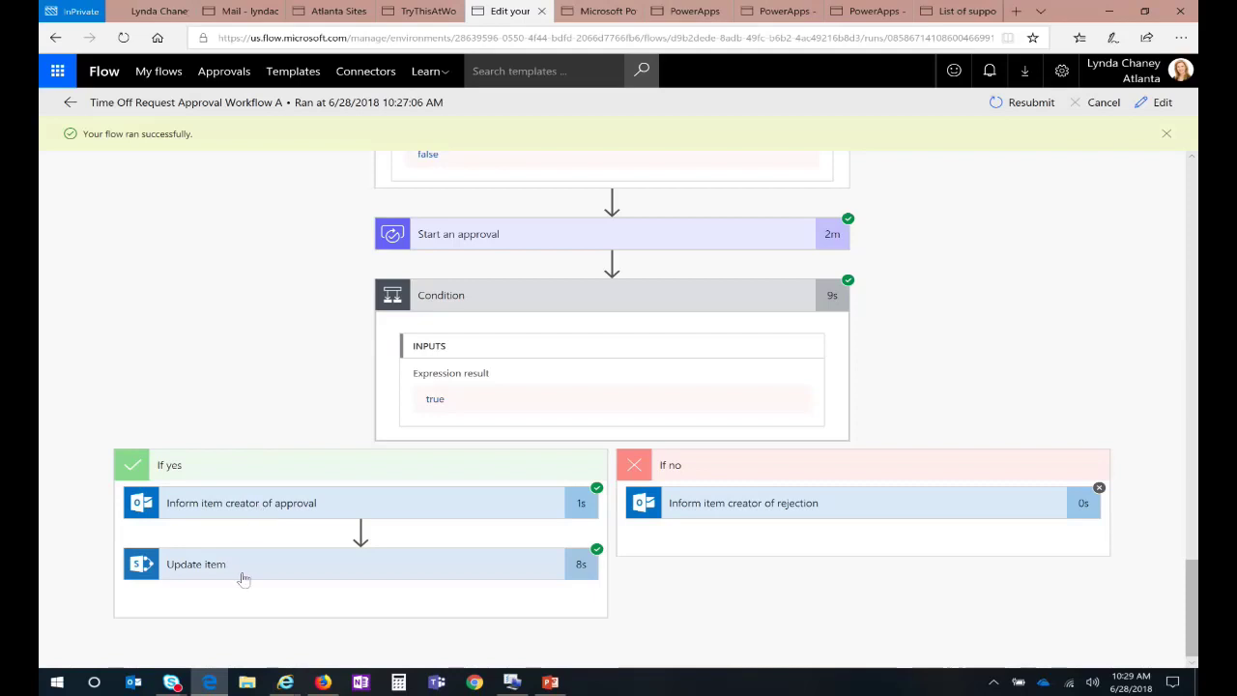
{"action": "left_click", "coordinate": [228, 7]}
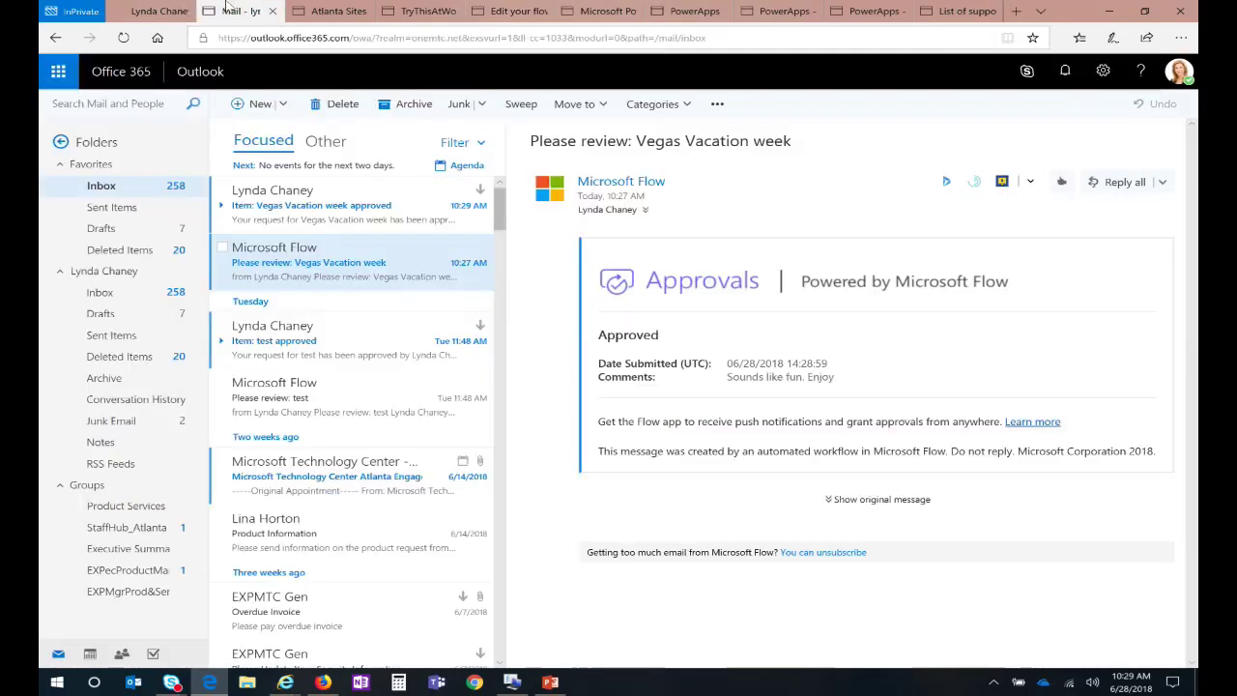
Step: Read the 'Item: Vegas Vacation week approved' notification e-mail
{"action": "left_click", "coordinate": [331, 210]}
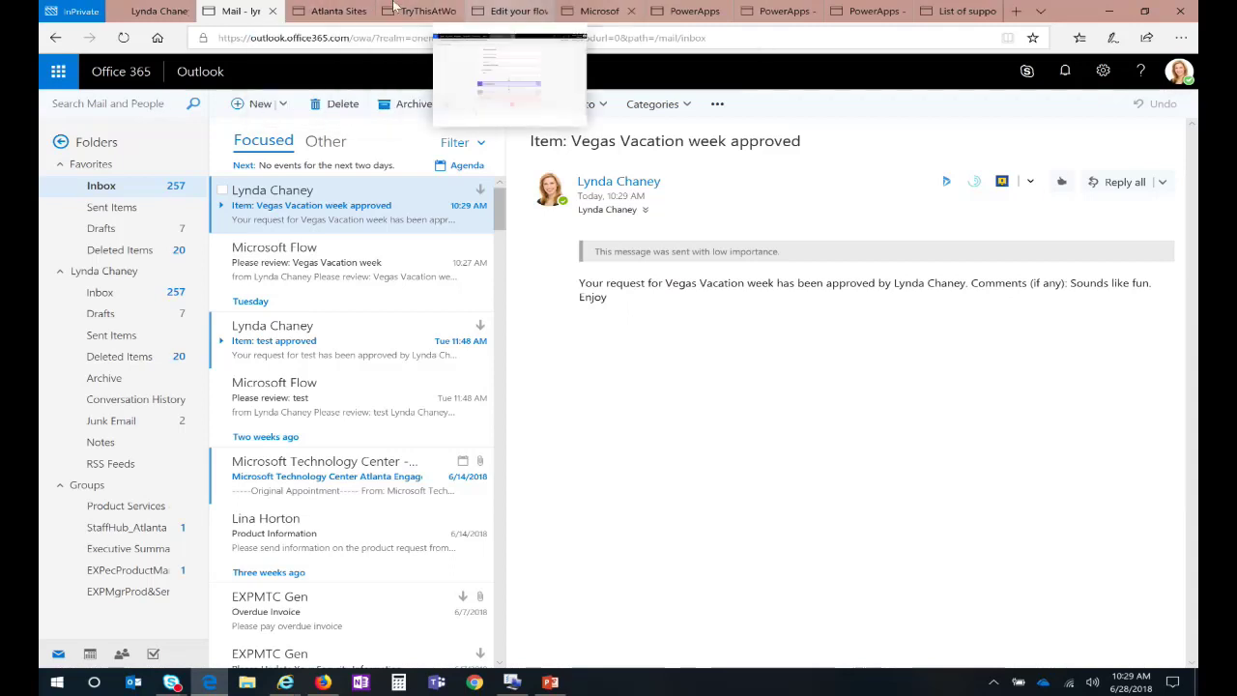
Step: Refresh the SharePoint Time Off Requests list and confirm Vegas Vacation week shows Approved
{"action": "left_click", "coordinate": [333, 11]}
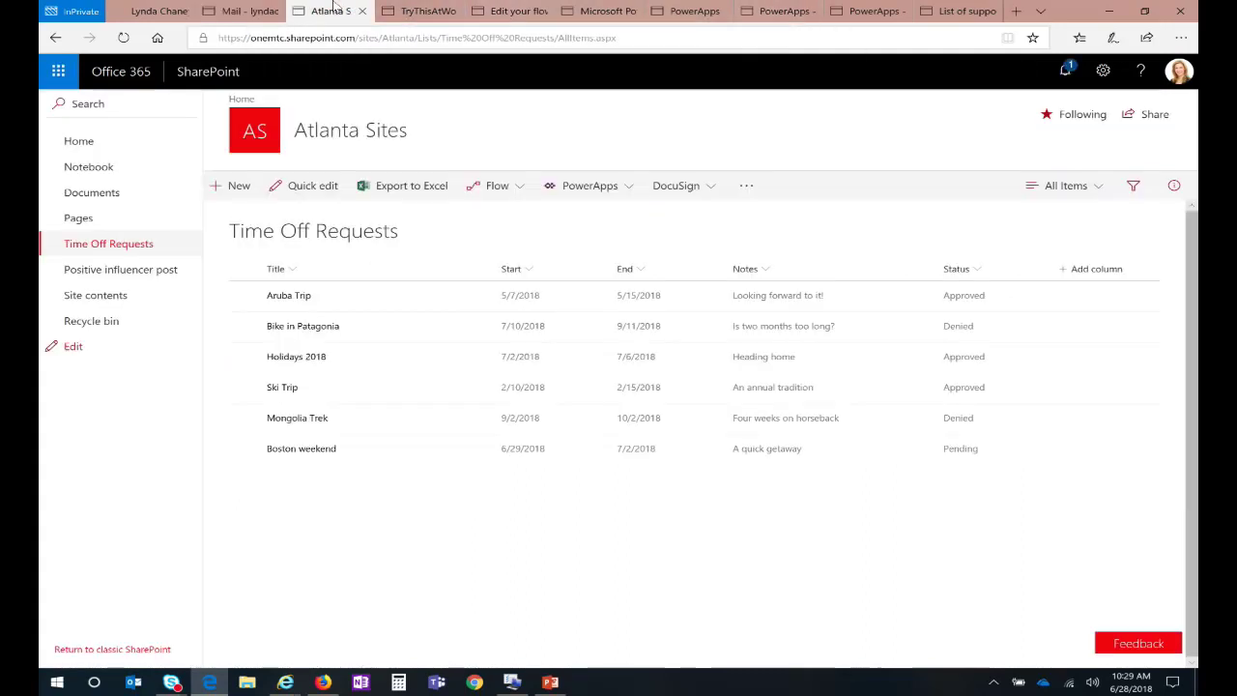
{"action": "left_click", "coordinate": [123, 39]}
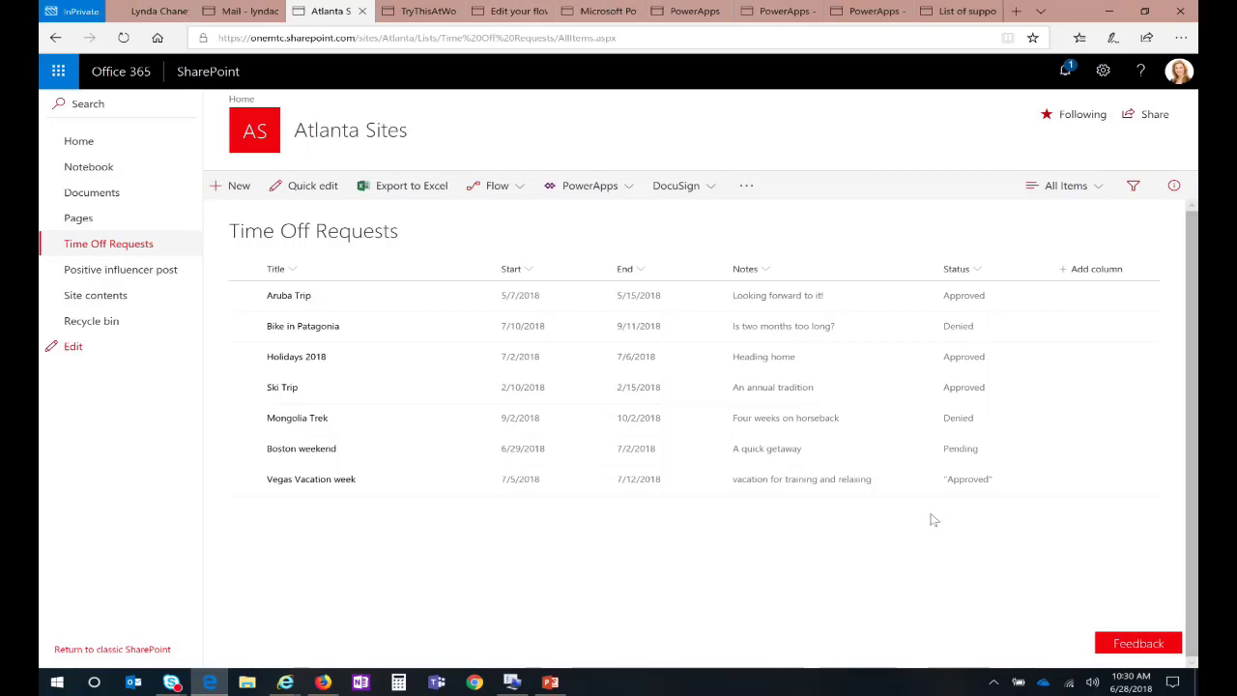
{"action": "left_click", "coordinate": [512, 19]}
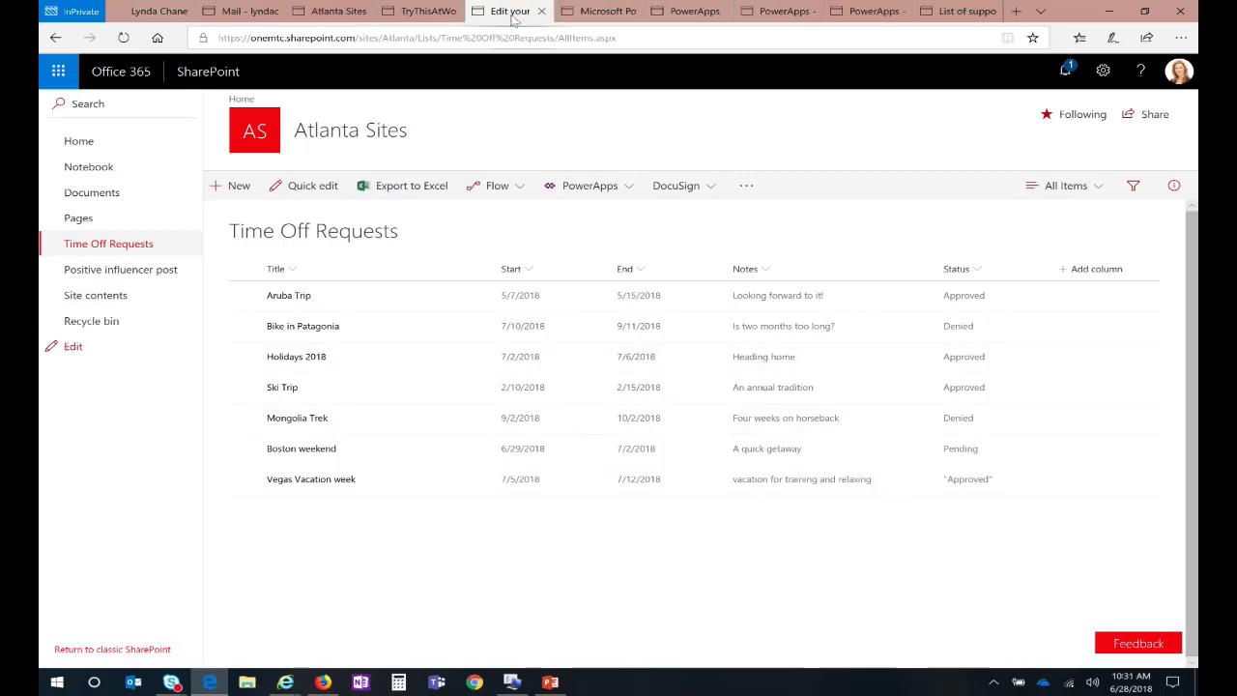
Step: Open the Twitter Social Sentiment flow for editing from My flows
{"action": "left_click", "coordinate": [170, 75]}
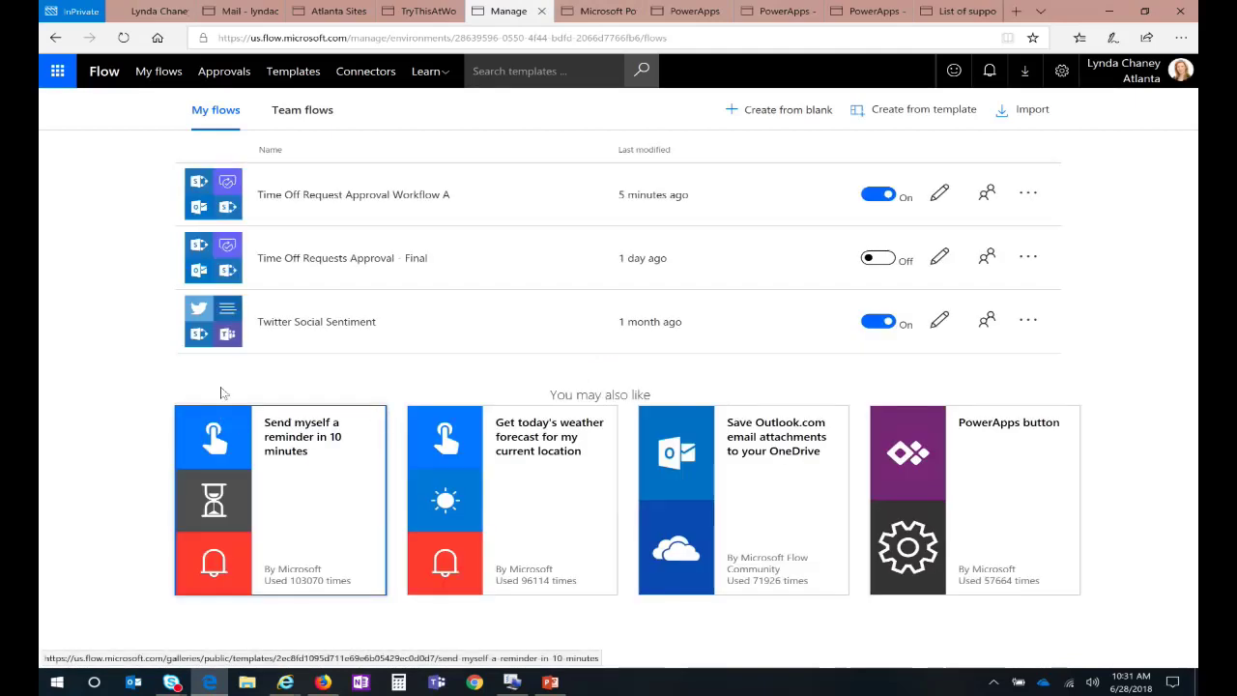
{"action": "left_click", "coordinate": [939, 324]}
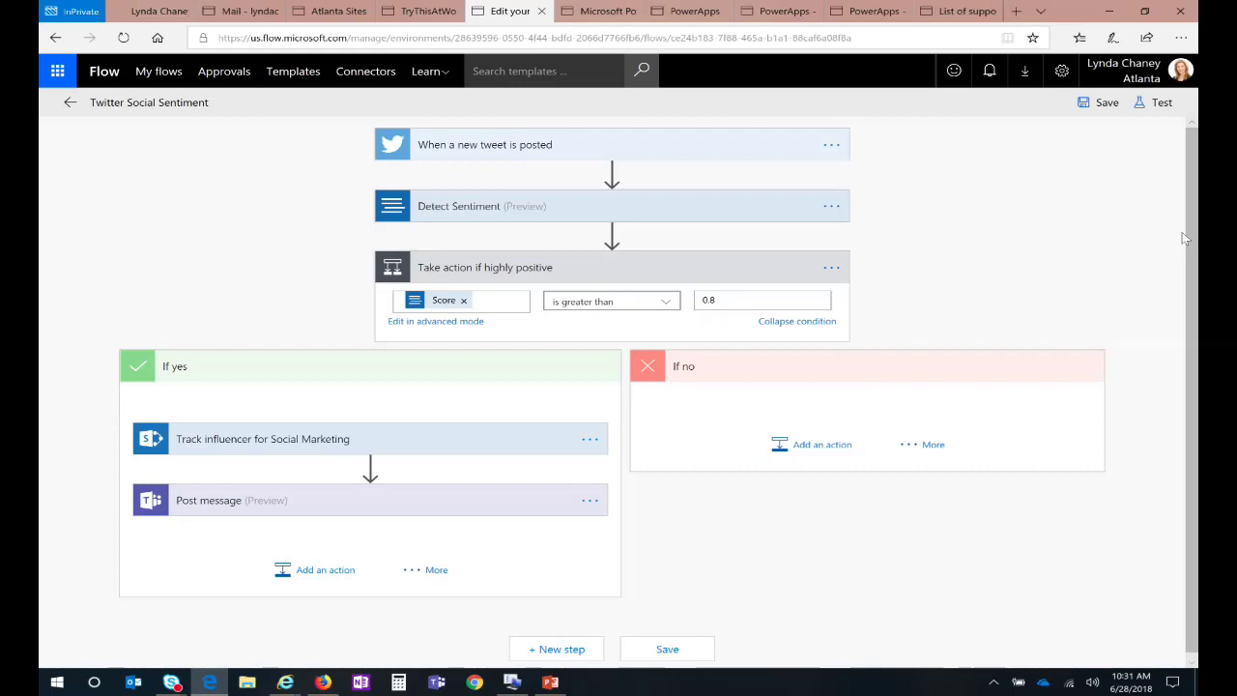
Step: Expand the tweet trigger and Detect Sentiment to view the ContosoCam search and Tweet text input
{"action": "left_click", "coordinate": [746, 147]}
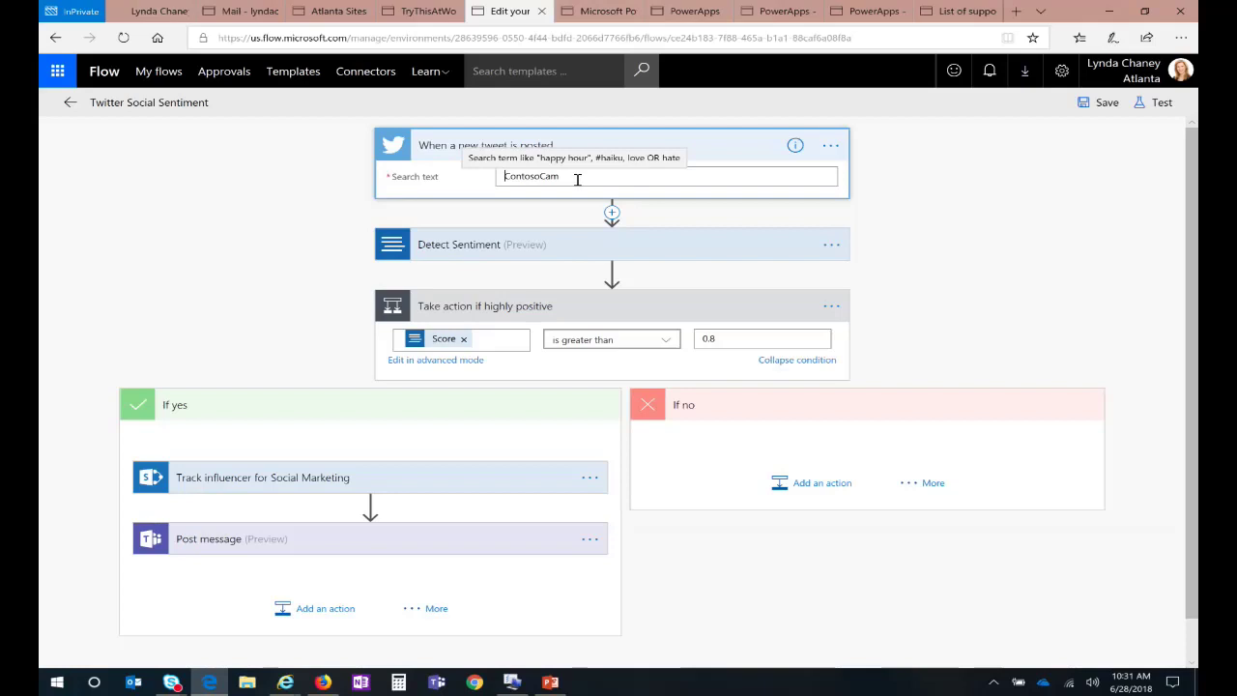
{"action": "left_click", "coordinate": [599, 254]}
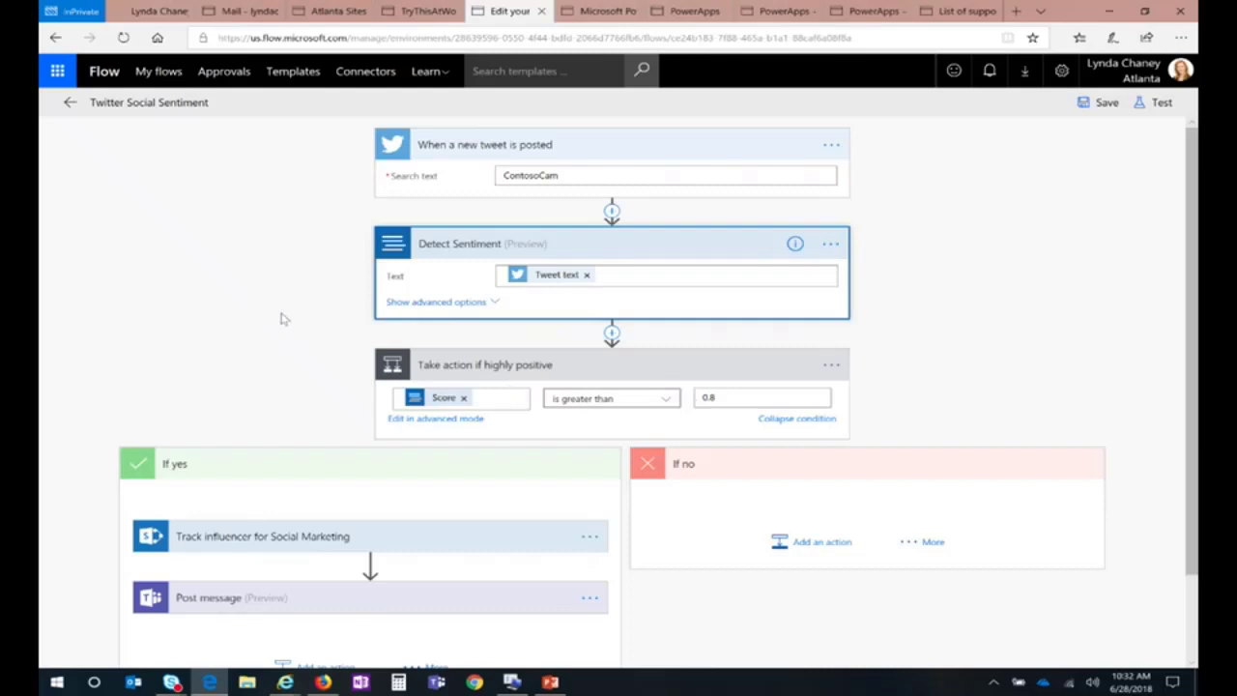
{"action": "scroll", "coordinate": [281, 319], "scroll_direction": "down", "scroll_amount": 2}
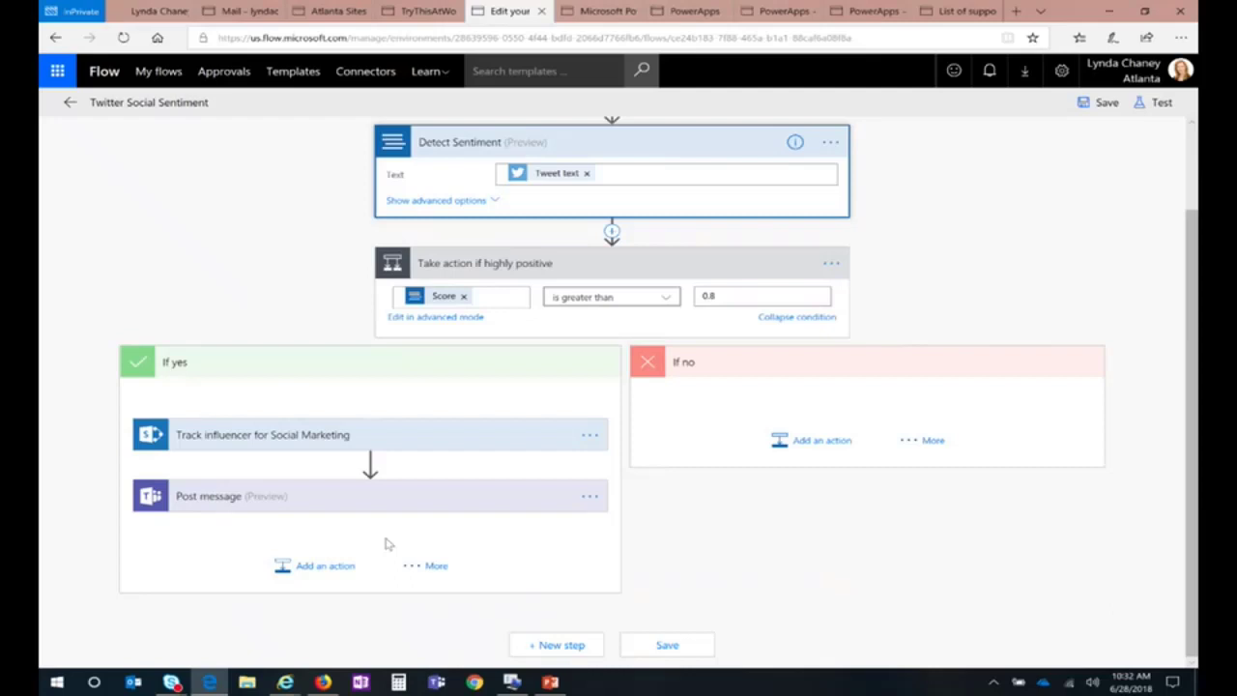
Step: Post a new ContosoCam tweet copied from the latest one, ending 'anyone to use that enjoys Cams'
{"action": "left_click", "coordinate": [147, 10]}
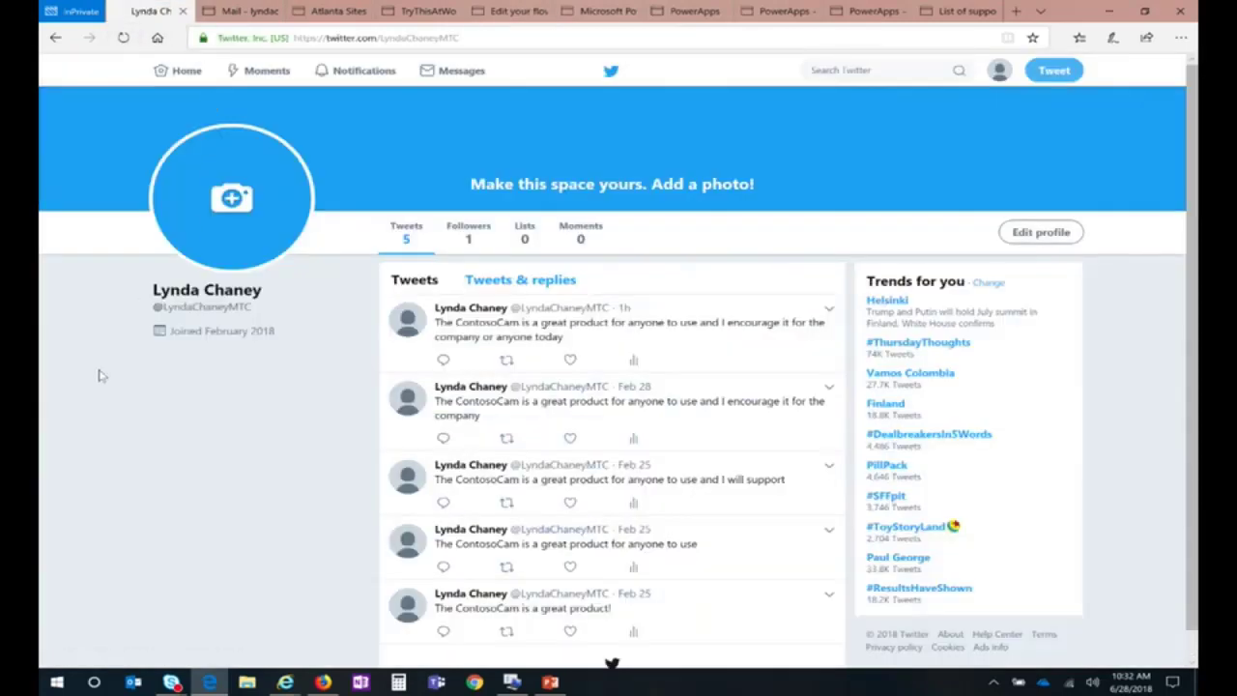
{"action": "left_click_drag", "start_coordinate": [565, 338], "coordinate": [436, 334]}
{"action": "key", "text": "ctrl+c"}
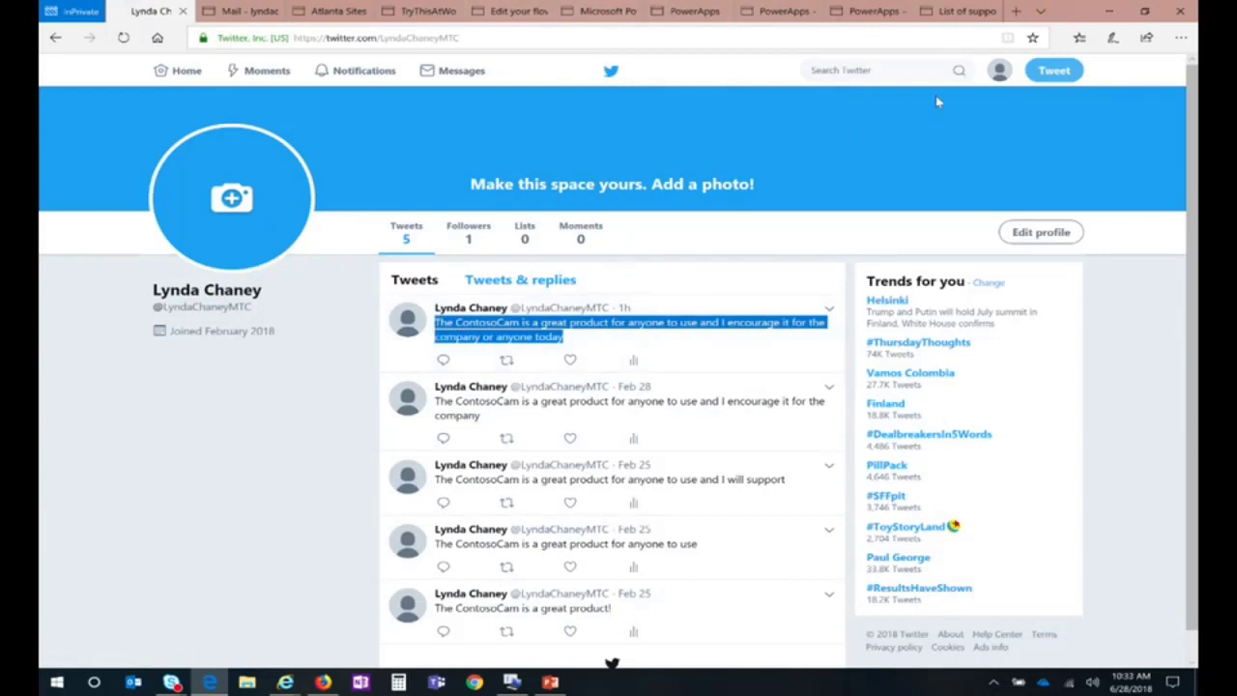
{"action": "left_click", "coordinate": [1054, 70]}
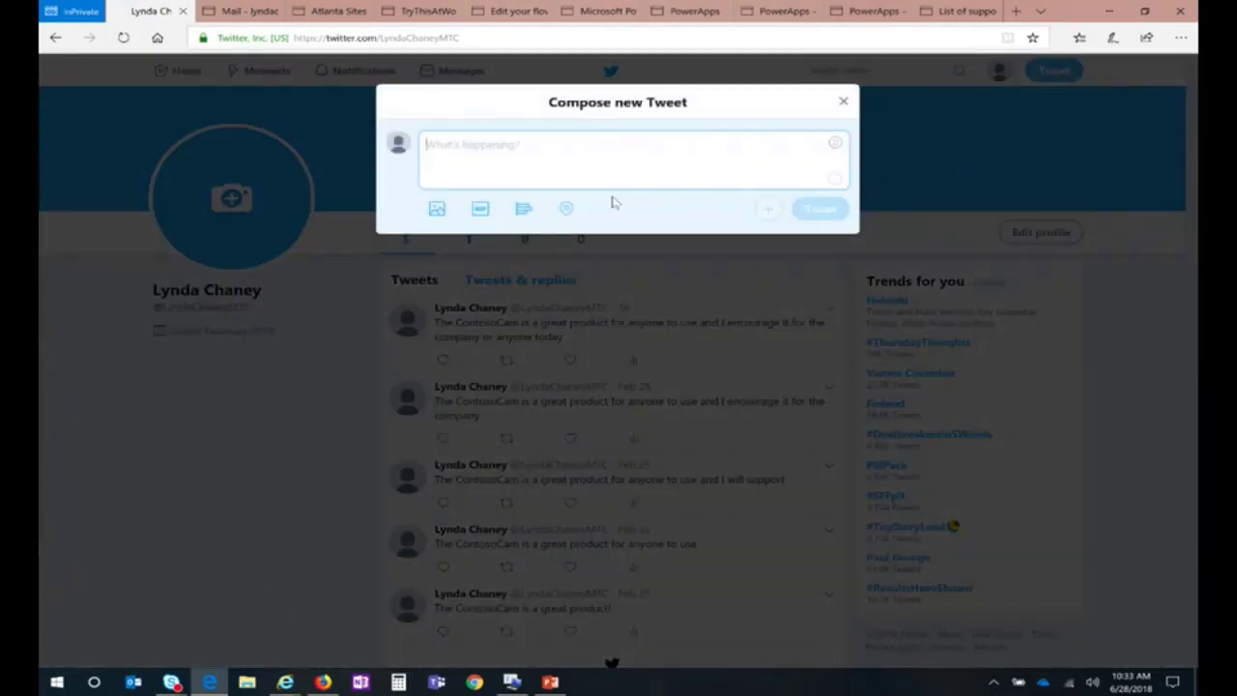
{"action": "key", "text": "ctrl+v"}
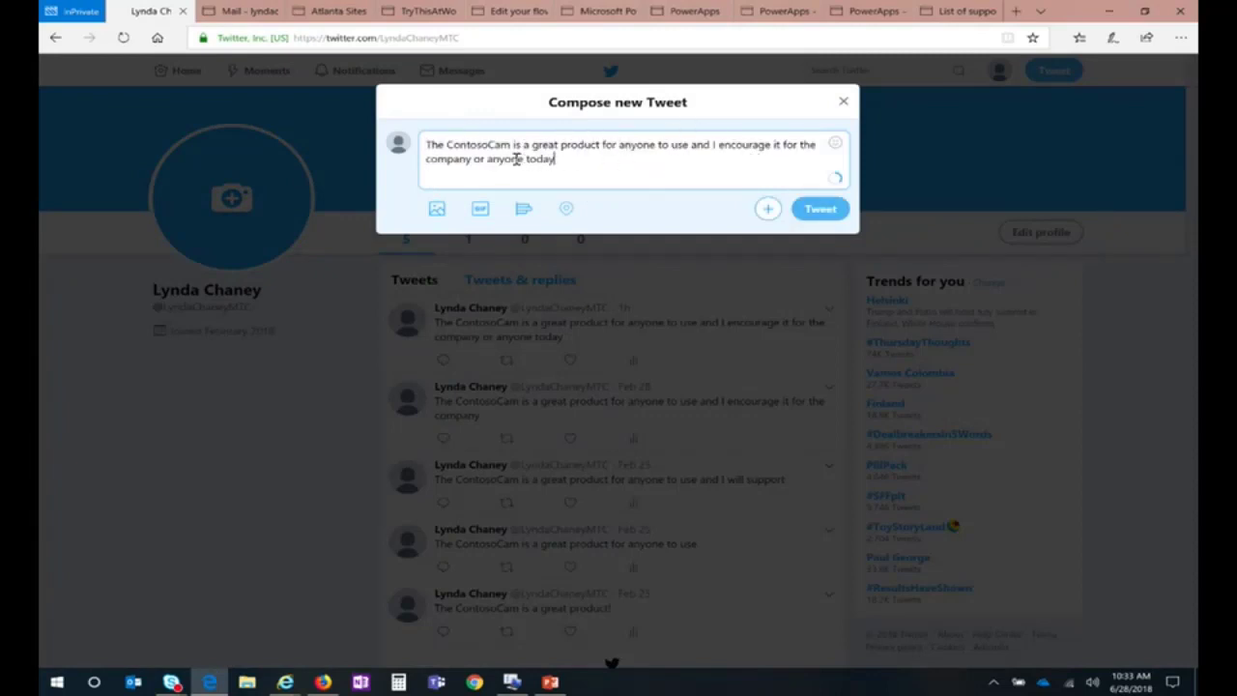
{"action": "left_click_drag", "start_coordinate": [487, 159], "coordinate": [610, 153]}
{"action": "type", "text": "anyone to use that enjoys Cams"}
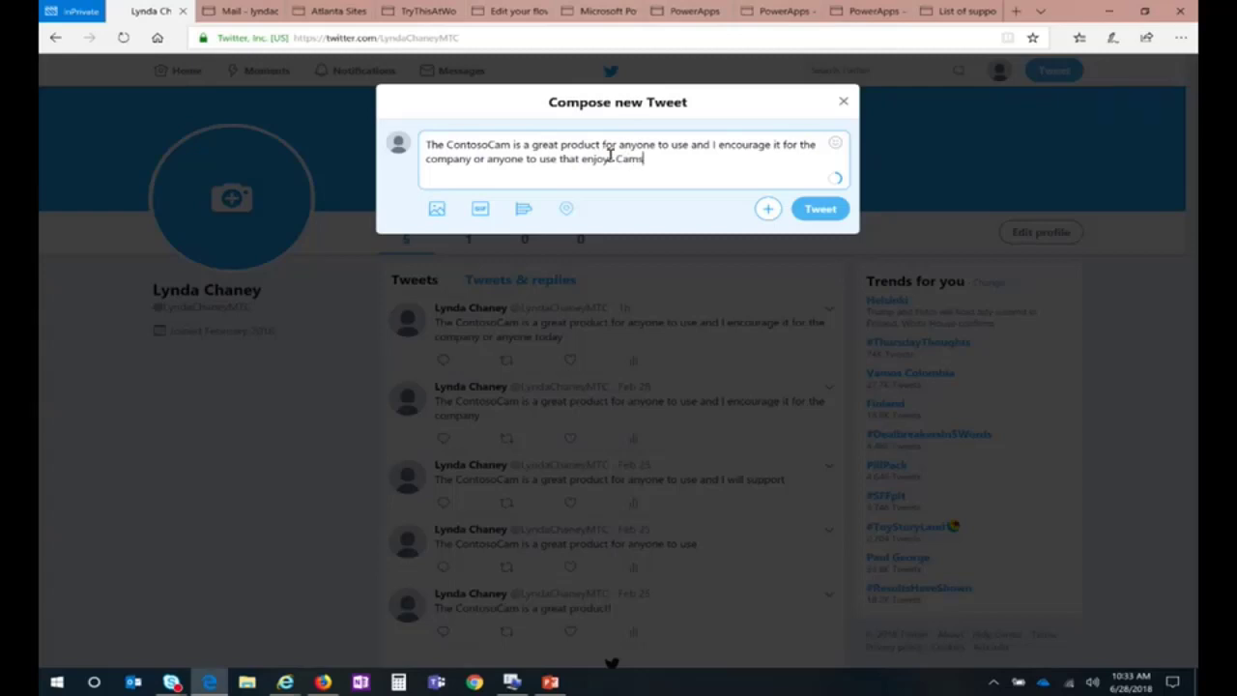
{"action": "left_click", "coordinate": [819, 209]}
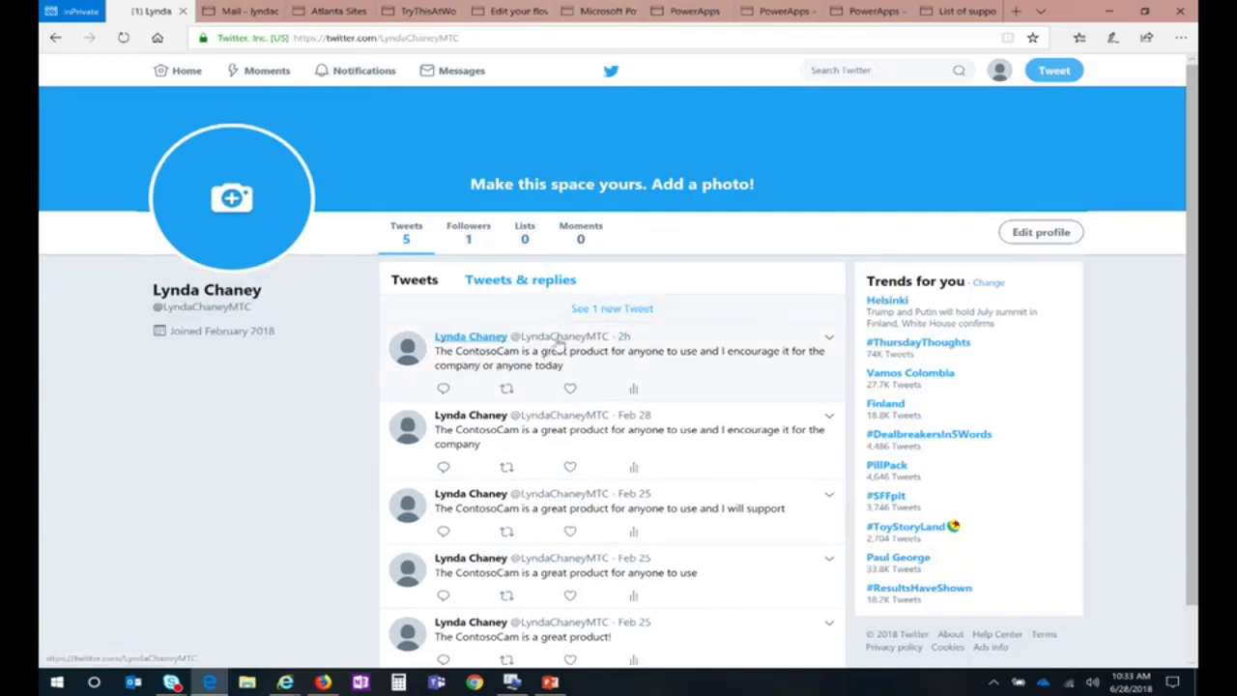
{"action": "left_click", "coordinate": [611, 310]}
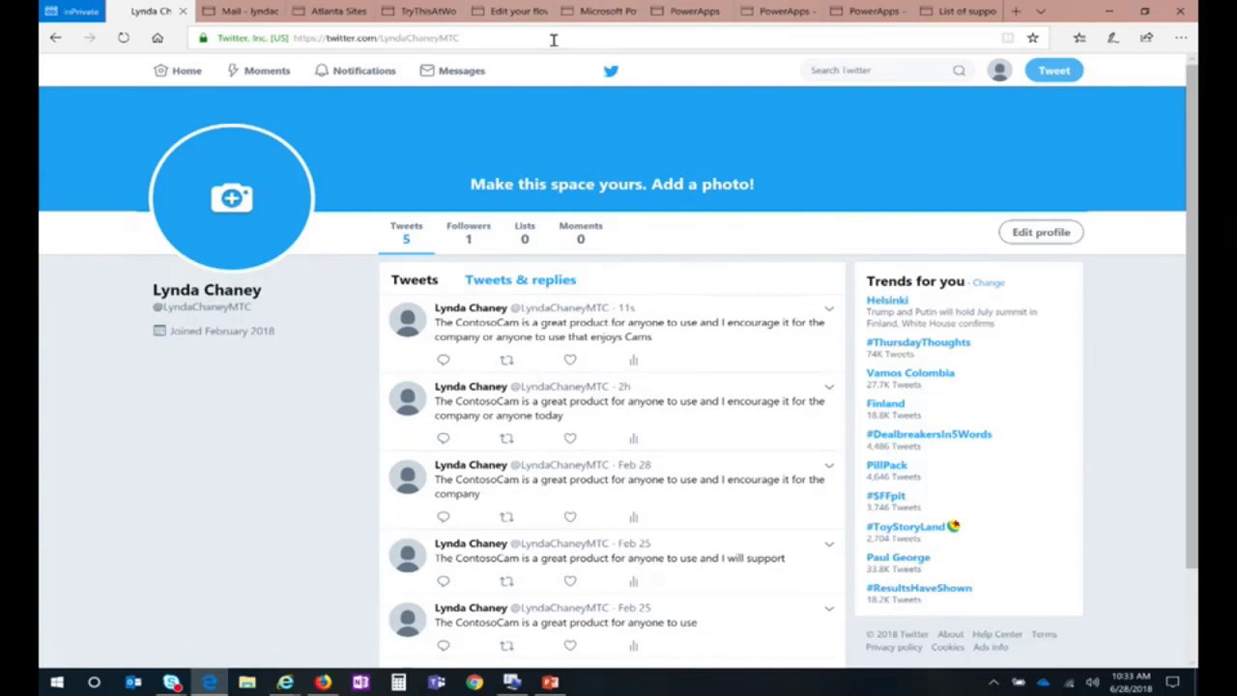
{"action": "left_click", "coordinate": [513, 11]}
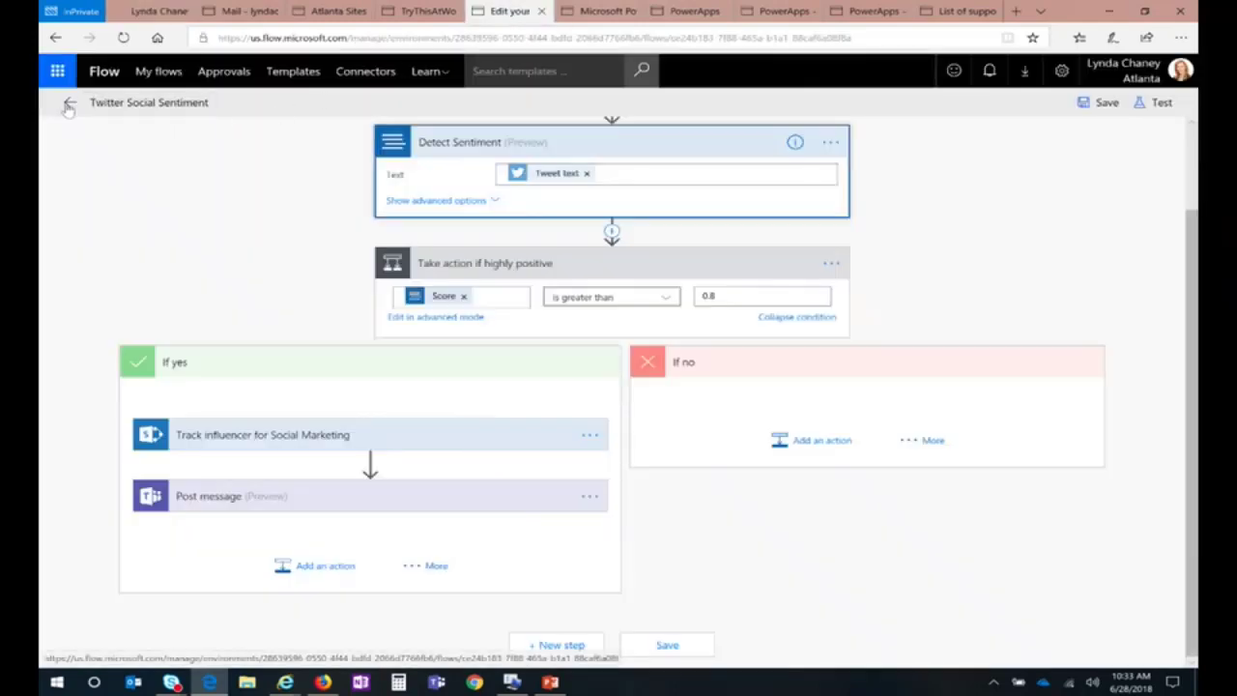
Step: Exit the Twitter Social Sentiment editor, confirming the leave prompt
{"action": "left_click", "coordinate": [69, 102]}
{"action": "left_click", "coordinate": [578, 409]}
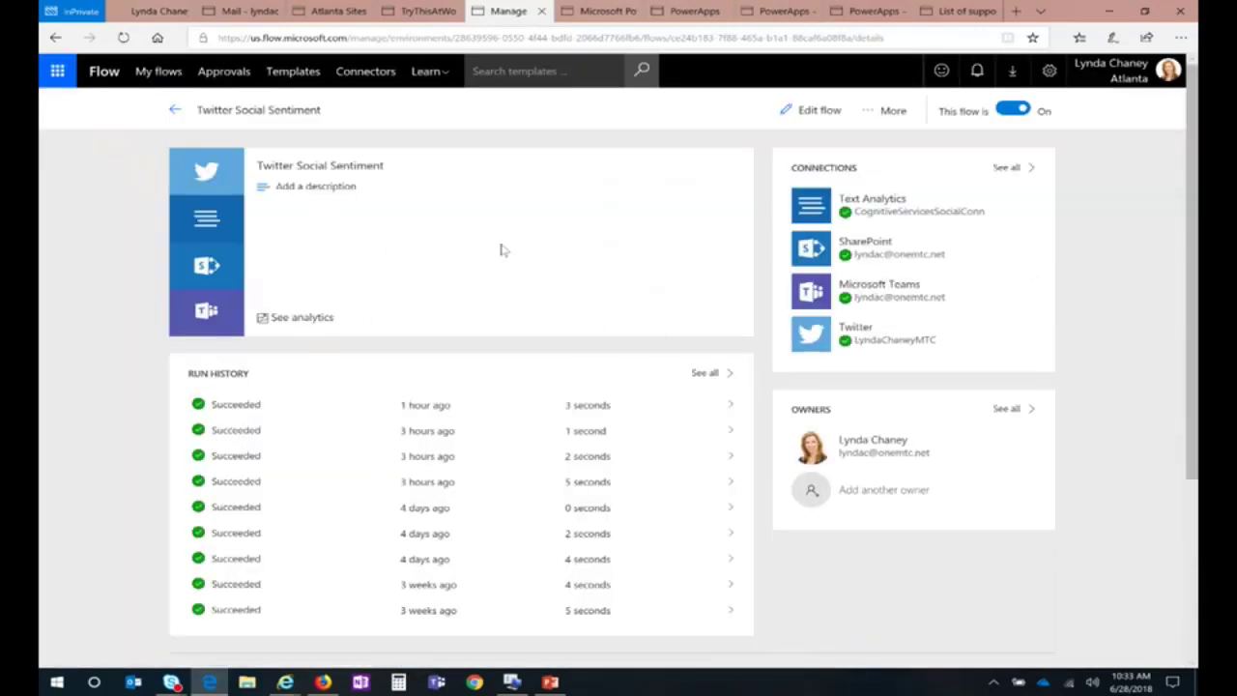
{"action": "left_click", "coordinate": [175, 109]}
Step: Inspect the most recent succeeded run's tweet trigger outputs, then return to the details page
{"action": "left_click", "coordinate": [407, 404]}
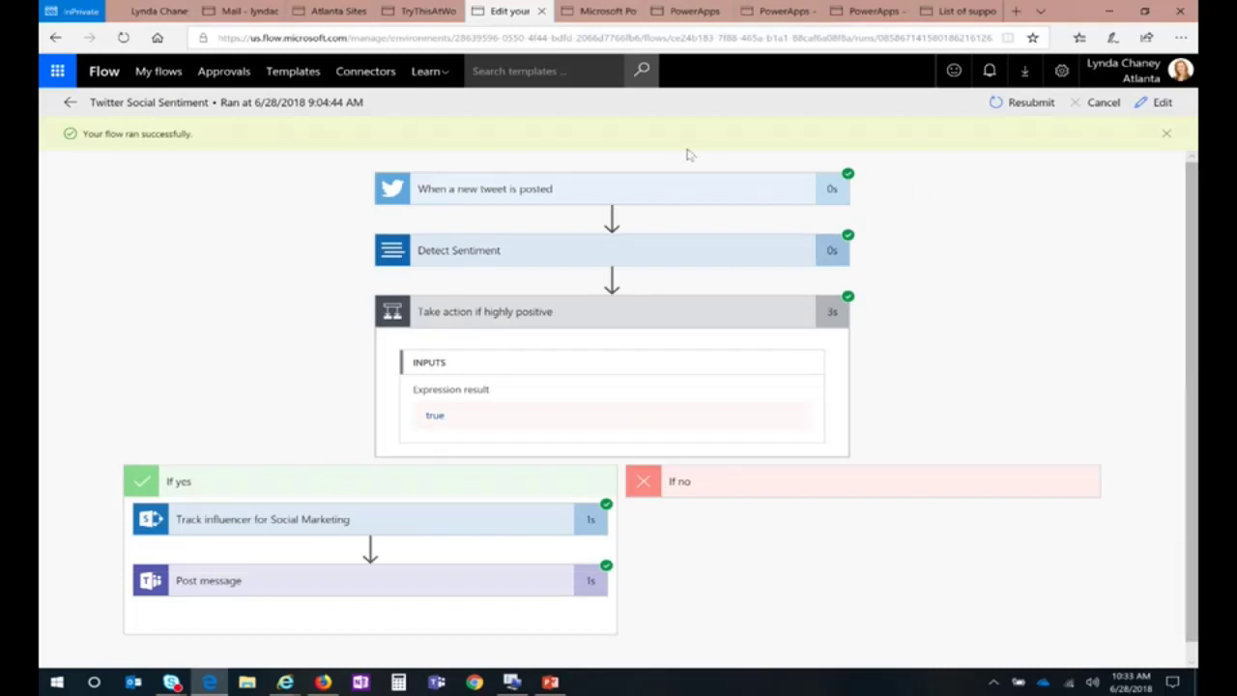
{"action": "key", "text": "ctrl+a"}
{"action": "left_click", "coordinate": [624, 200]}
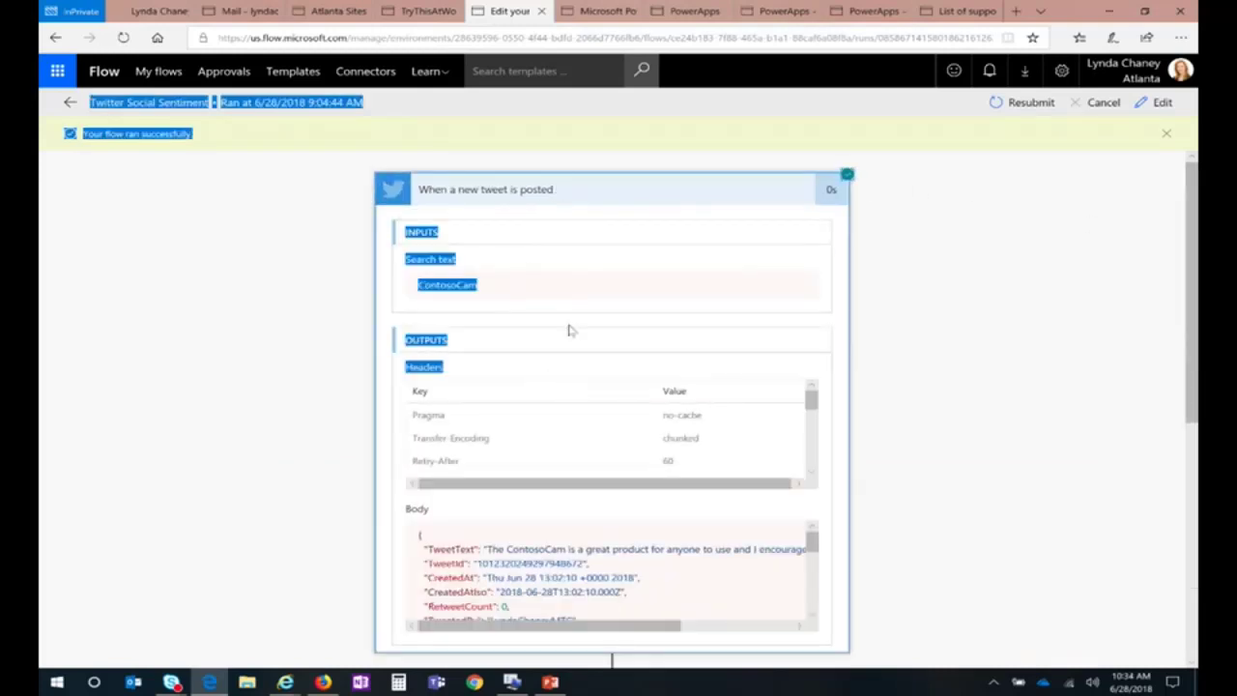
{"action": "left_click_drag", "start_coordinate": [793, 532], "coordinate": [684, 549]}
{"action": "left_click", "coordinate": [687, 548]}
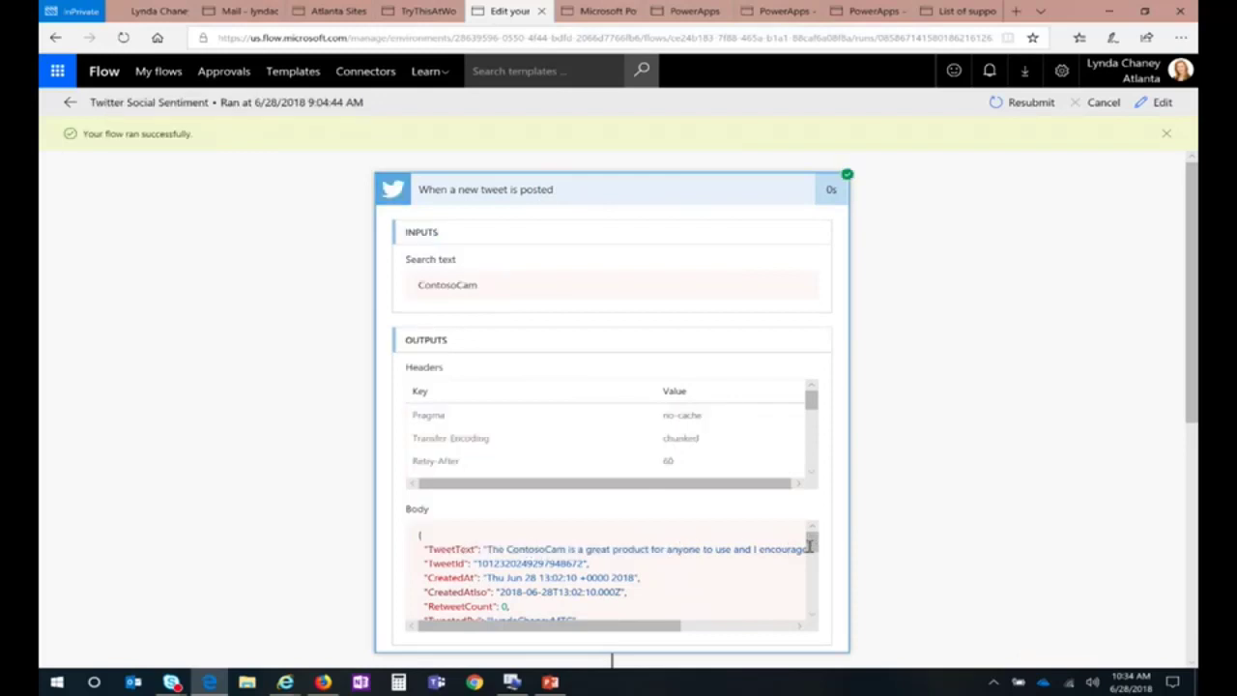
{"action": "left_click_drag", "start_coordinate": [1195, 273], "coordinate": [1196, 466]}
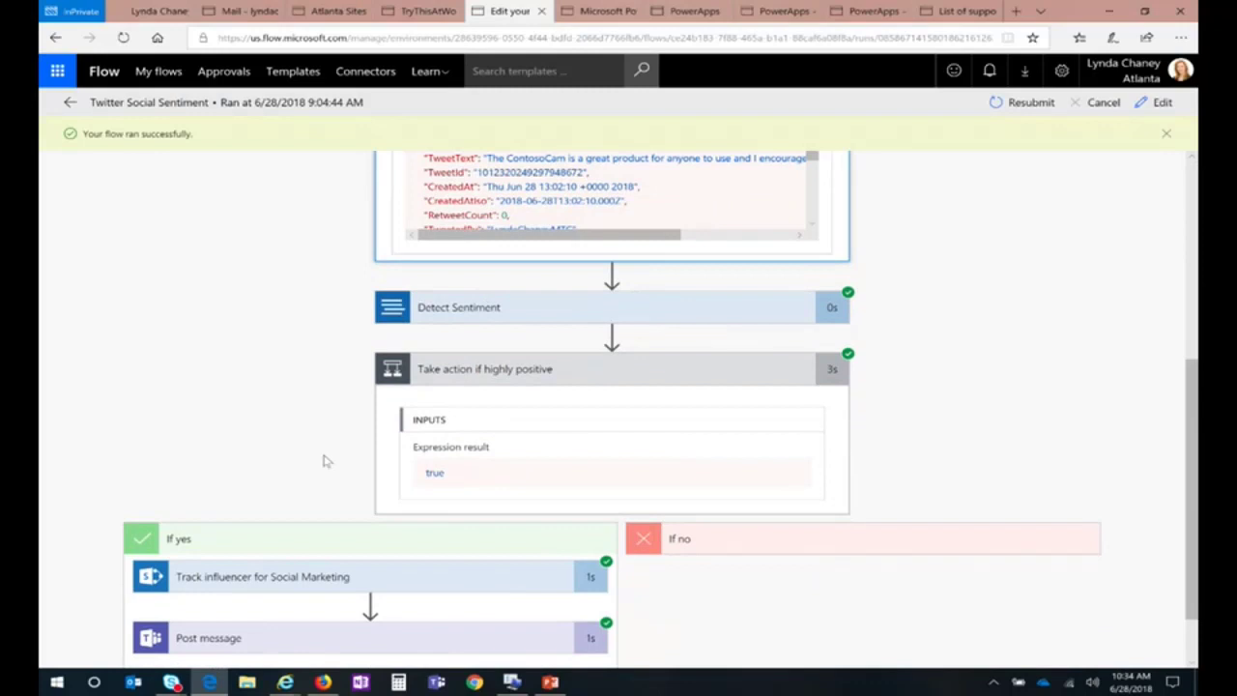
{"action": "left_click", "coordinate": [71, 102]}
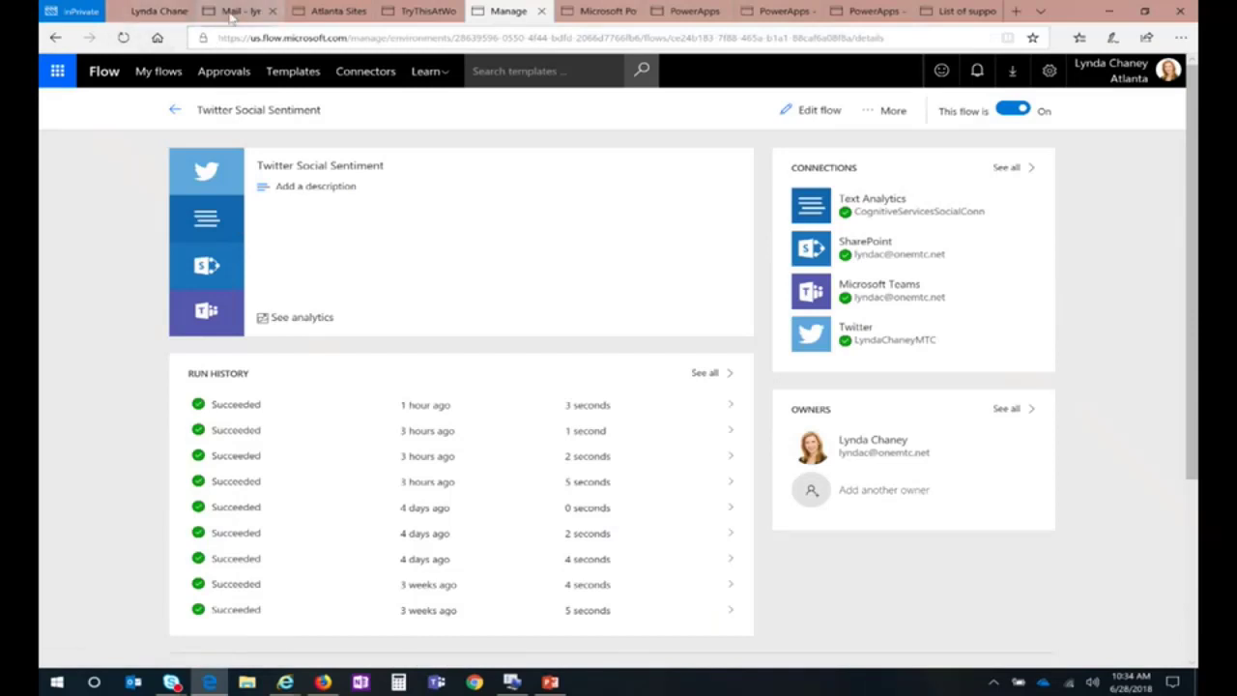
Step: Open the Positive influencer post list on Atlanta Sites to confirm the ContosoCam tweet logged at 0.948 sentiment
{"action": "left_click", "coordinate": [329, 11]}
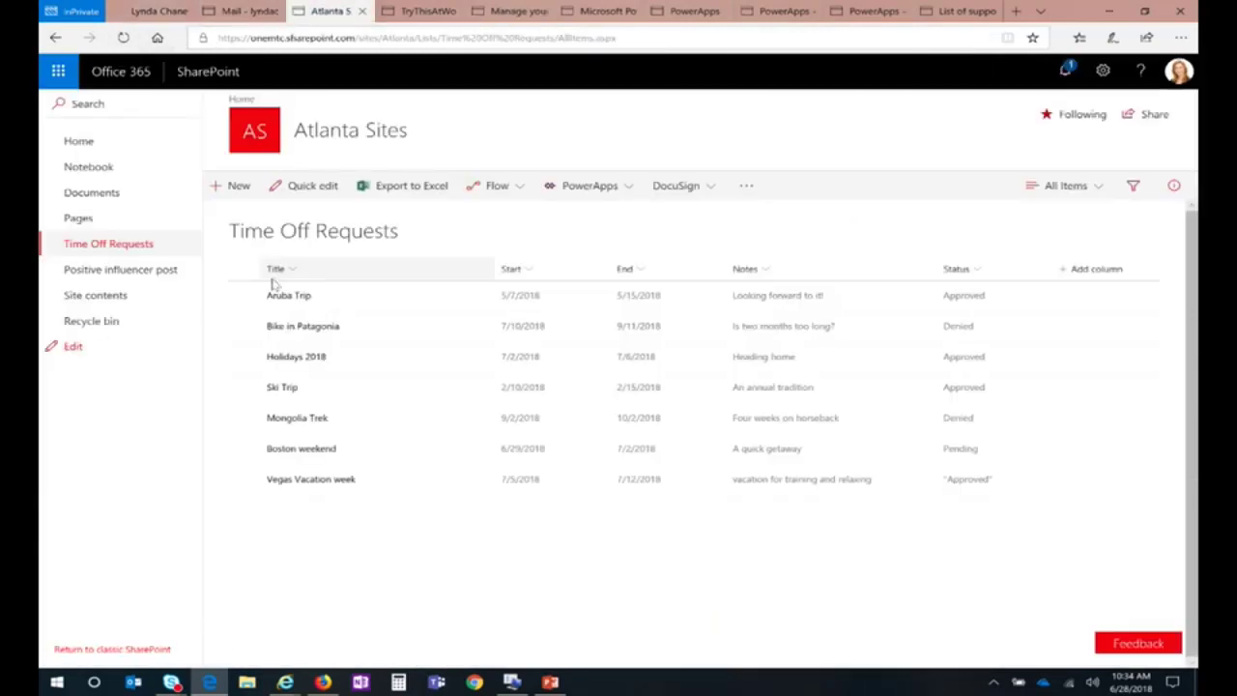
{"action": "left_click", "coordinate": [120, 271]}
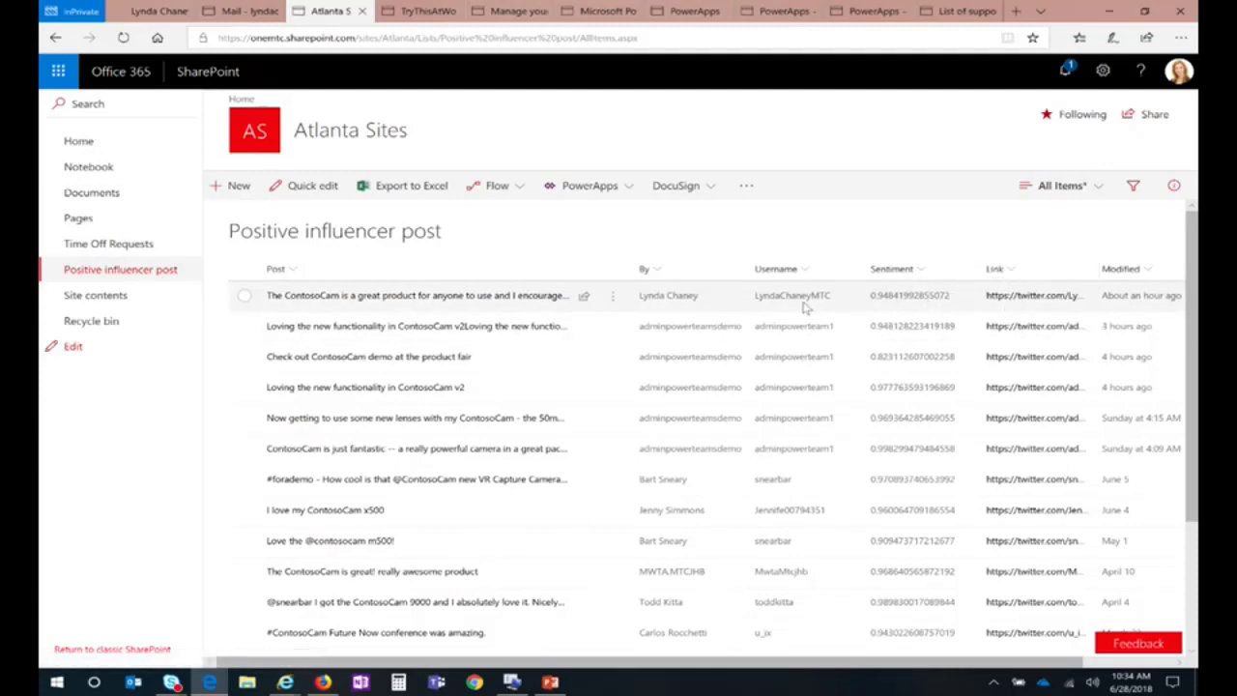
{"action": "left_click", "coordinate": [150, 67]}
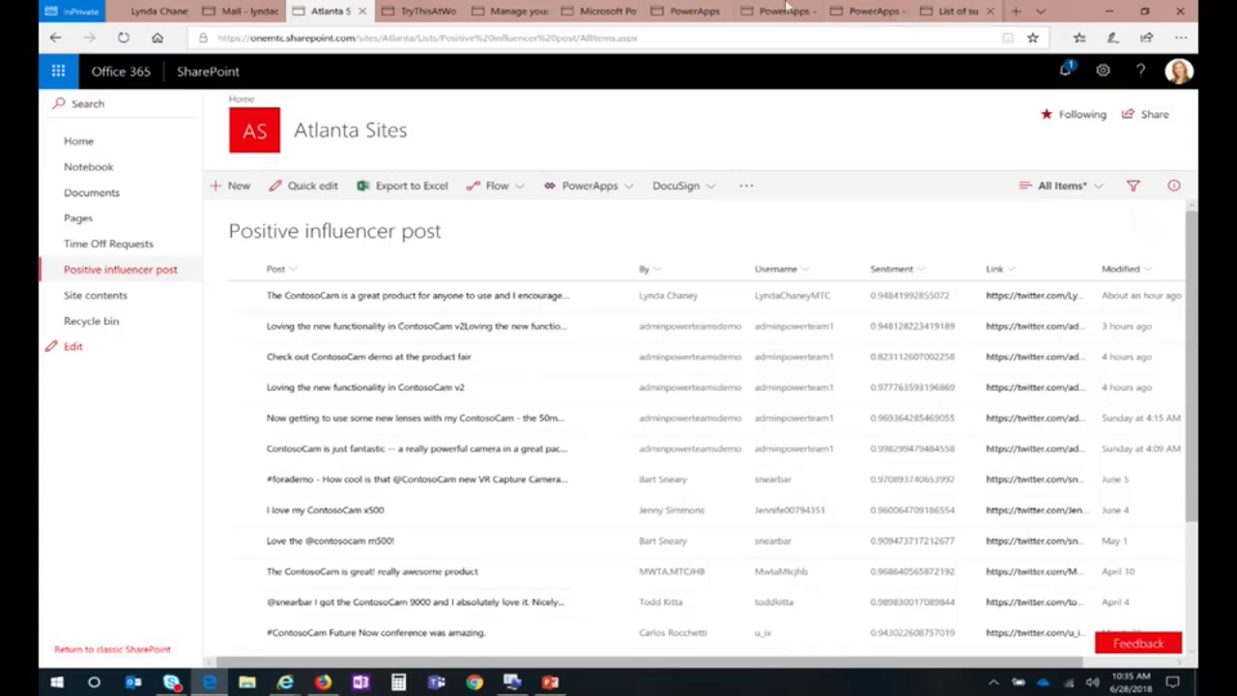
Step: Cycle through the browser tabs to the PowerApps portal and return to its Home page
{"action": "left_click", "coordinate": [852, 9]}
{"action": "left_click", "coordinate": [784, 11]}
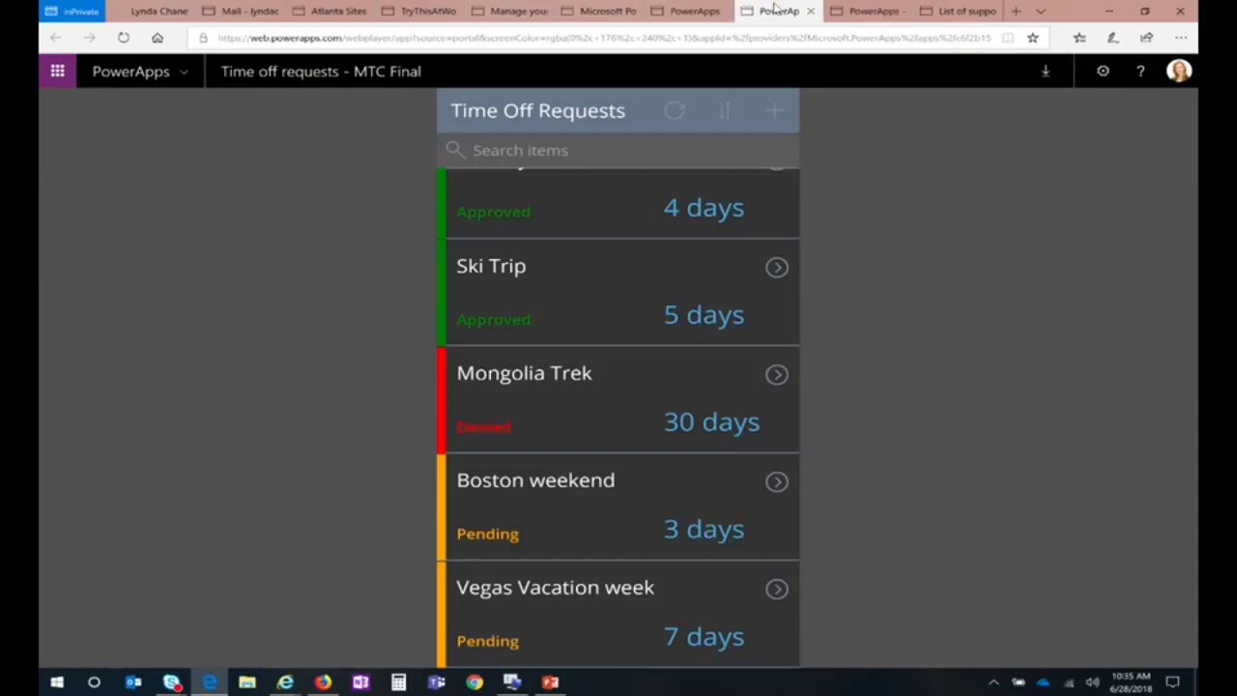
{"action": "left_click", "coordinate": [692, 11]}
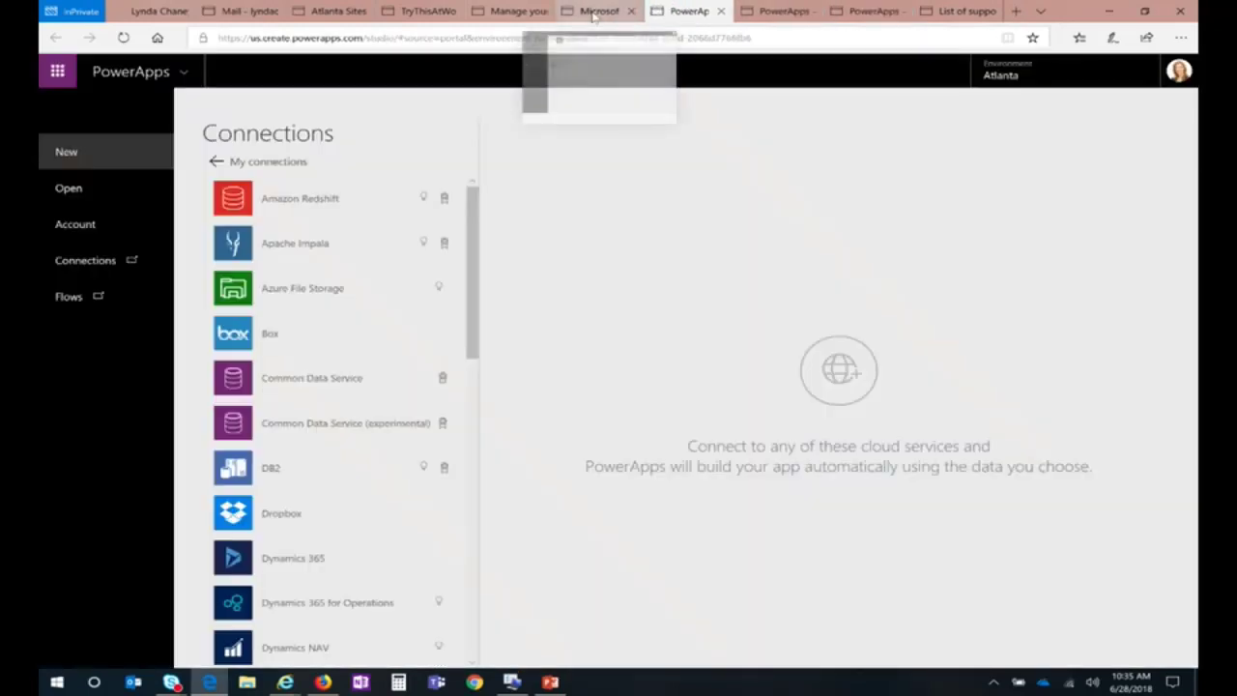
{"action": "left_click", "coordinate": [596, 11]}
{"action": "left_click", "coordinate": [97, 148]}
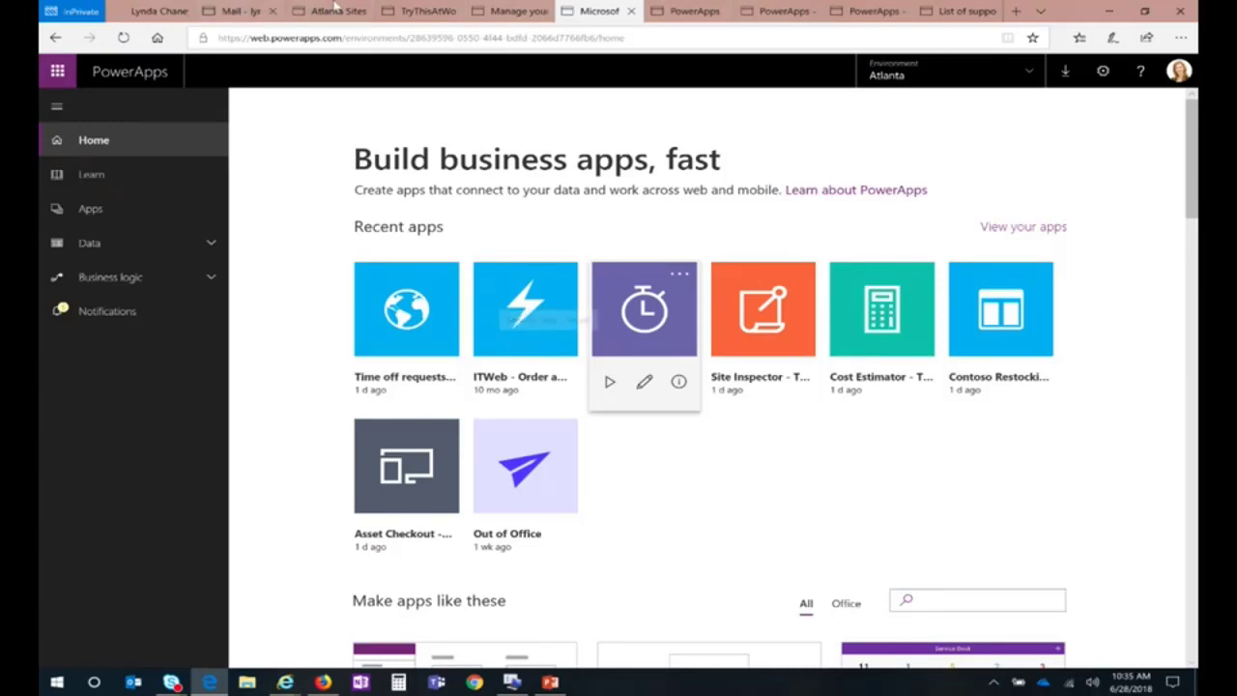
Step: Browse the 'Make apps like these' templates, then open the Apps in Atlanta list
{"action": "scroll", "coordinate": [556, 203], "scroll_direction": "down", "scroll_amount": 3}
{"action": "scroll", "coordinate": [599, 218], "scroll_direction": "down", "scroll_amount": 3}
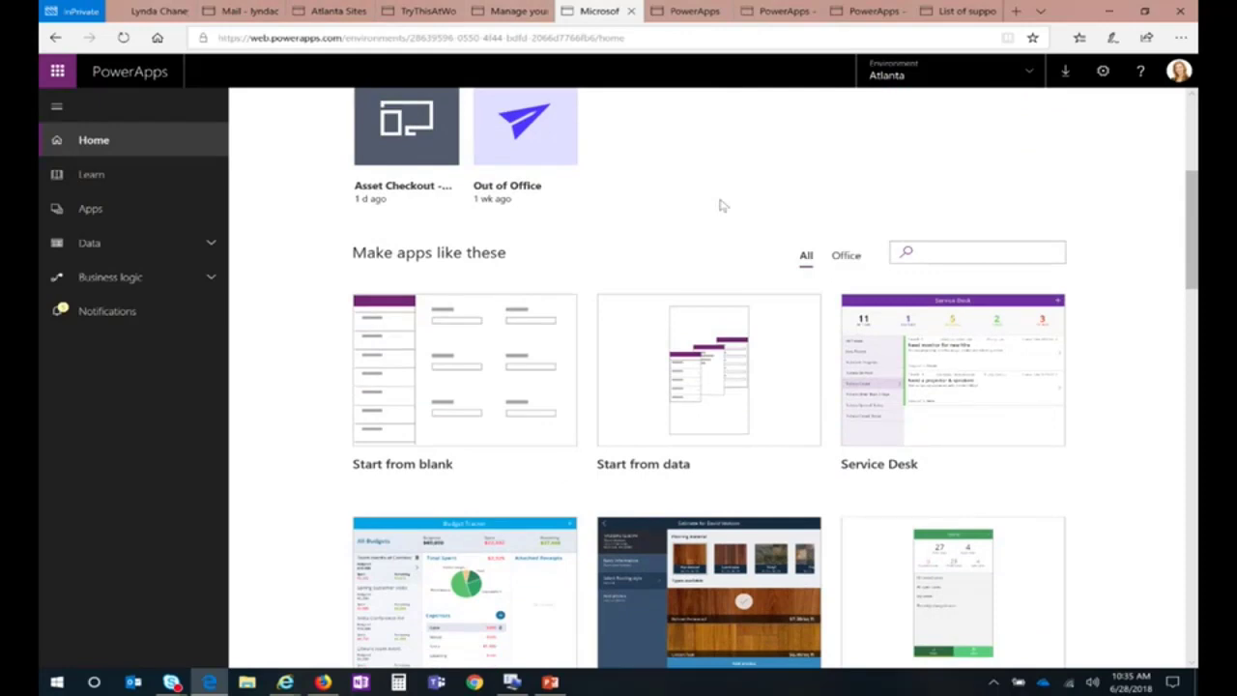
{"action": "scroll", "coordinate": [712, 207], "scroll_direction": "down", "scroll_amount": 2}
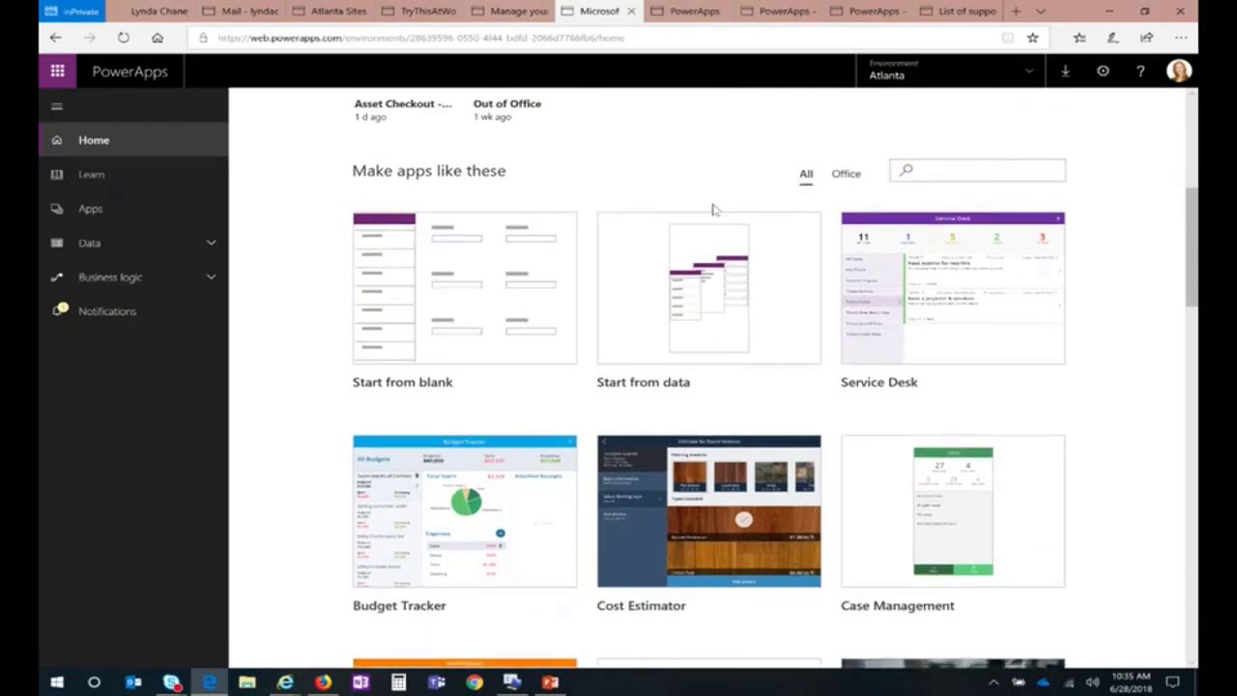
{"action": "mouse_move", "coordinate": [913, 321]}
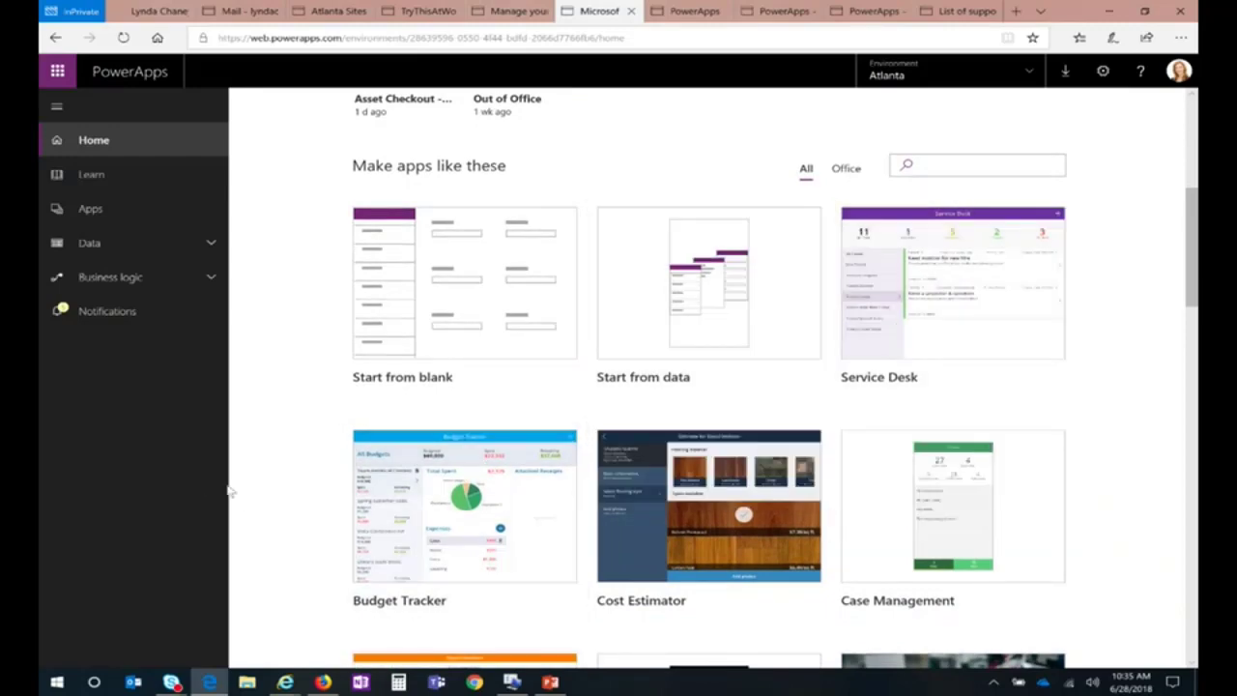
{"action": "scroll", "coordinate": [237, 494], "scroll_direction": "down", "scroll_amount": 4}
{"action": "scroll", "coordinate": [240, 502], "scroll_direction": "down", "scroll_amount": 1}
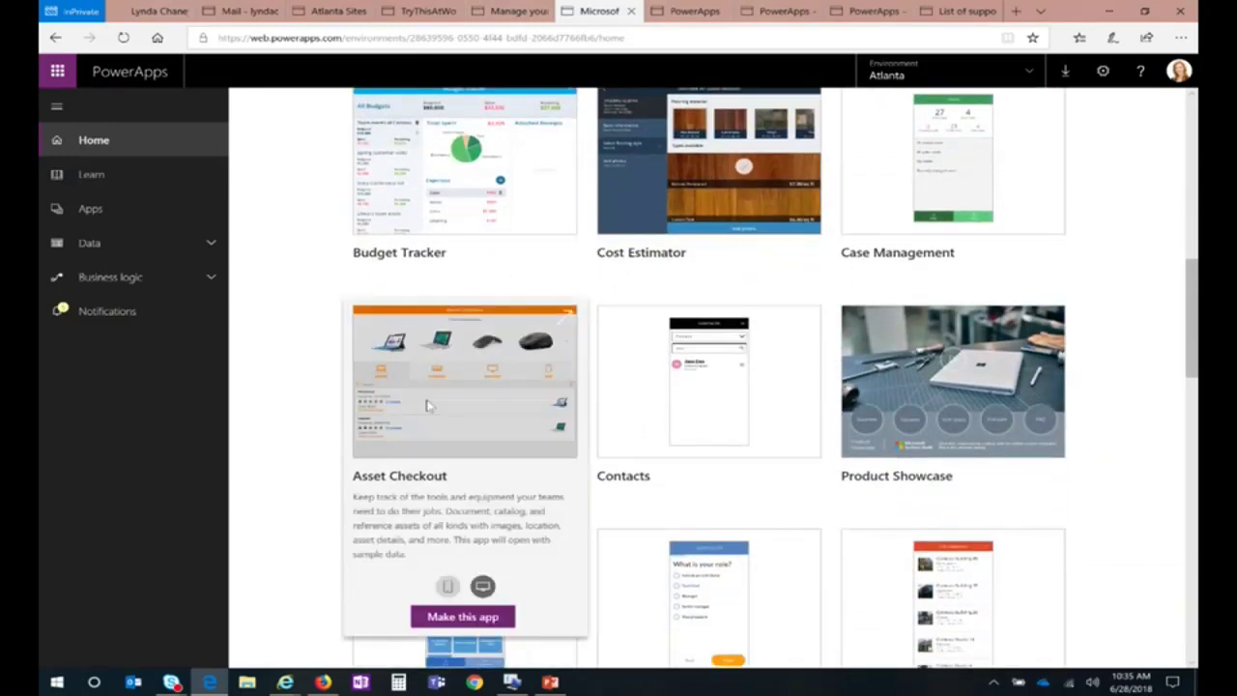
{"action": "mouse_move", "coordinate": [909, 396]}
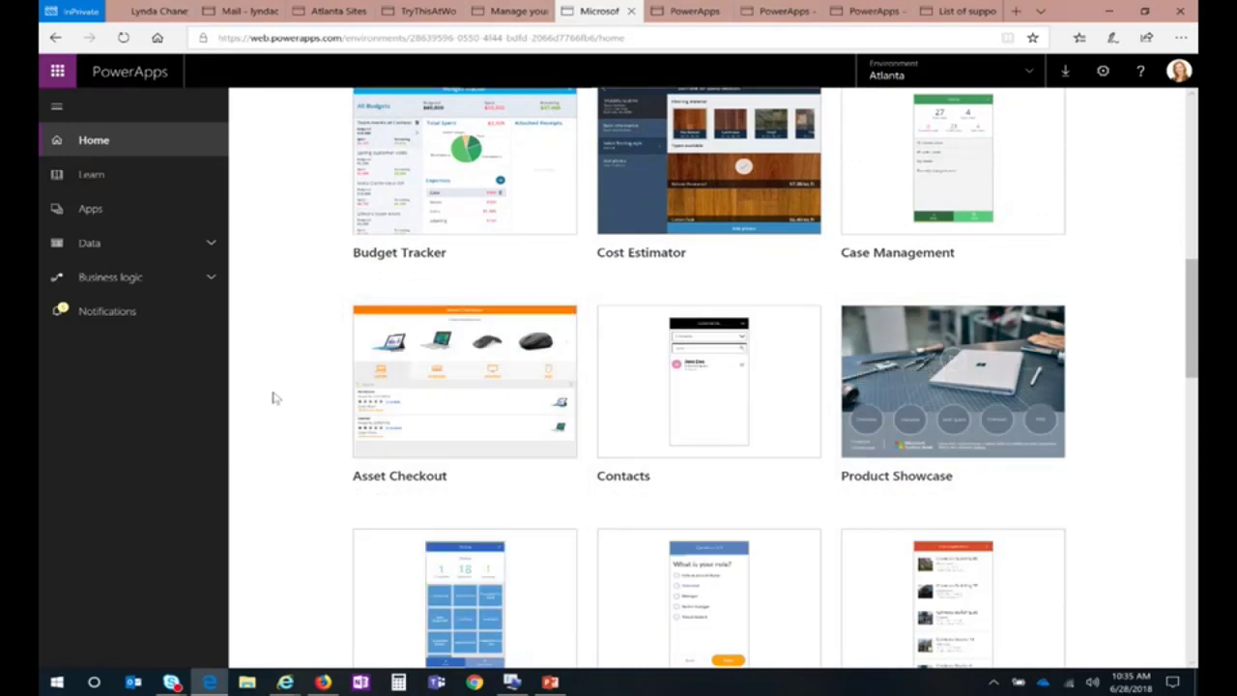
{"action": "scroll", "coordinate": [284, 406], "scroll_direction": "down", "scroll_amount": 3}
{"action": "scroll", "coordinate": [284, 406], "scroll_direction": "down", "scroll_amount": 7}
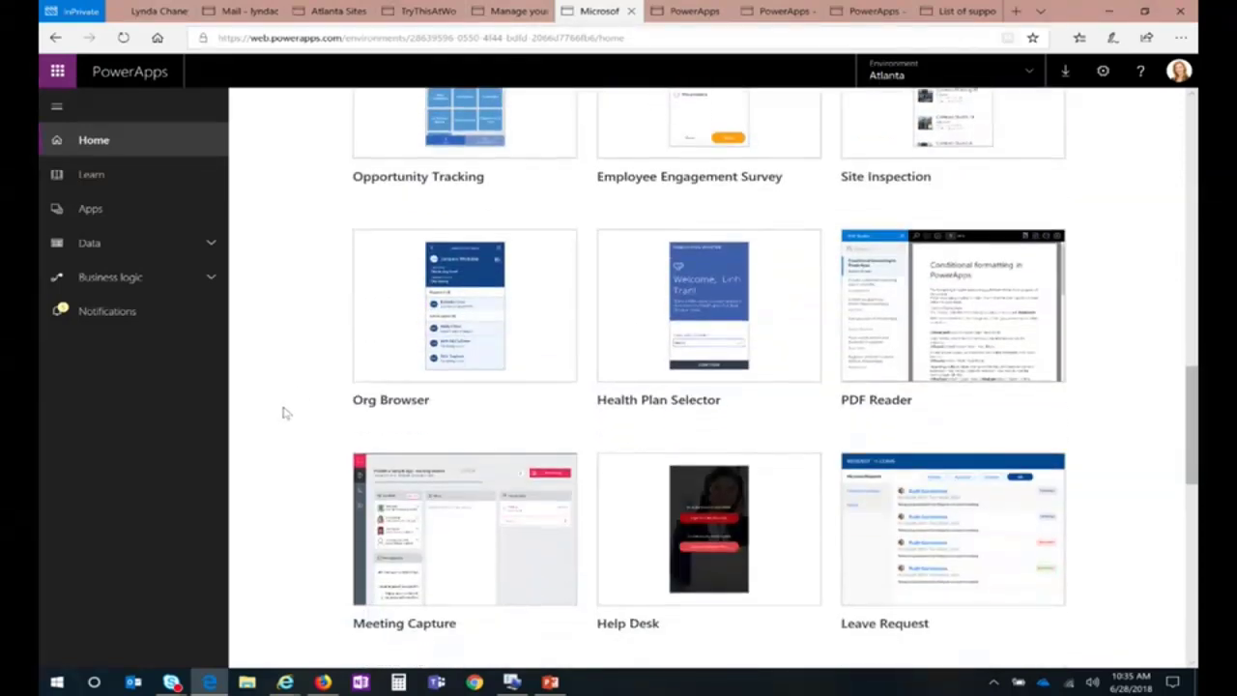
{"action": "scroll", "coordinate": [279, 418], "scroll_direction": "down", "scroll_amount": 5}
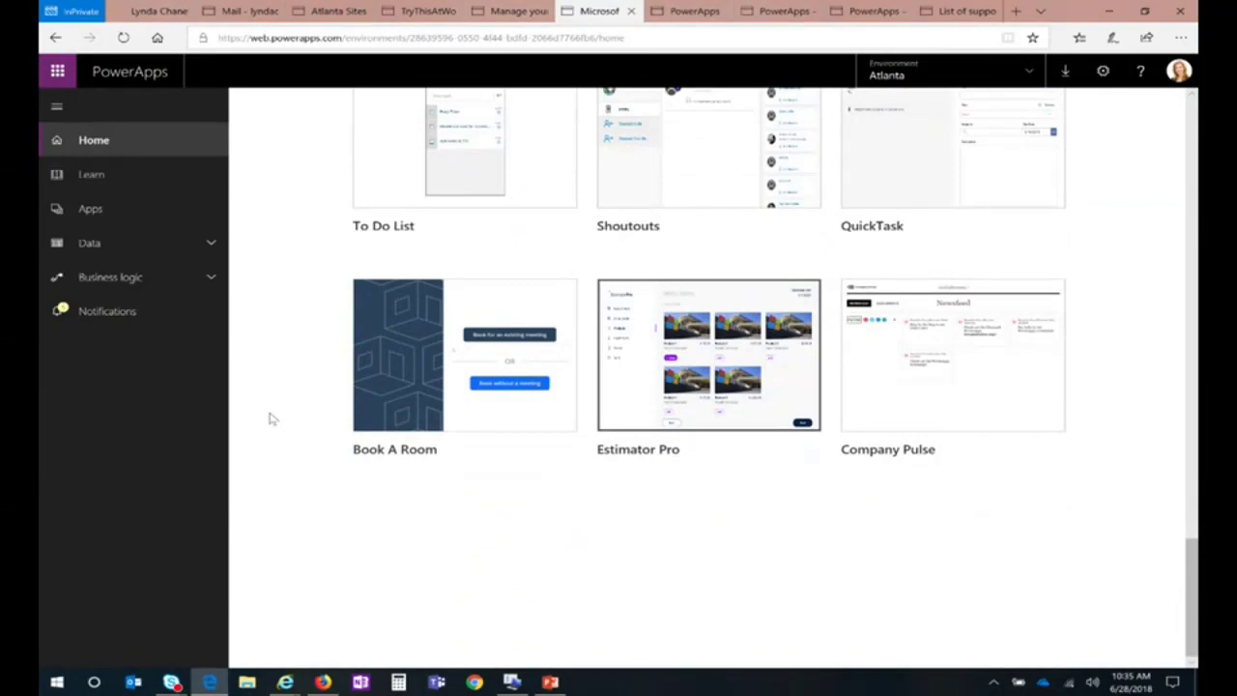
{"action": "scroll", "coordinate": [271, 418], "scroll_direction": "up", "scroll_amount": 20}
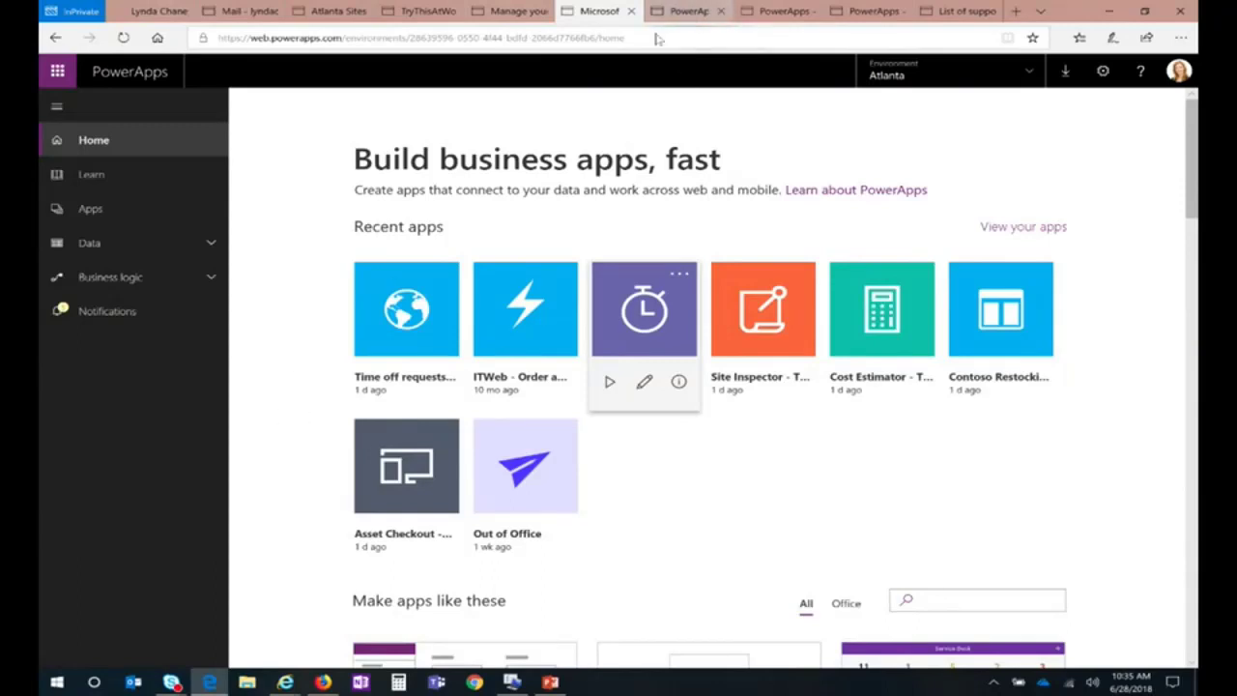
{"action": "left_click", "coordinate": [87, 209]}
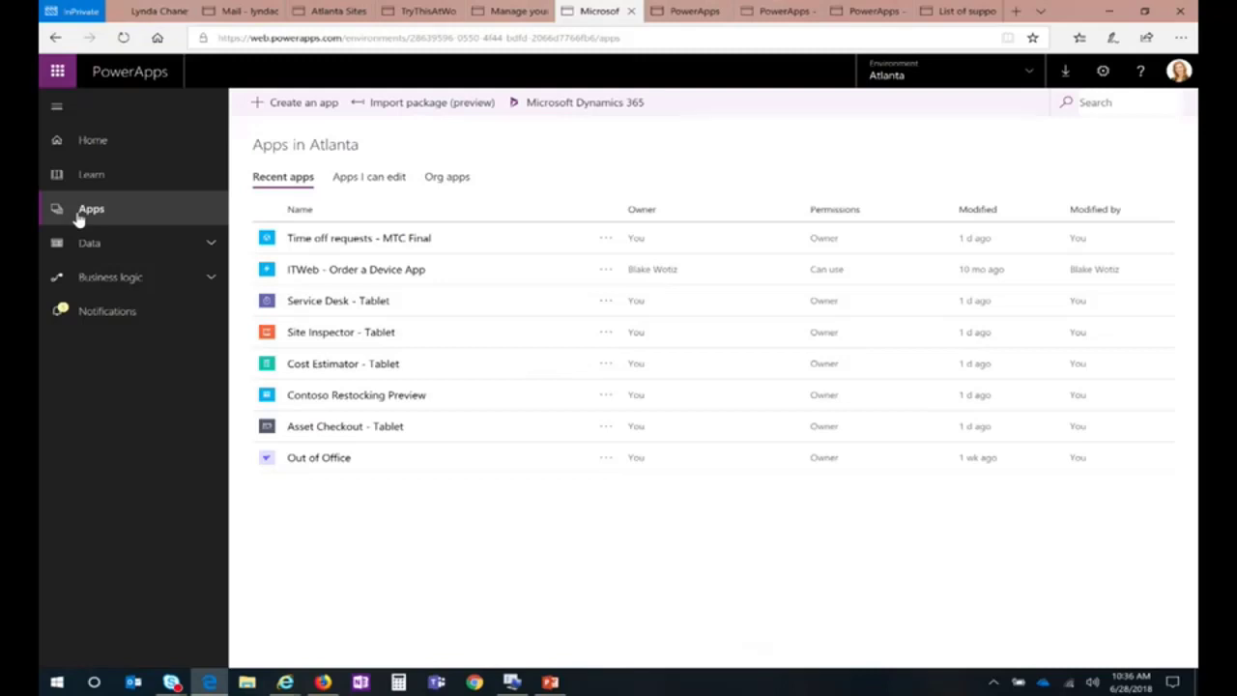
{"action": "left_click", "coordinate": [275, 103]}
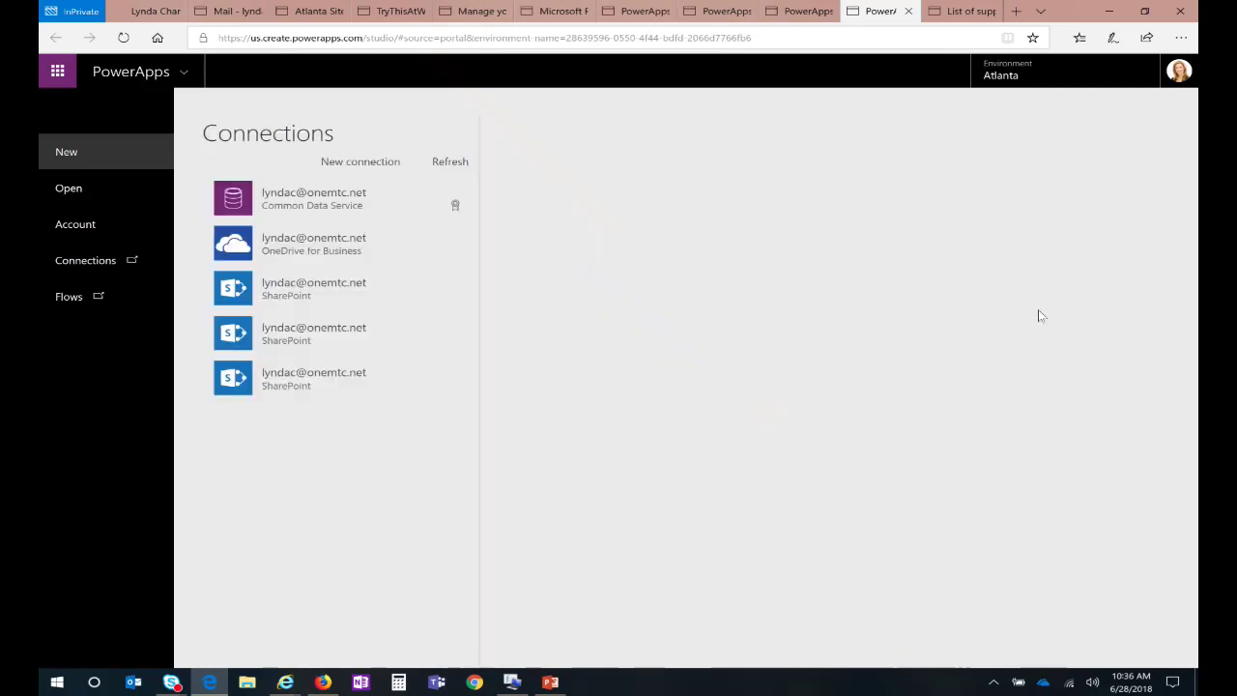
{"action": "left_click", "coordinate": [348, 161]}
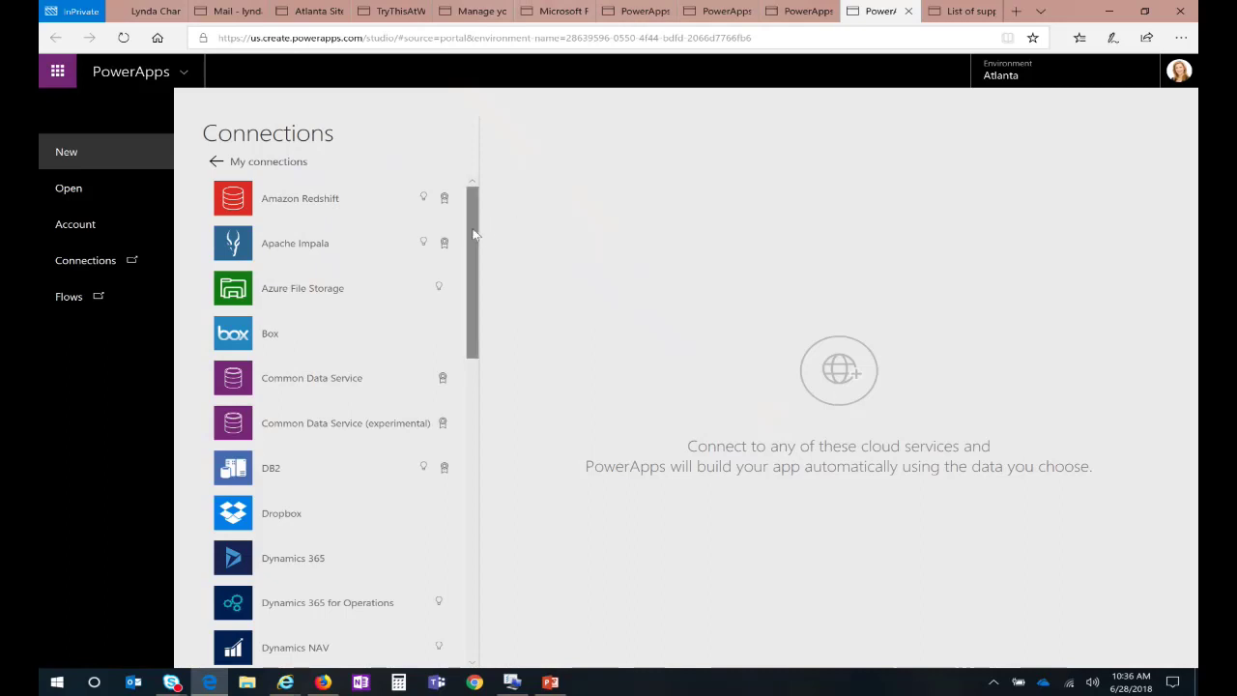
{"action": "mouse_move", "coordinate": [474, 234]}
{"action": "left_mouse_down"}
{"action": "mouse_move", "coordinate": [490, 319]}
{"action": "mouse_move", "coordinate": [472, 575]}
{"action": "mouse_move", "coordinate": [478, 232]}
{"action": "left_mouse_up"}
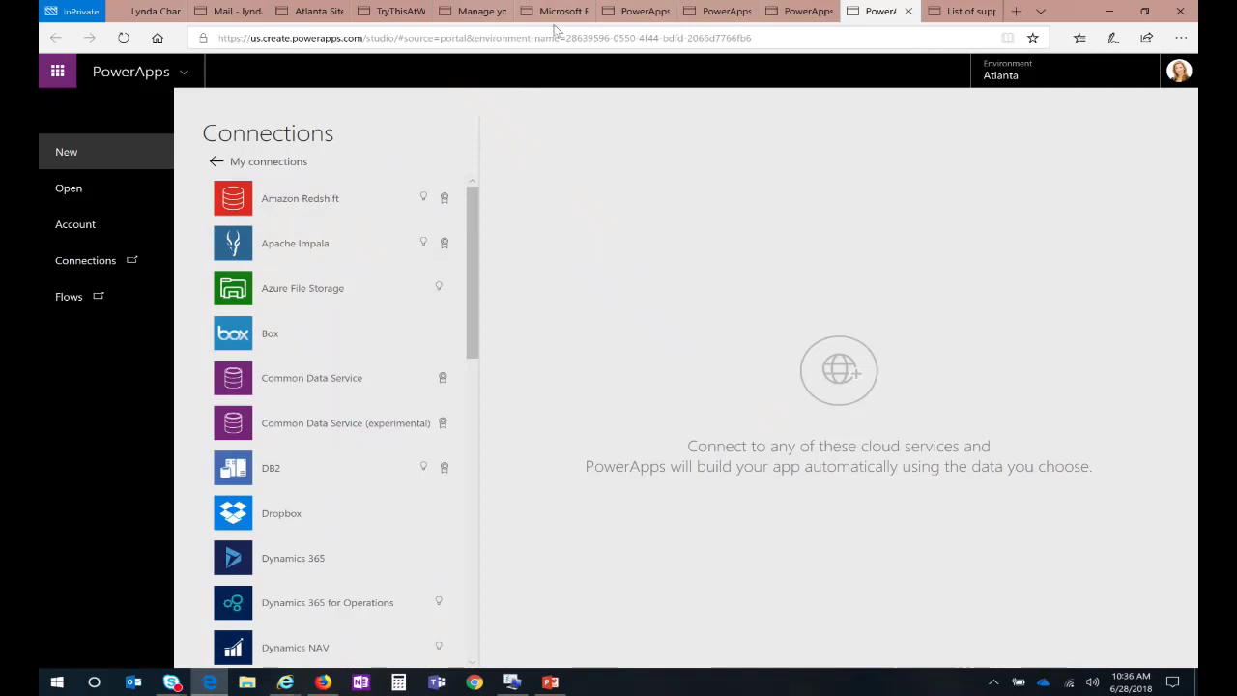
{"action": "left_click", "coordinate": [797, 12]}
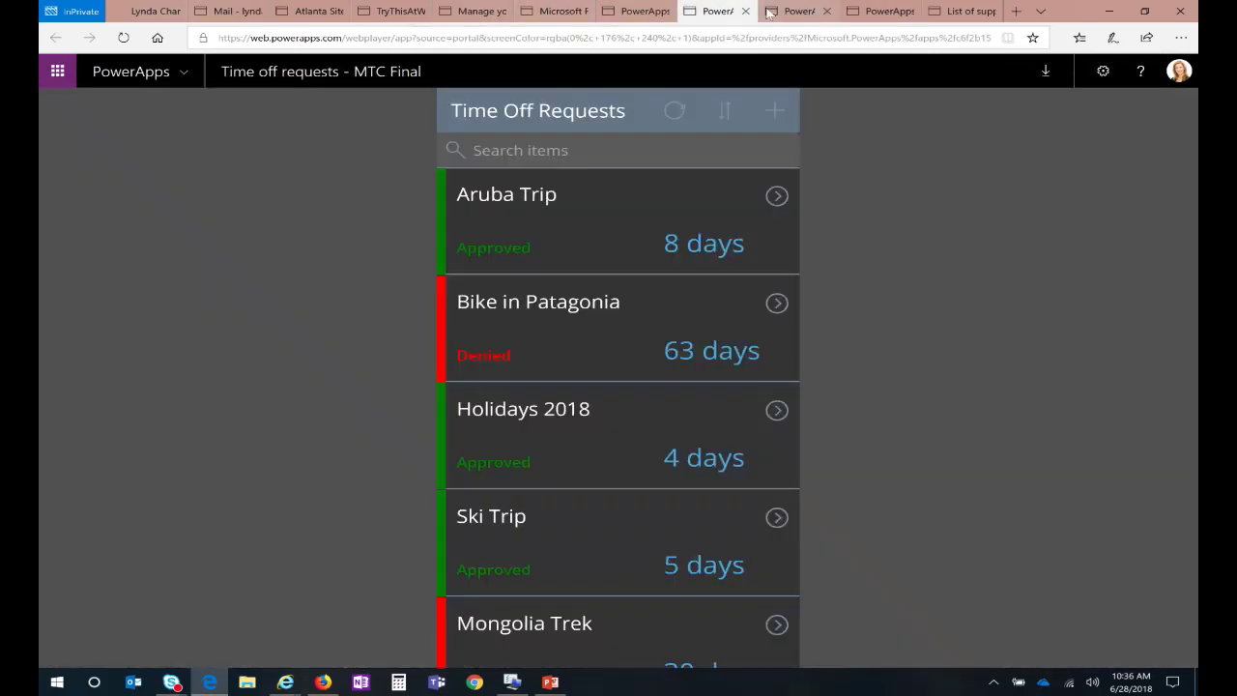
{"action": "left_click", "coordinate": [636, 14]}
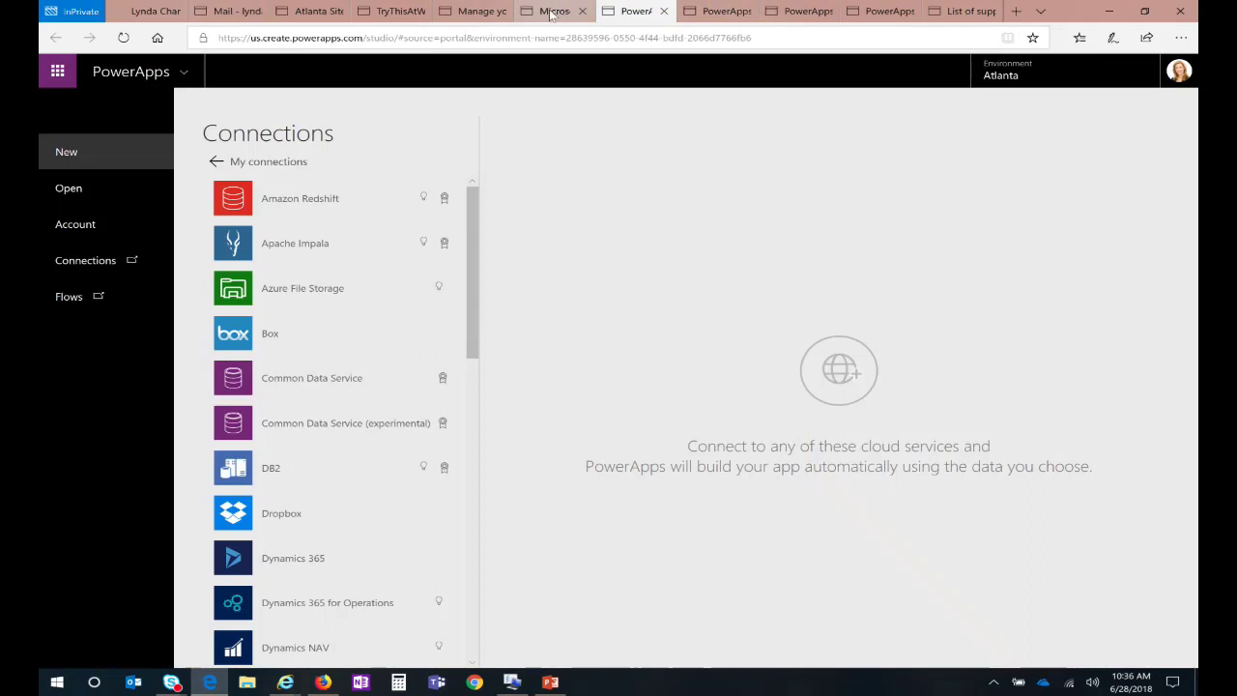
{"action": "left_click", "coordinate": [67, 187]}
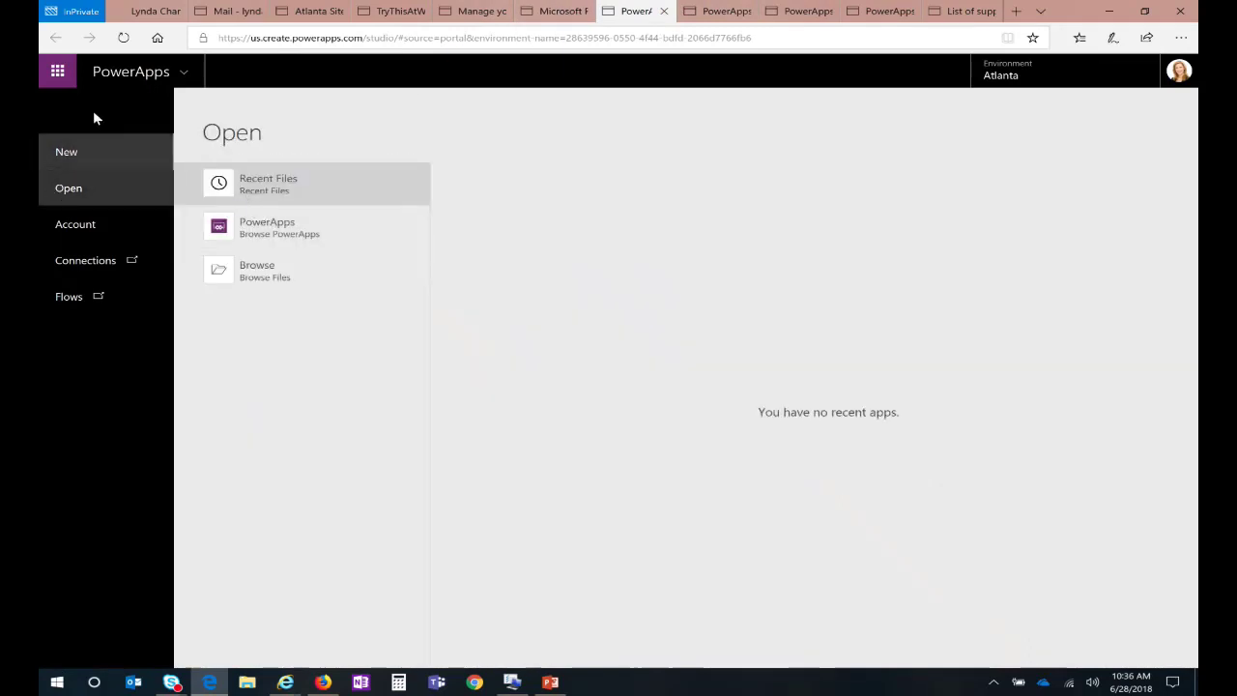
{"action": "left_click", "coordinate": [113, 75]}
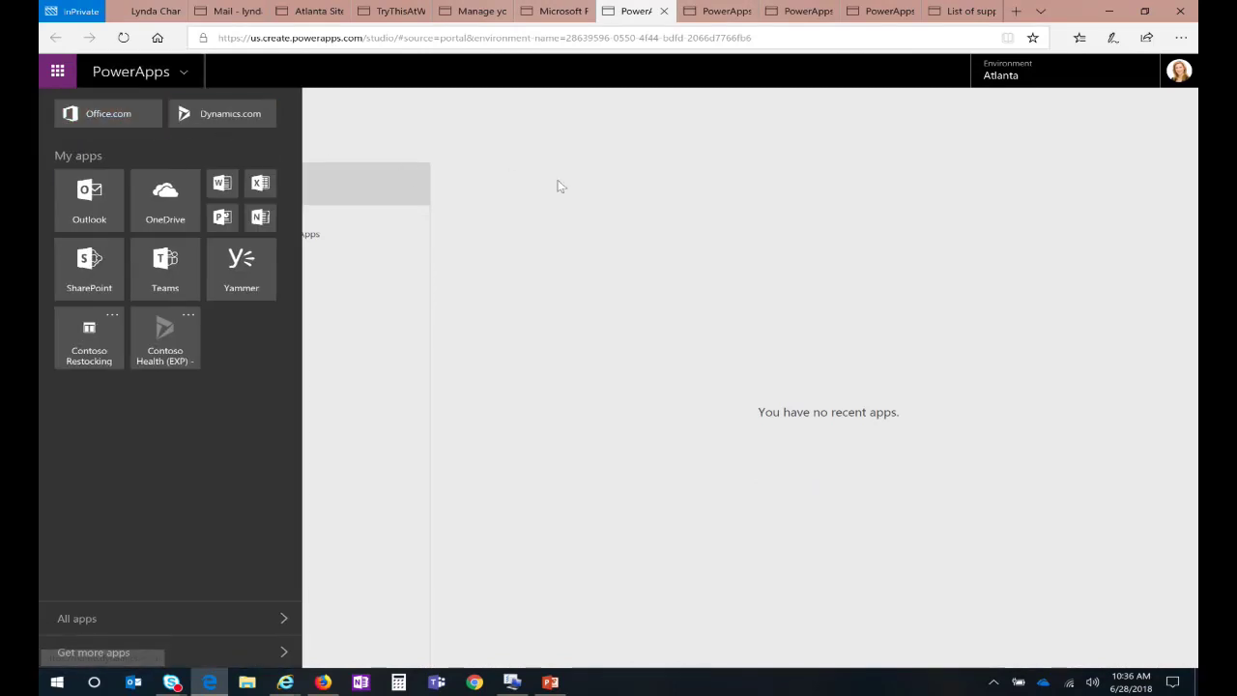
{"action": "left_click", "coordinate": [509, 177]}
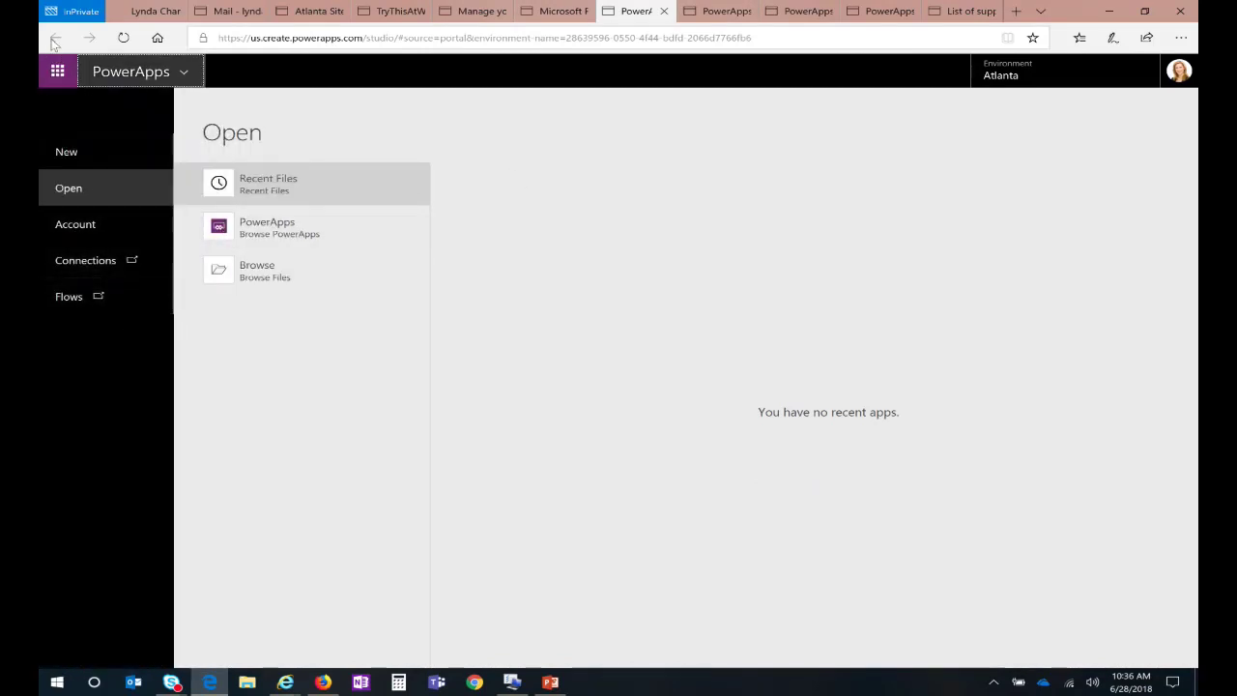
{"action": "left_click", "coordinate": [548, 11]}
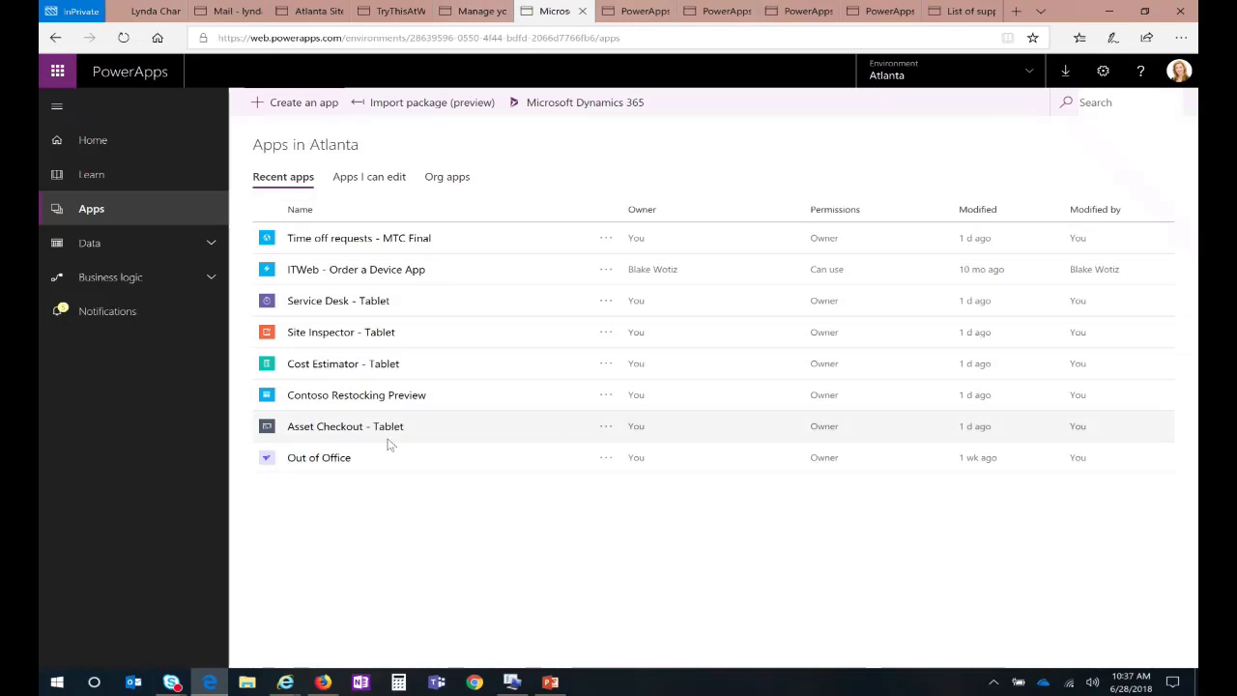
Step: Open the Asset Checkout - Tablet details page and play the app
{"action": "left_click", "coordinate": [319, 427]}
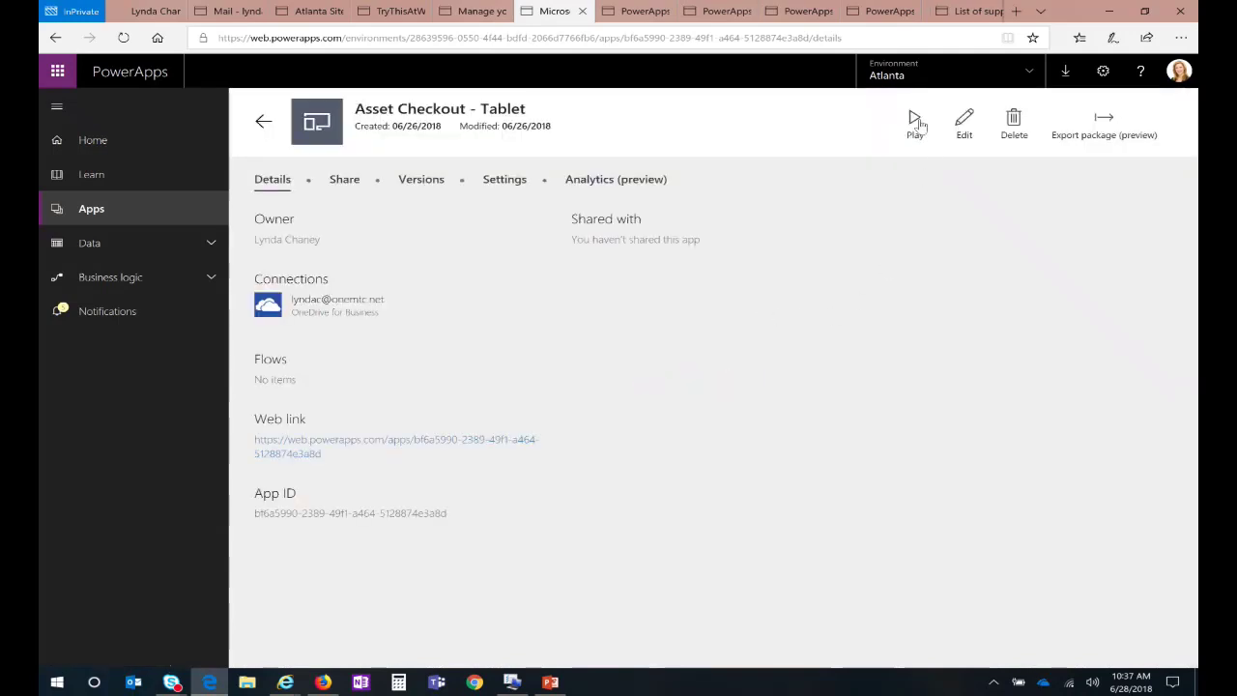
{"action": "left_click", "coordinate": [918, 121]}
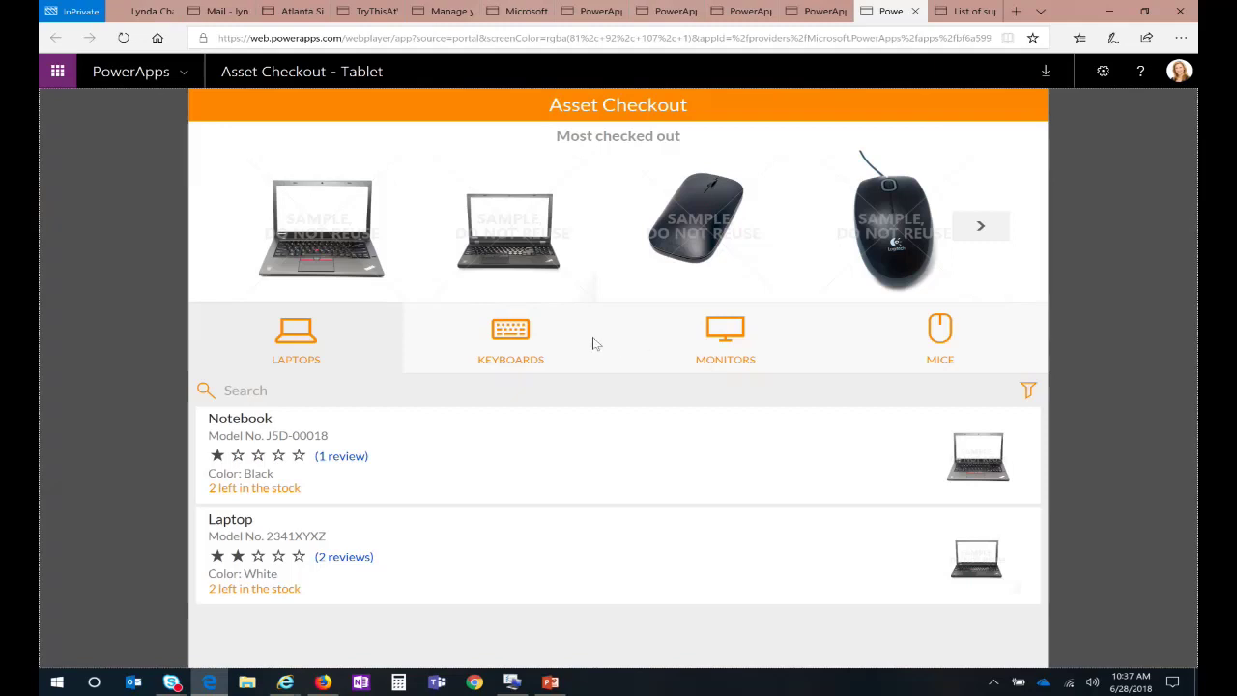
Step: Browse Keyboards, Monitors and Laptops, then start checking out the Notebook
{"action": "left_click", "coordinate": [501, 338]}
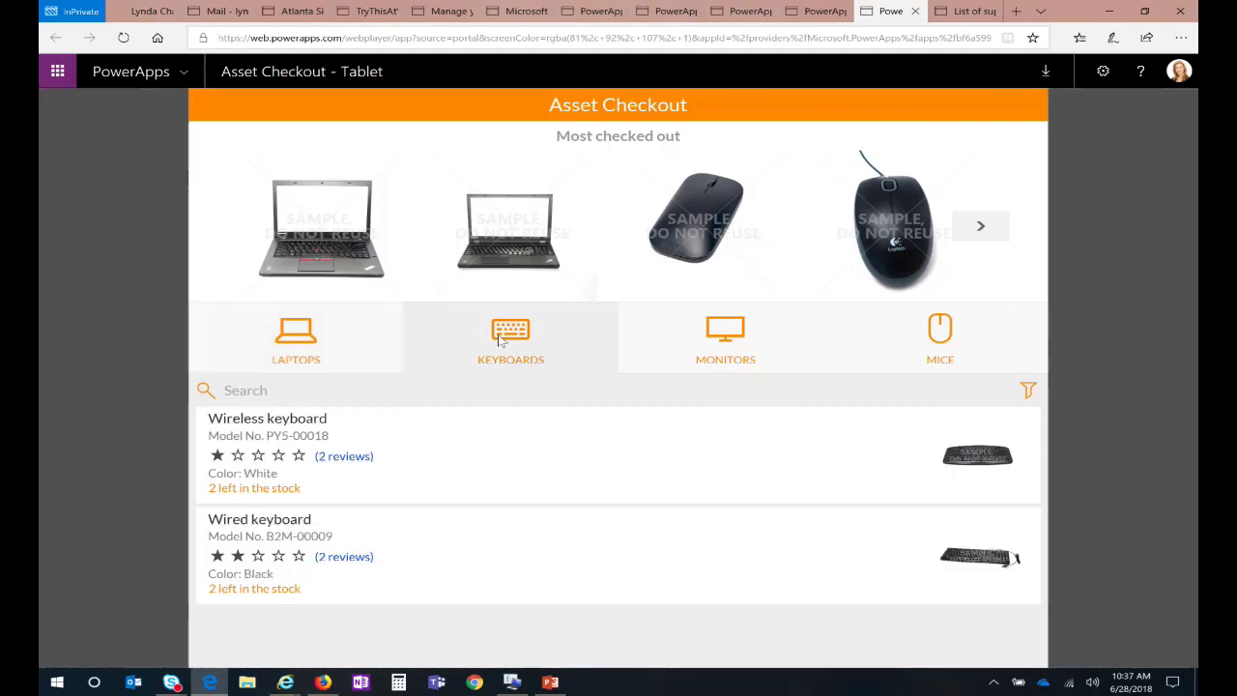
{"action": "left_click", "coordinate": [722, 335]}
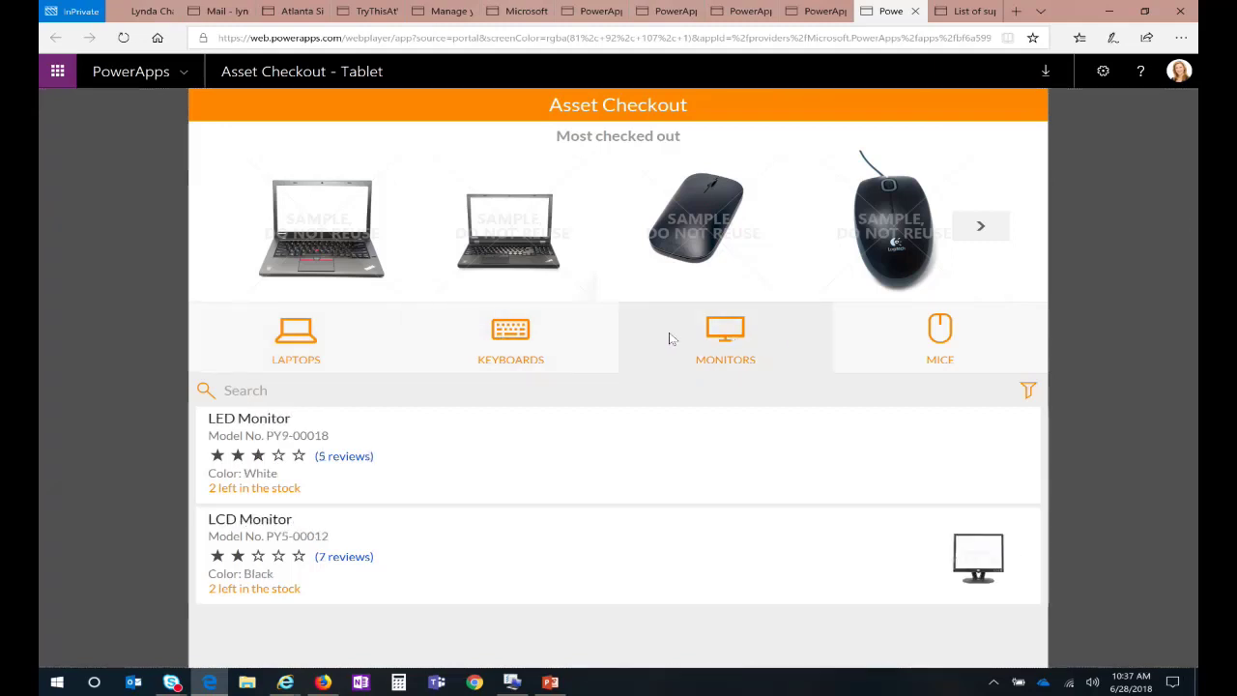
{"action": "left_click", "coordinate": [290, 341]}
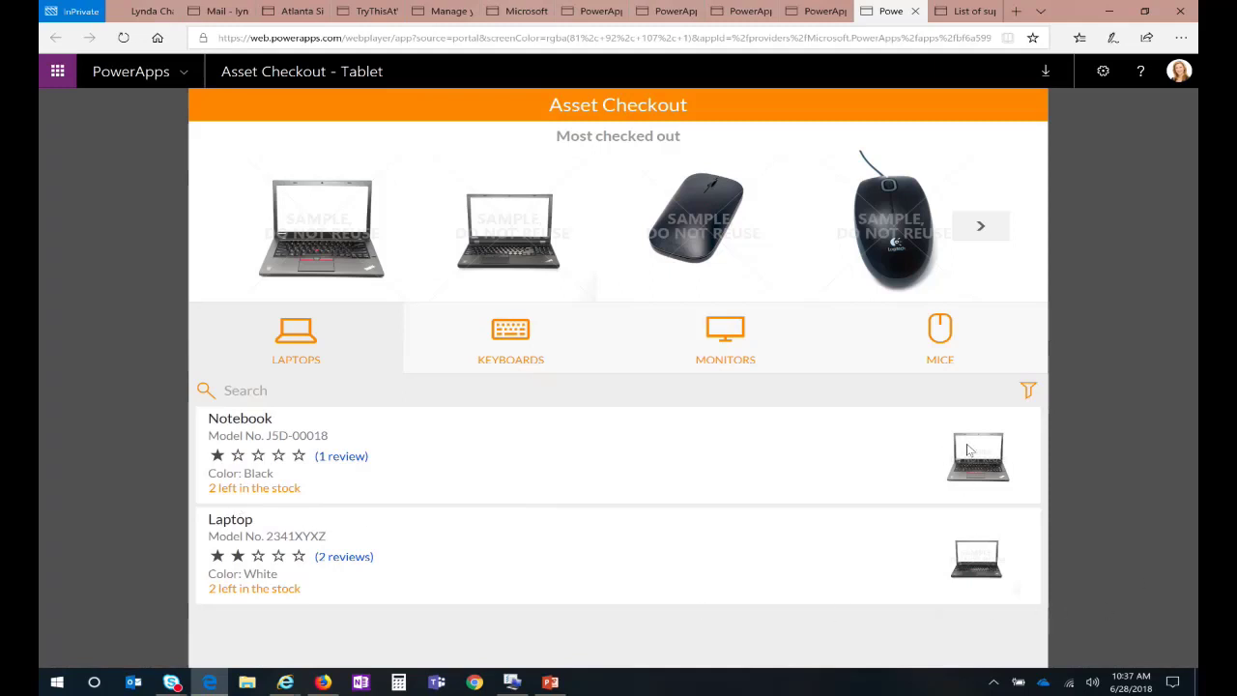
{"action": "left_click", "coordinate": [242, 423]}
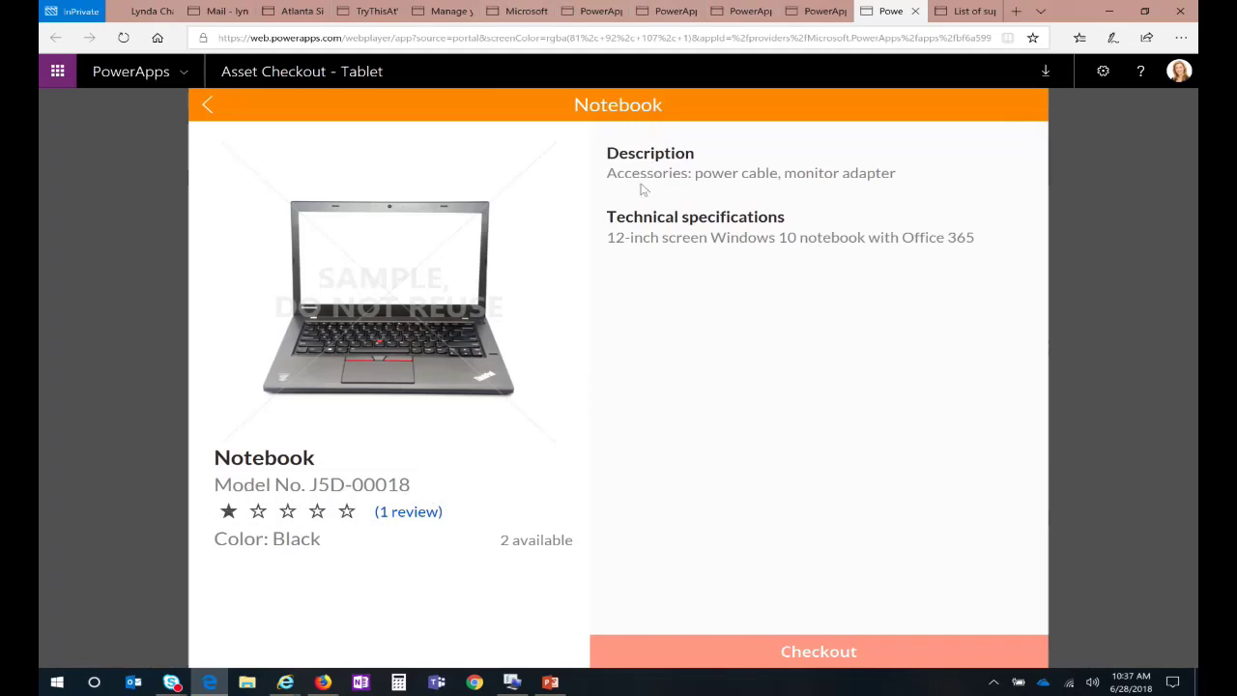
{"action": "left_click", "coordinate": [780, 652]}
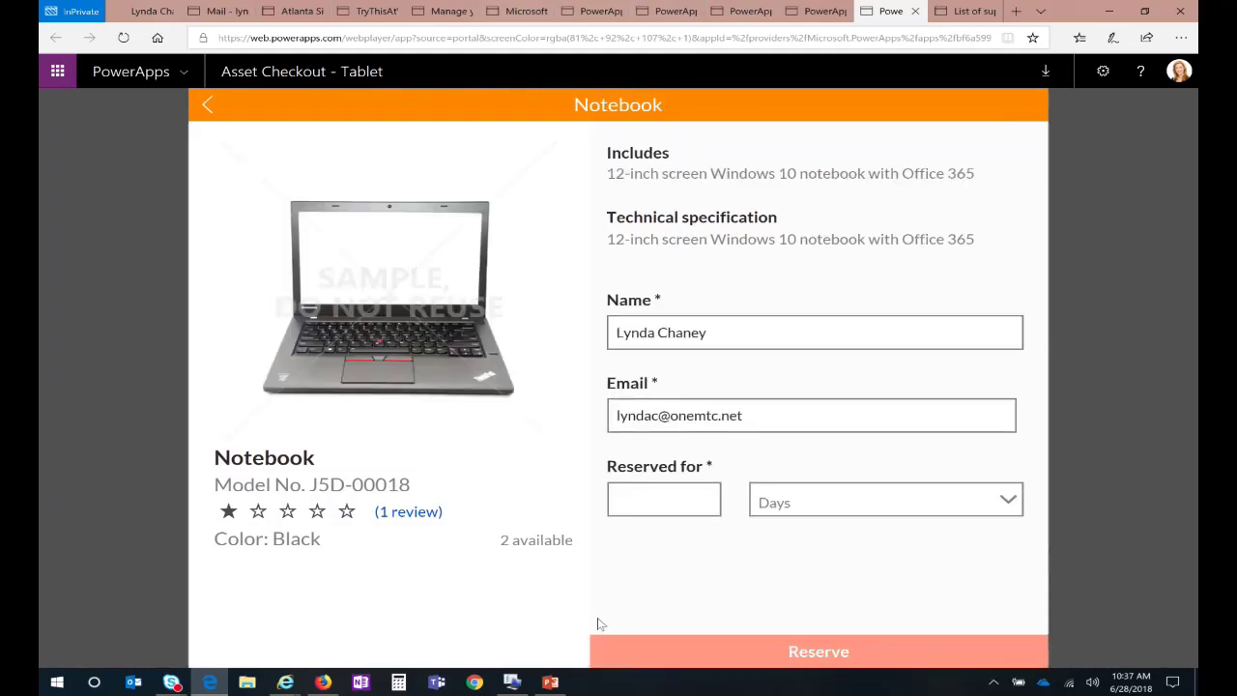
Step: Reserve the Notebook for 3 (through 7/1/2018) and dismiss the confirmation
{"action": "left_click", "coordinate": [741, 326]}
{"action": "left_click", "coordinate": [770, 415]}
{"action": "left_click", "coordinate": [665, 504]}
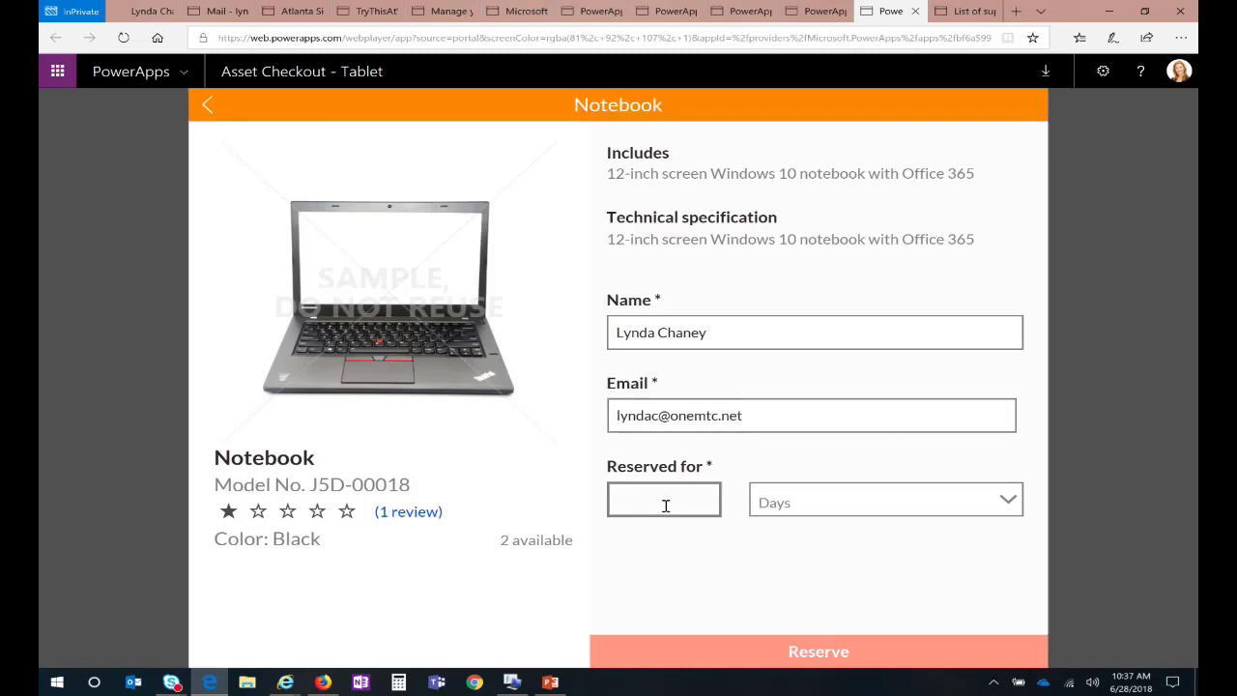
{"action": "type", "text": "3"}
{"action": "left_click", "coordinate": [709, 561]}
{"action": "left_click", "coordinate": [800, 653]}
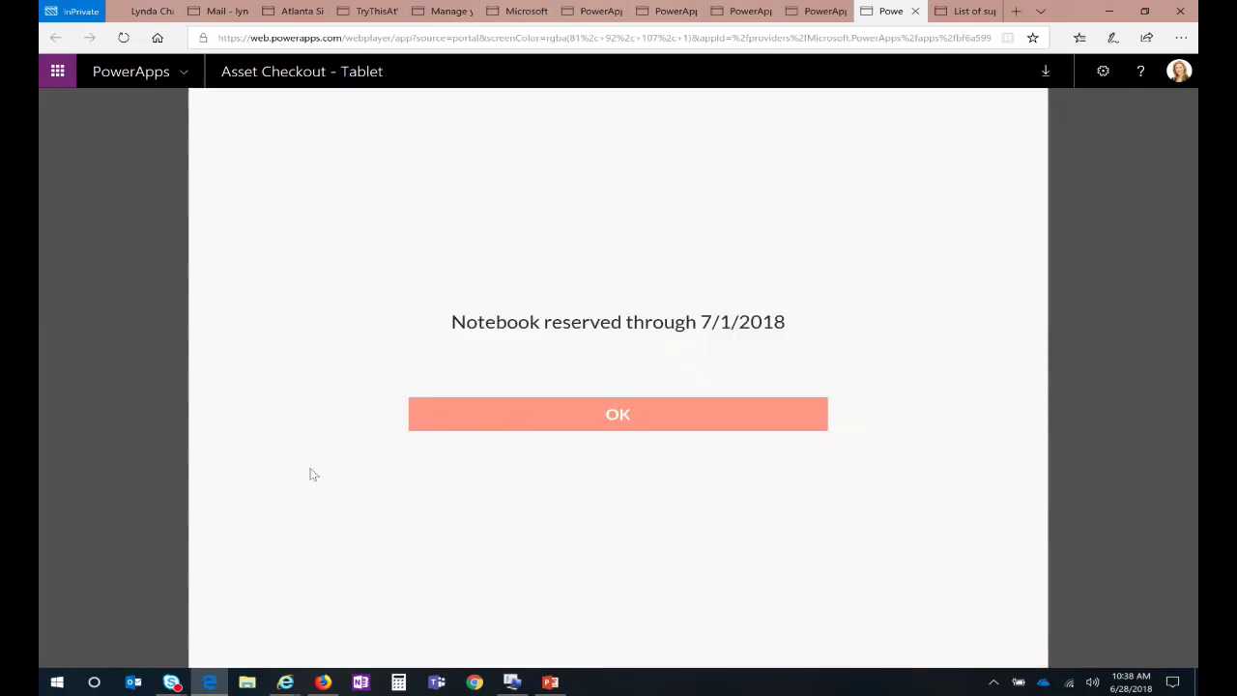
{"action": "left_click", "coordinate": [611, 413]}
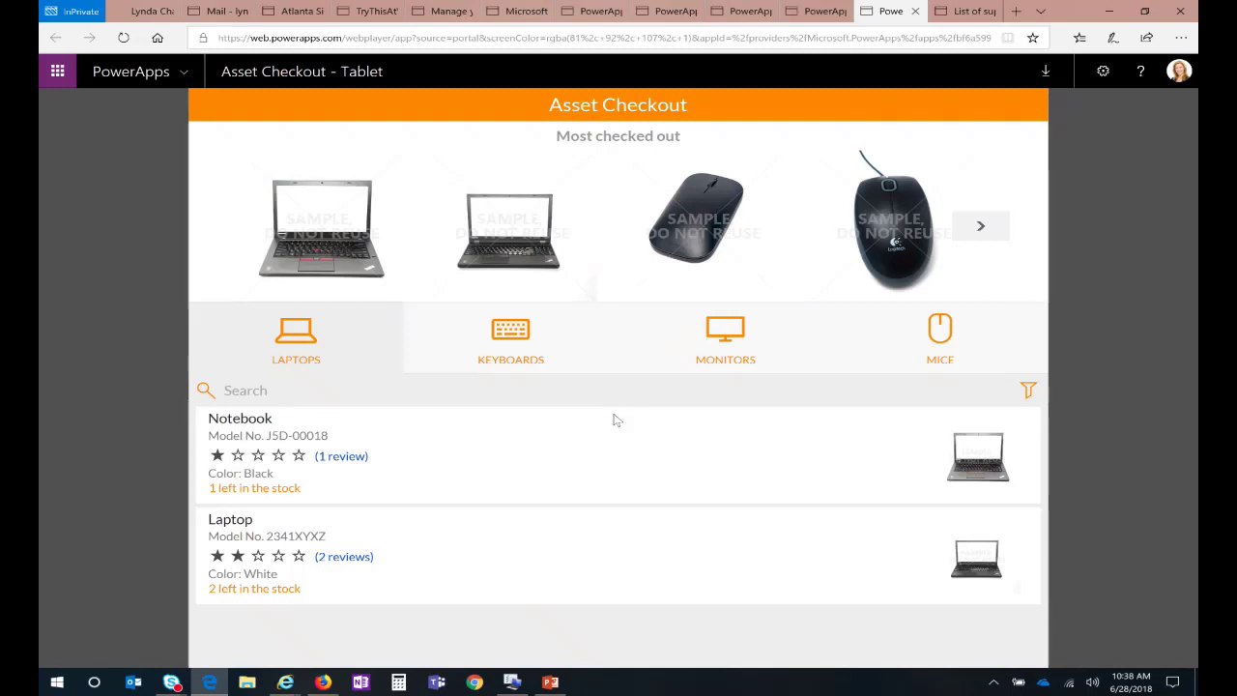
Step: Step through the PowerApps tabs past the Asset Checkout - Tablet details to the Apps in Atlanta list
{"action": "left_click", "coordinate": [807, 10]}
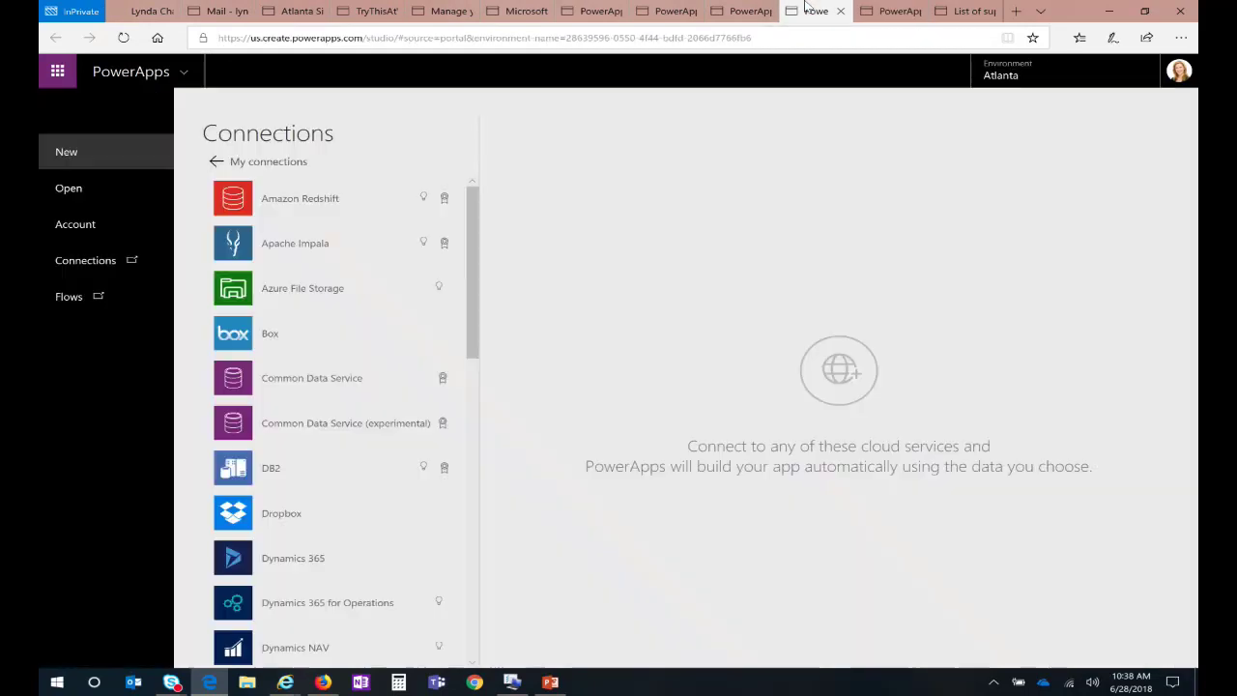
{"action": "left_click", "coordinate": [744, 9]}
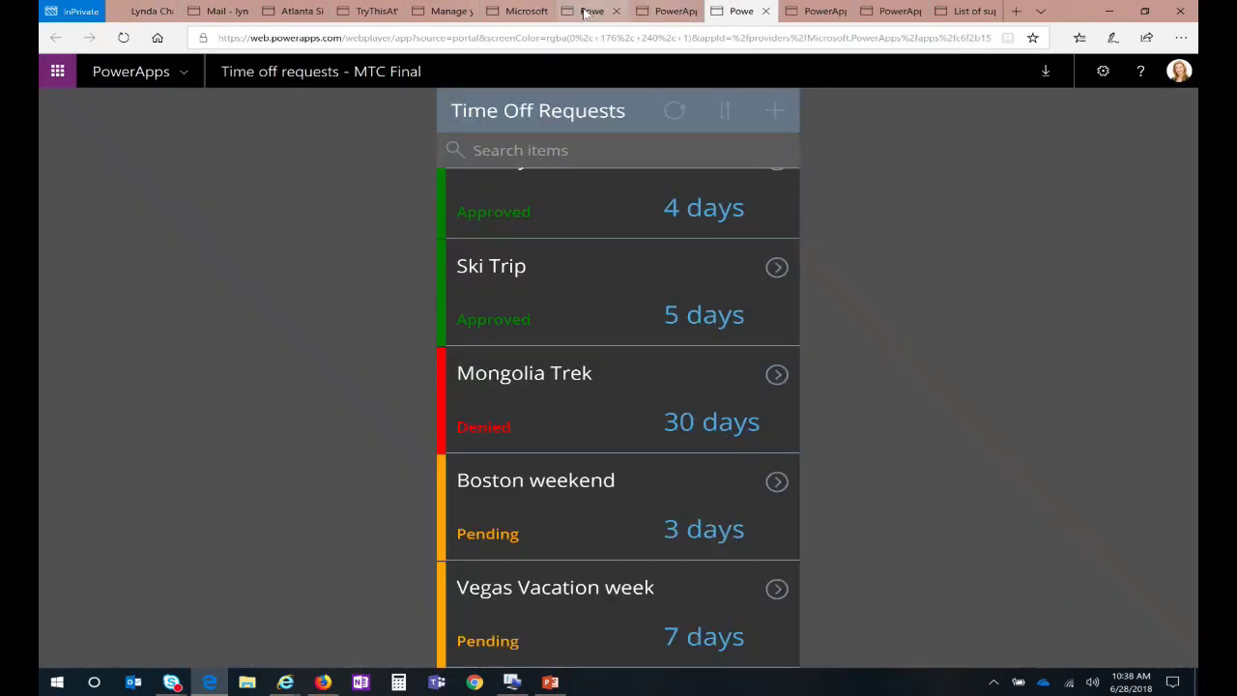
{"action": "left_click", "coordinate": [594, 10]}
{"action": "left_click", "coordinate": [521, 12]}
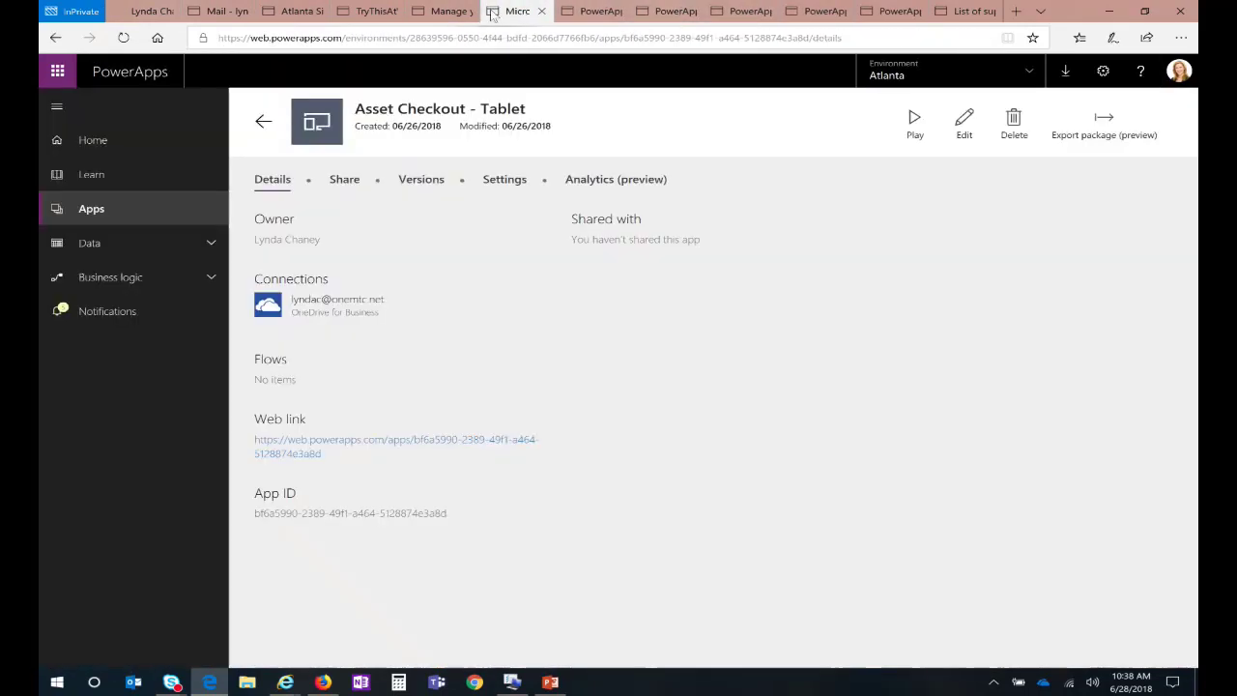
{"action": "left_click", "coordinate": [264, 123]}
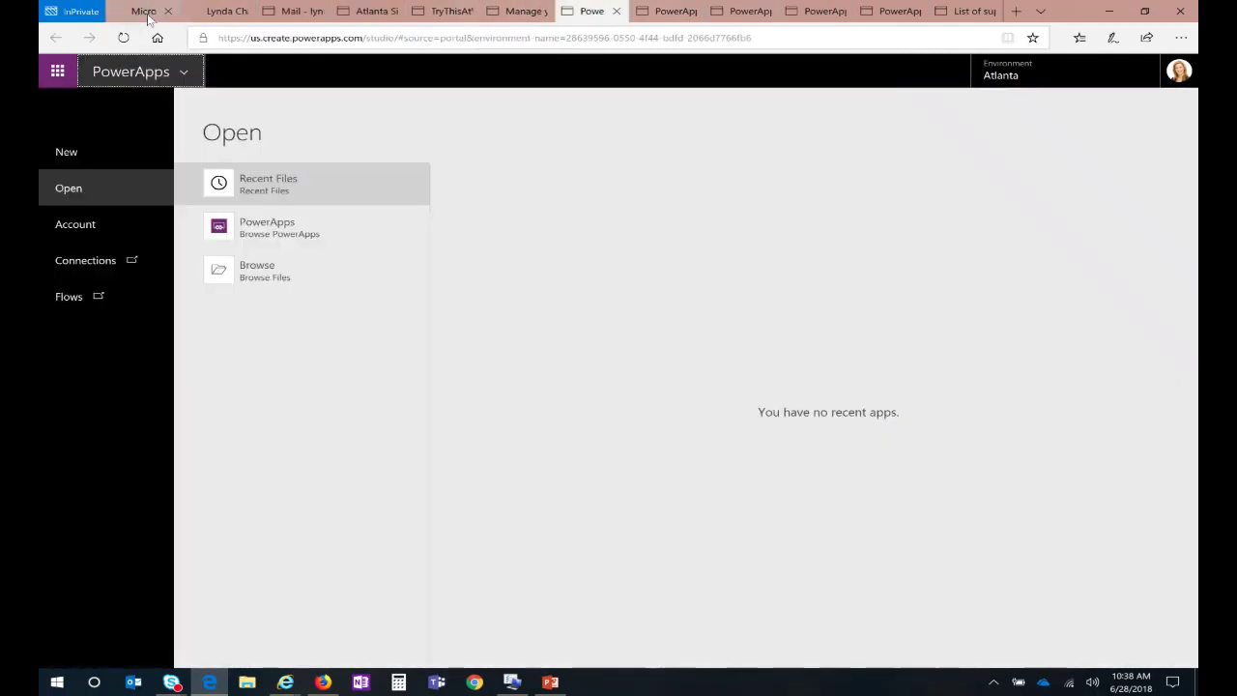
{"action": "left_click", "coordinate": [141, 13]}
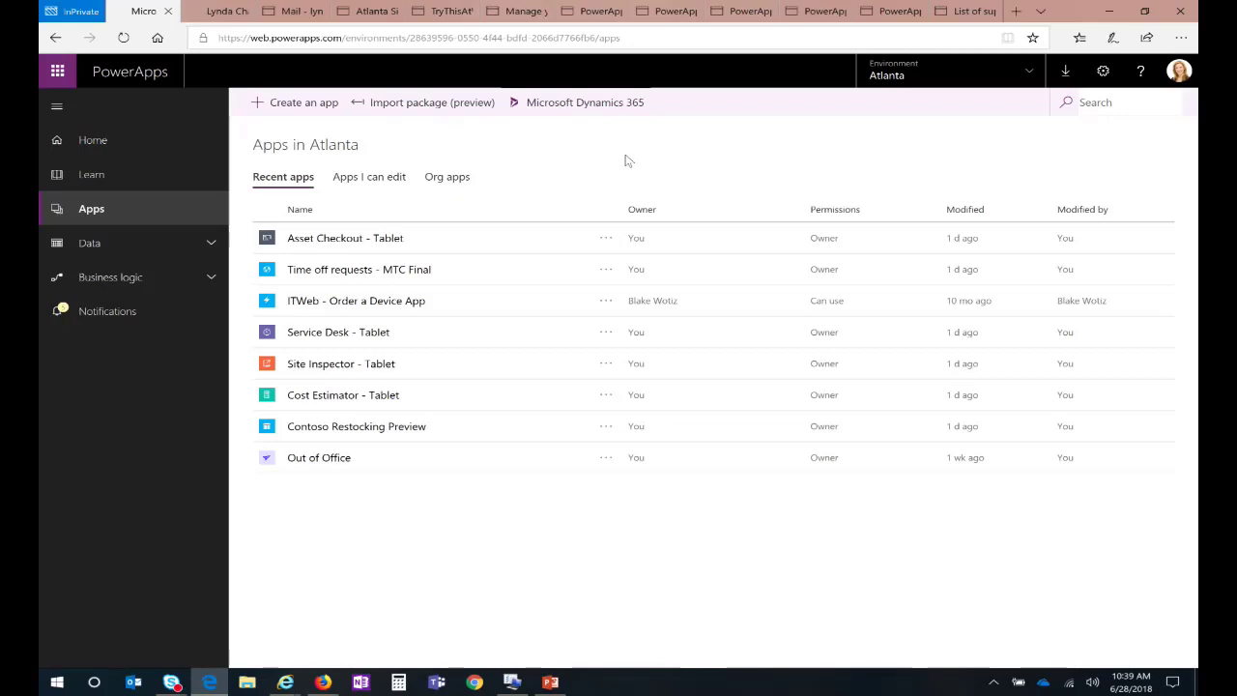
Step: Bring Internet Explorer forward on the SharePoint Our Team page
{"action": "mouse_move", "coordinate": [298, 684]}
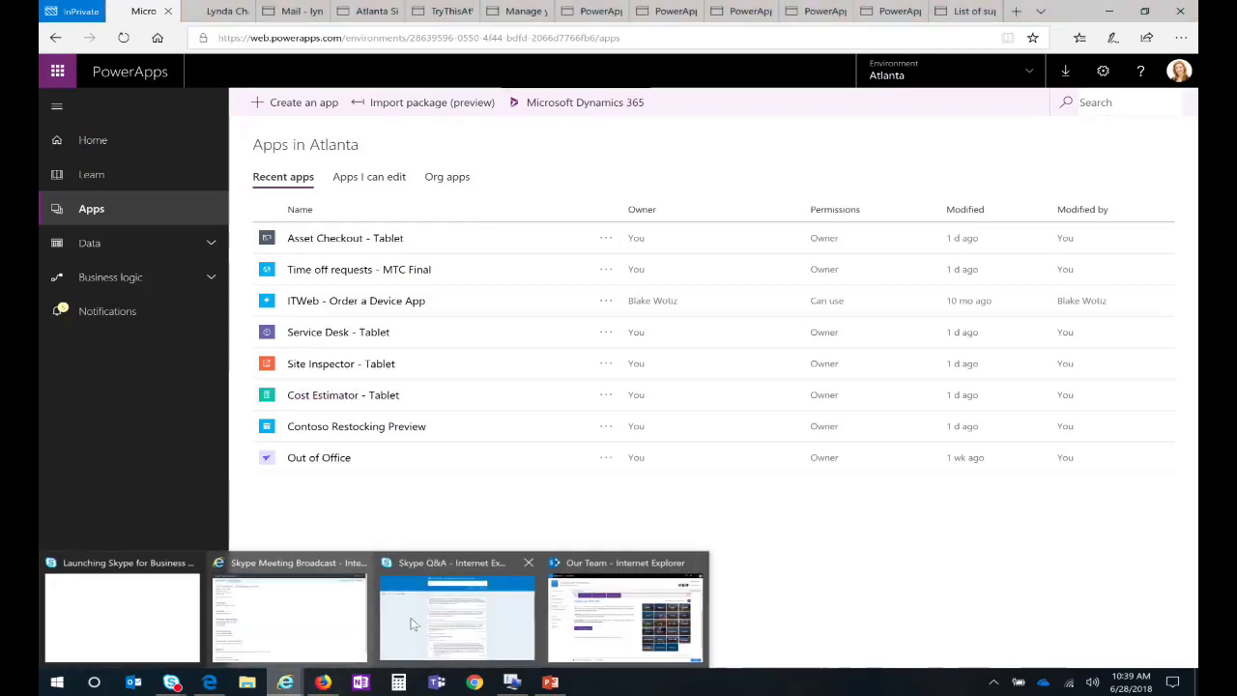
{"action": "left_click", "coordinate": [622, 561]}
{"action": "key", "text": "ctrl+shift+Tab"}
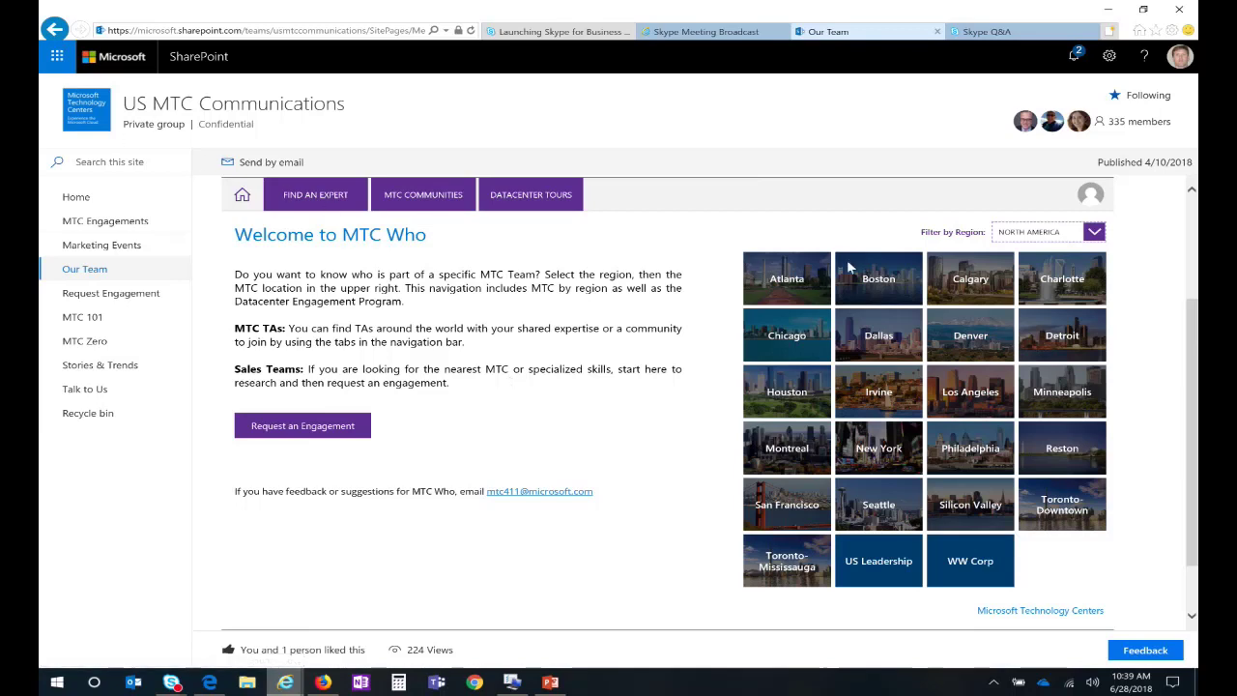
Step: Keep the North America region filter and view the MTC Atlanta, then MTC Houston teams
{"action": "left_click", "coordinate": [1076, 234]}
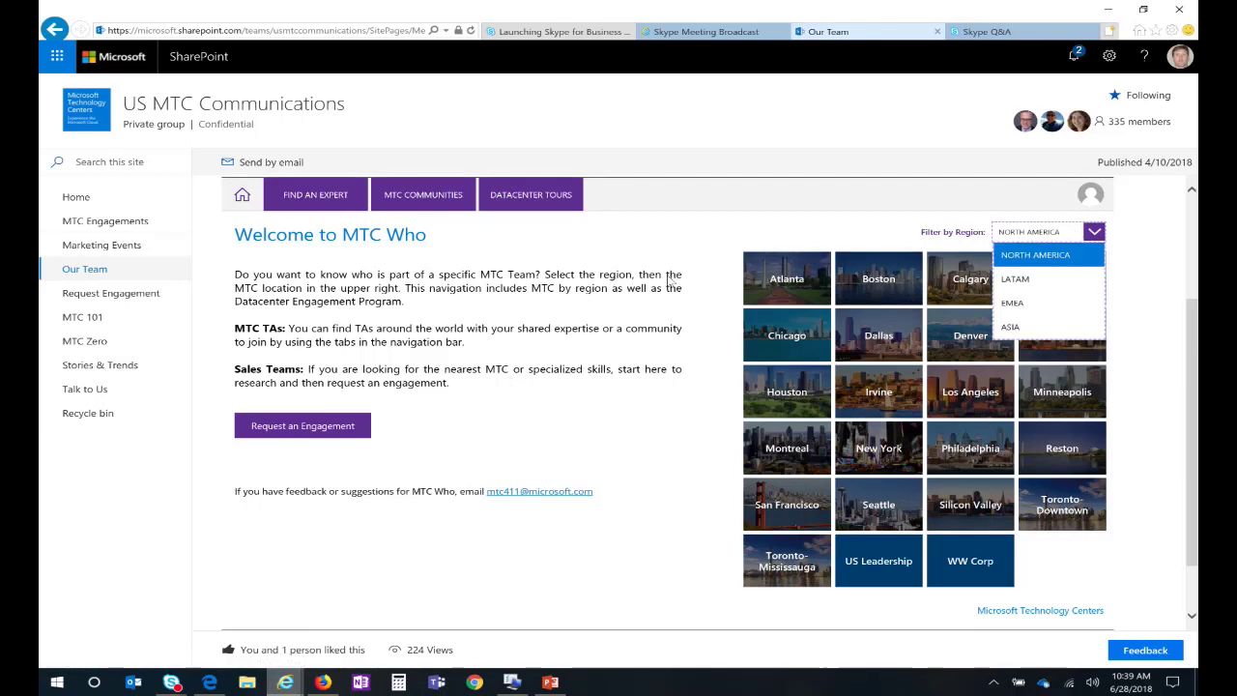
{"action": "left_click", "coordinate": [594, 281]}
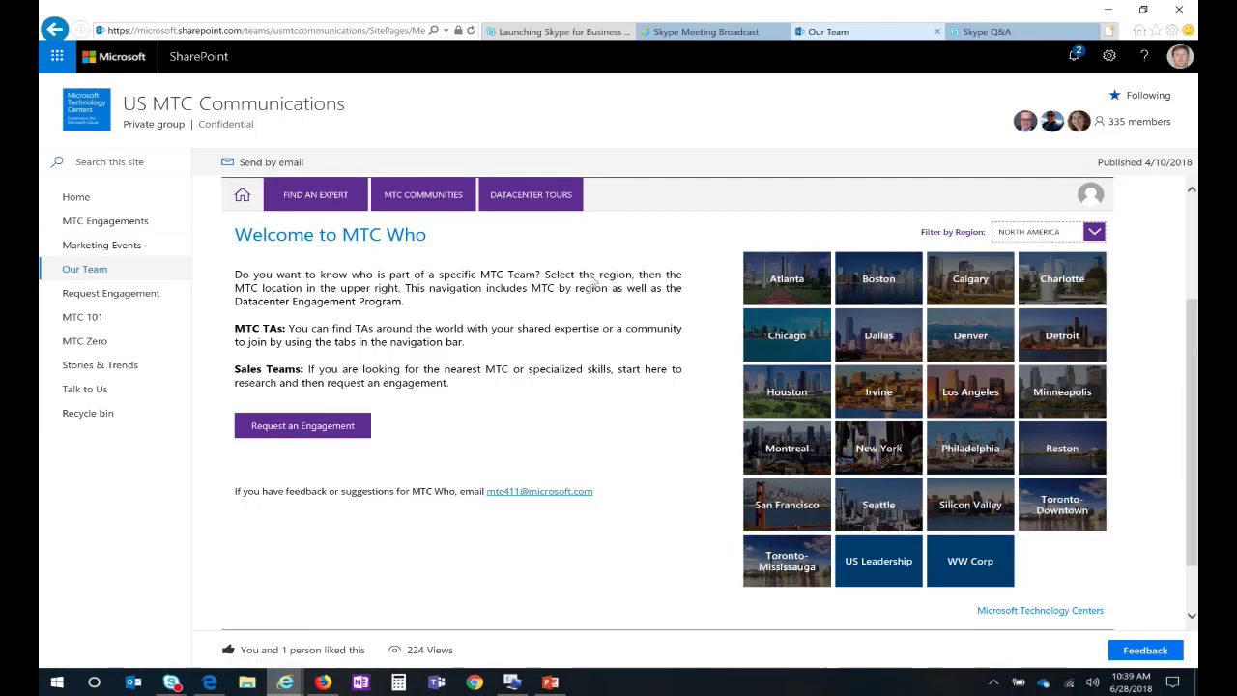
{"action": "left_click", "coordinate": [782, 279]}
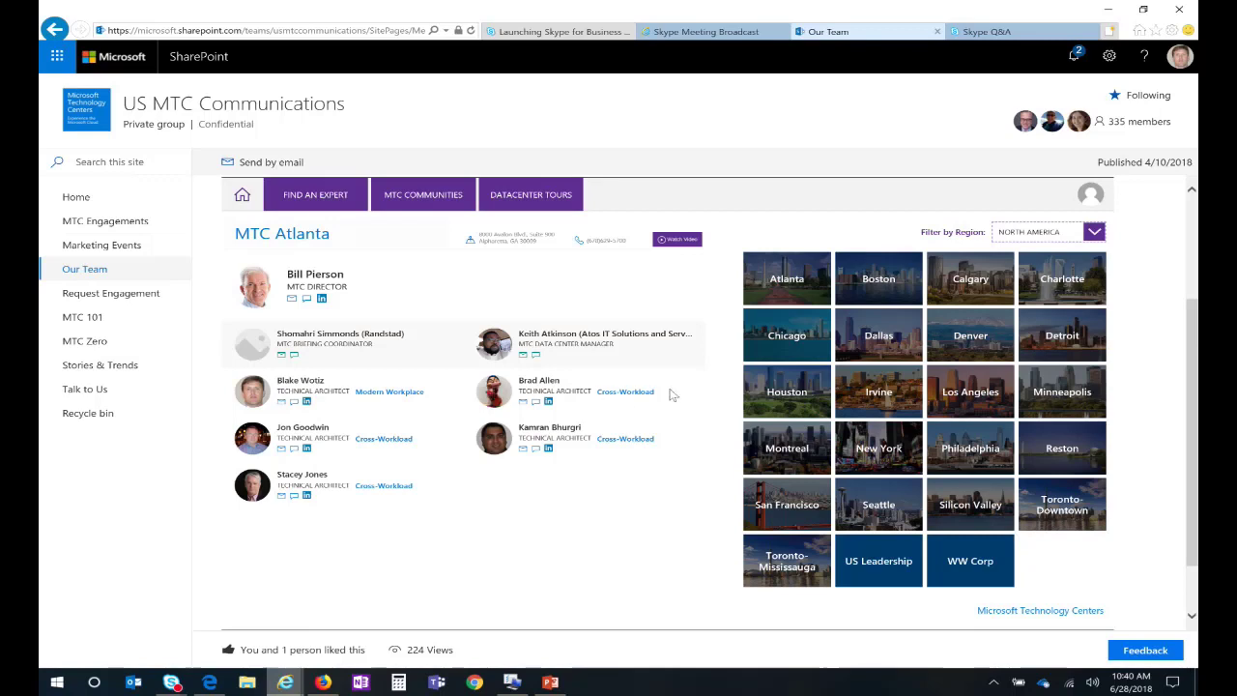
{"action": "left_click", "coordinate": [783, 390]}
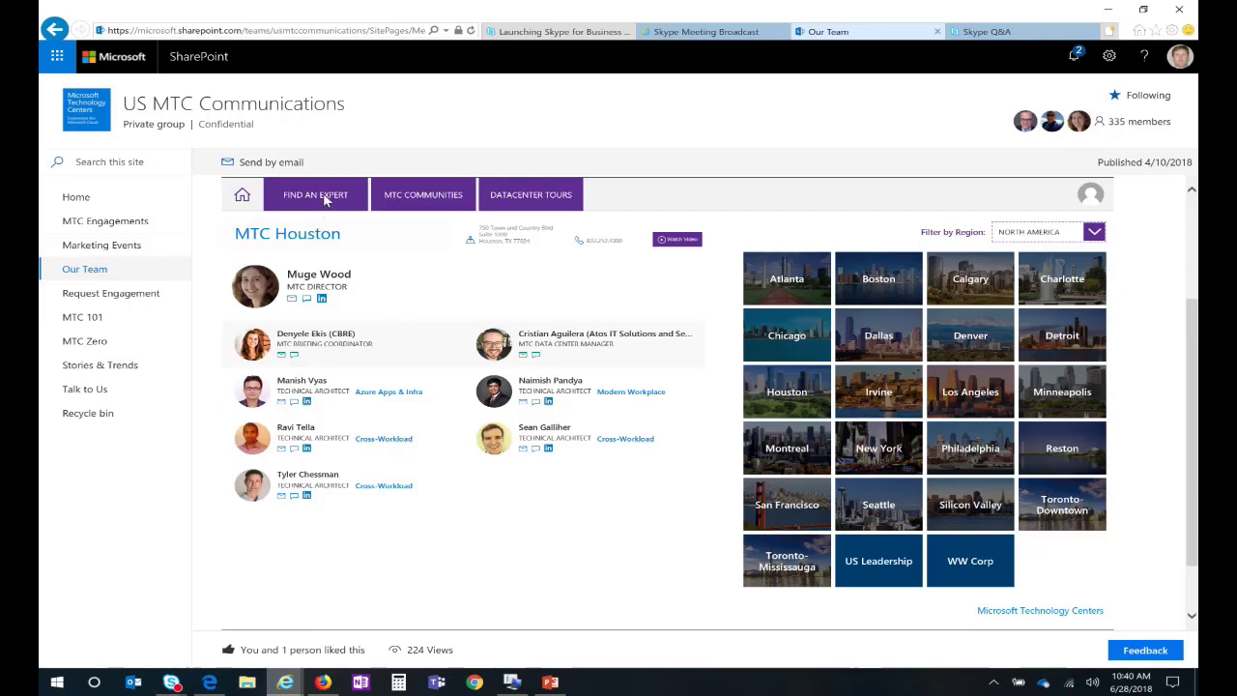
Step: Filter Find an Expert by Modern Workplace and Financial Services, then return to the PowerApps window
{"action": "left_click", "coordinate": [423, 198]}
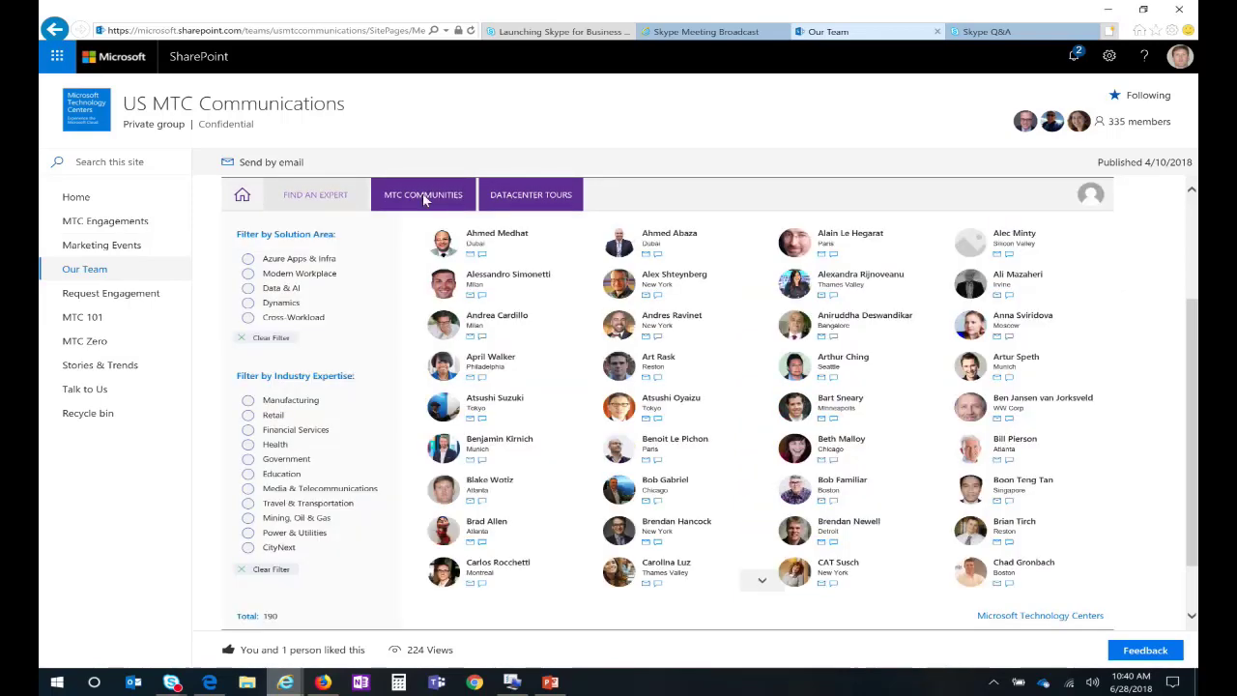
{"action": "left_click", "coordinate": [286, 198]}
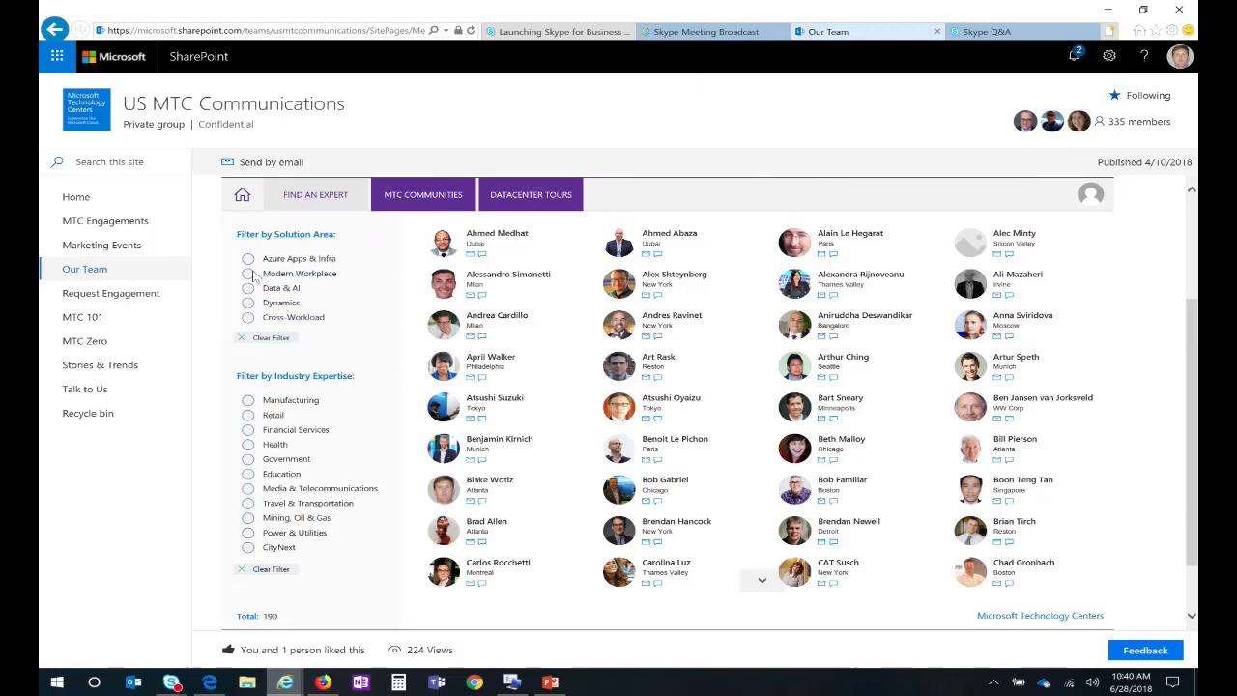
{"action": "left_click", "coordinate": [248, 275]}
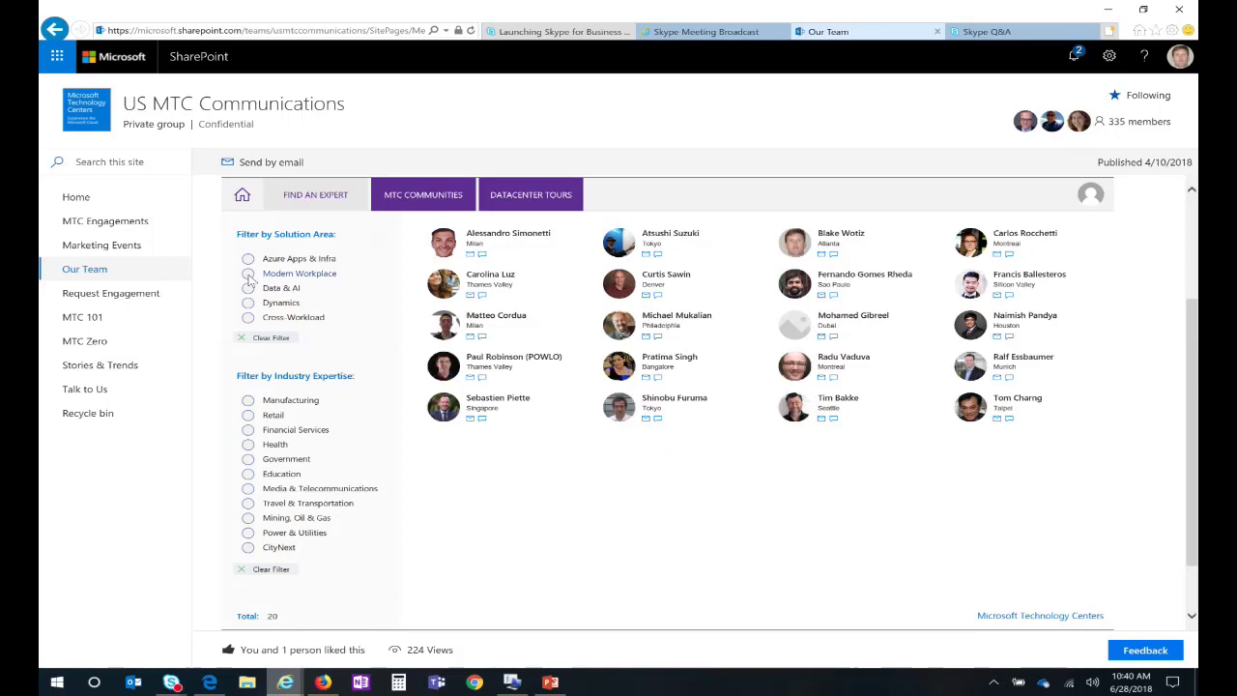
{"action": "left_click", "coordinate": [249, 430]}
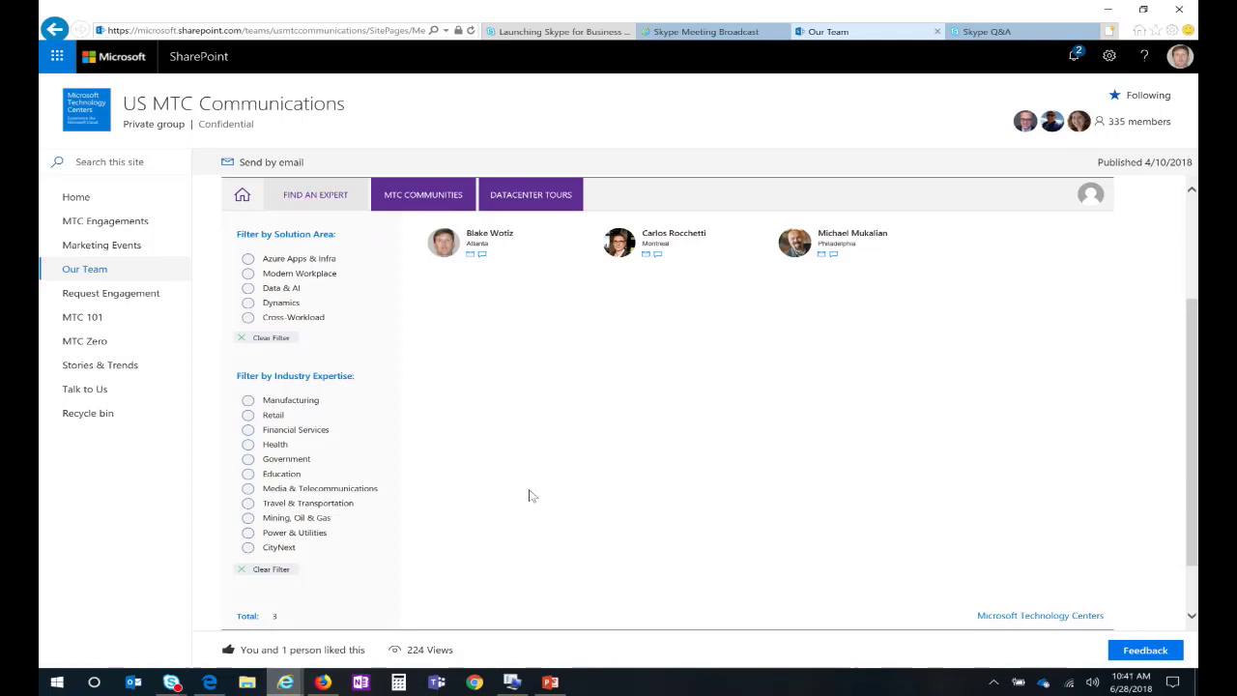
{"action": "key", "text": "alt+Tab"}
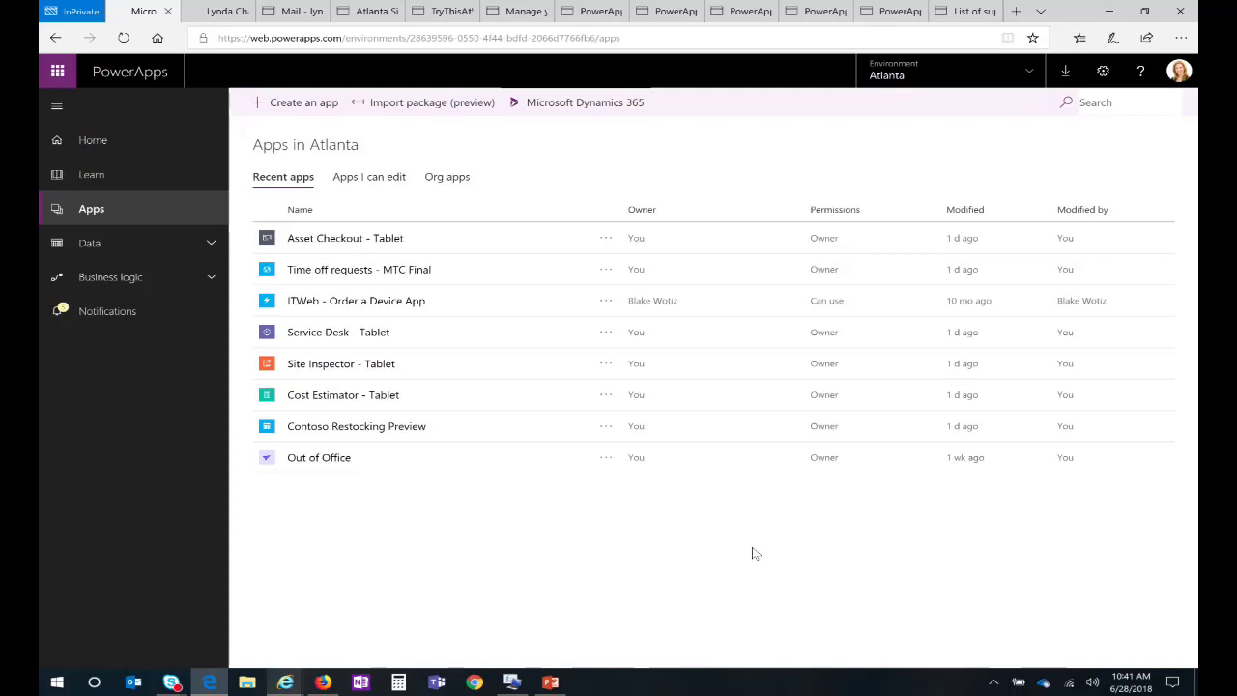
Step: Open the Contoso Restocking Preview details page and play the app
{"action": "left_click", "coordinate": [322, 433]}
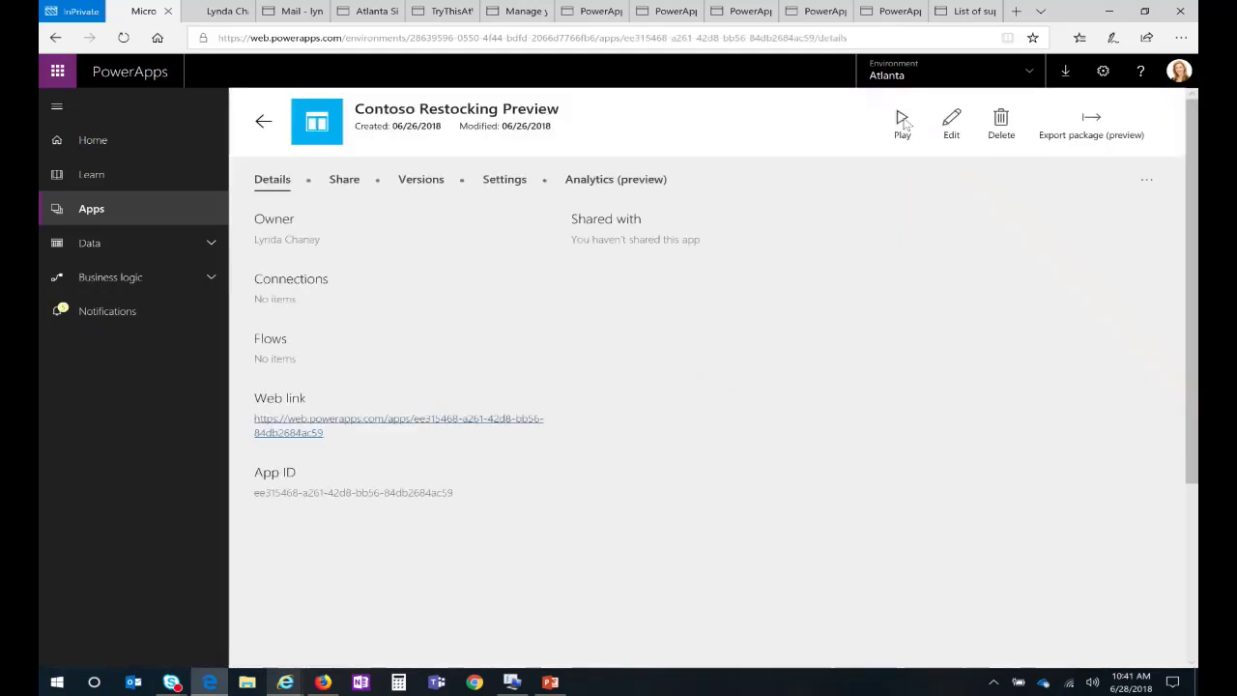
{"action": "left_click", "coordinate": [903, 121]}
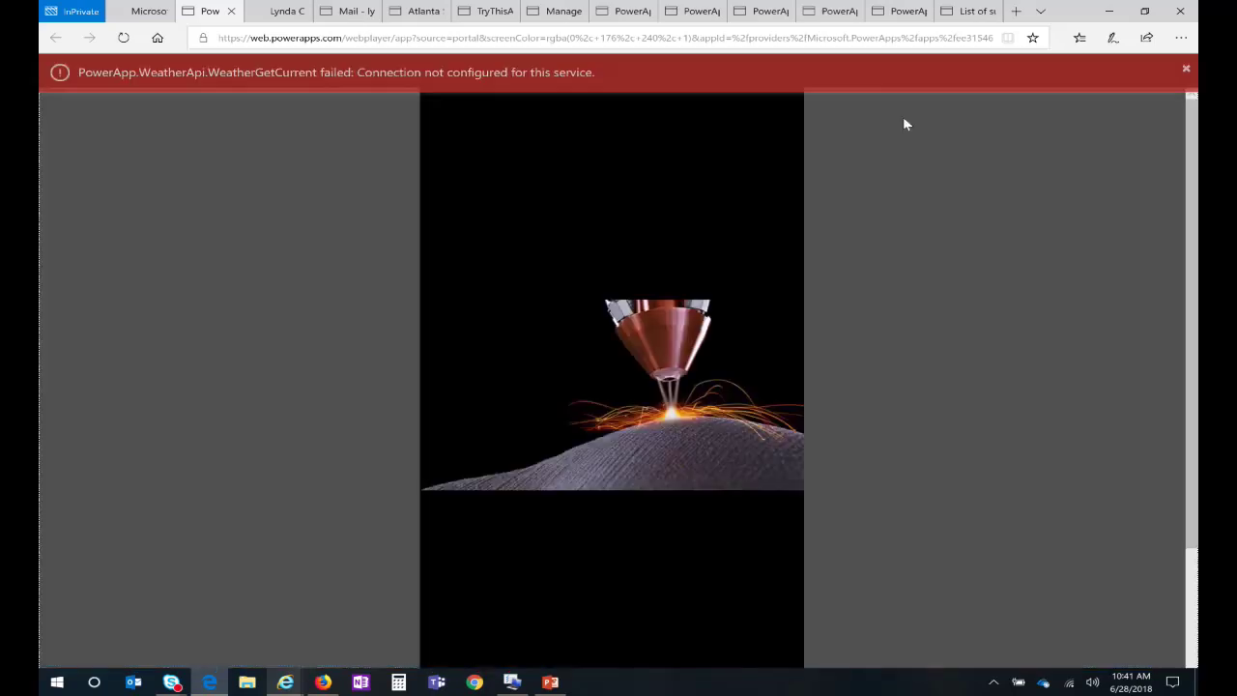
Step: Dismiss the weather error and check off the filaments, scanner and 30", 20", 15" printers
{"action": "left_click", "coordinate": [1186, 69]}
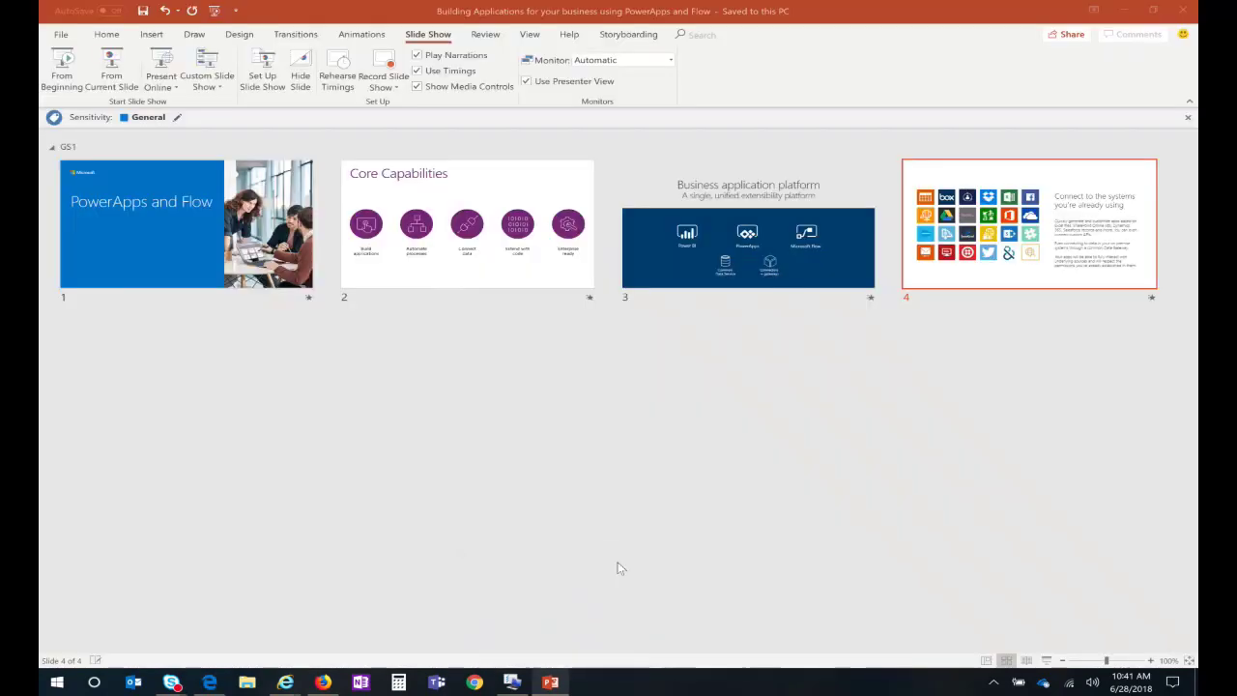
{"action": "left_click", "coordinate": [620, 563]}
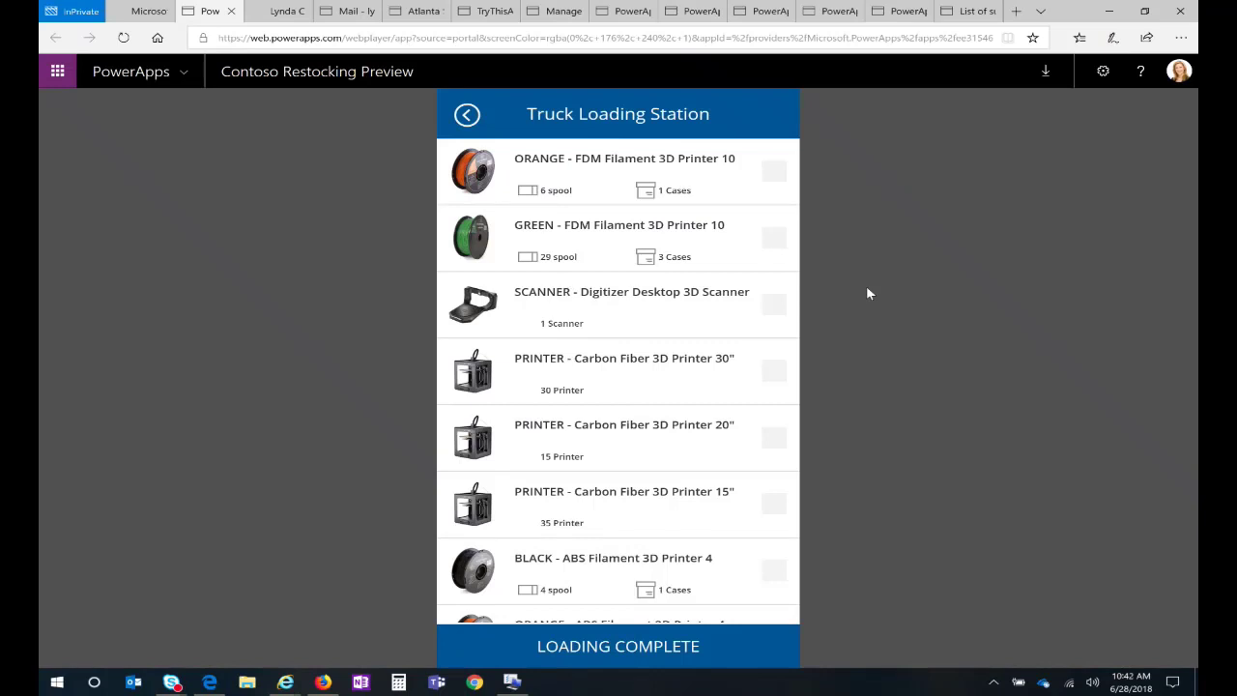
{"action": "left_click", "coordinate": [774, 171]}
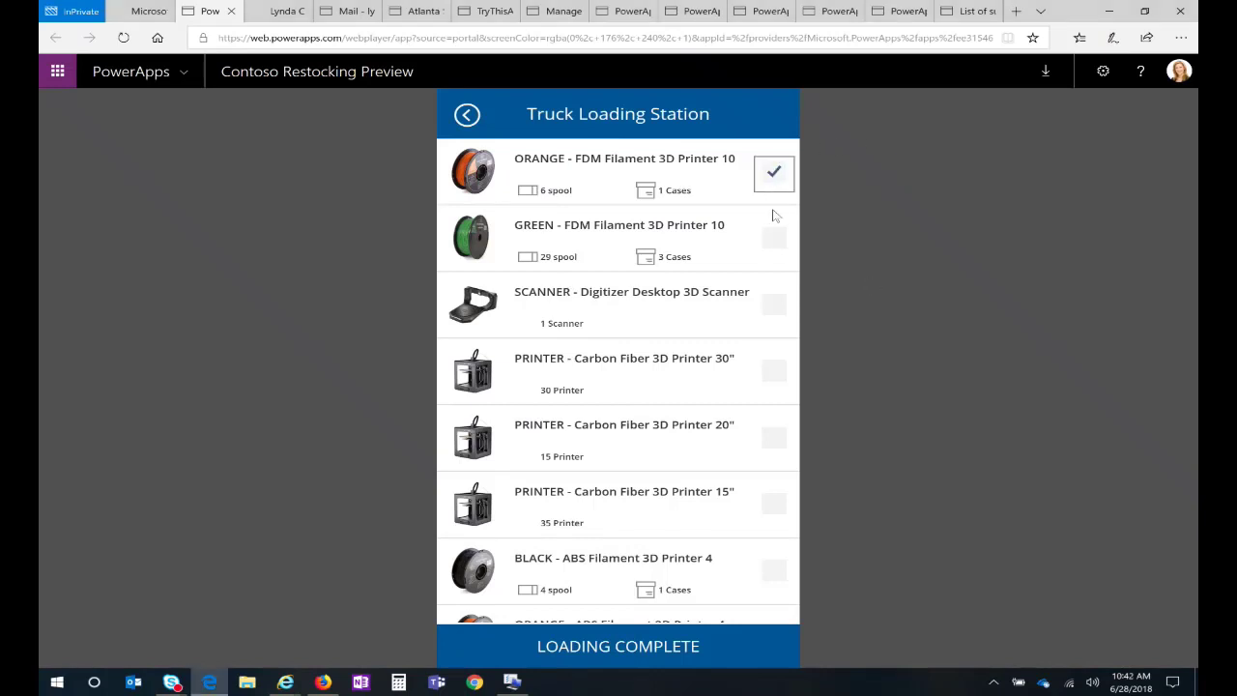
{"action": "left_click", "coordinate": [772, 240]}
{"action": "left_click", "coordinate": [774, 307]}
{"action": "left_click", "coordinate": [776, 373]}
{"action": "left_click", "coordinate": [774, 440]}
{"action": "left_click", "coordinate": [774, 504]}
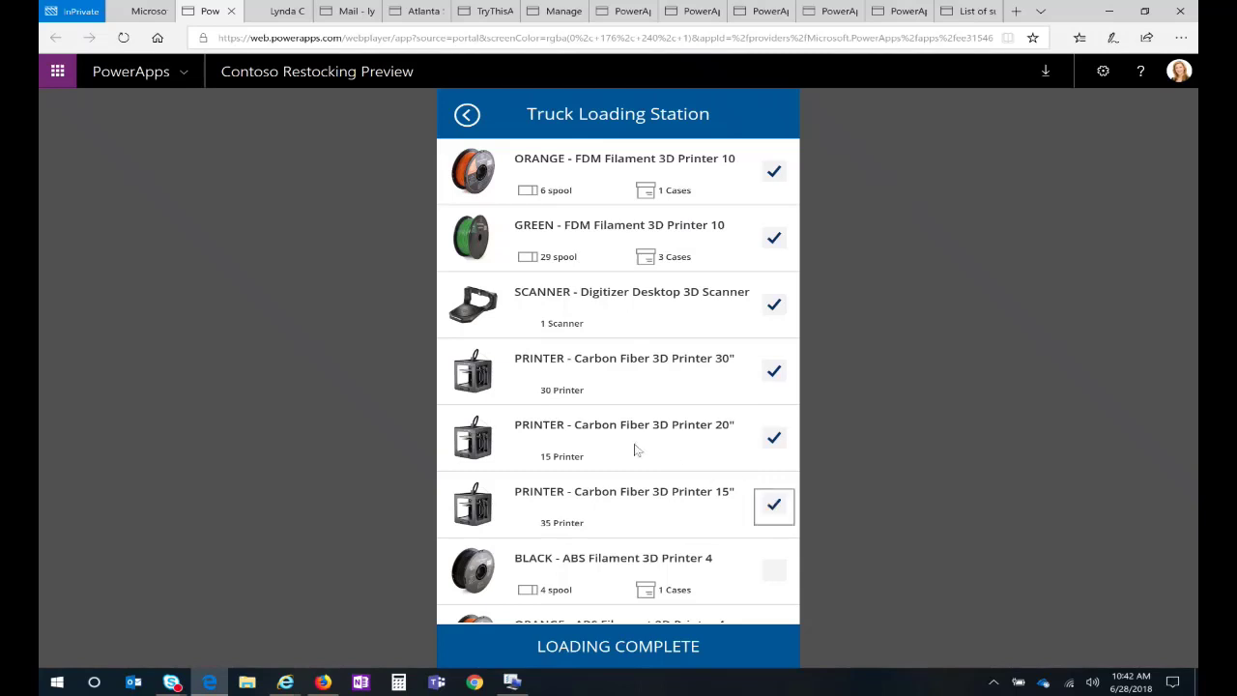
Step: Mark truck loading complete and map all upcoming destinations on the suggested route
{"action": "scroll", "coordinate": [632, 467], "scroll_direction": "down", "scroll_amount": 2}
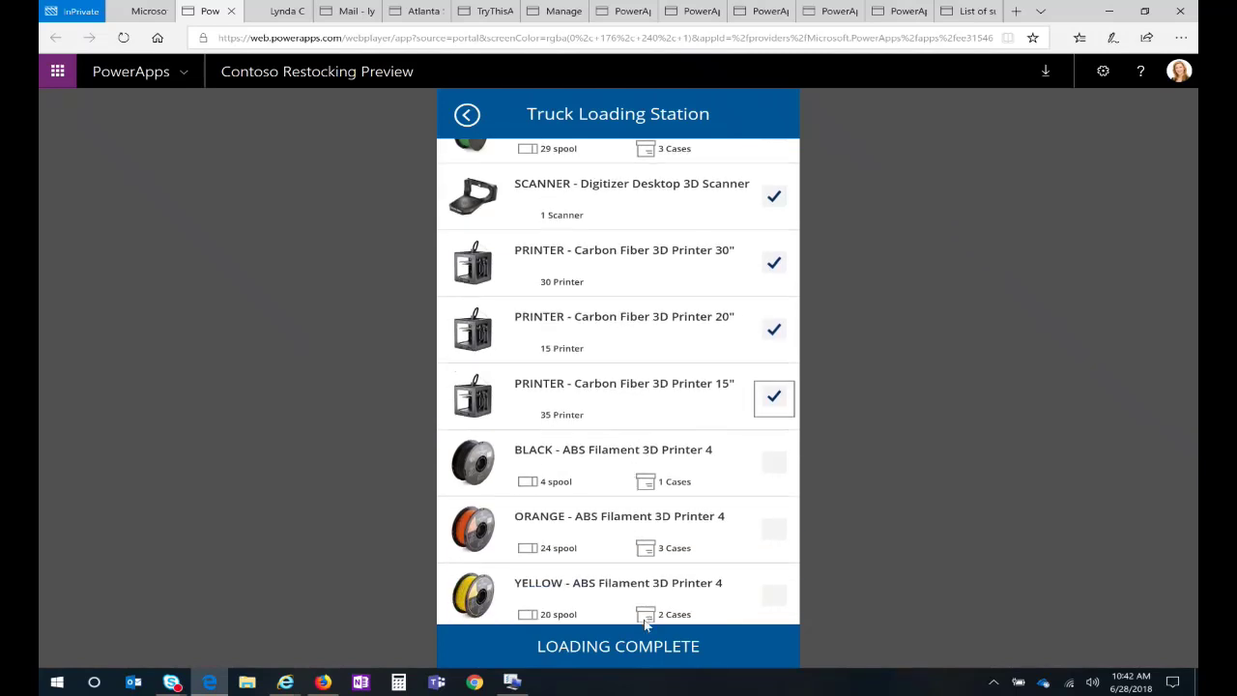
{"action": "left_click", "coordinate": [644, 649]}
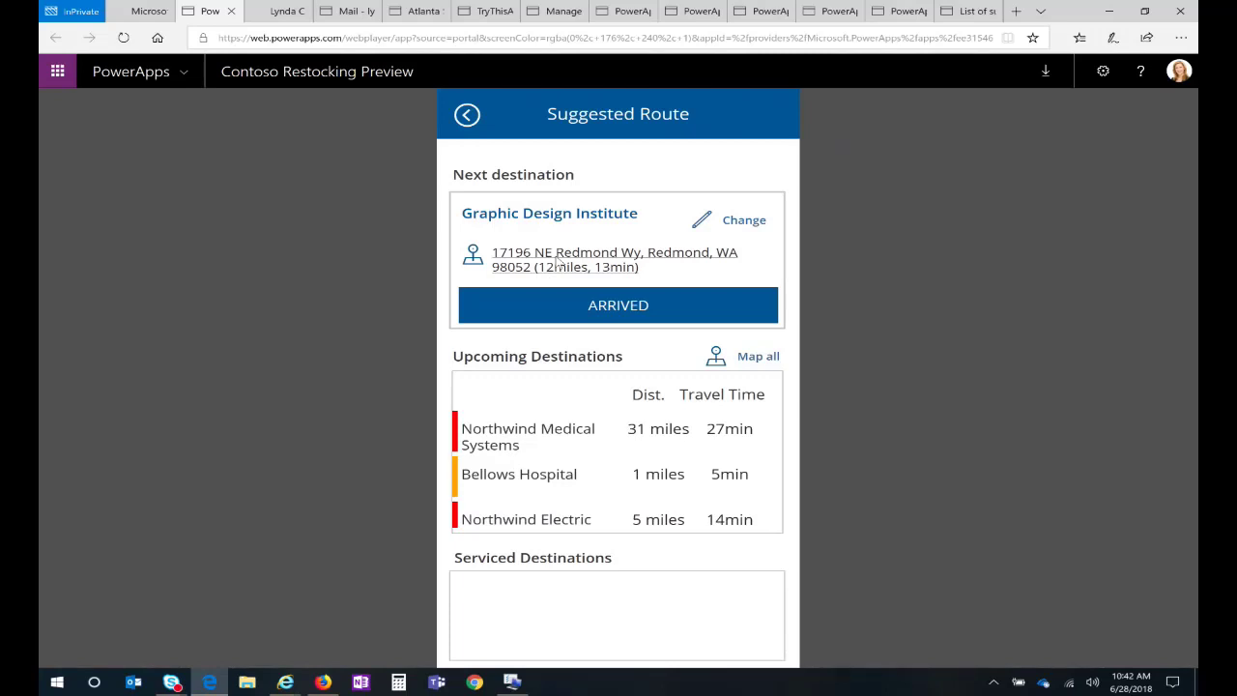
{"action": "left_click", "coordinate": [753, 357]}
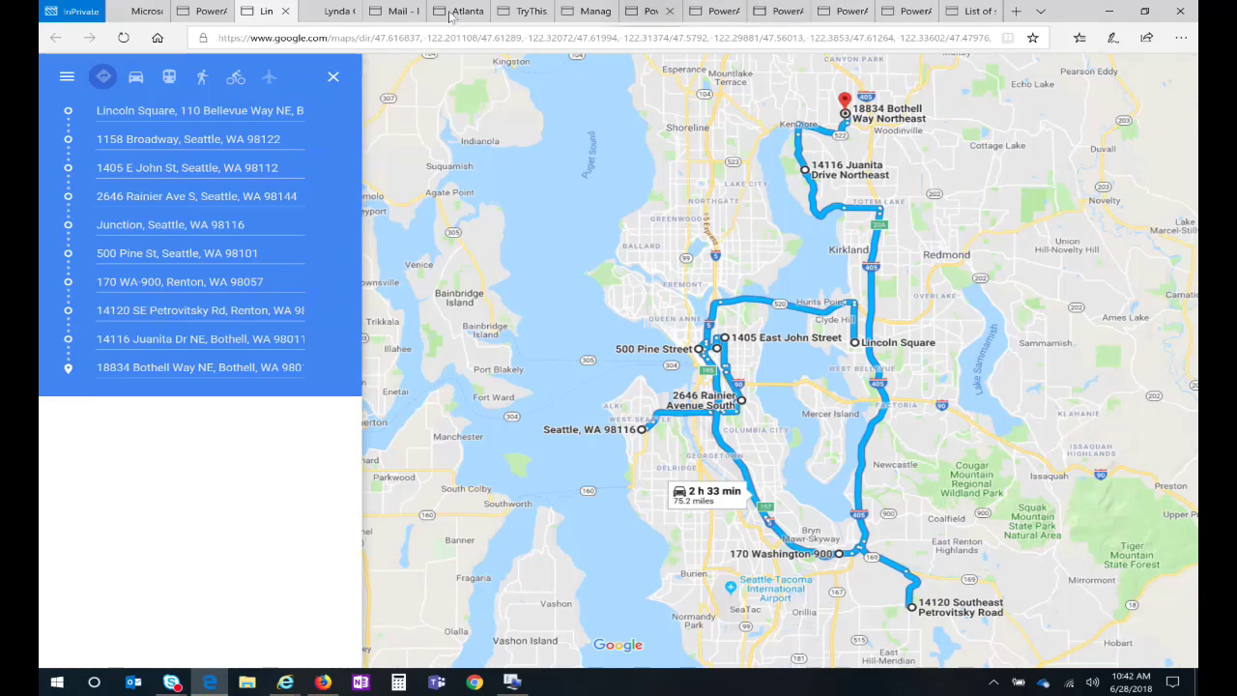
Step: Return to the restocking app and mark arrival at Graphic Design Institute to see its dolly list
{"action": "left_click", "coordinate": [203, 11]}
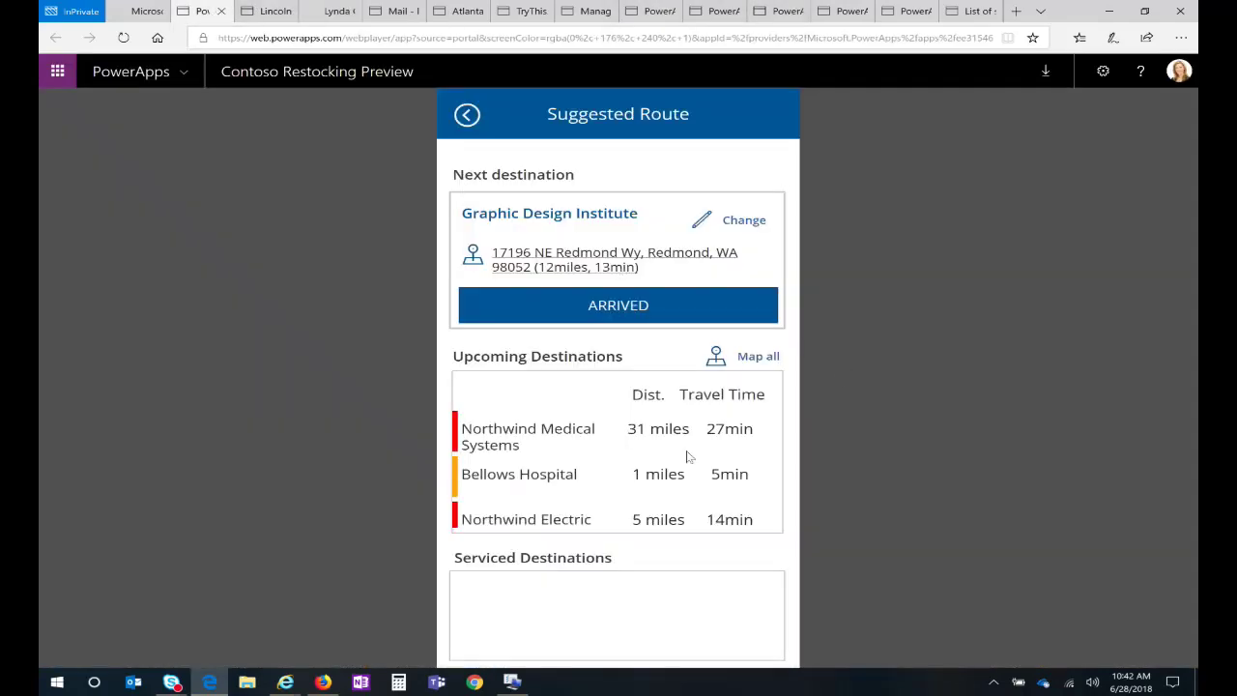
{"action": "left_click", "coordinate": [616, 307]}
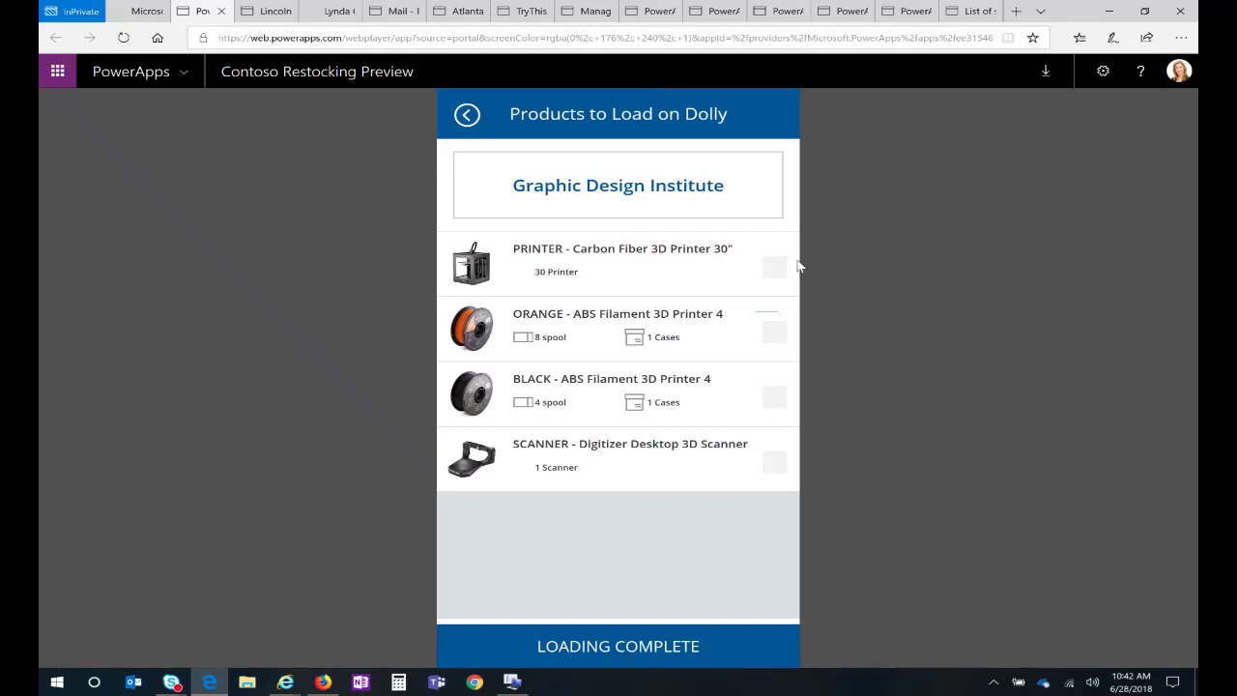
Step: Tick the 3D printer, orange and black filament spools, and scanner as loaded, then finish loading
{"action": "left_click", "coordinate": [775, 271]}
{"action": "left_click", "coordinate": [775, 332]}
{"action": "left_click", "coordinate": [782, 406]}
{"action": "left_click", "coordinate": [774, 467]}
{"action": "left_click", "coordinate": [654, 648]}
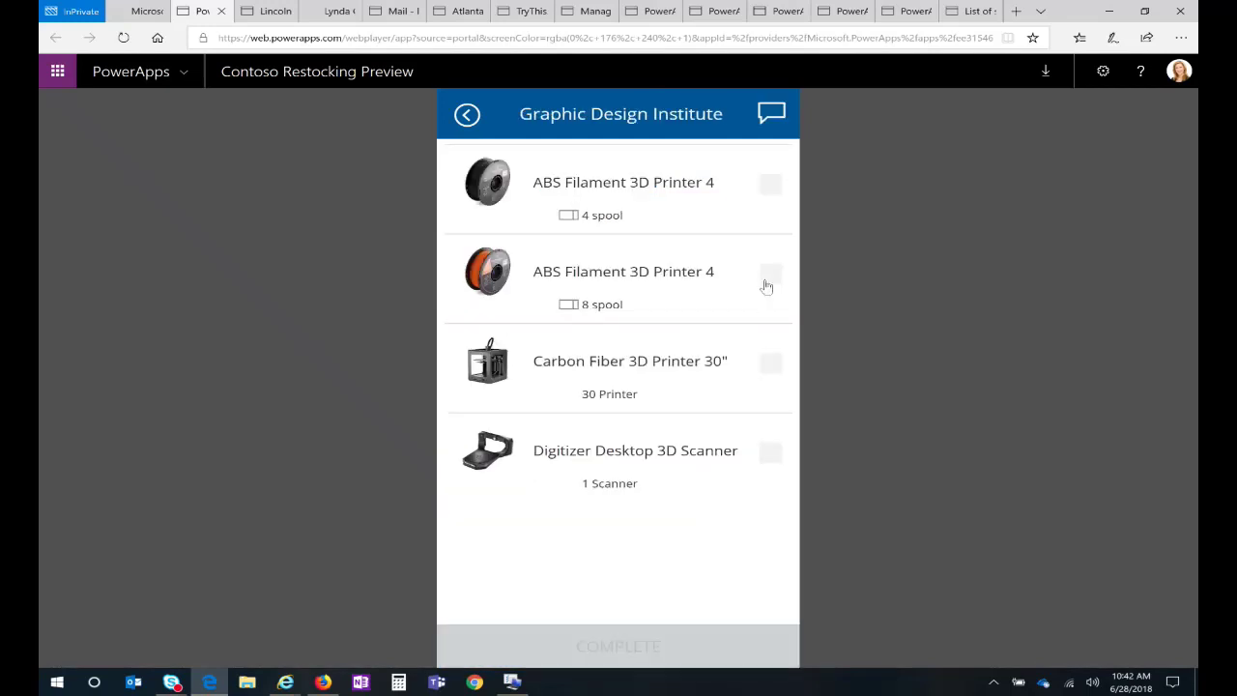
Step: Check off both ABS filament items, the Carbon Fiber 3D printer and Digitizer scanner, then complete delivery
{"action": "left_click", "coordinate": [771, 189]}
{"action": "left_click", "coordinate": [773, 278]}
{"action": "left_click", "coordinate": [771, 365]}
{"action": "left_click", "coordinate": [770, 459]}
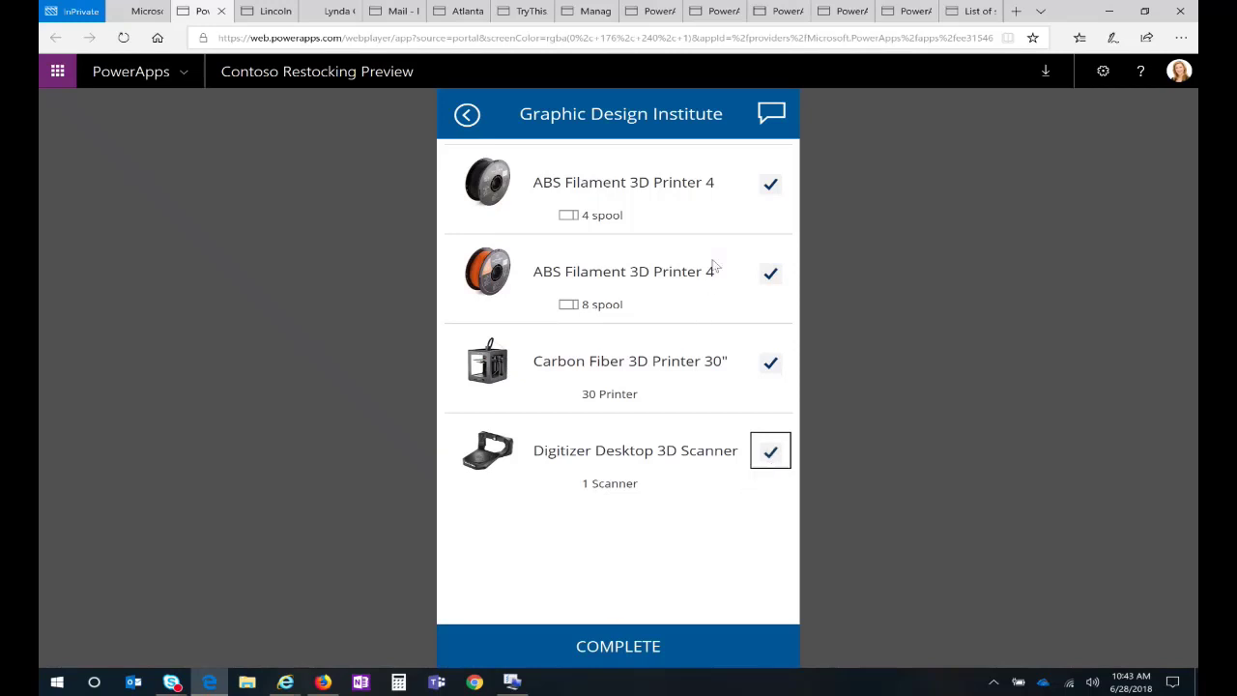
{"action": "left_click", "coordinate": [770, 116]}
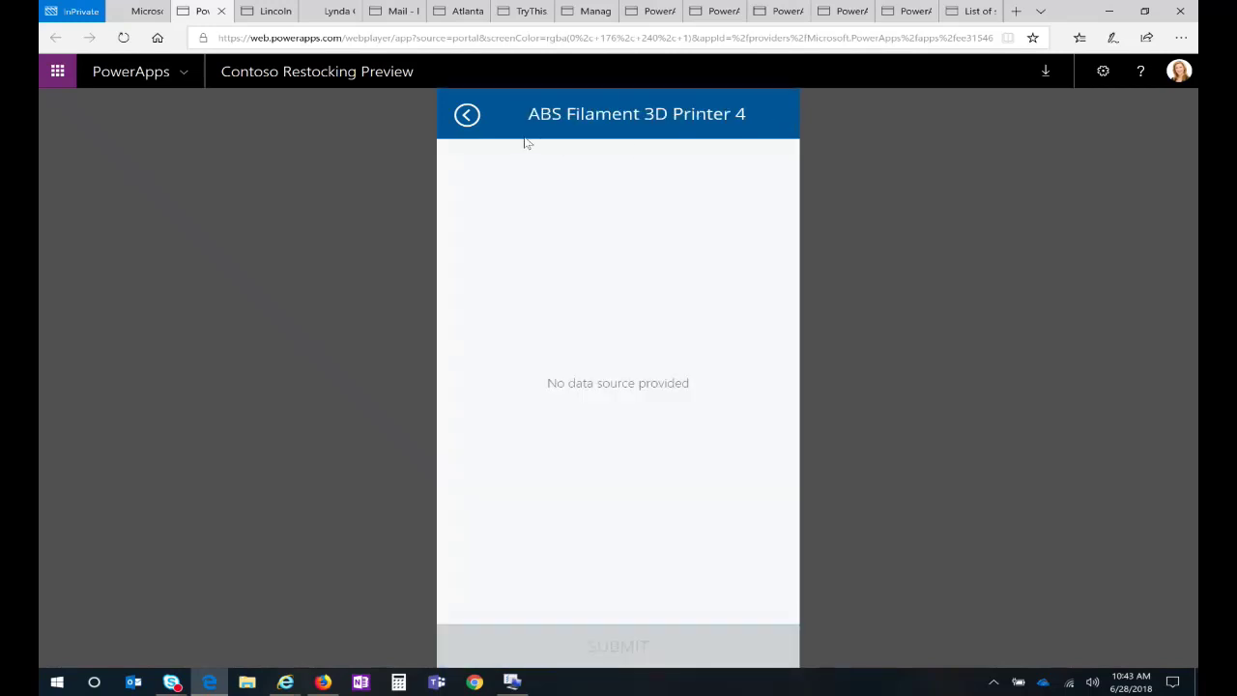
{"action": "left_click", "coordinate": [471, 117]}
{"action": "left_click", "coordinate": [734, 646]}
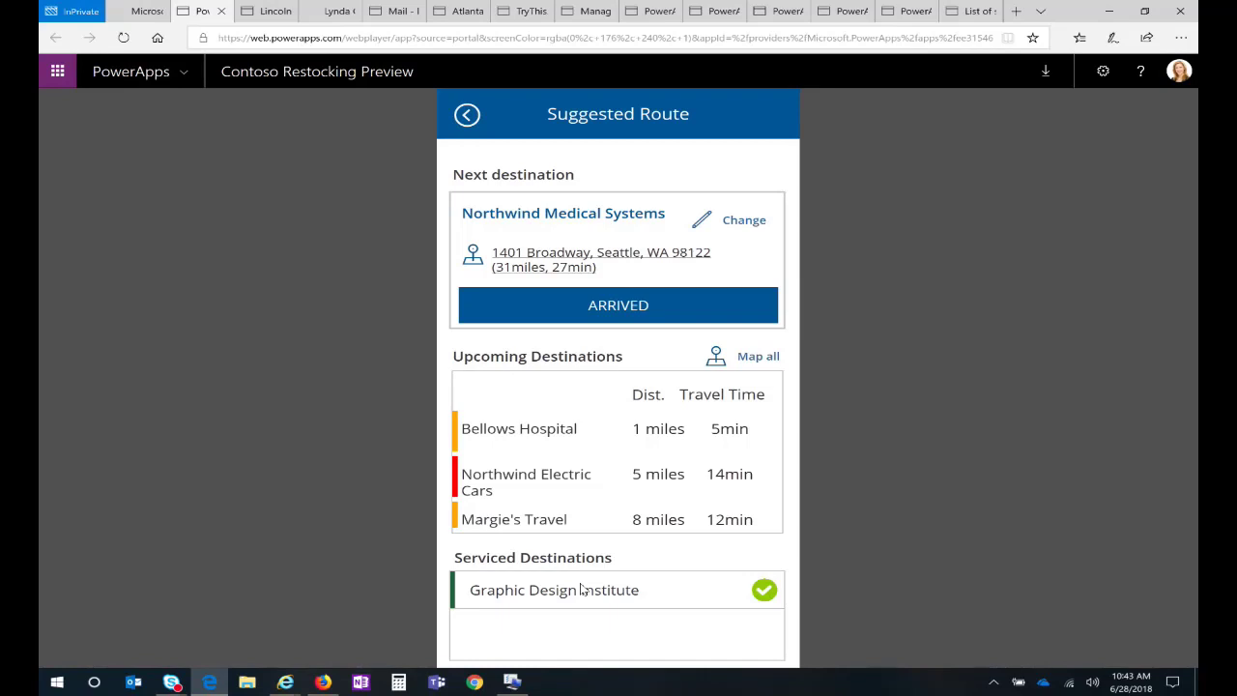
Step: Switch the portal to the MTC Zero IBA environment and launch the Contoso Insurance app
{"action": "left_click", "coordinate": [127, 13]}
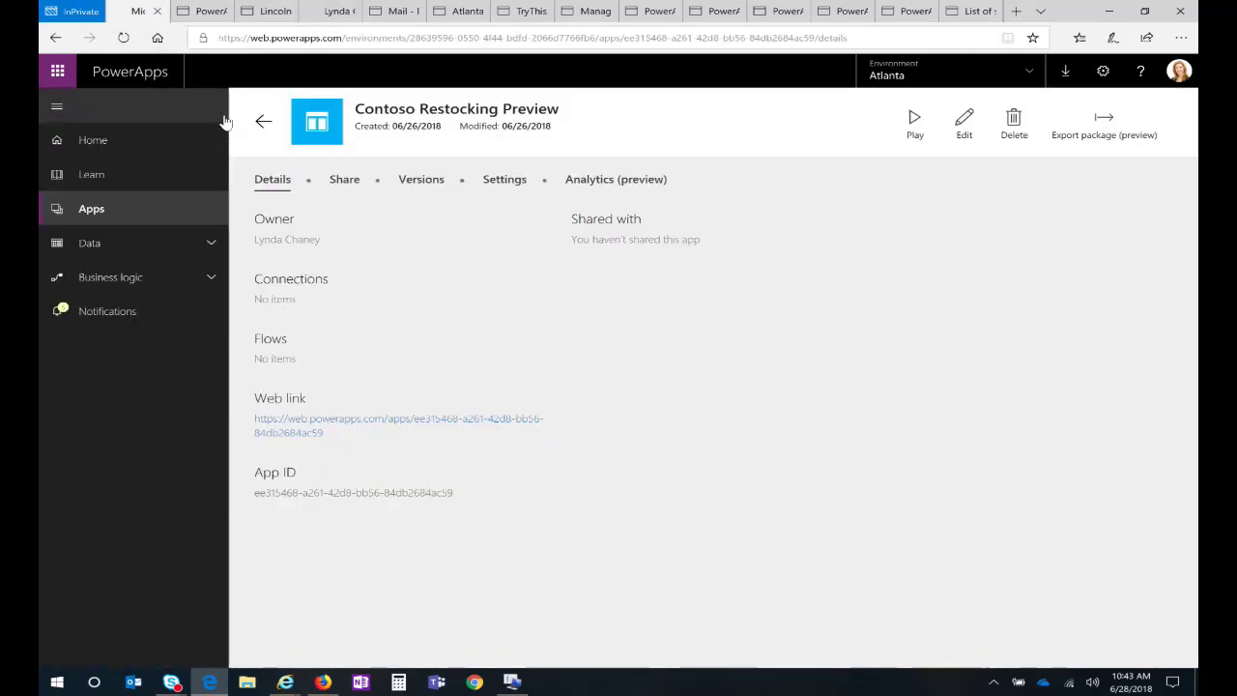
{"action": "left_click", "coordinate": [265, 124]}
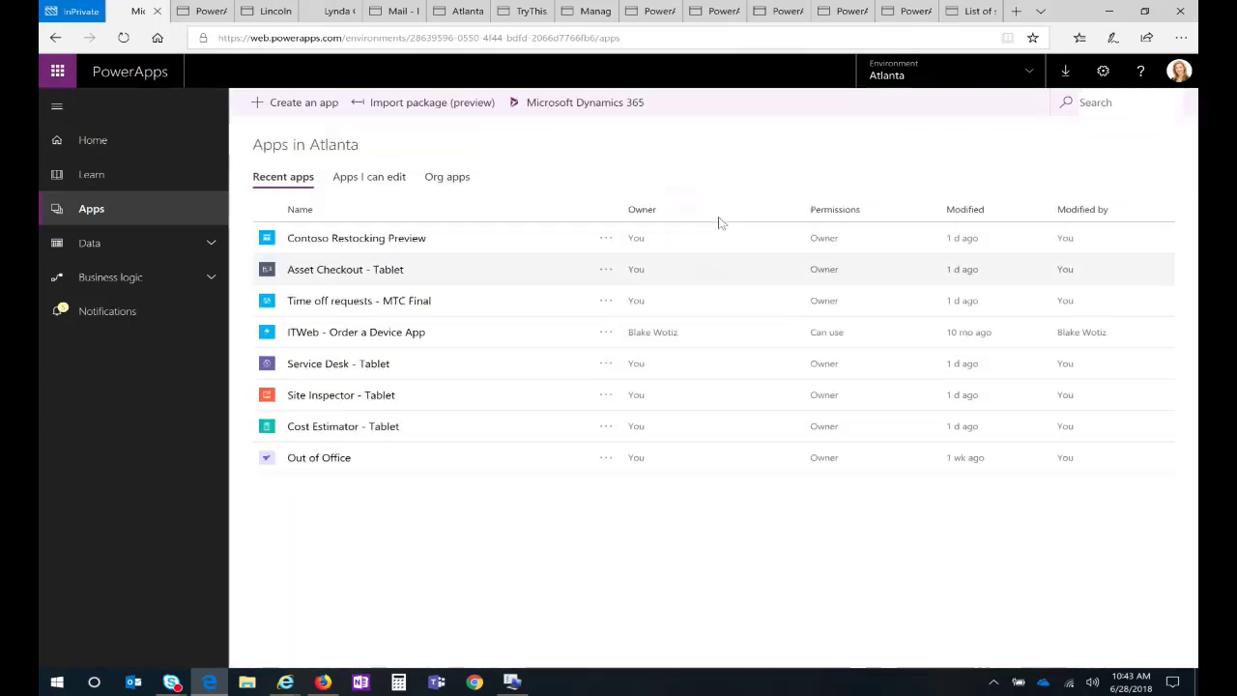
{"action": "left_click", "coordinate": [944, 75]}
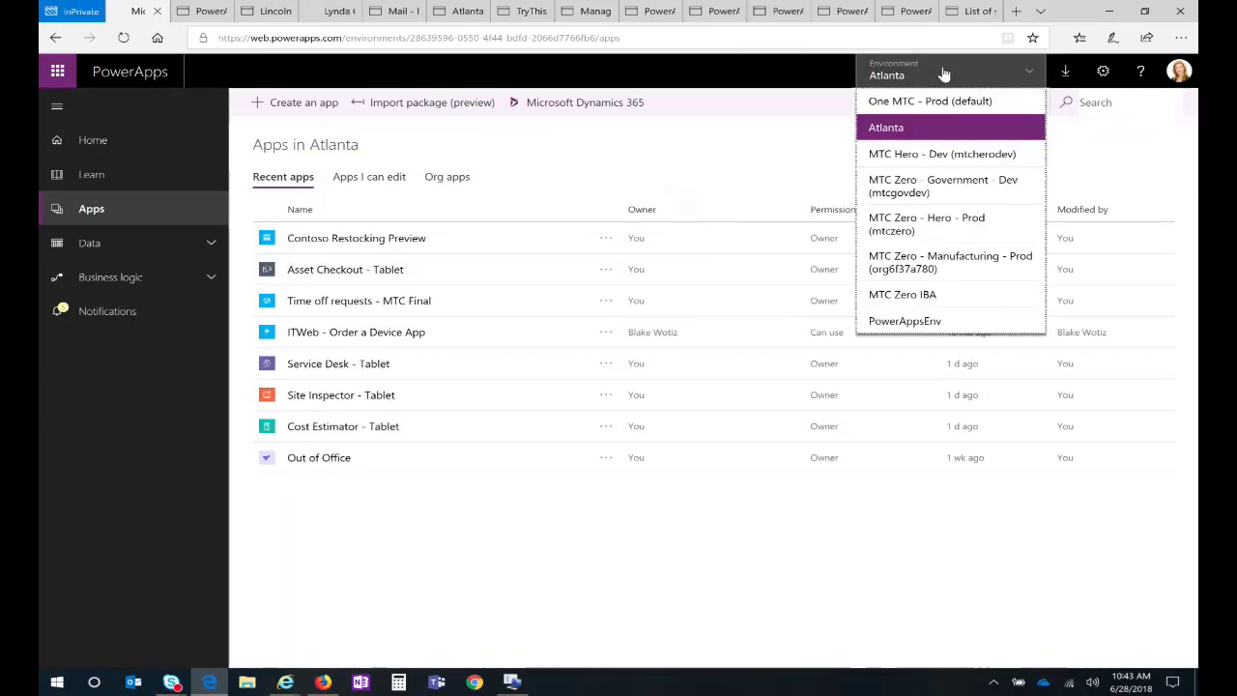
{"action": "left_click", "coordinate": [914, 299]}
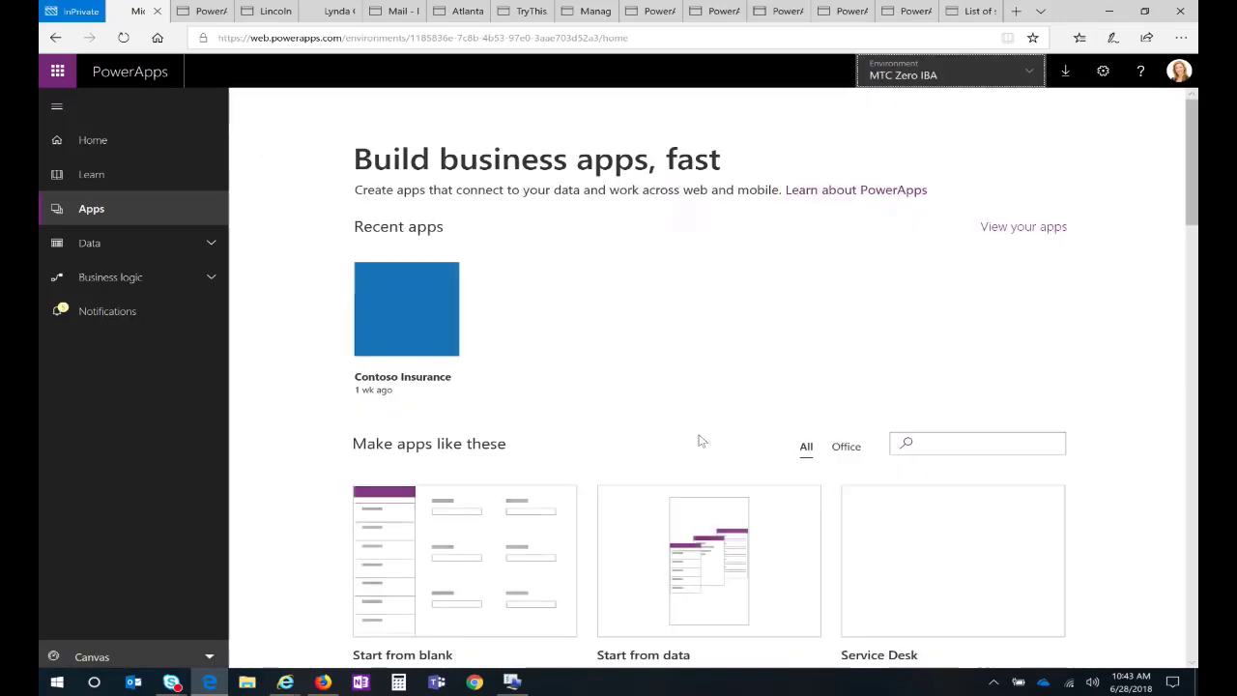
{"action": "mouse_move", "coordinate": [423, 317]}
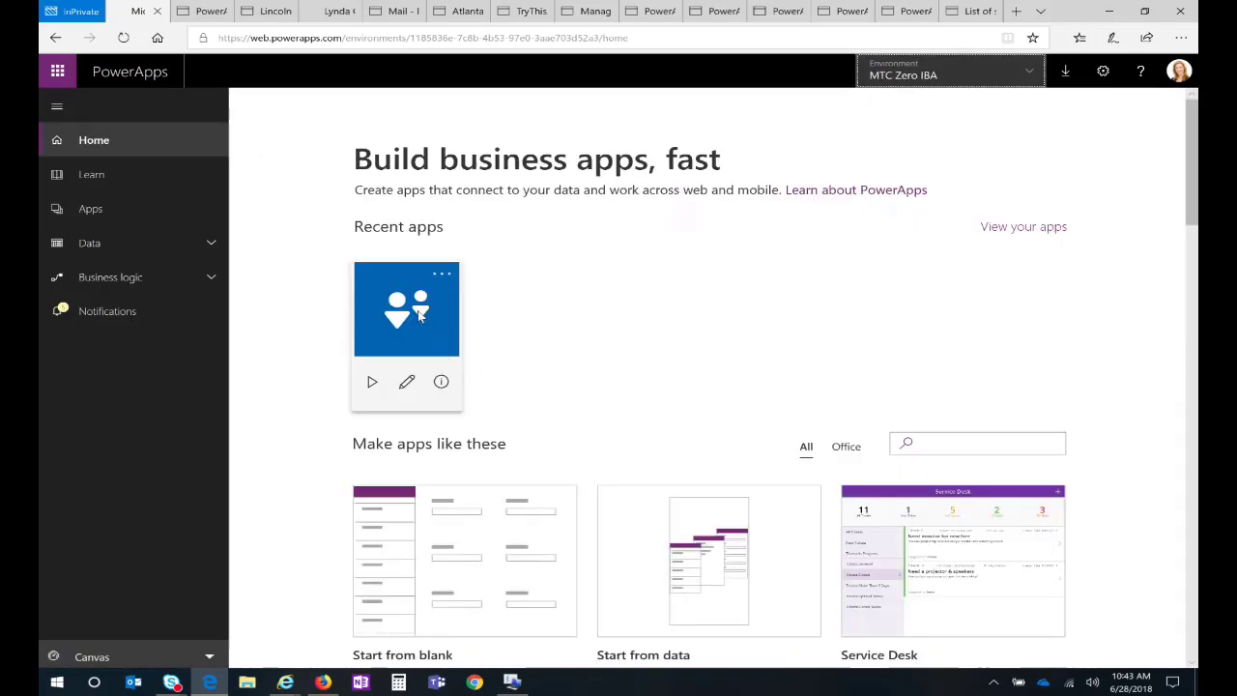
{"action": "left_click", "coordinate": [374, 383]}
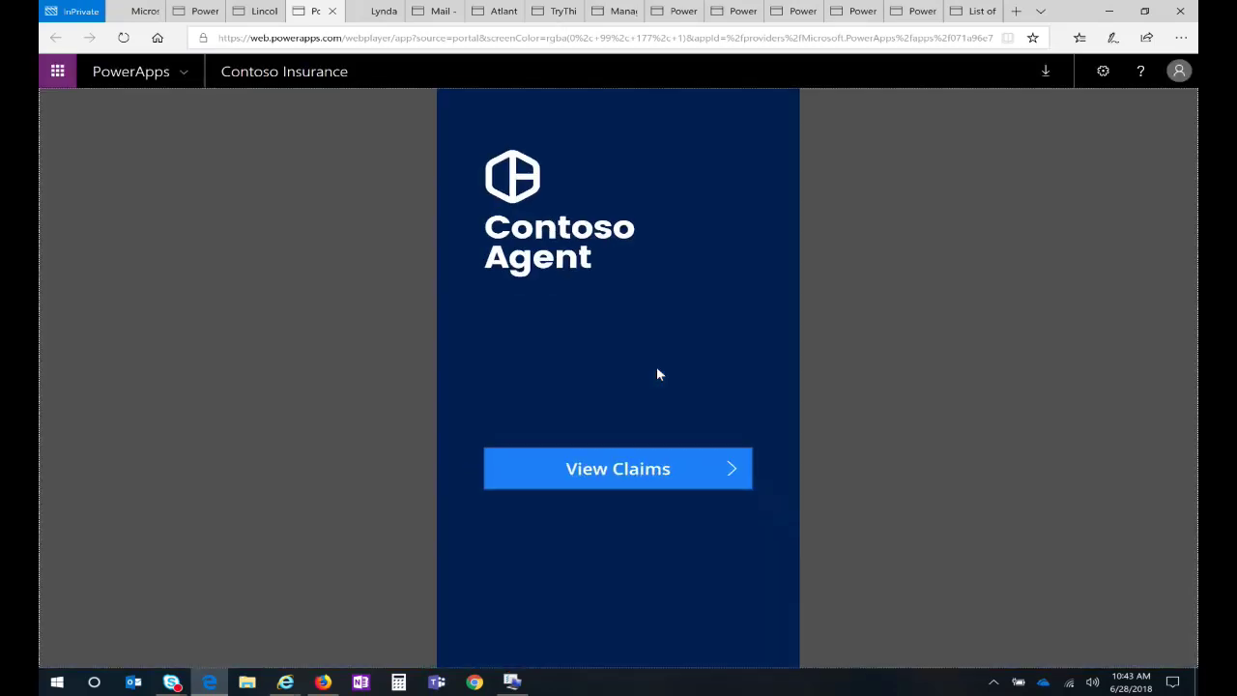
Step: Start a new Flooded Kitchen claim from View Claims and attach the flood picture
{"action": "left_click", "coordinate": [640, 468]}
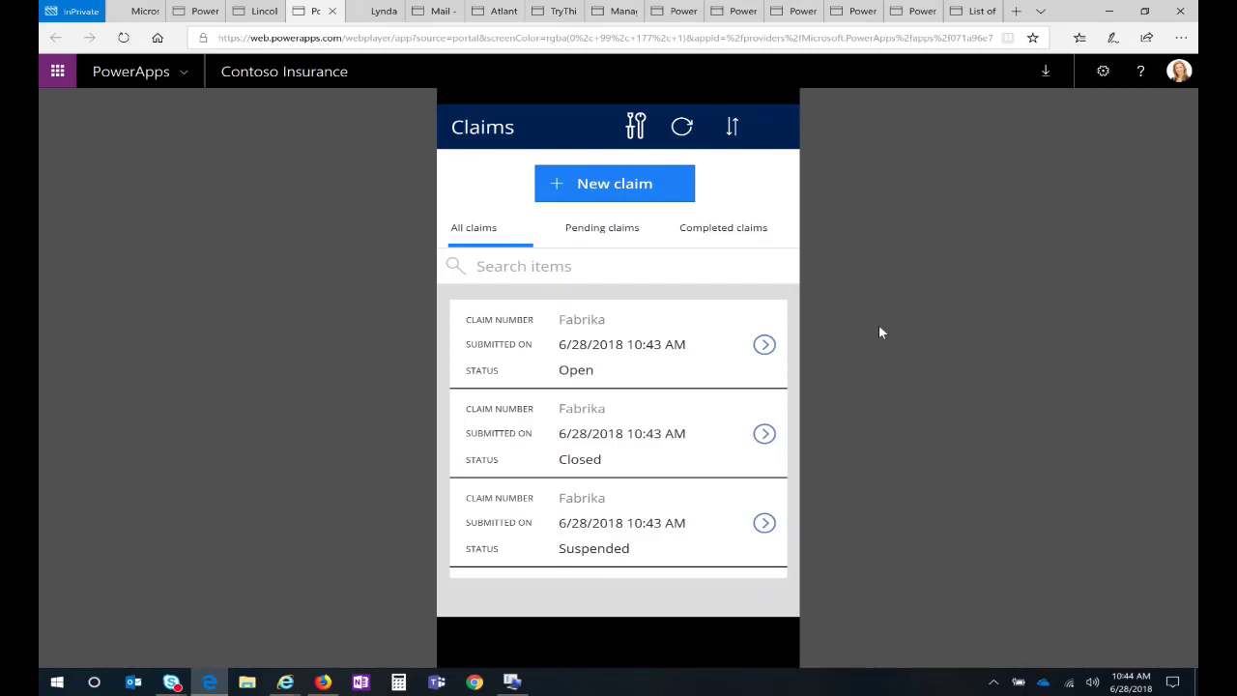
{"action": "left_click", "coordinate": [623, 197]}
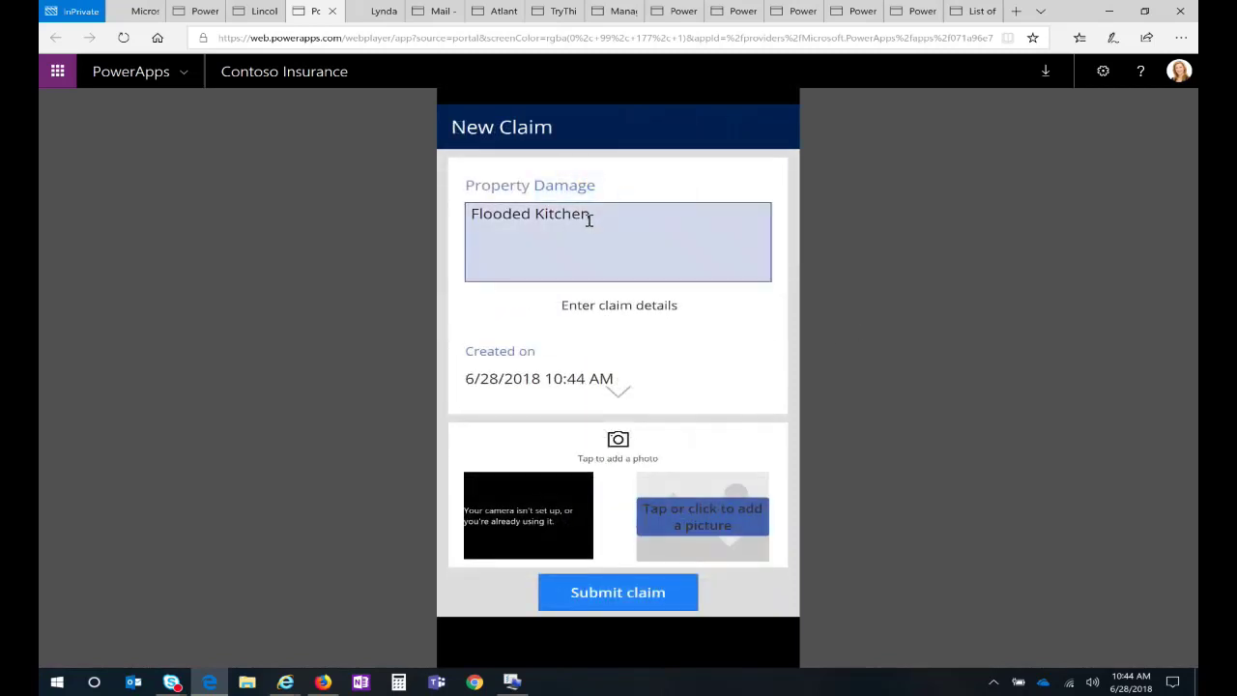
{"action": "left_click", "coordinate": [616, 227]}
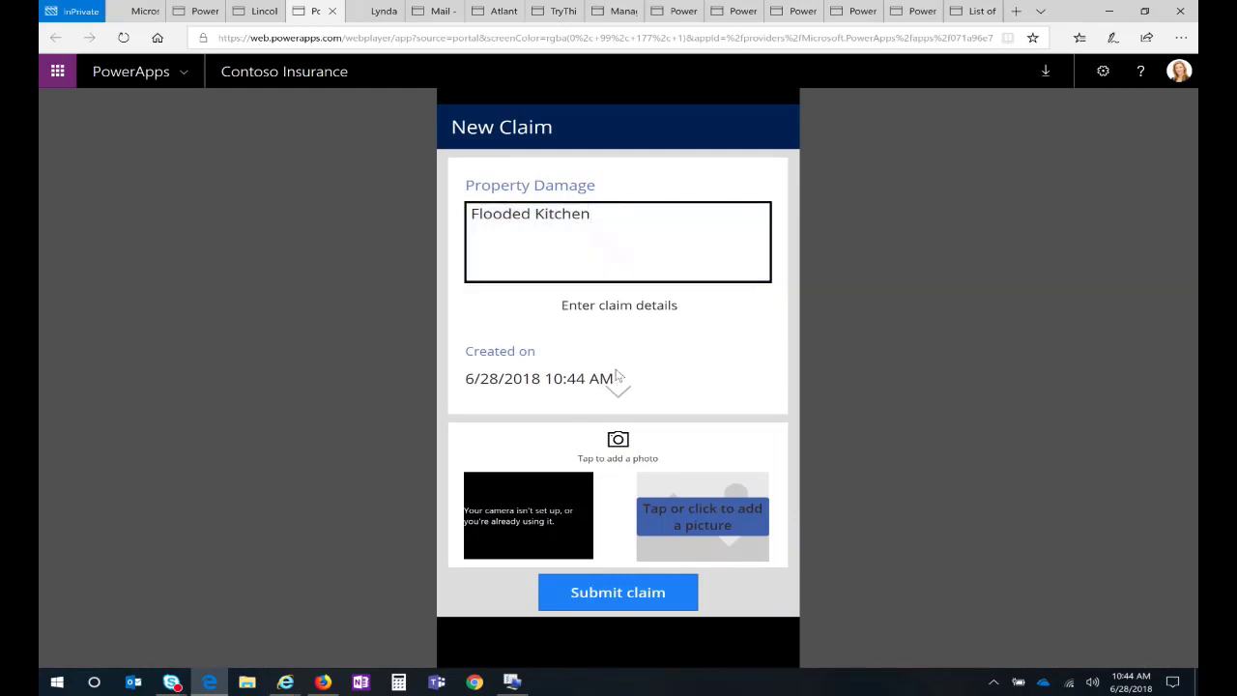
{"action": "left_click", "coordinate": [690, 524]}
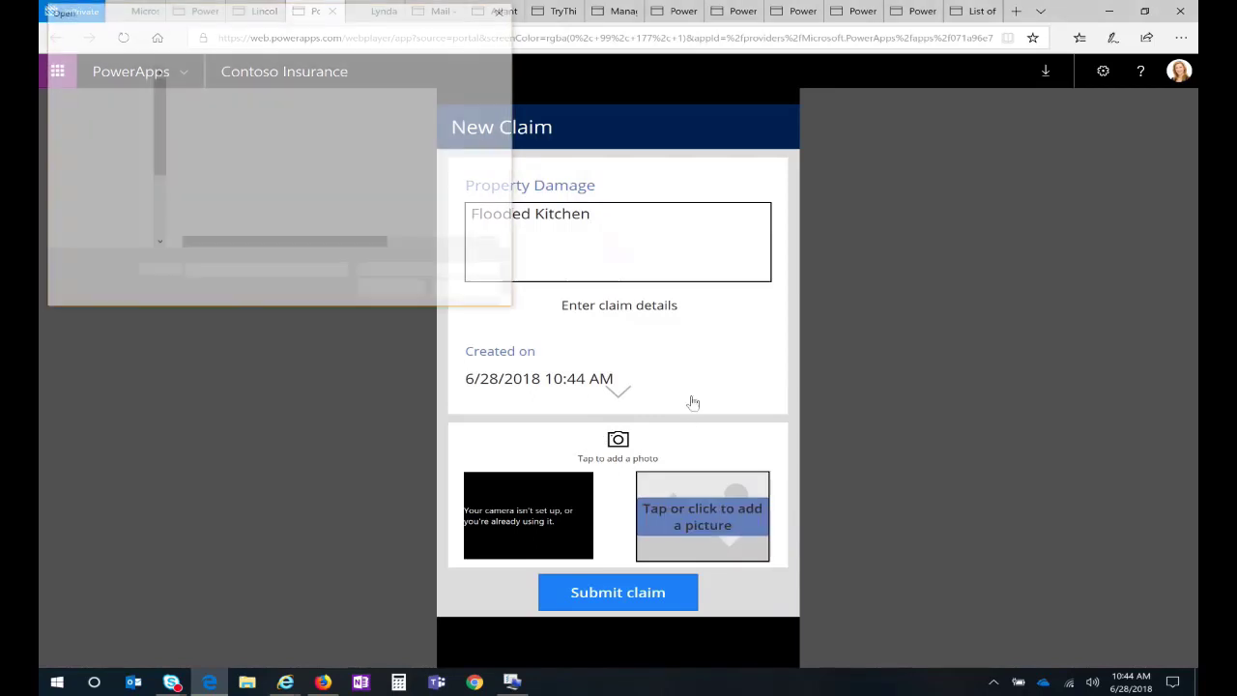
{"action": "left_click", "coordinate": [207, 94]}
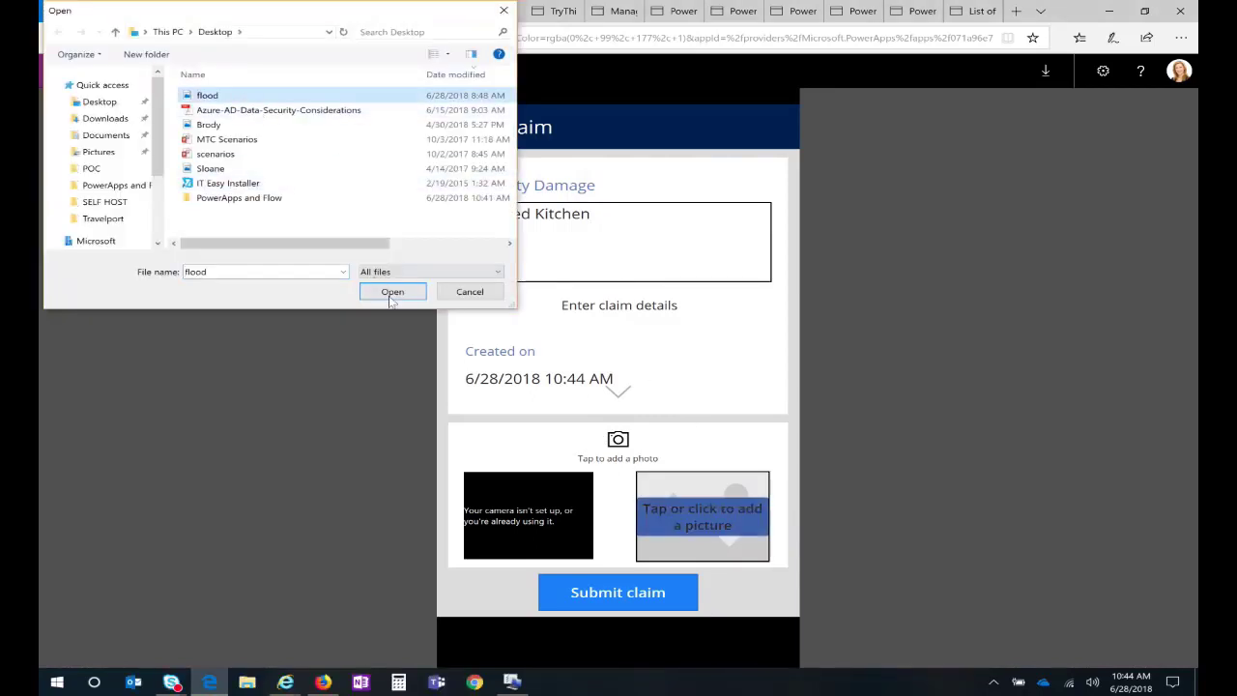
{"action": "left_click", "coordinate": [389, 292]}
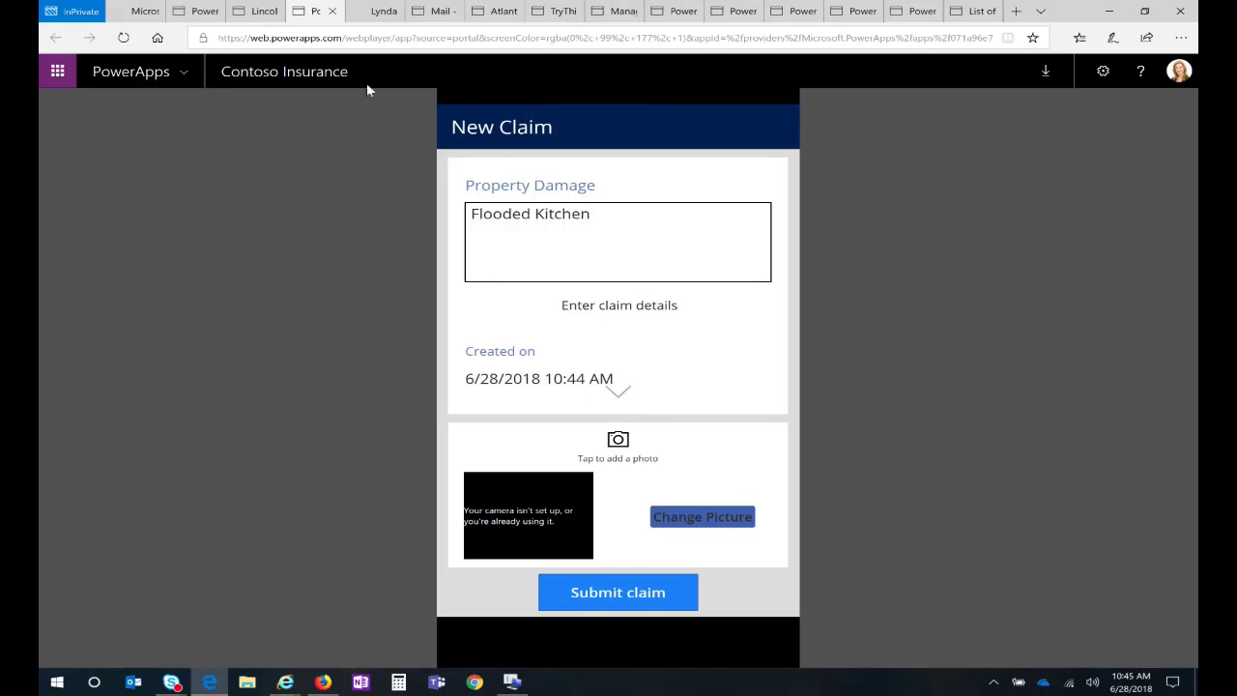
Step: Relaunch Contoso Insurance from the home page and open the Preferred Contractors dashboard from Claims
{"action": "left_click", "coordinate": [145, 13]}
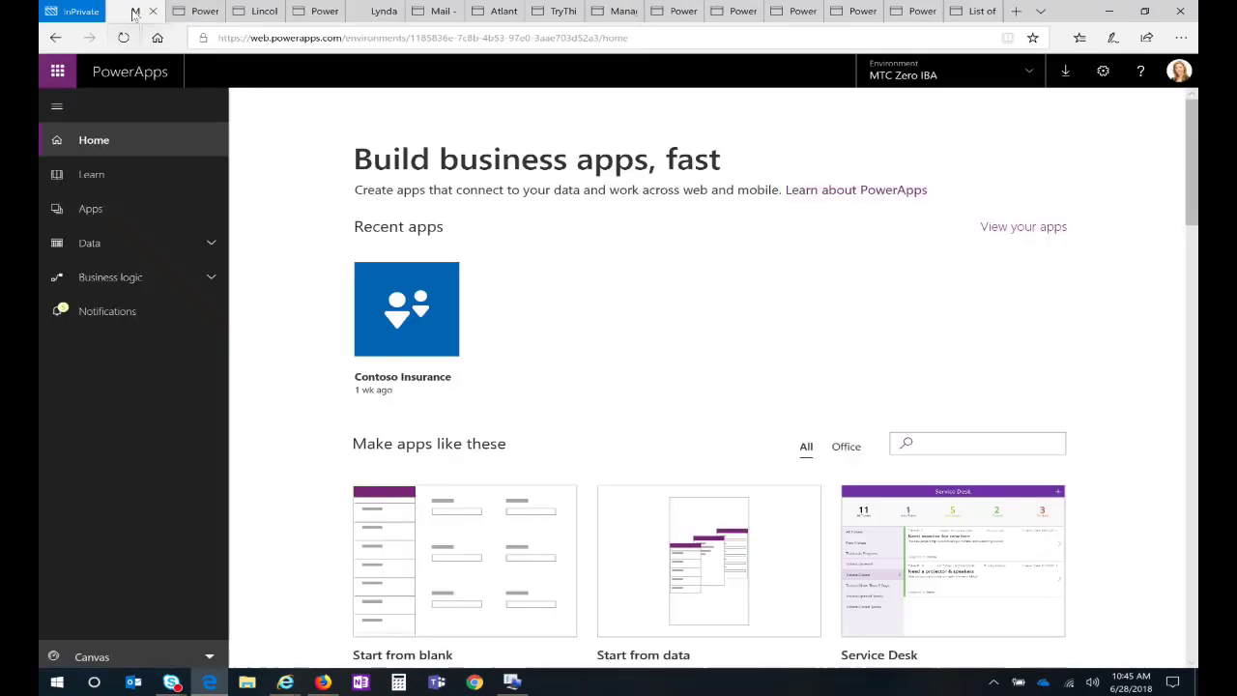
{"action": "mouse_move", "coordinate": [395, 356]}
{"action": "left_click", "coordinate": [372, 382]}
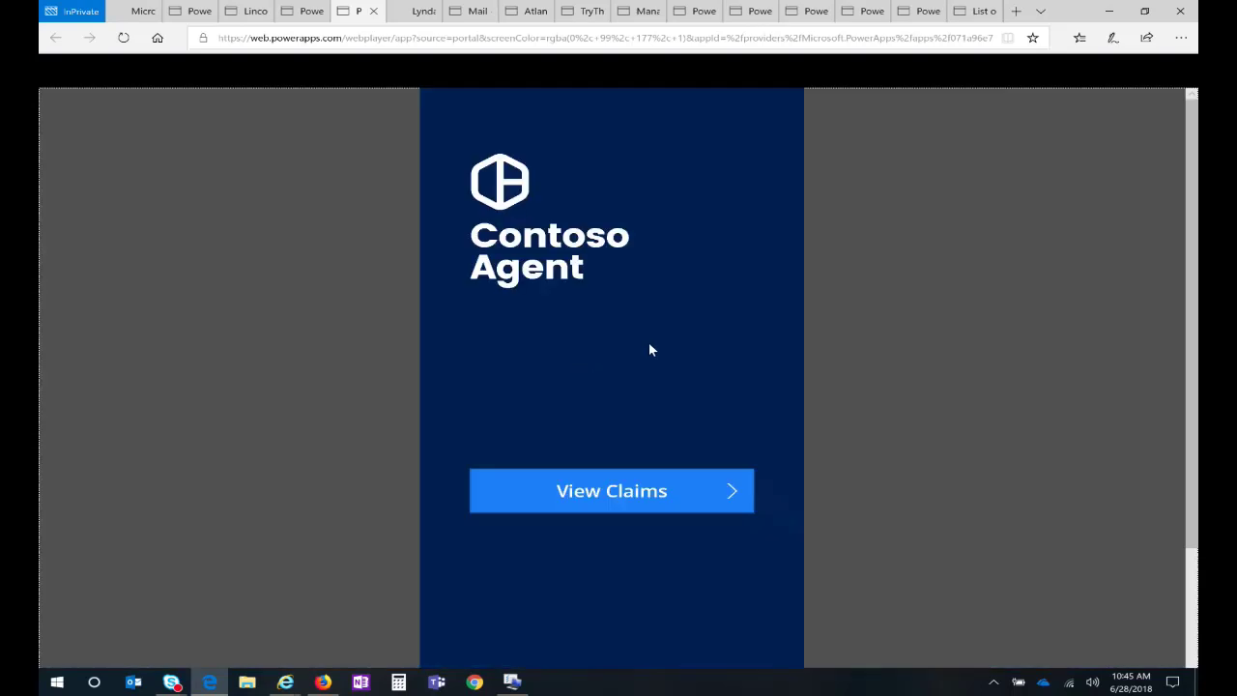
{"action": "left_click", "coordinate": [641, 473]}
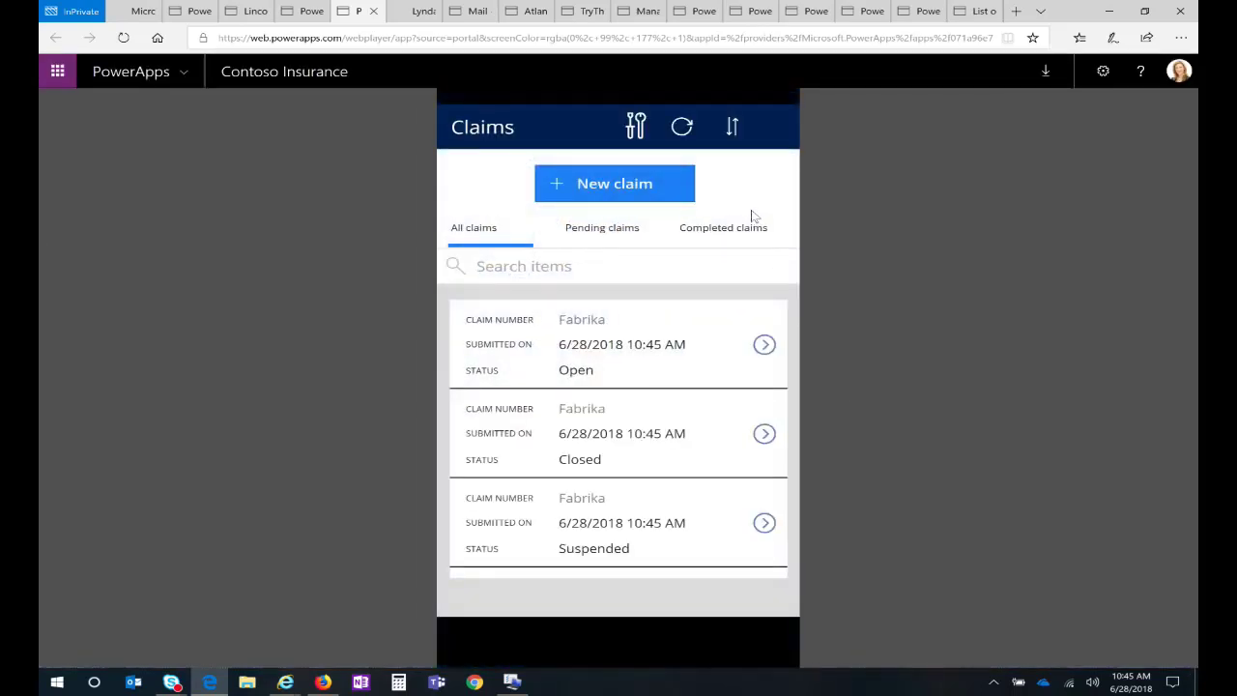
{"action": "left_click", "coordinate": [634, 127]}
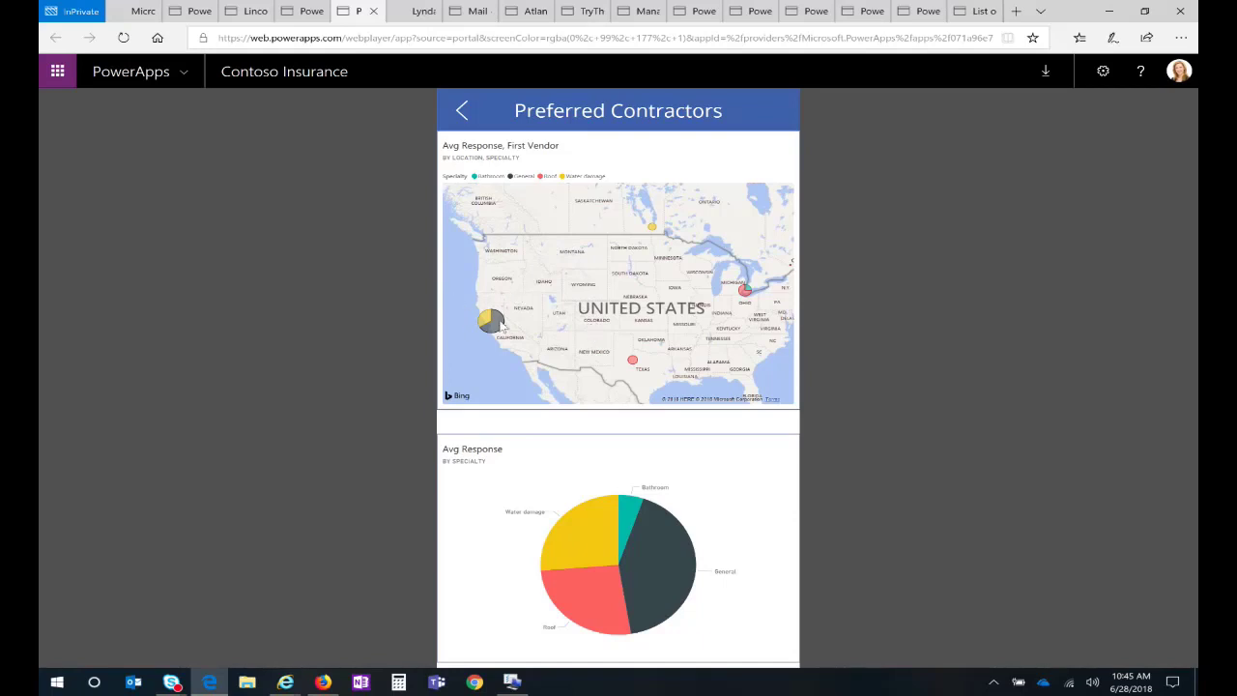
{"action": "mouse_move", "coordinate": [486, 326]}
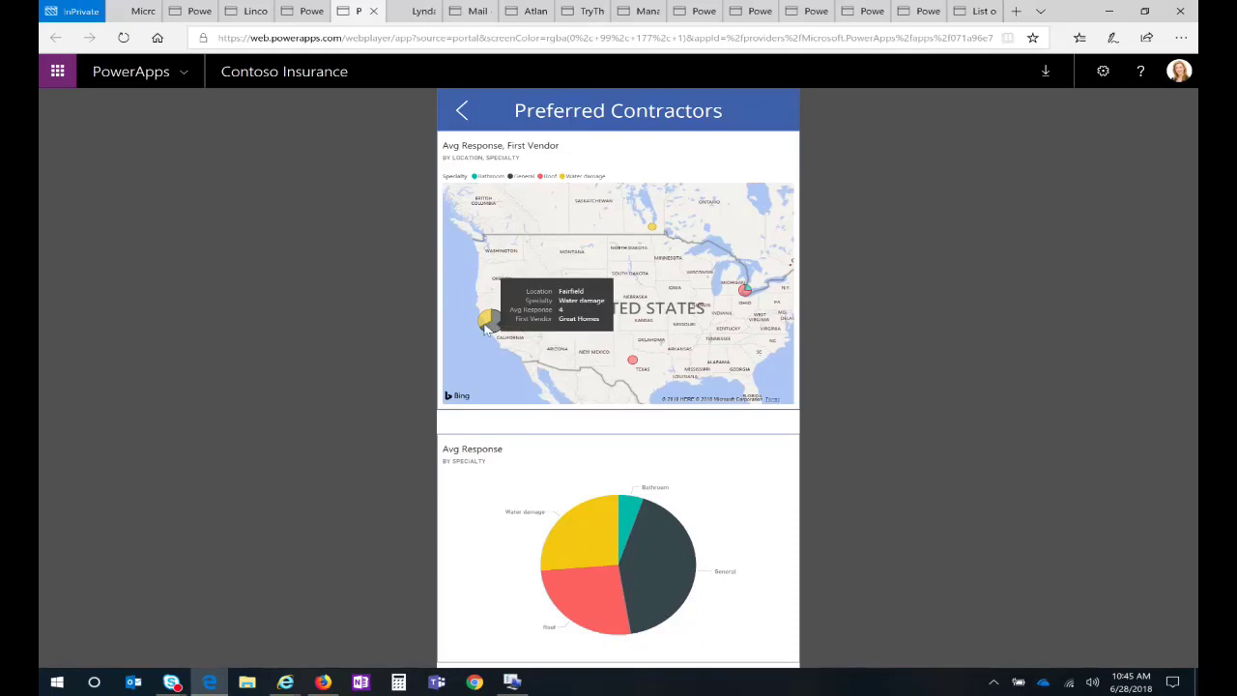
{"action": "mouse_move", "coordinate": [591, 550]}
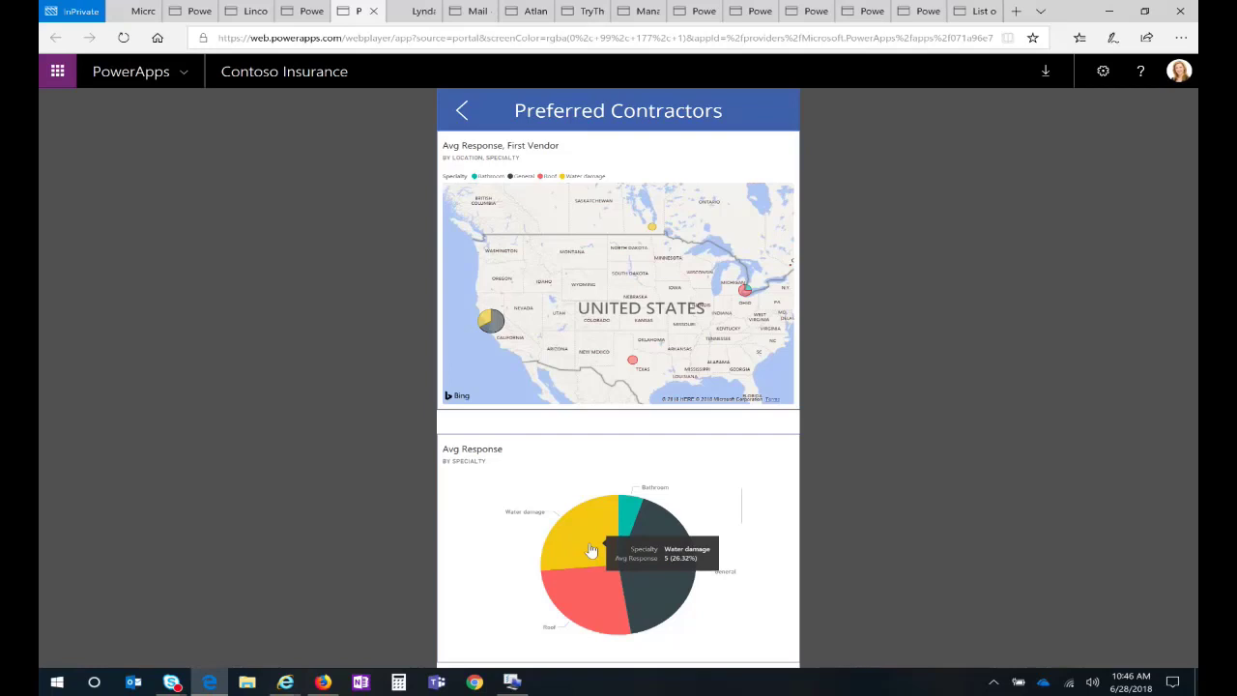
{"action": "mouse_move", "coordinate": [324, 682]}
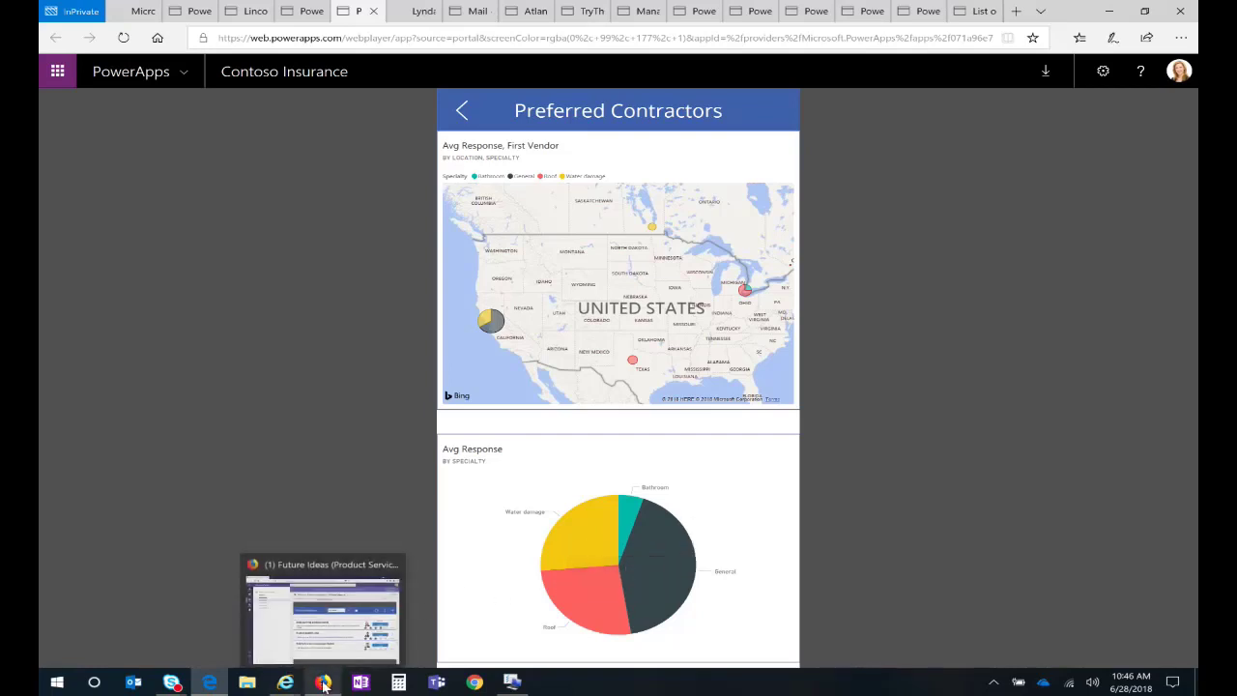
Step: Open the Product Request App in the Teams Future Ideas channel
{"action": "left_click", "coordinate": [339, 565]}
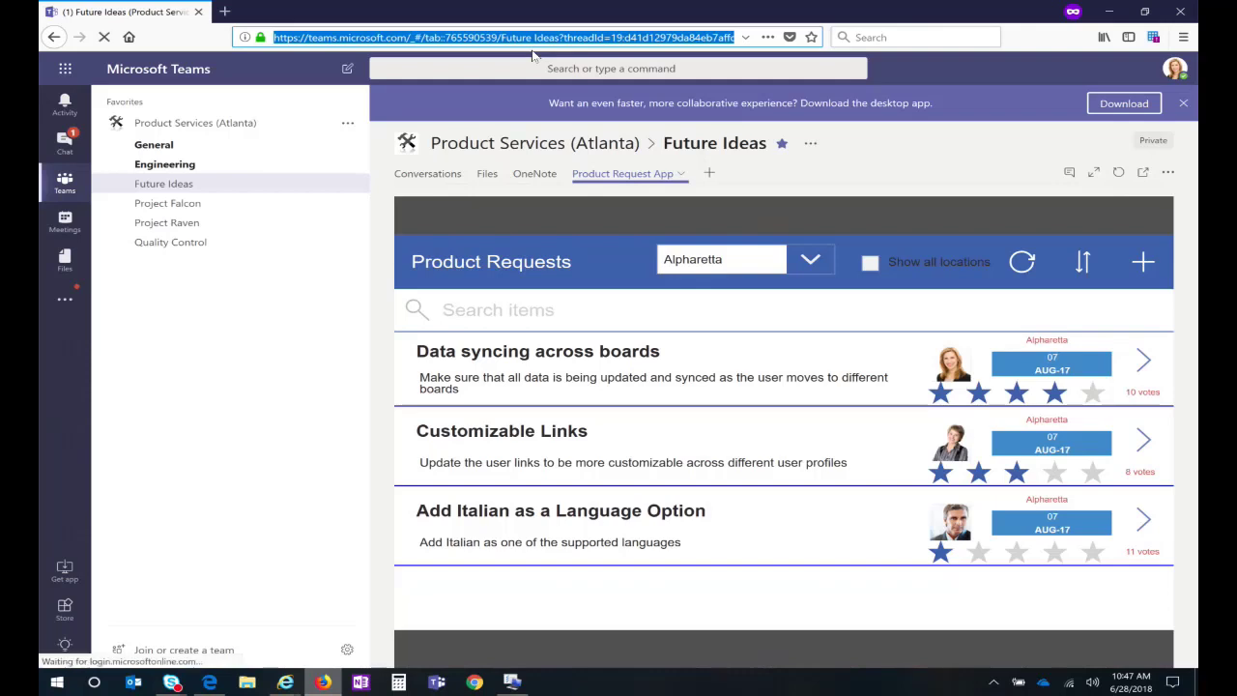
{"action": "left_click", "coordinate": [169, 190]}
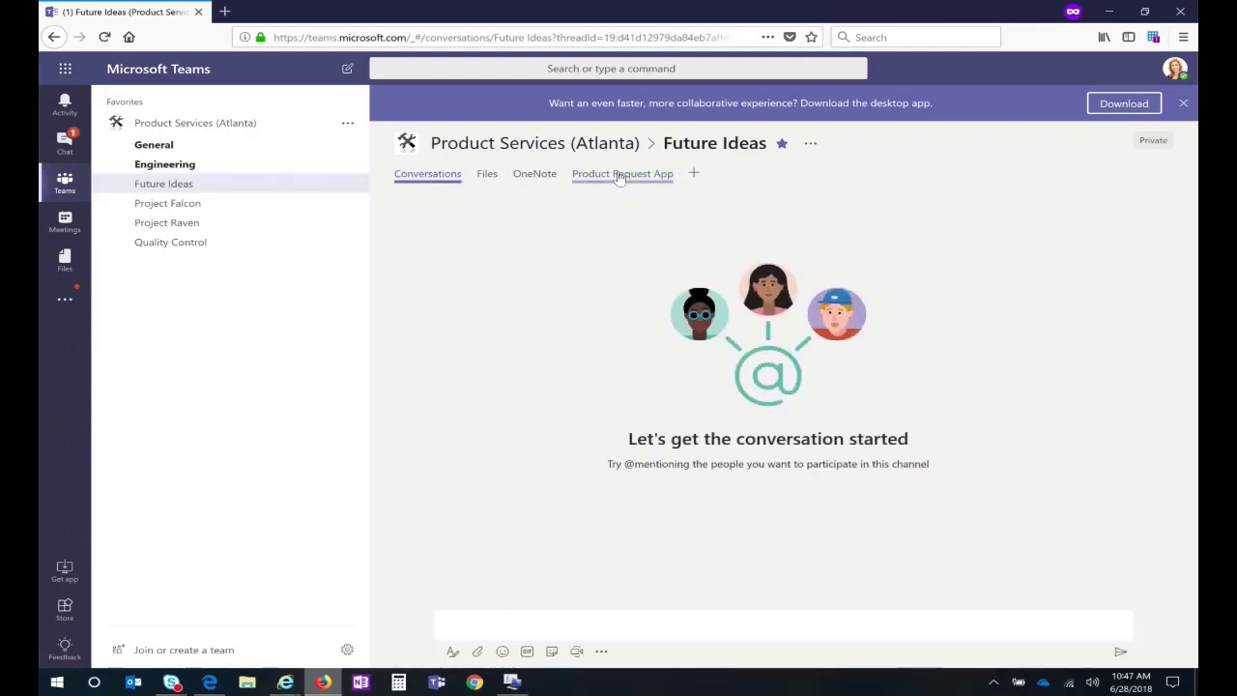
{"action": "left_click", "coordinate": [620, 176]}
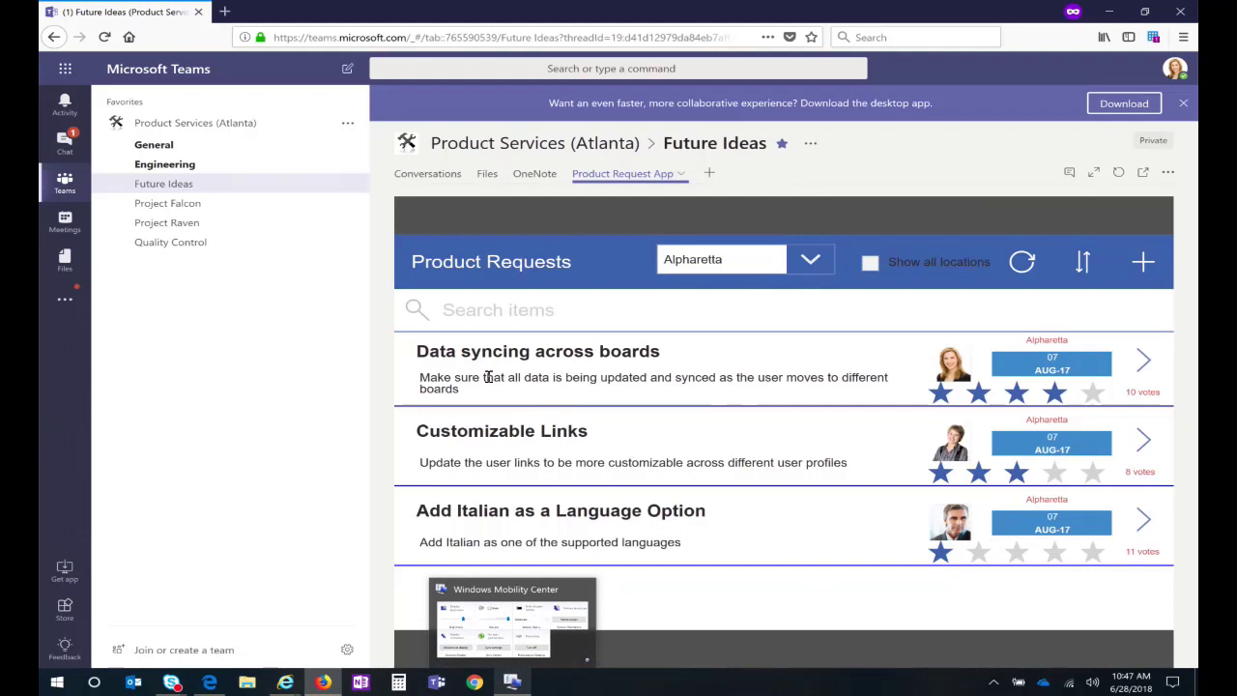
Step: Give the Data syncing across boards request a five-star vote, raising it to 11 votes
{"action": "left_click", "coordinate": [1093, 392]}
{"action": "left_click", "coordinate": [1093, 392]}
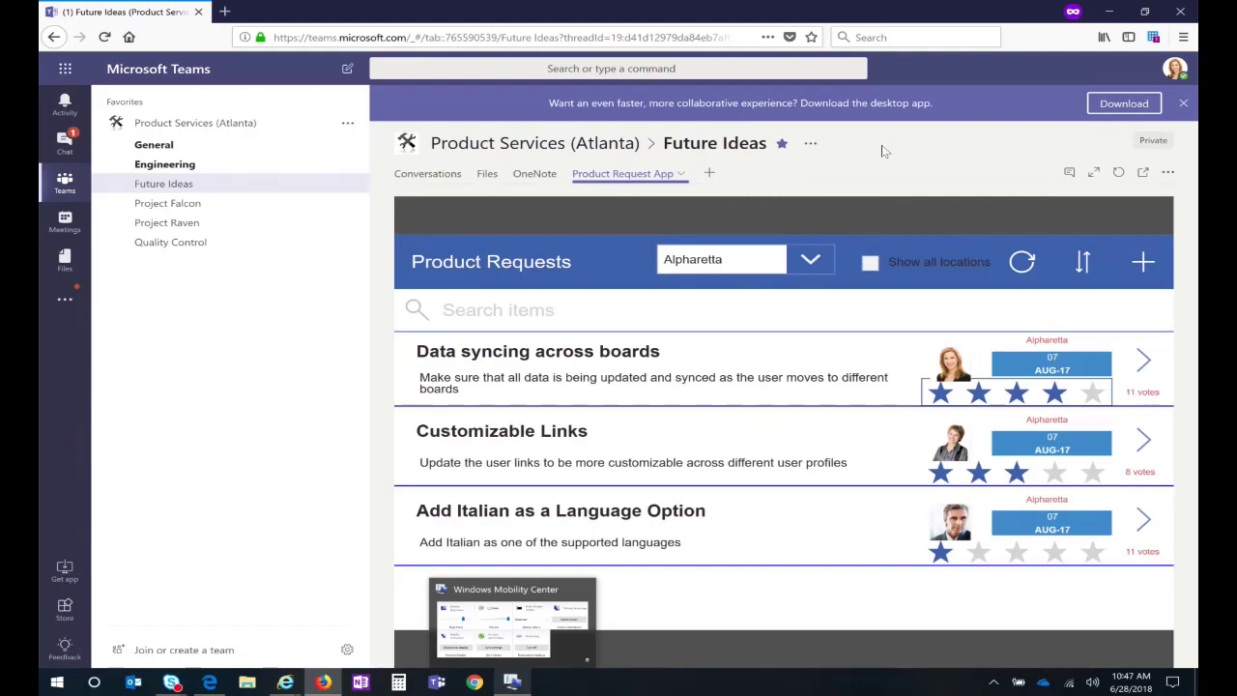
{"action": "left_click", "coordinate": [815, 261]}
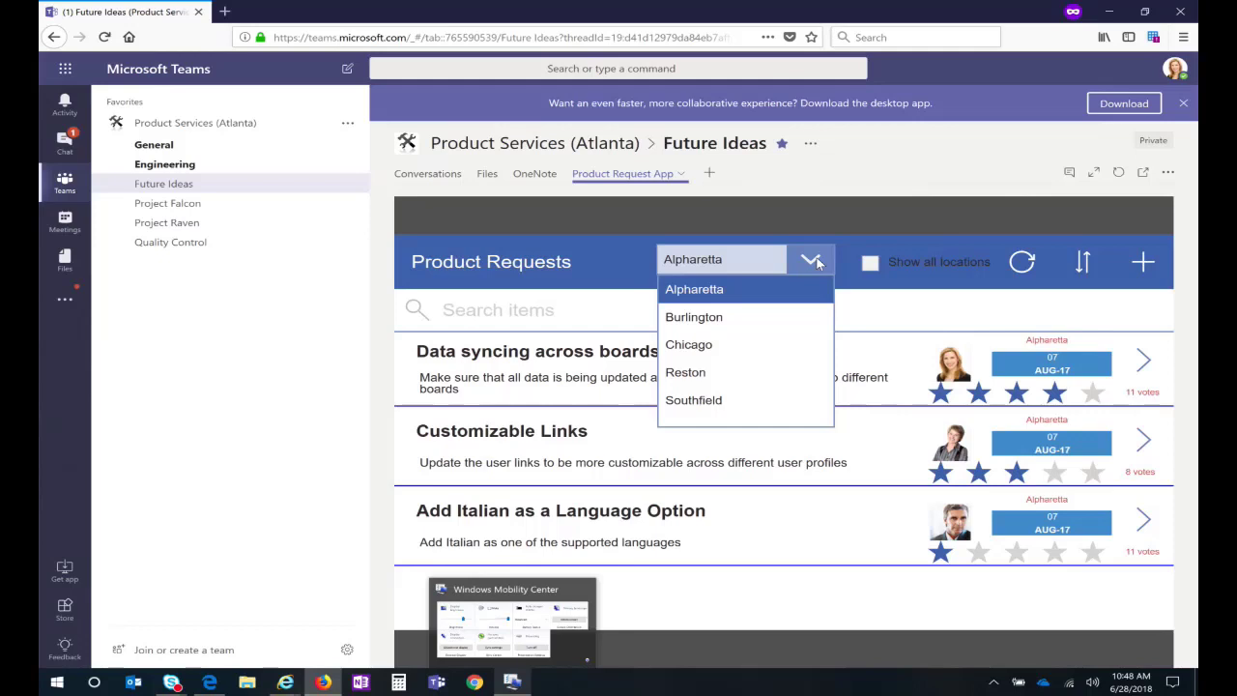
Step: Filter the product requests to Burlington, then show requests from all locations
{"action": "left_click", "coordinate": [720, 318]}
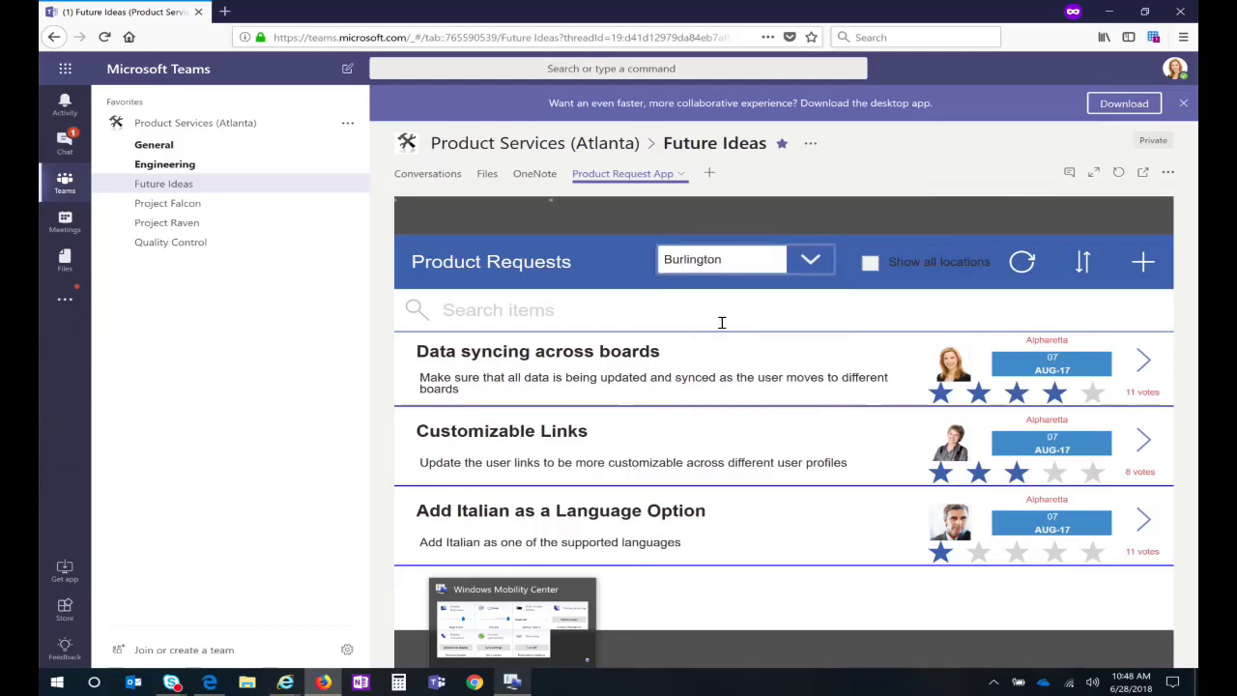
{"action": "left_click", "coordinate": [870, 264]}
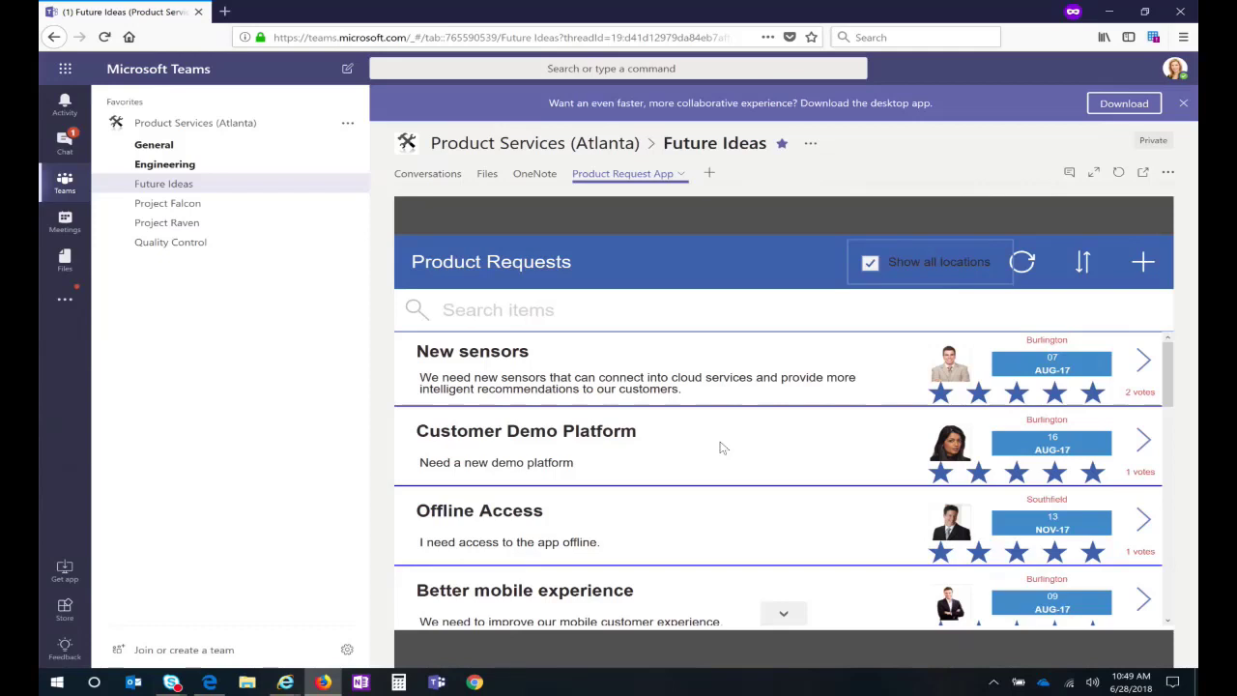
{"action": "mouse_move", "coordinate": [280, 685]}
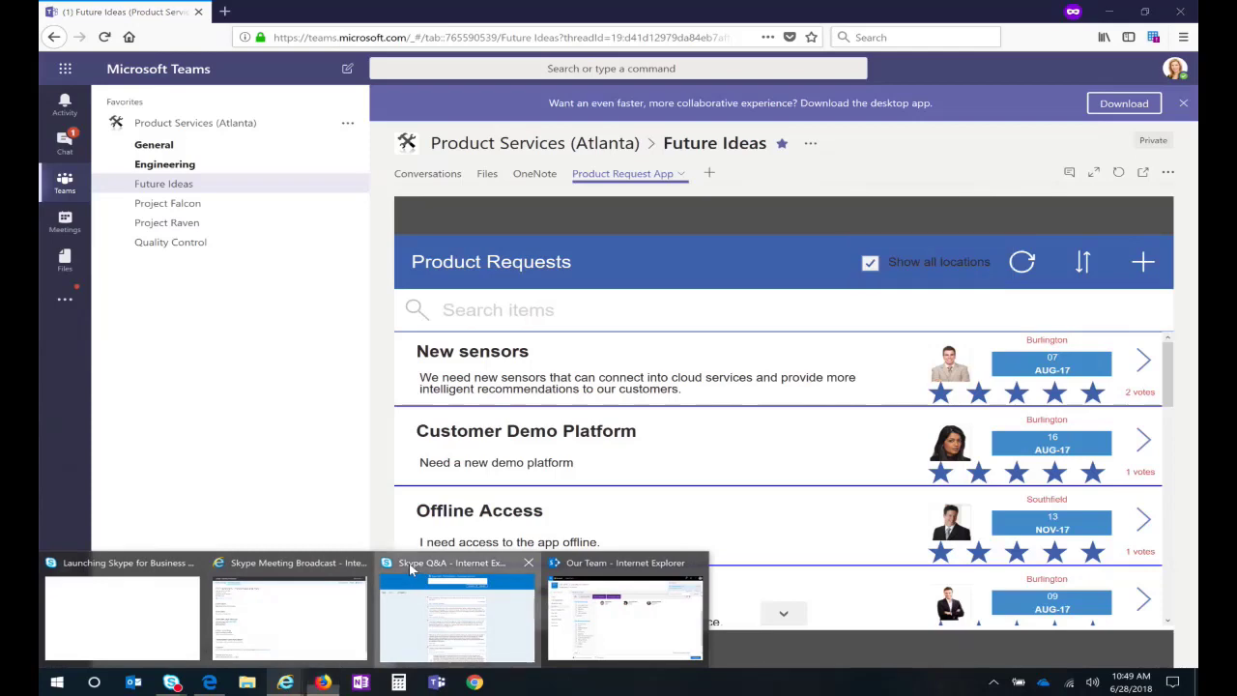
Step: Bring up the TryThisAtWork - PowerApps and Flow Q&A and scroll through its 12 questions
{"action": "left_click", "coordinate": [412, 570]}
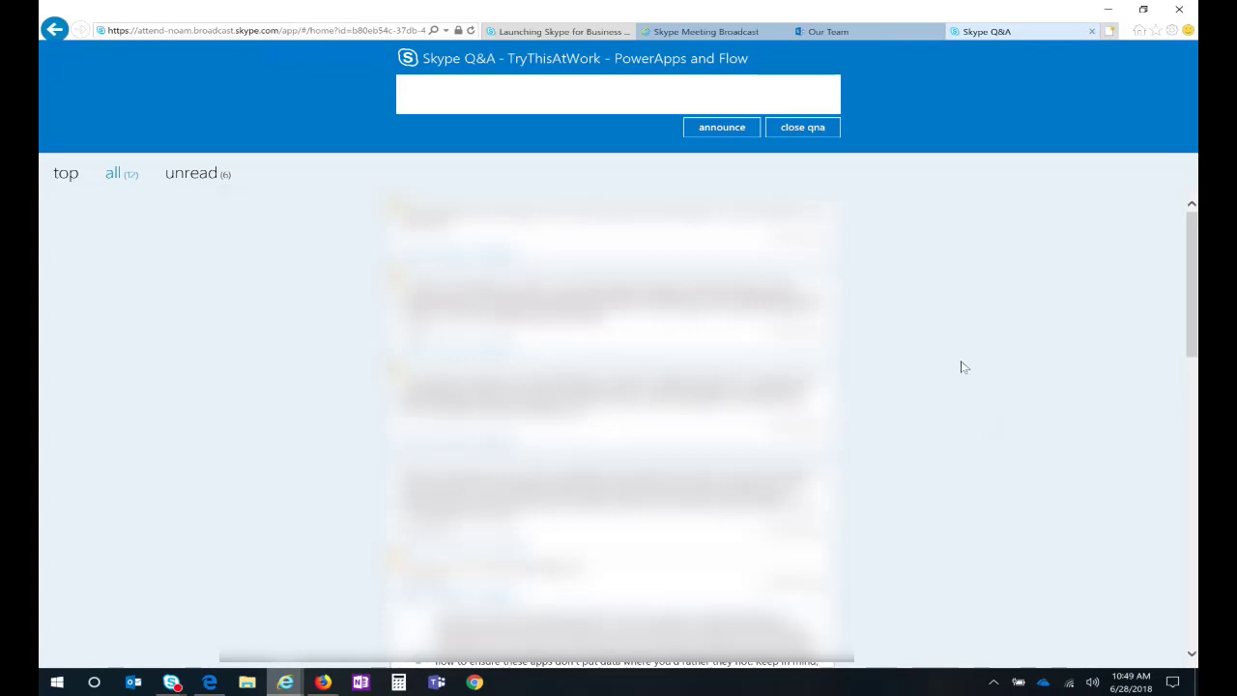
{"action": "scroll", "coordinate": [961, 367], "scroll_direction": "down", "scroll_amount": 3}
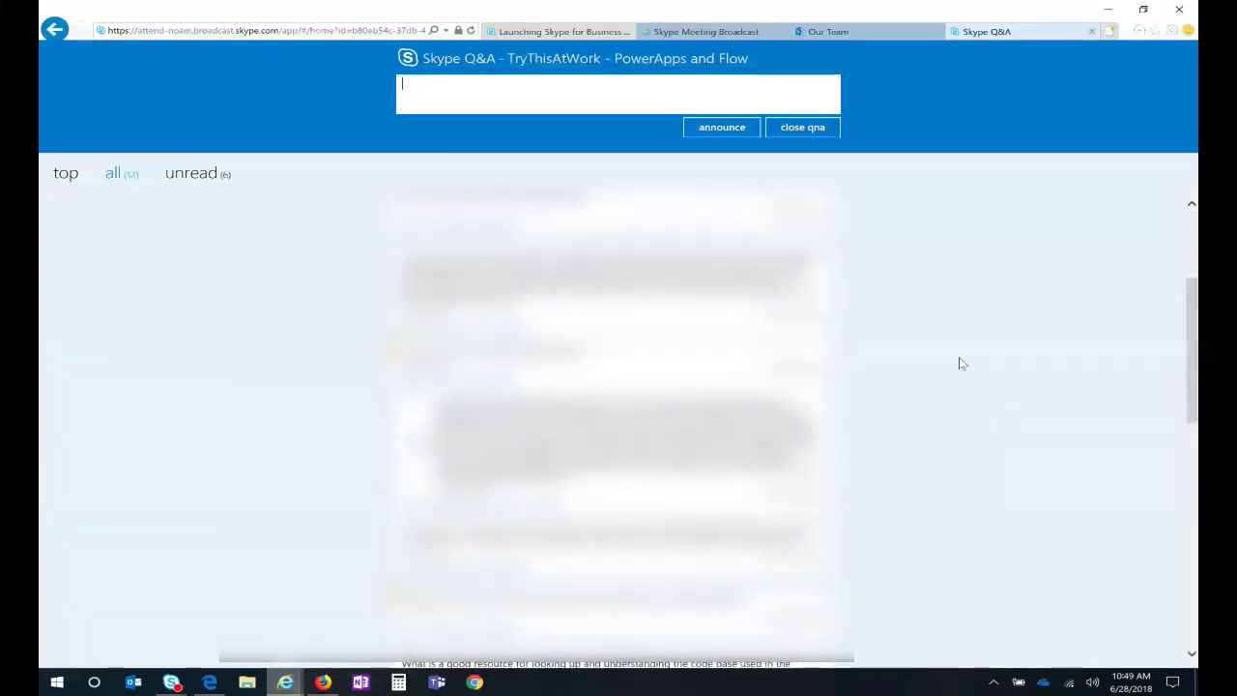
{"action": "scroll", "coordinate": [961, 363], "scroll_direction": "up", "scroll_amount": 3}
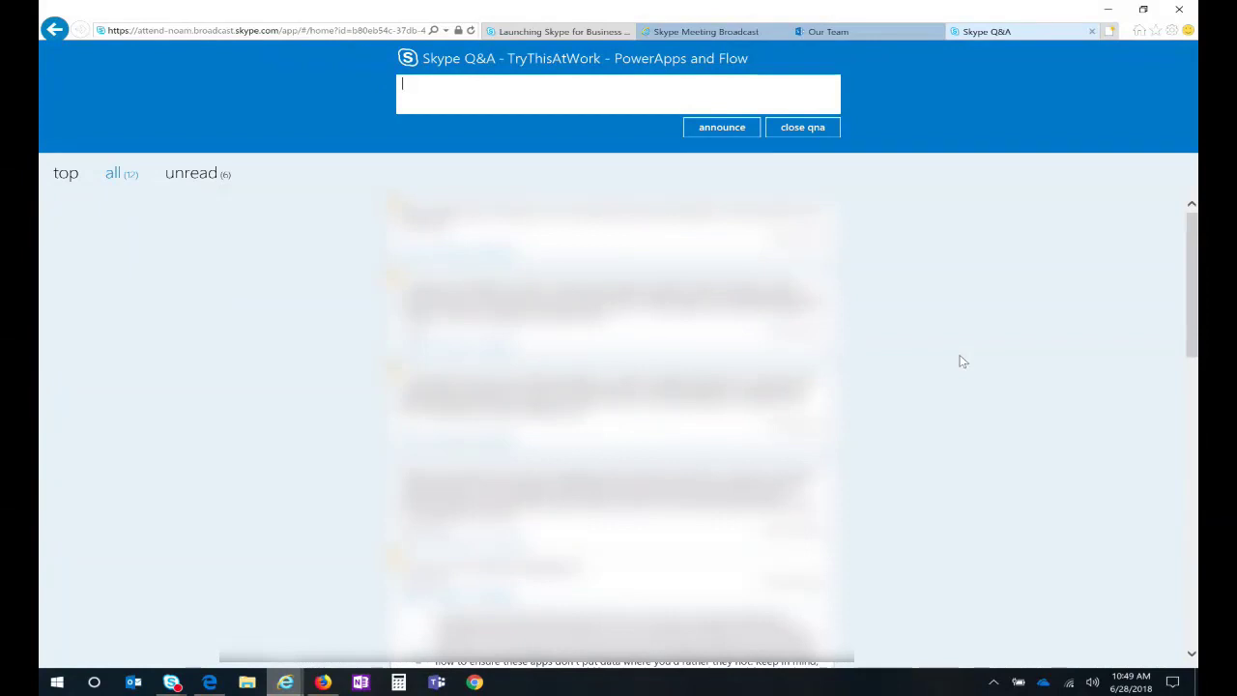
{"action": "scroll", "coordinate": [921, 363], "scroll_direction": "down", "scroll_amount": 1}
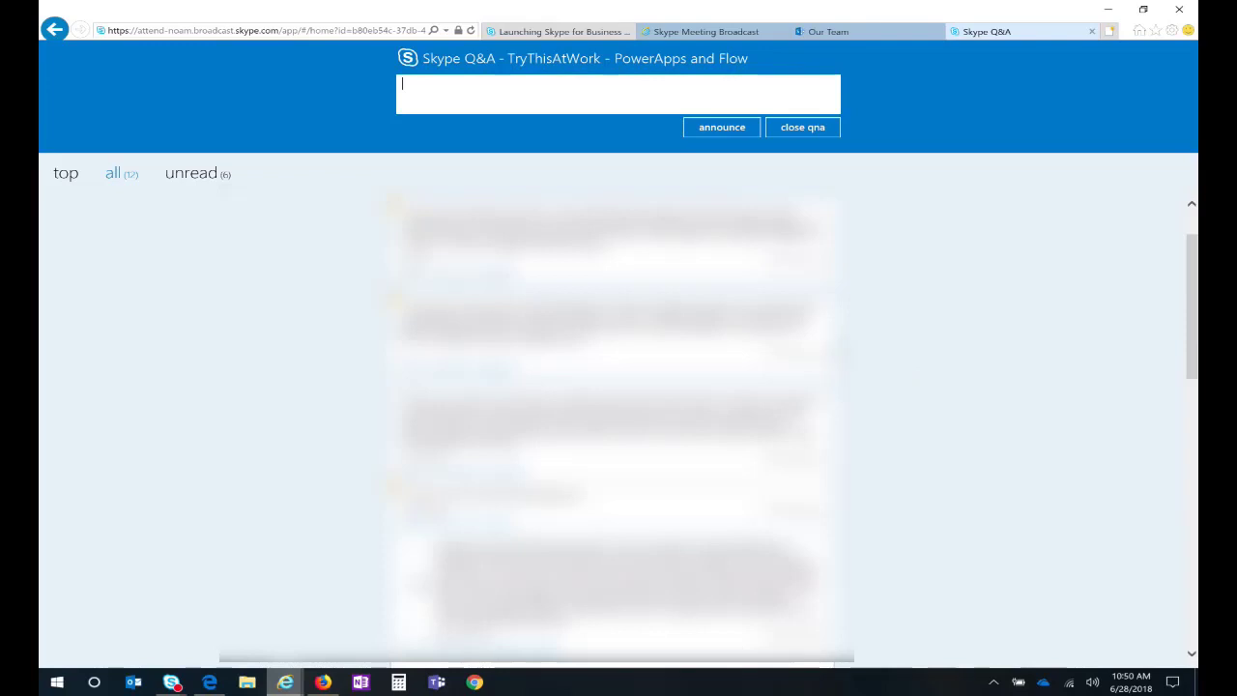
{"action": "scroll", "coordinate": [867, 353], "scroll_direction": "down", "scroll_amount": 2}
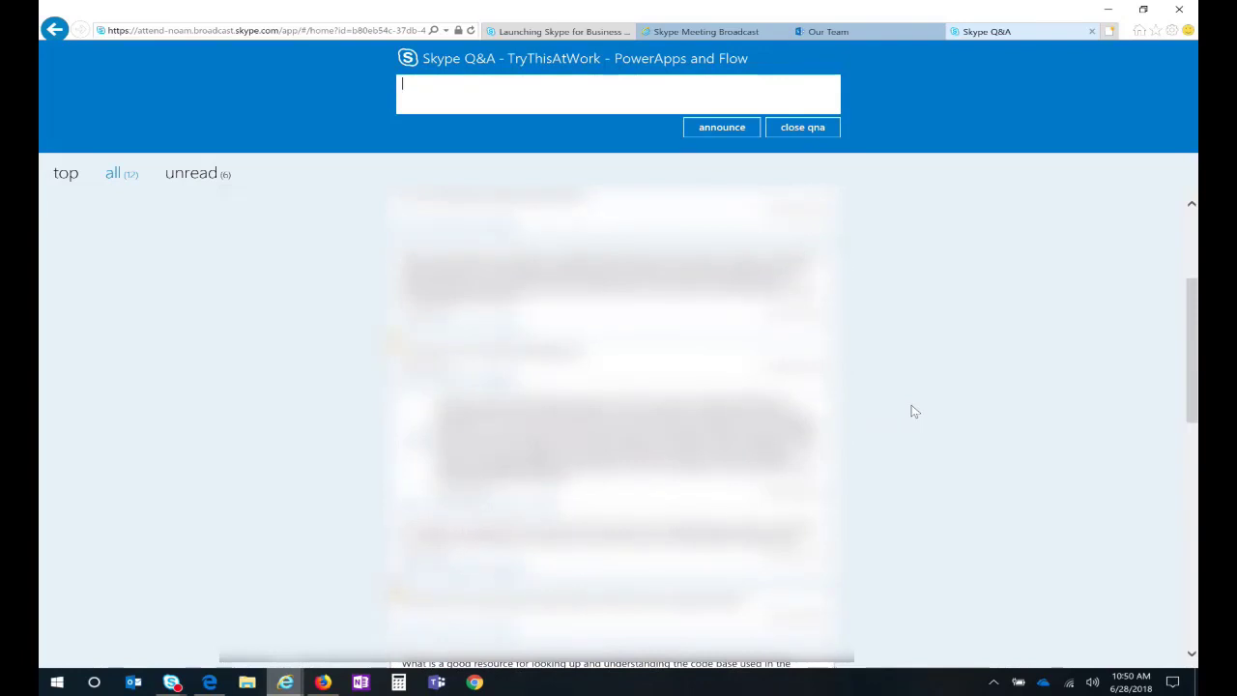
{"action": "key", "text": "alt+Tab"}
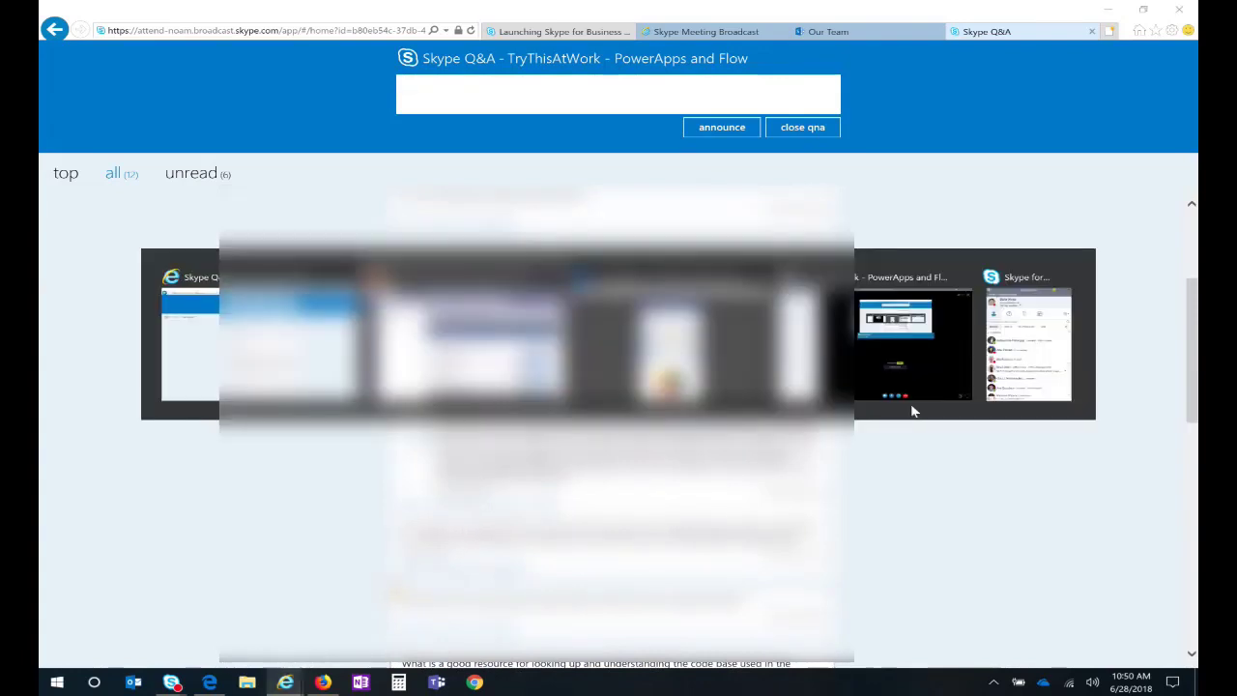
Step: Return to the PowerApps home page for MTC Zero IBA and open the environment list
{"action": "key", "text": "Tab"}
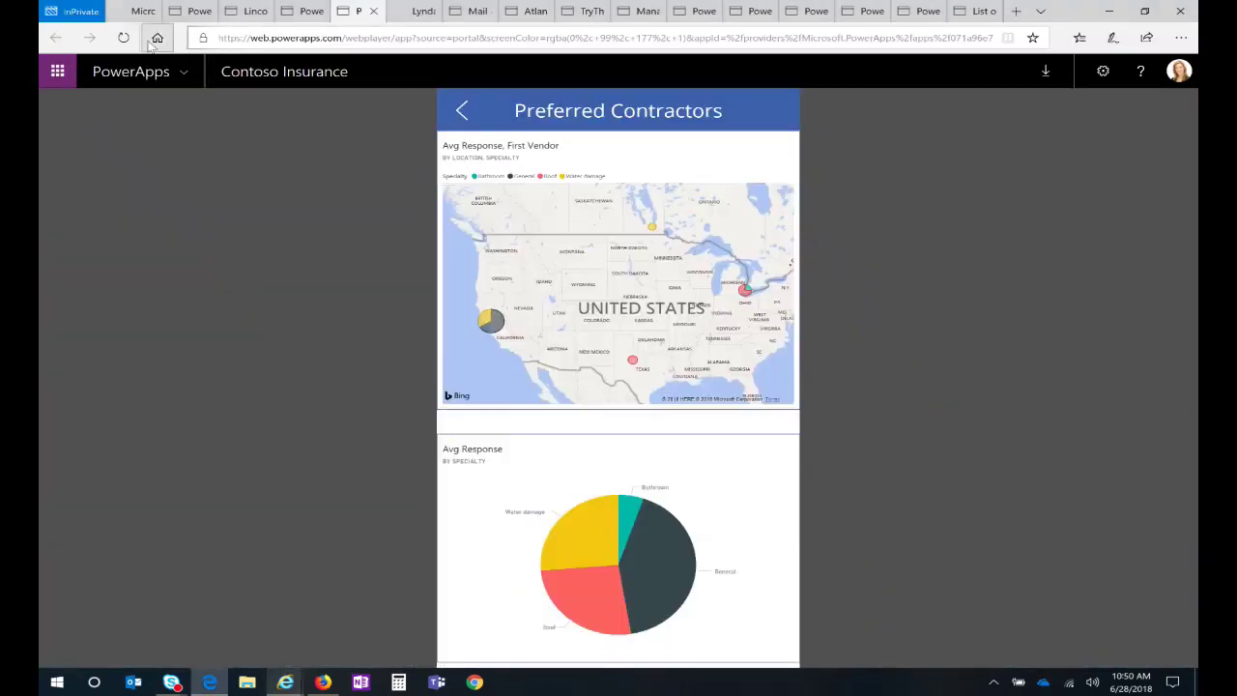
{"action": "left_click", "coordinate": [124, 14]}
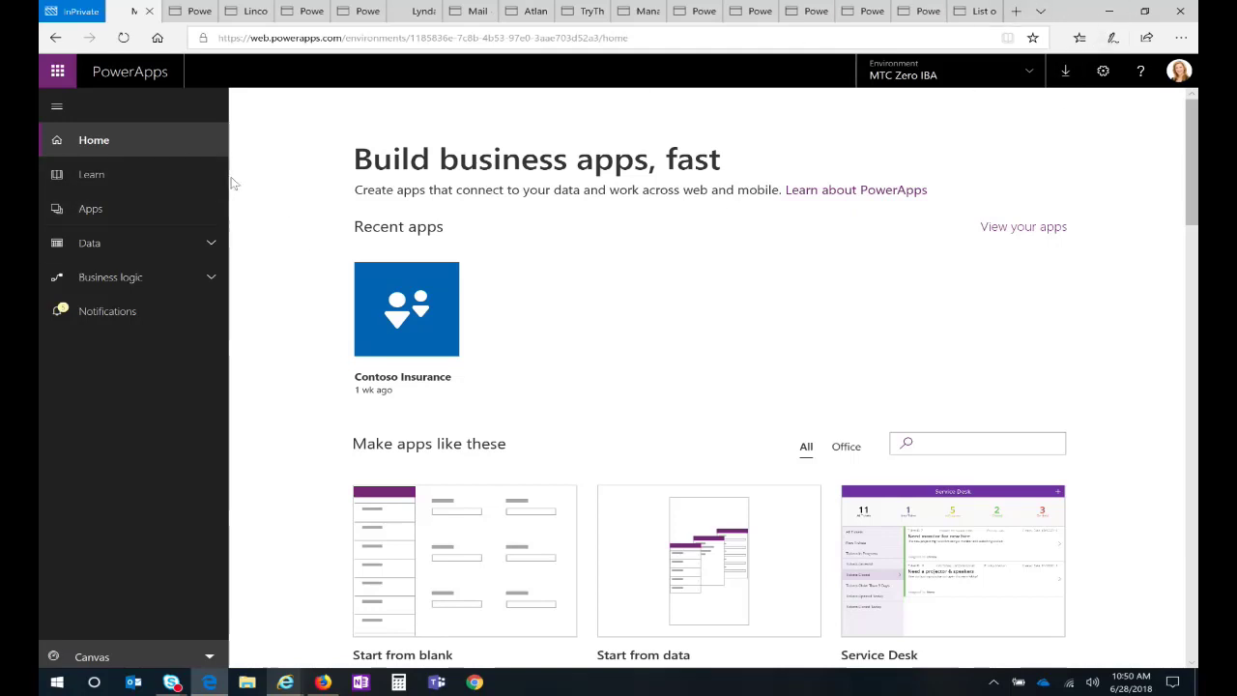
{"action": "left_click", "coordinate": [1036, 77]}
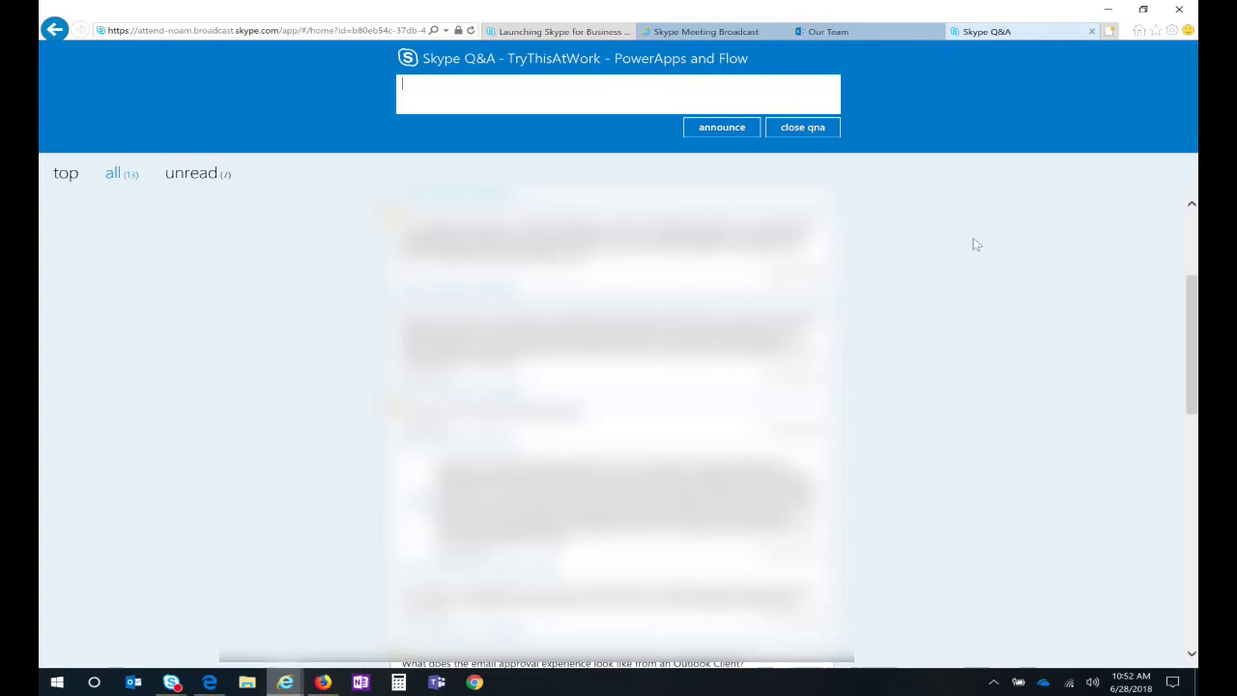
Step: Scroll the Skype Q&A list to read the newly arrived questions
{"action": "scroll", "coordinate": [868, 334], "scroll_direction": "down", "scroll_amount": 3}
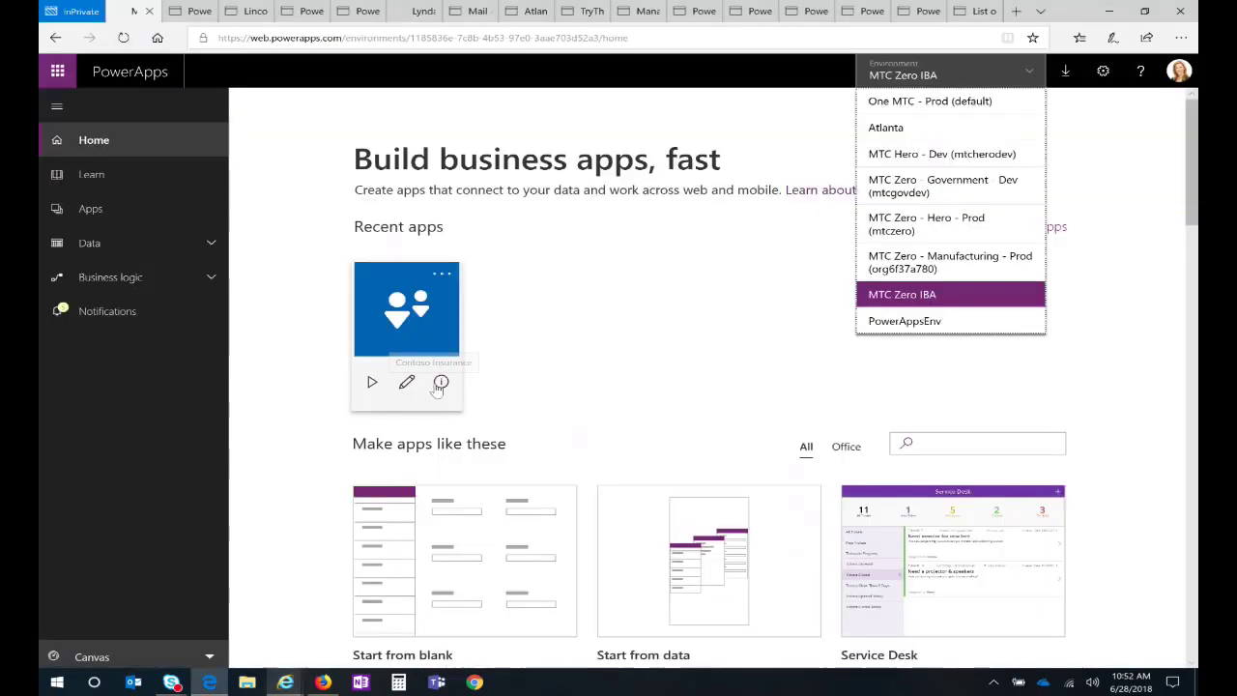
Step: Share the Contoso Insurance app with everyone in the organization, then return to the Skype Q&A
{"action": "left_click", "coordinate": [440, 381]}
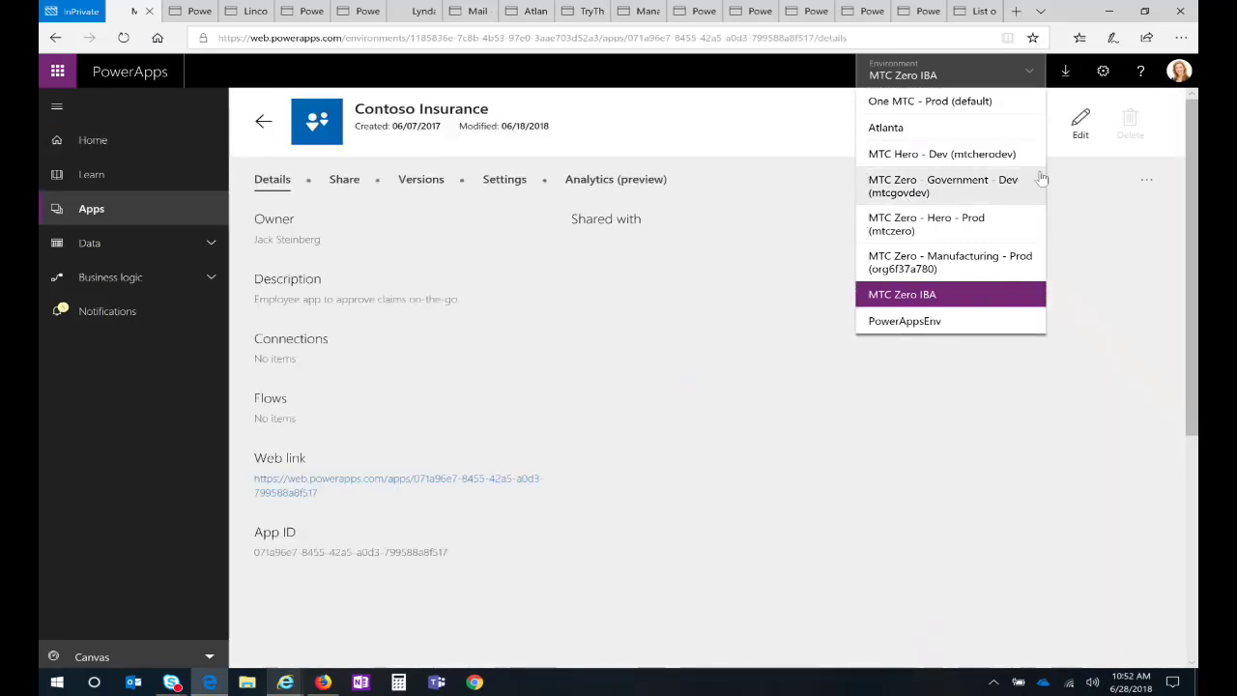
{"action": "left_click", "coordinate": [342, 184]}
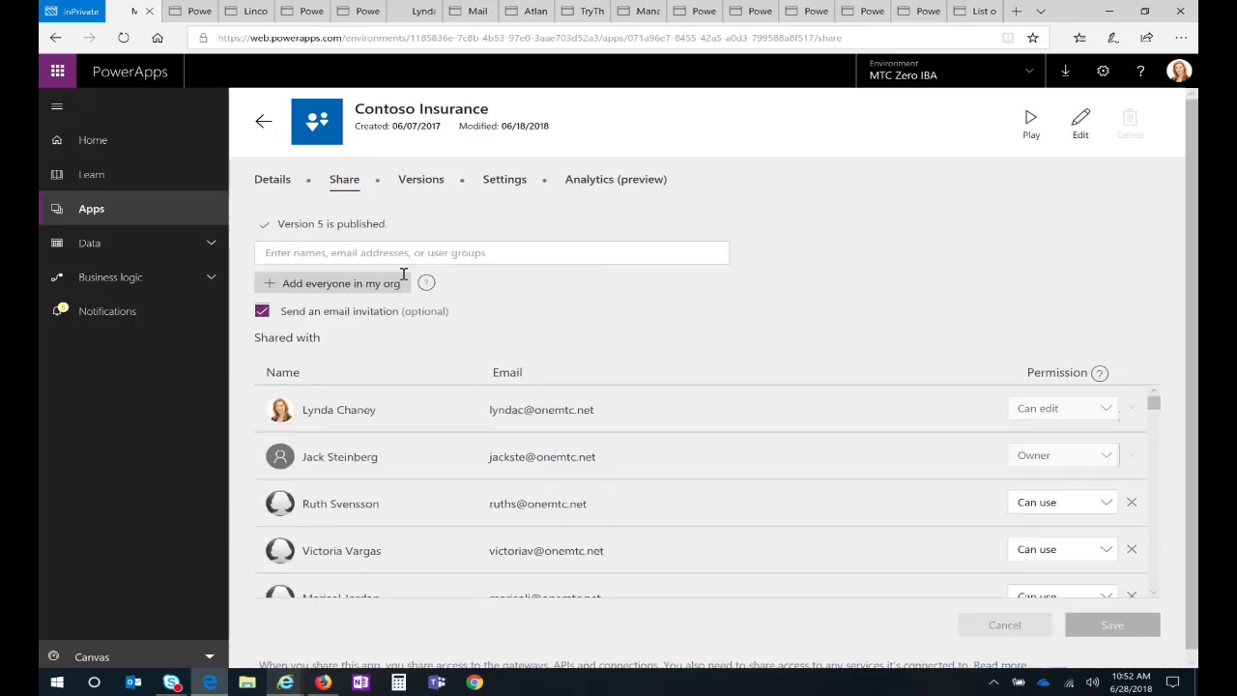
{"action": "left_click", "coordinate": [322, 286]}
{"action": "key", "text": "alt+Tab"}
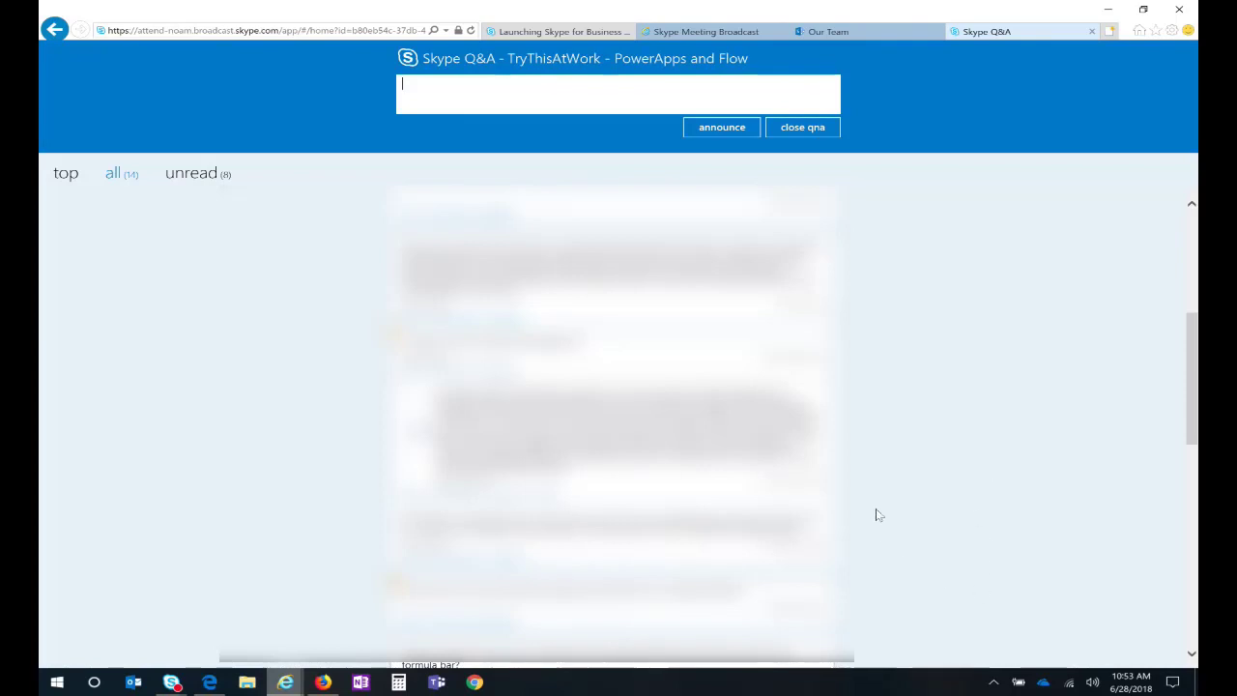
Step: Scroll the 14-question Q&A list, then bring back the PowerApps Share page in Edge
{"action": "scroll", "coordinate": [912, 488], "scroll_direction": "down", "scroll_amount": 3}
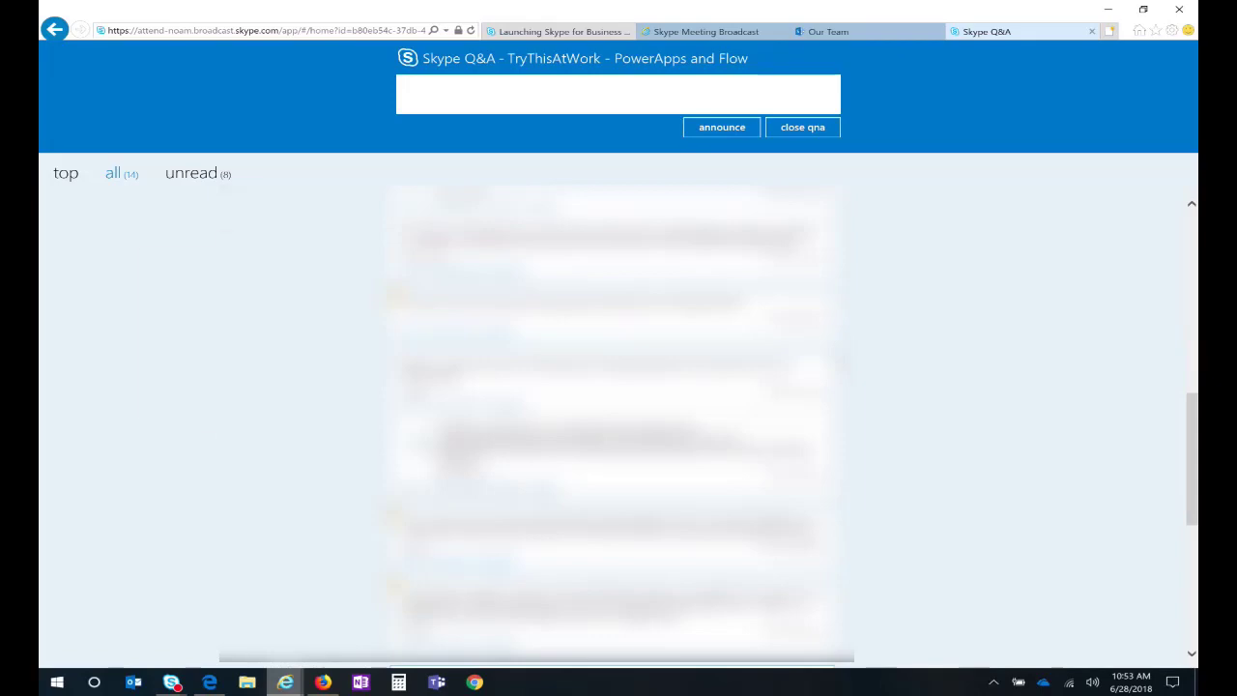
{"action": "key", "text": "alt+Tab"}
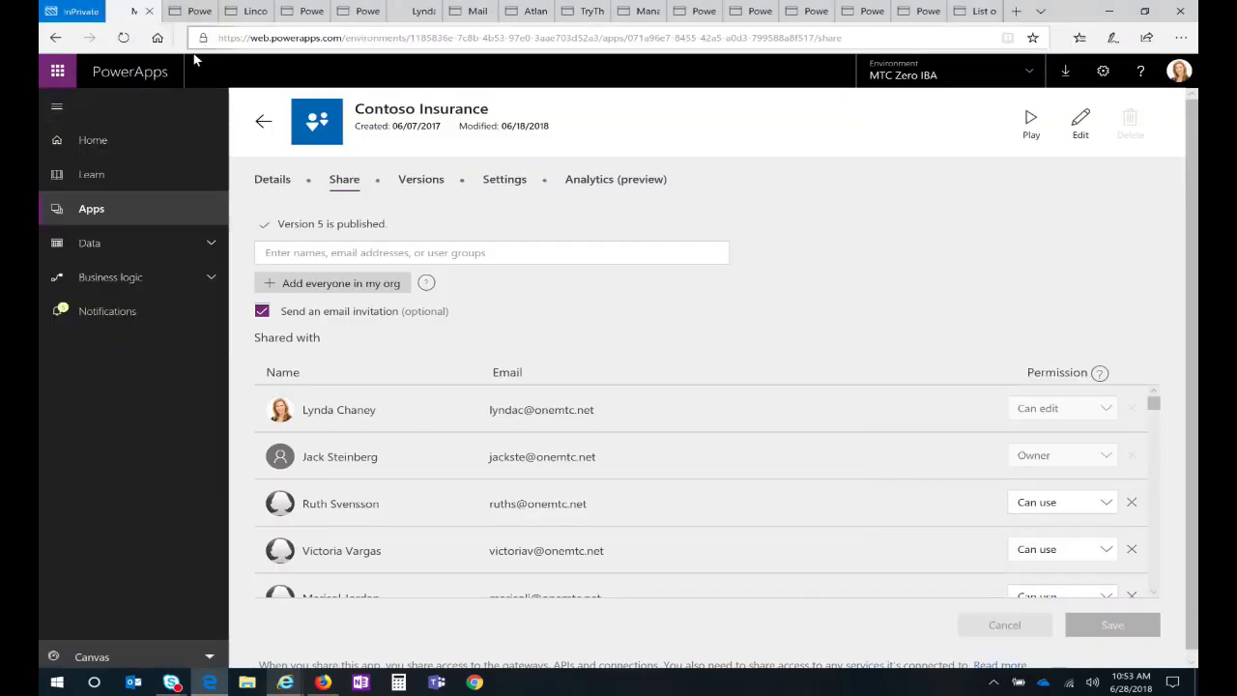
Step: Open the Microsoft Flow email 'Please review: Vegas Vacation week' in the Outlook tab
{"action": "left_click", "coordinate": [404, 11]}
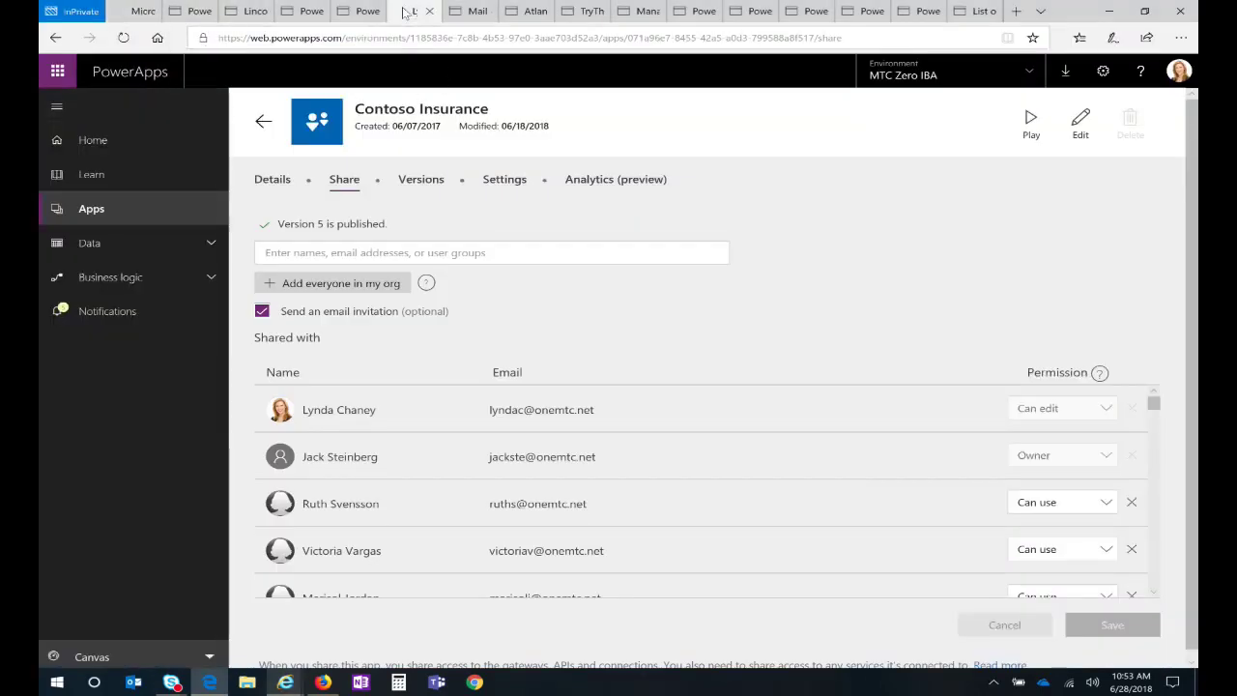
{"action": "left_click", "coordinate": [457, 12]}
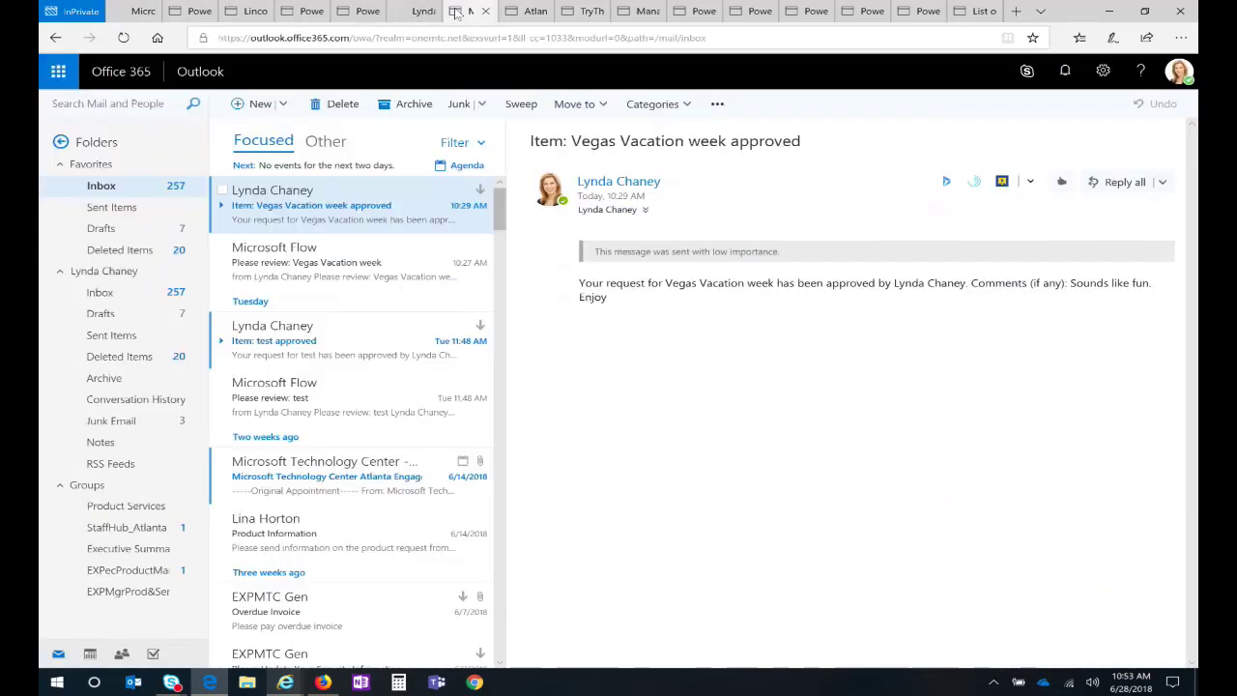
{"action": "left_click", "coordinate": [295, 270]}
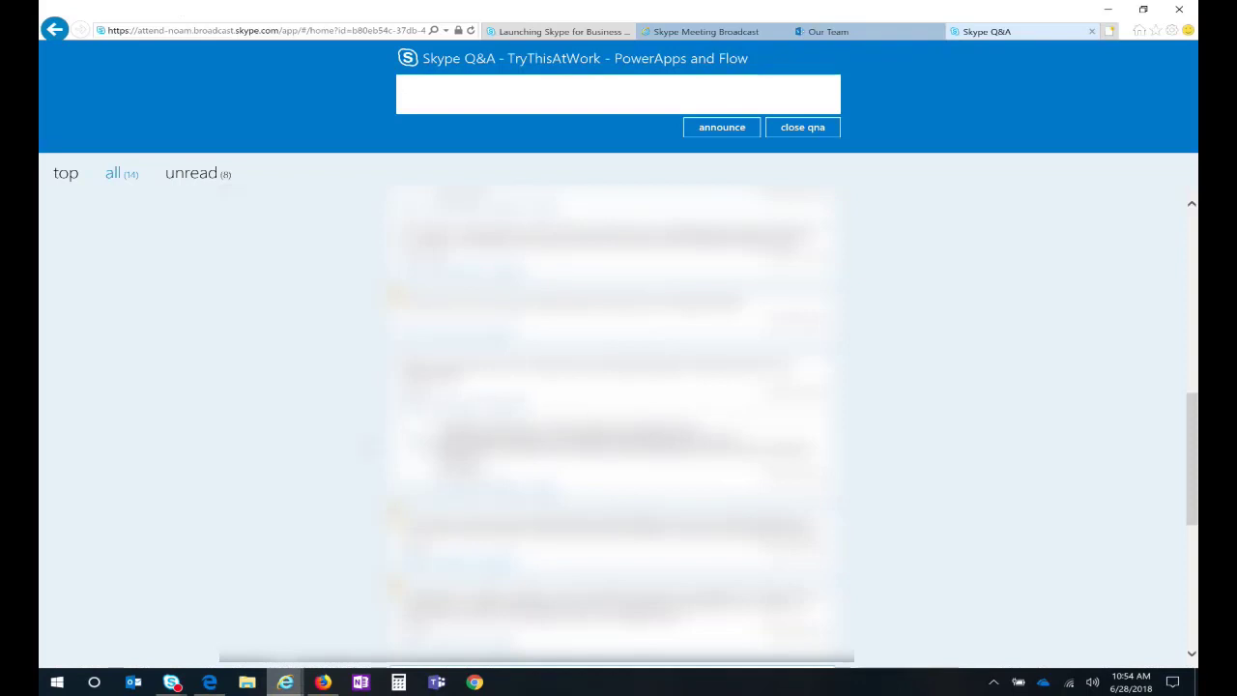
Step: Look down the 14-question Q&A list, then return to the approved Vegas Vacation week email in Outlook
{"action": "scroll", "coordinate": [312, 498], "scroll_direction": "down", "scroll_amount": 5}
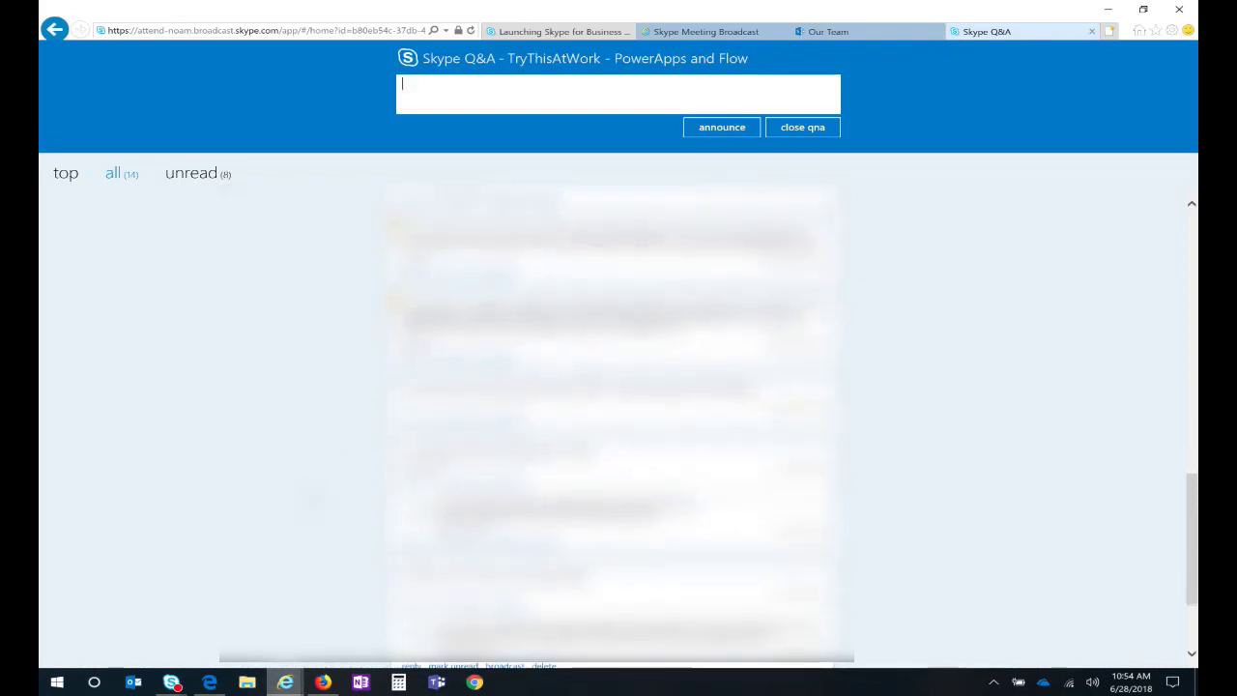
{"action": "scroll", "coordinate": [995, 494], "scroll_direction": "down", "scroll_amount": 3}
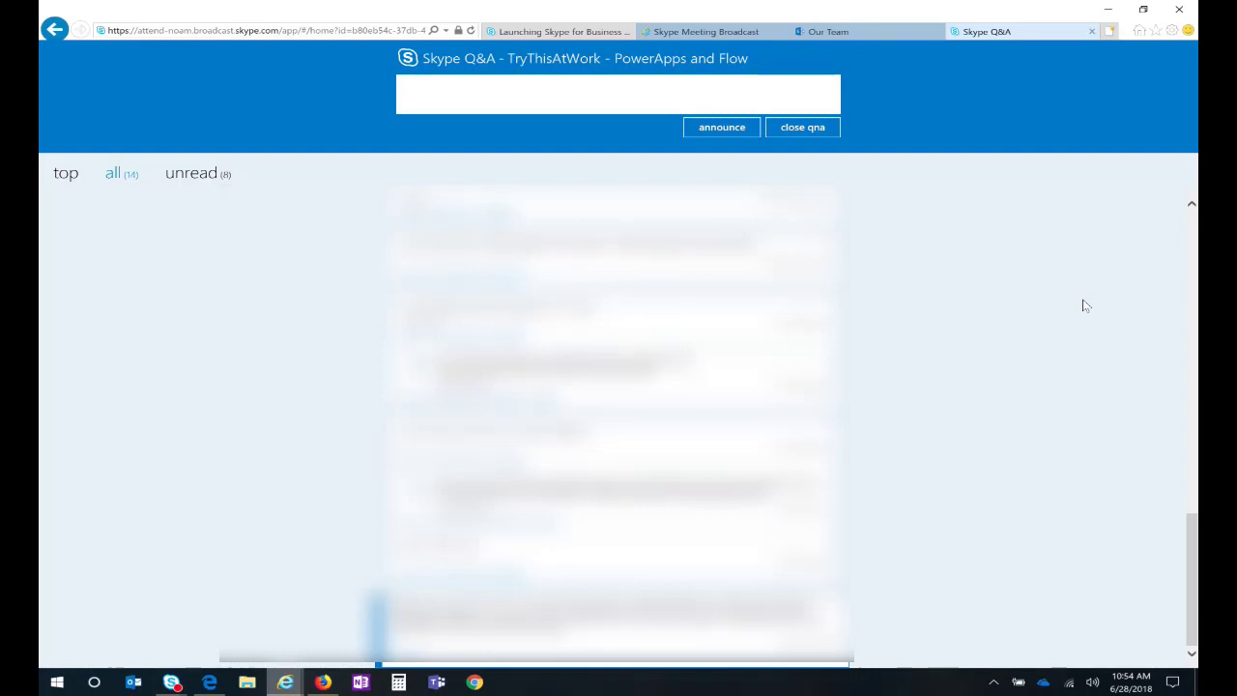
{"action": "key", "text": "alt+Tab"}
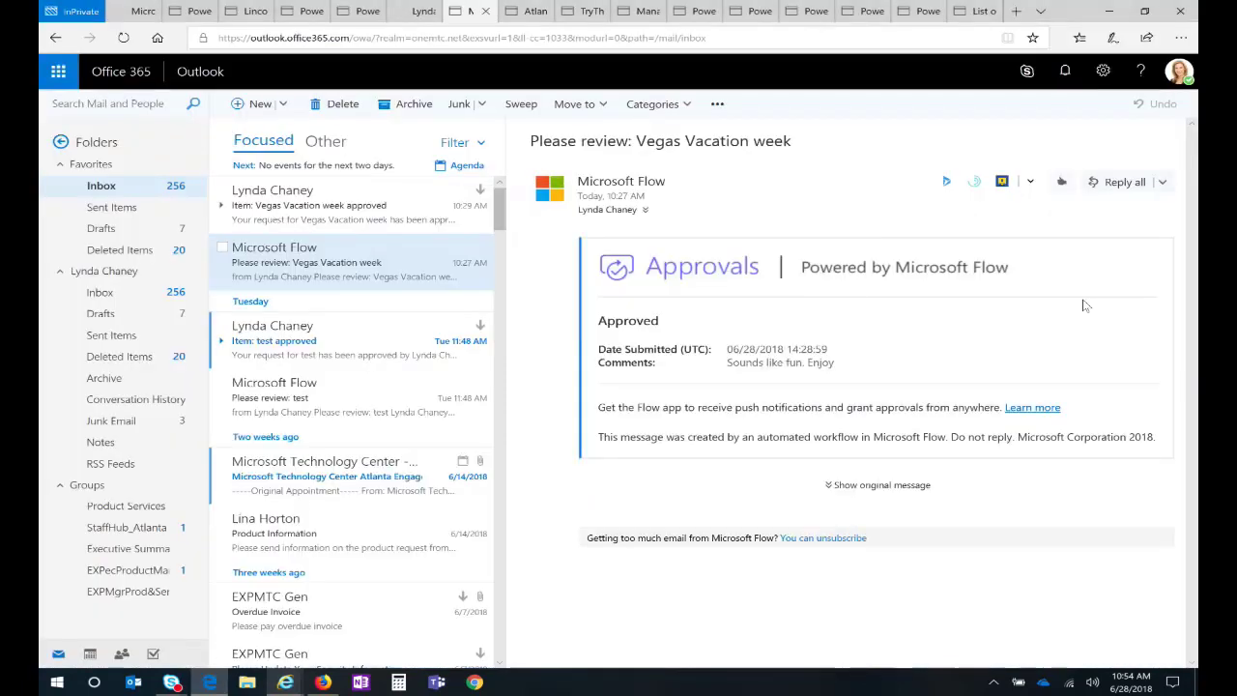